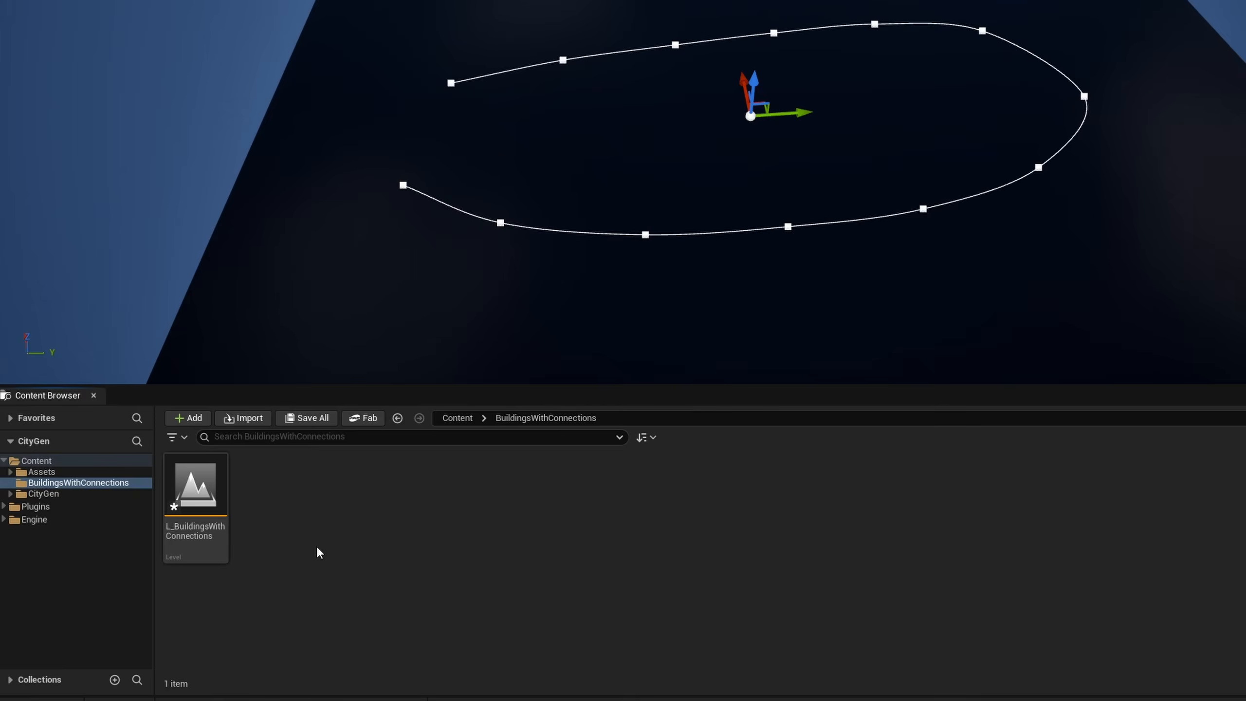
Step: Create an empty PCG graph named PCG_BuildingsWithConnections in the BuildingsWithConnections folder
right_click(317, 548)
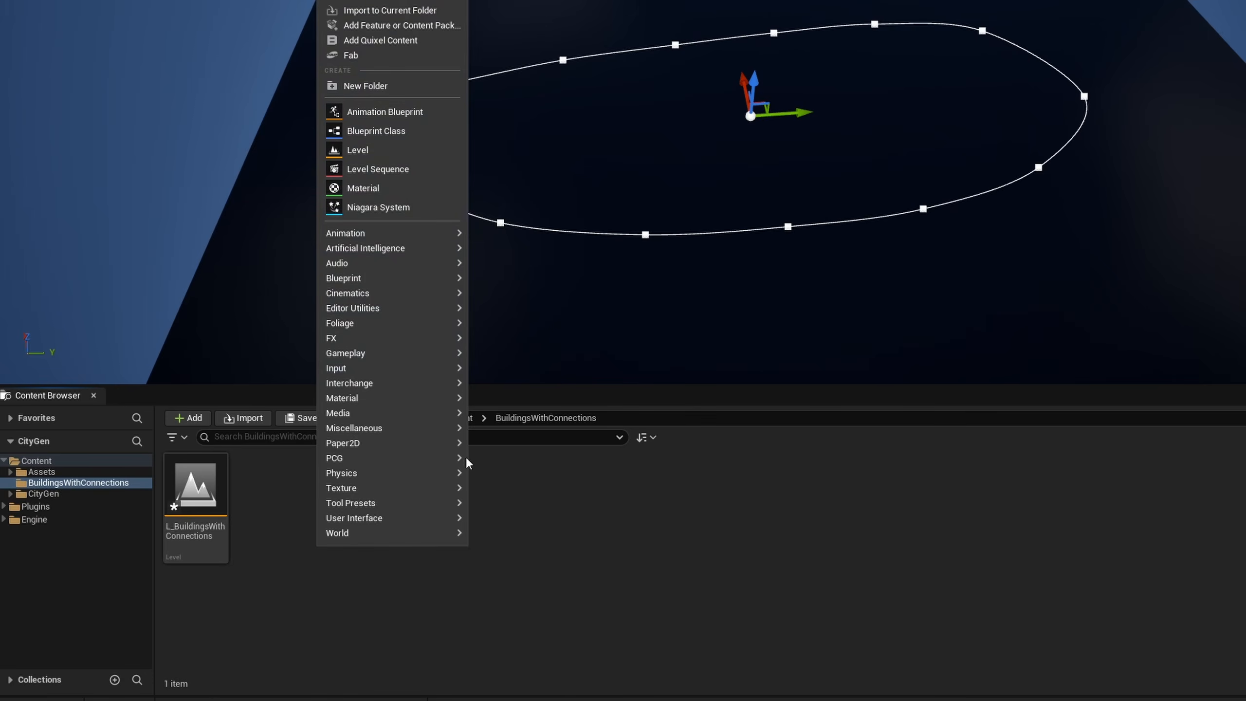
mouse_move(459, 458)
left_click(535, 468)
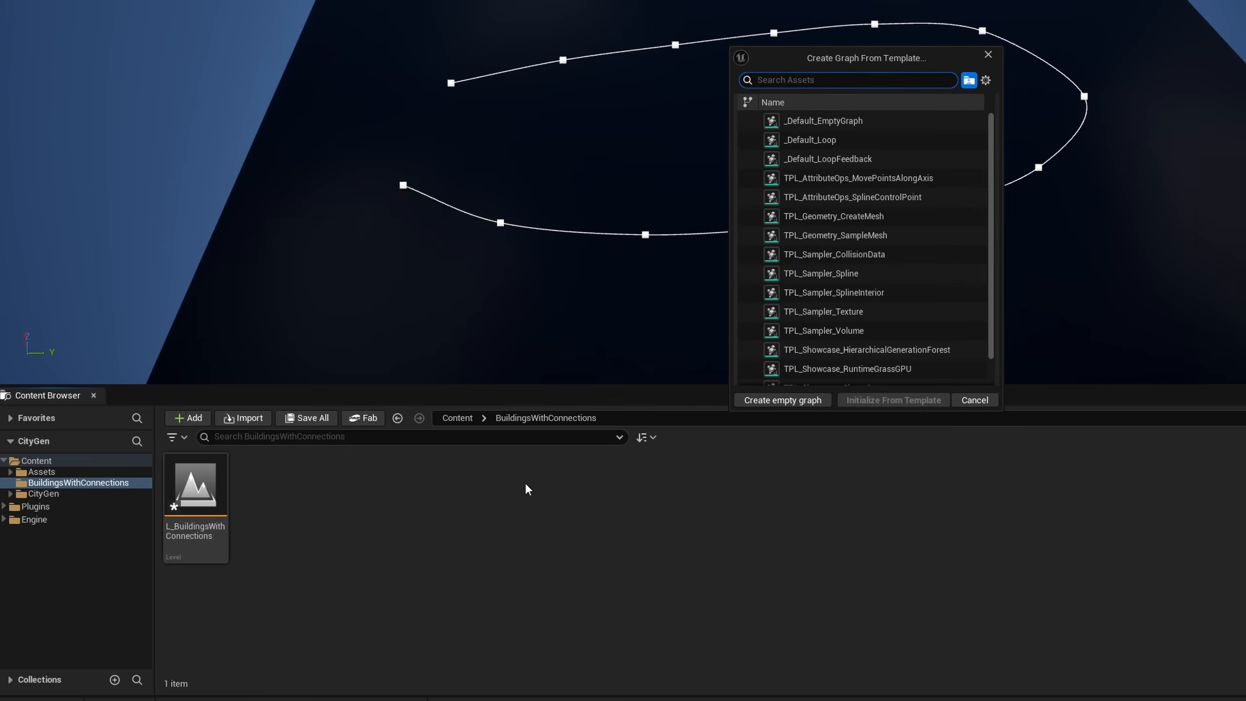
left_click(779, 400)
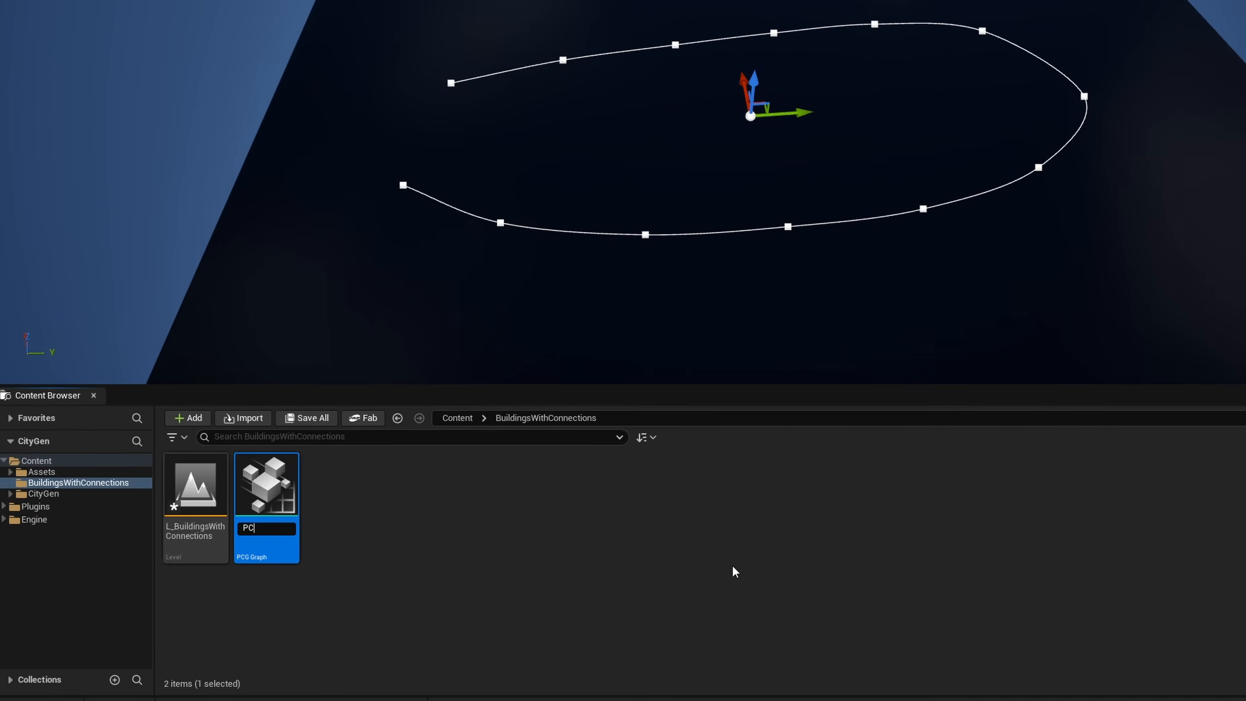
type("PCG_")
type("BuildingsWithConnections")
key("Return")
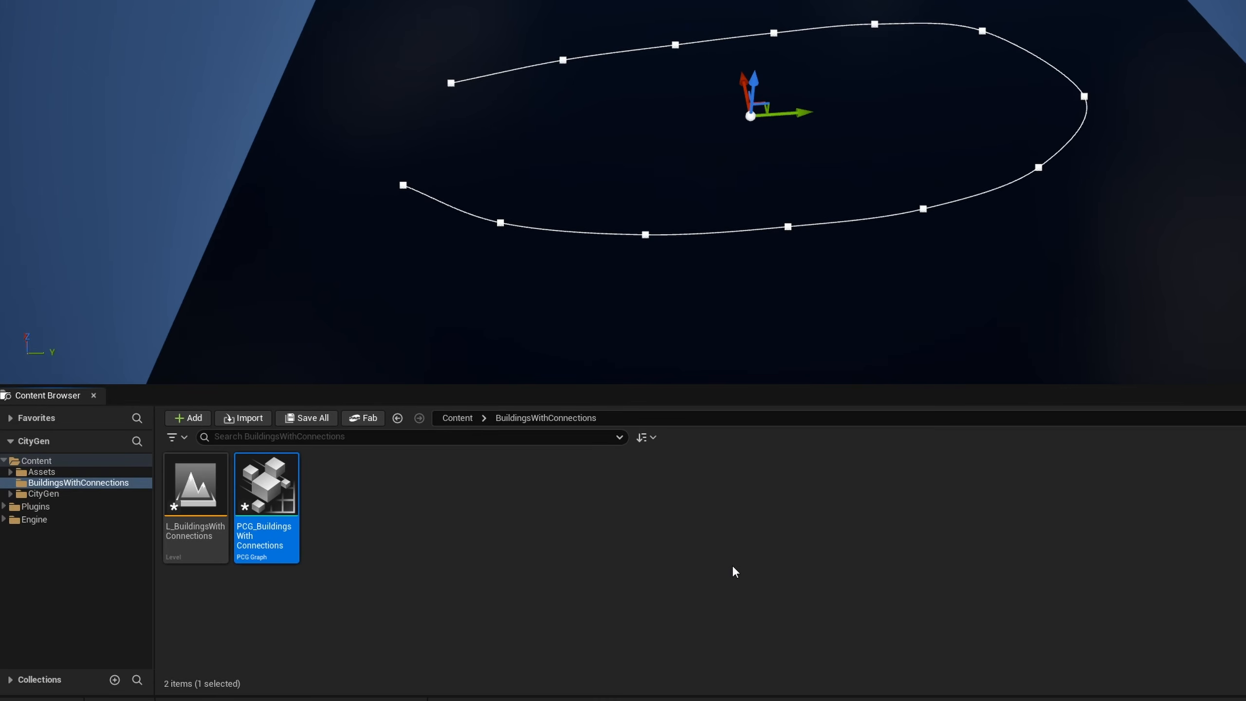
Step: Place the PCG_BuildingsWithConnections graph in the level and enlarge its volume to enclose the area around the road spline
left_click_drag(266, 486, 804, 105)
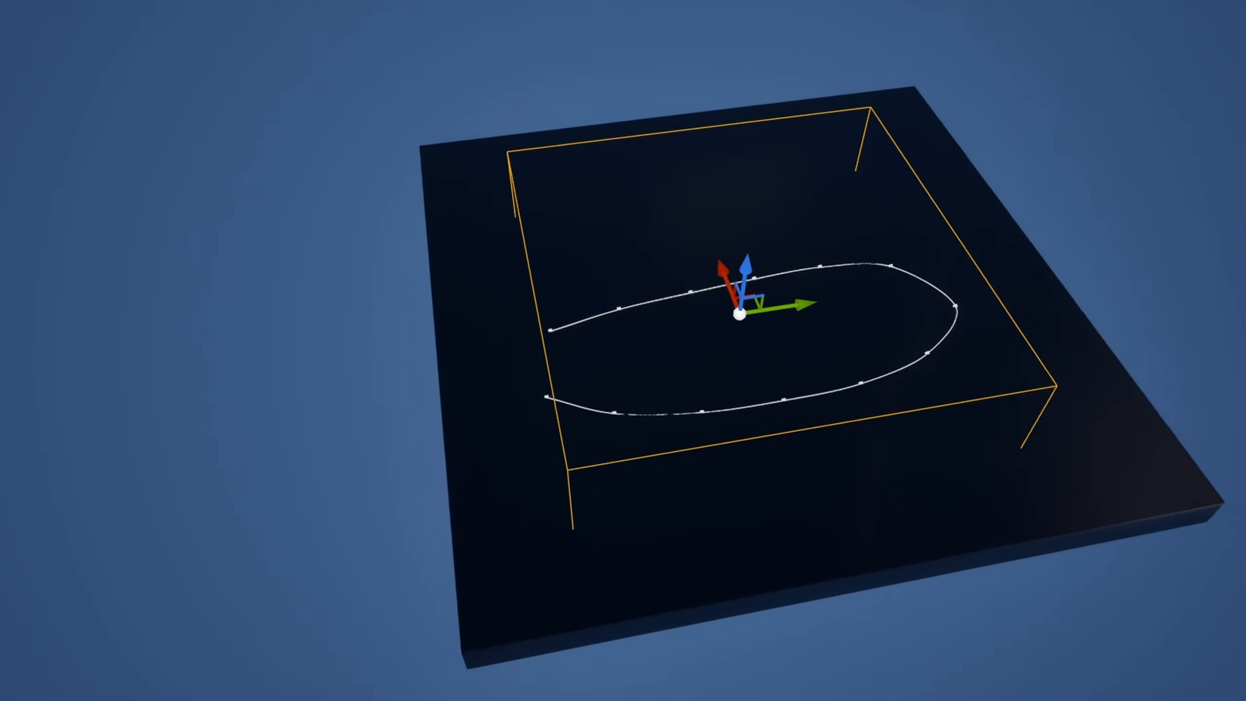
mouse_move(756, 344)
left_mouse_down("alt")
mouse_move(736, 339)
mouse_move(775, 344)
left_mouse_up("alt")
key("Return")
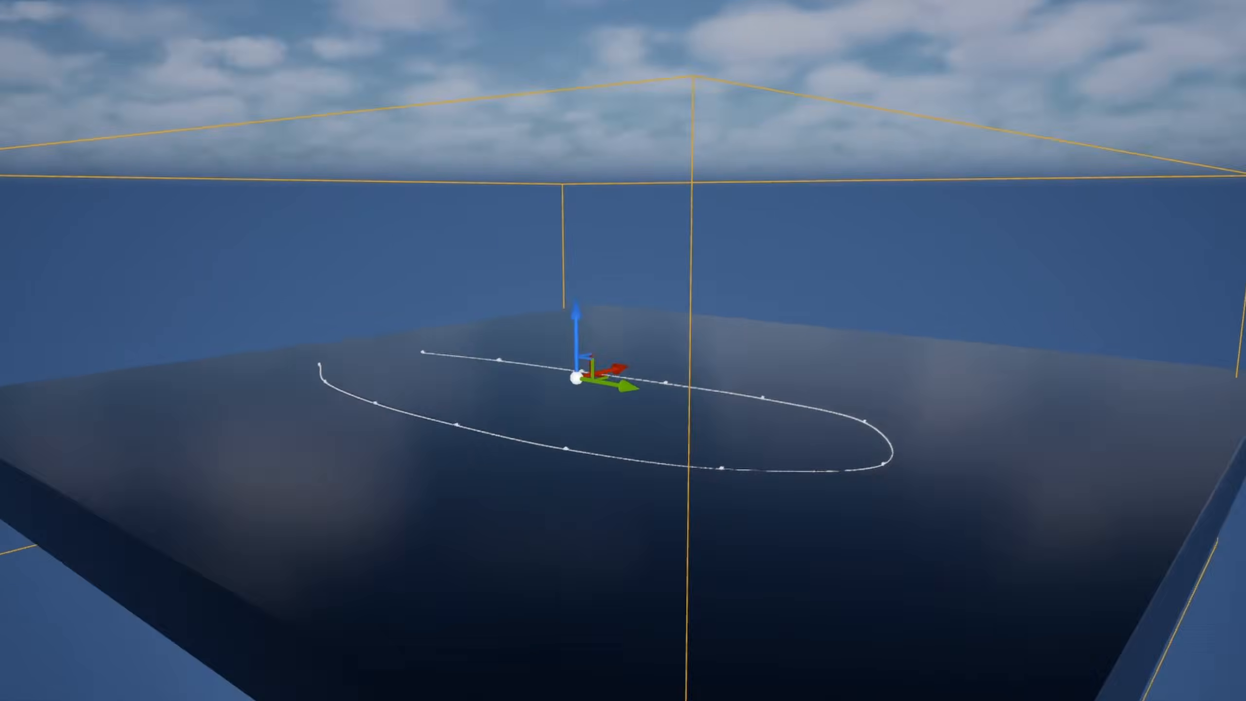
right_click_drag(687, 351, 721, 452)
Step: Open the PCG_BuildingsWithConnections graph and add a Get Spline Data node below the Input node
double_click(278, 484)
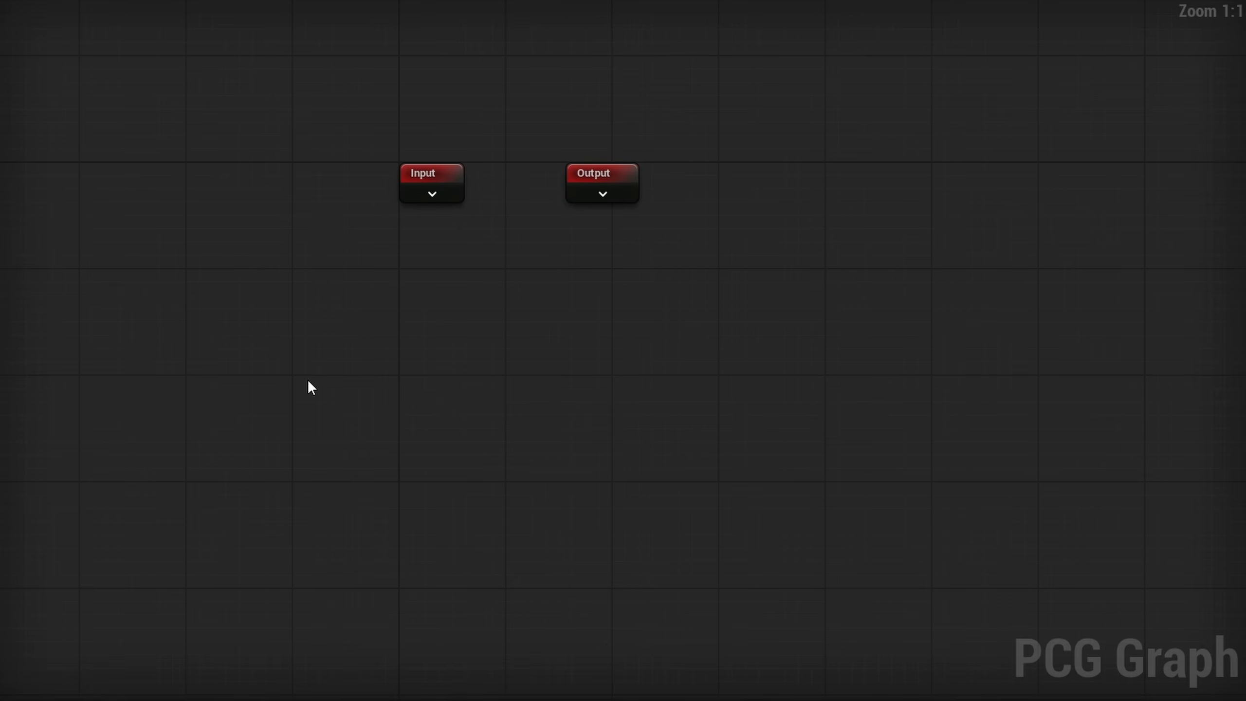
right_click(287, 365)
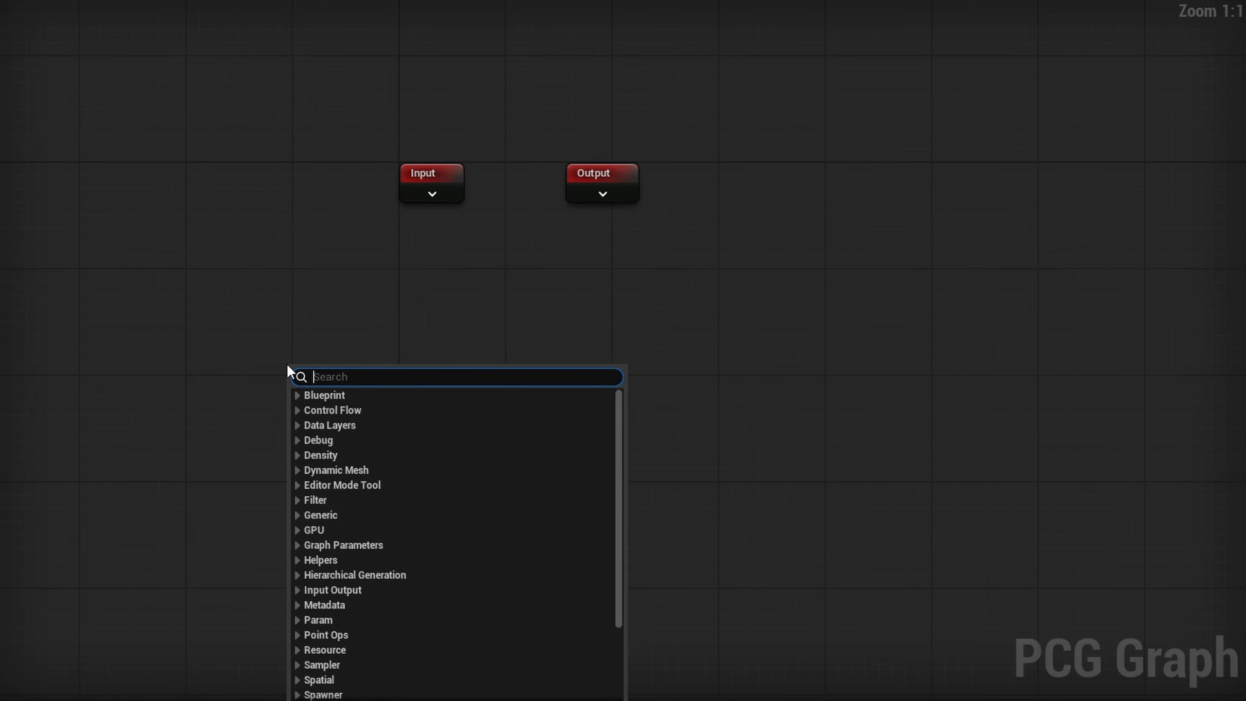
type("get spl")
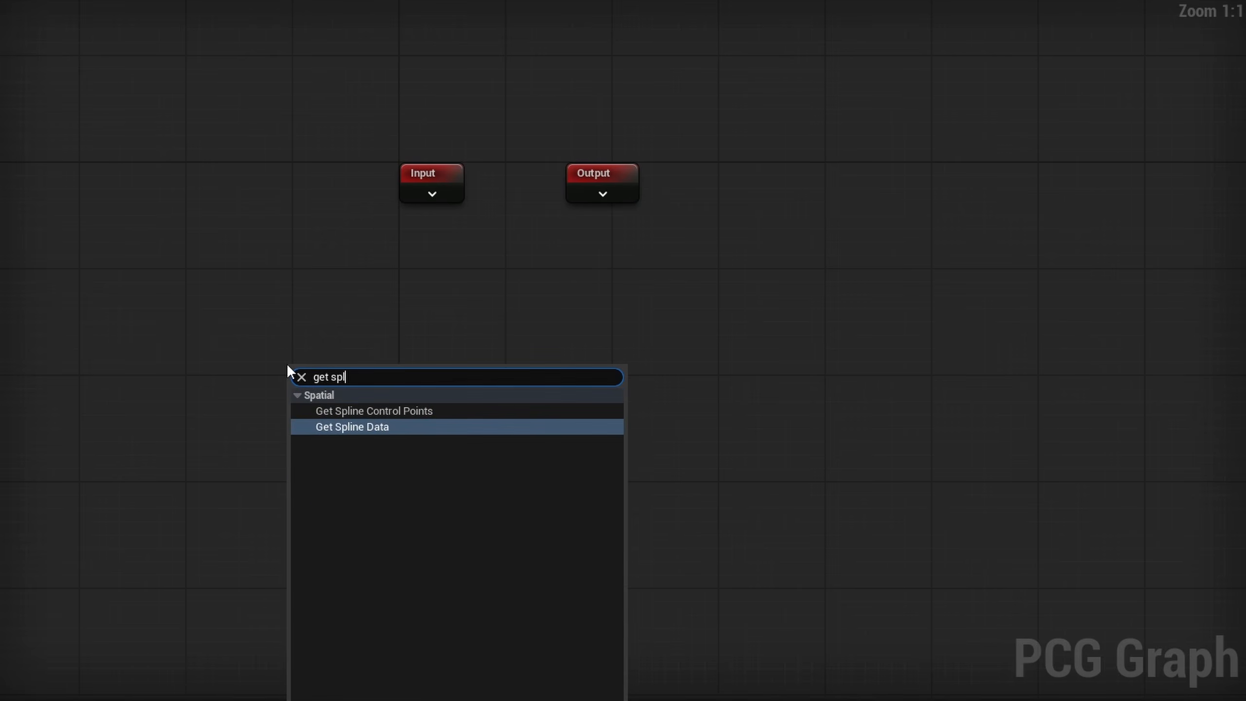
key("Return")
left_click(352, 422)
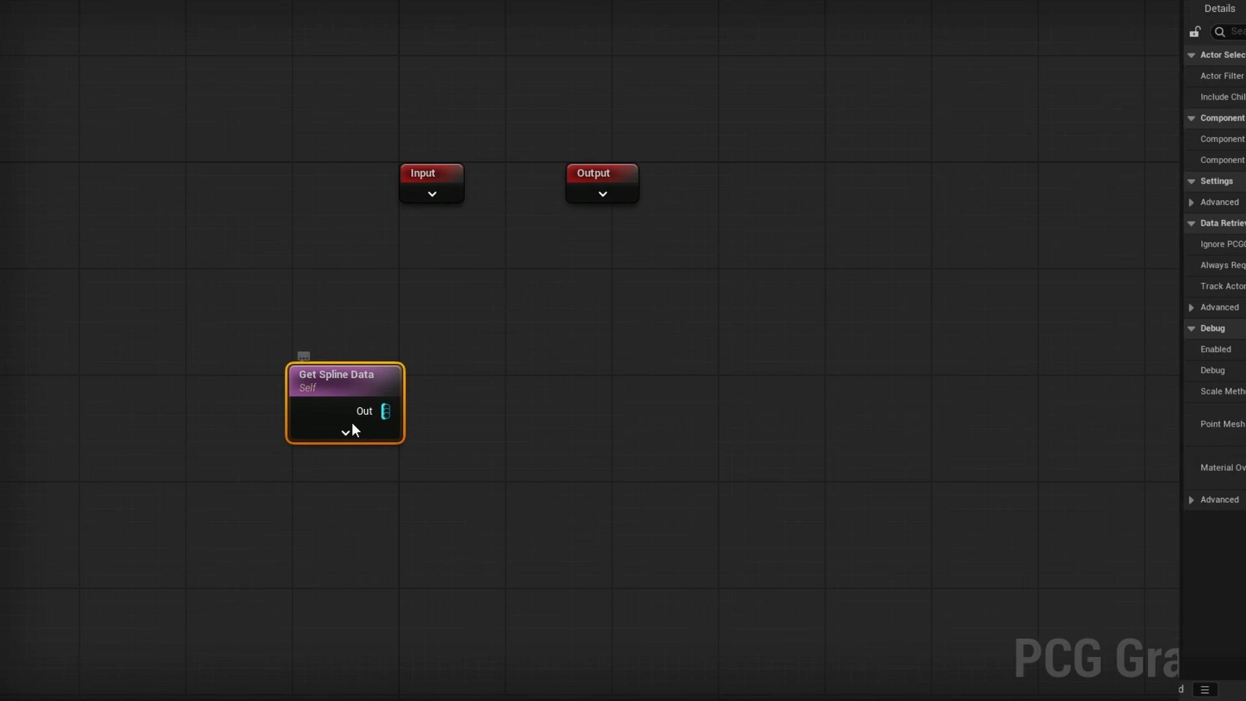
Step: Make Get Spline Data read from All World Actors with the tag Road and allow selecting multiple actors
left_click(1061, 76)
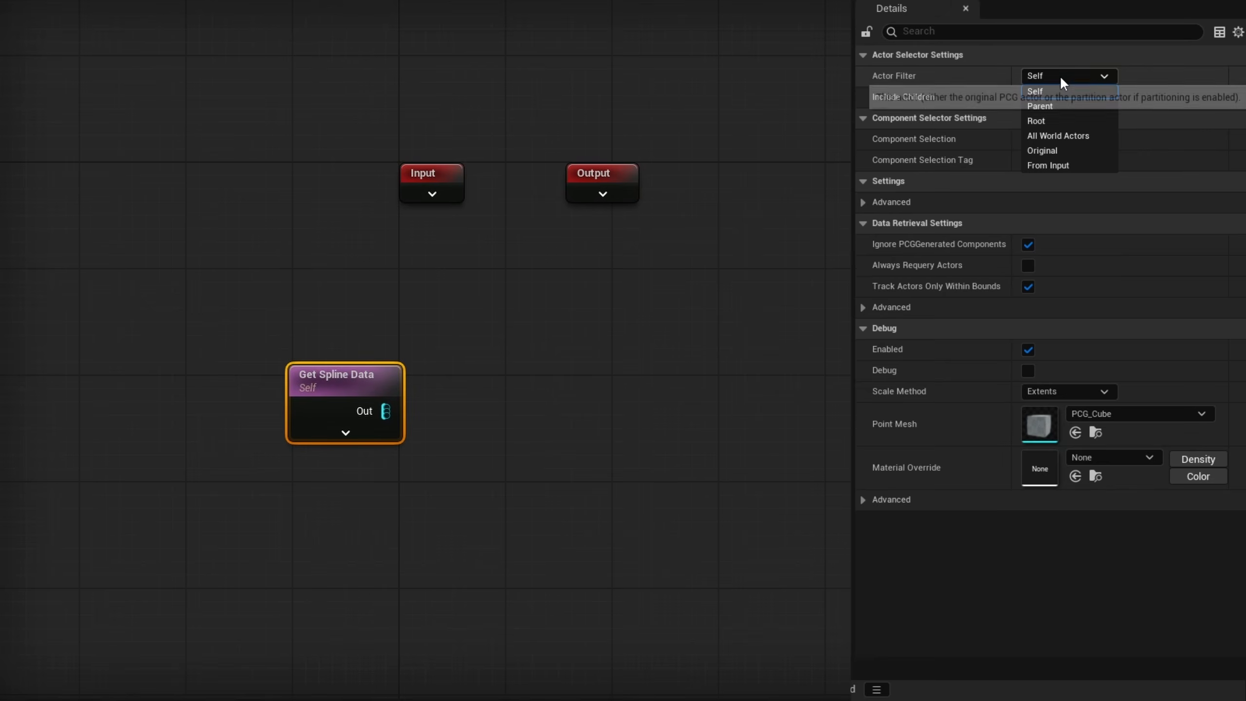
left_click(1079, 136)
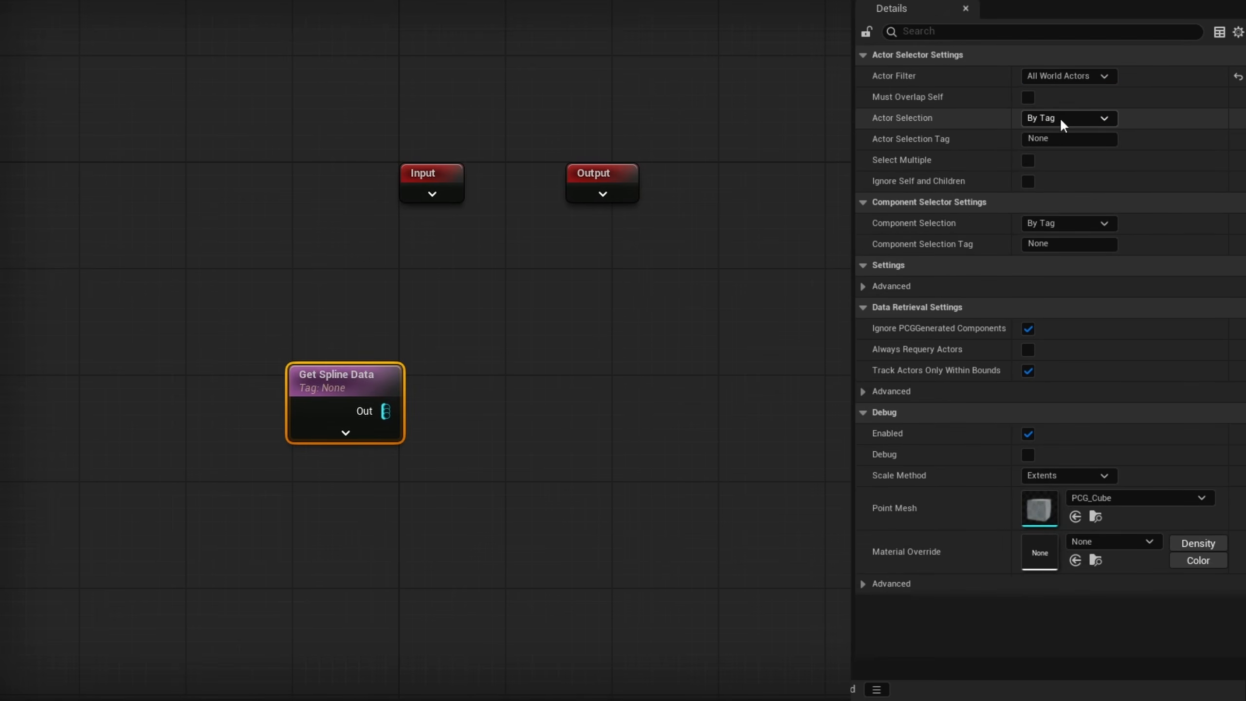
left_click(1068, 140)
left_click(959, 136)
left_click(1029, 160)
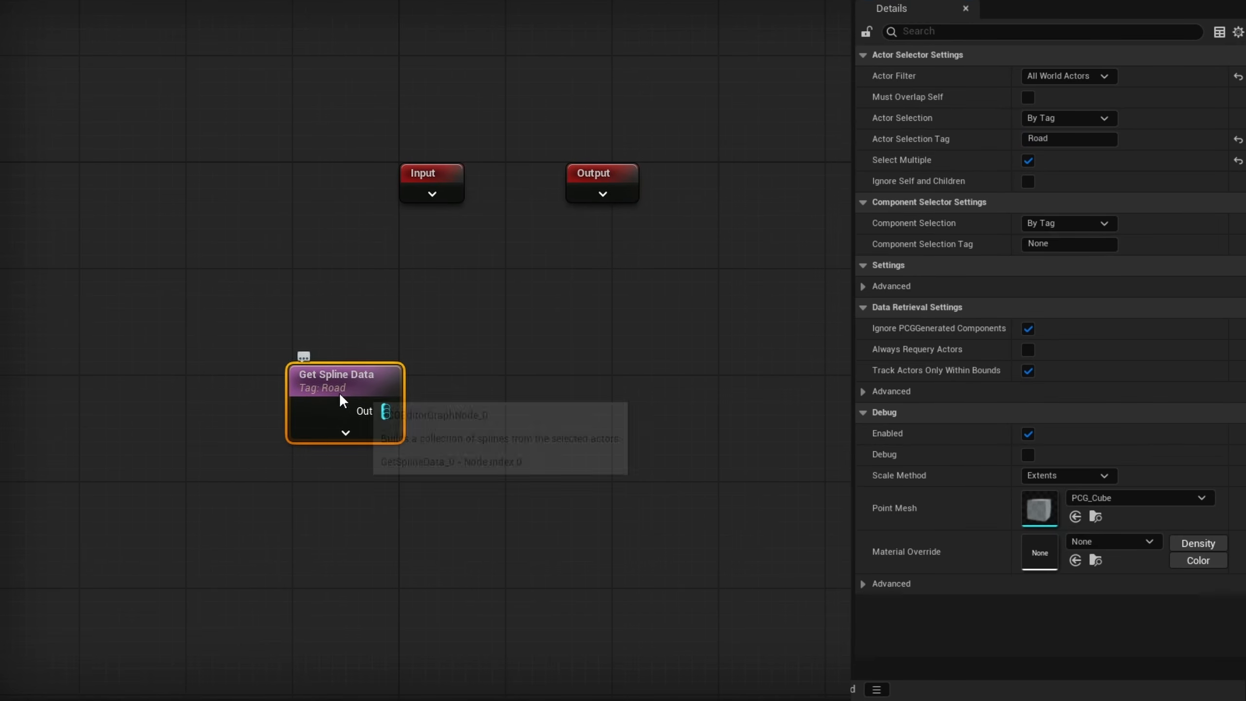
Step: Connect a Spline Sampler node to the Get Spline Data output and place it beside that node
left_click_drag(386, 411, 526, 408)
type("spline sam")
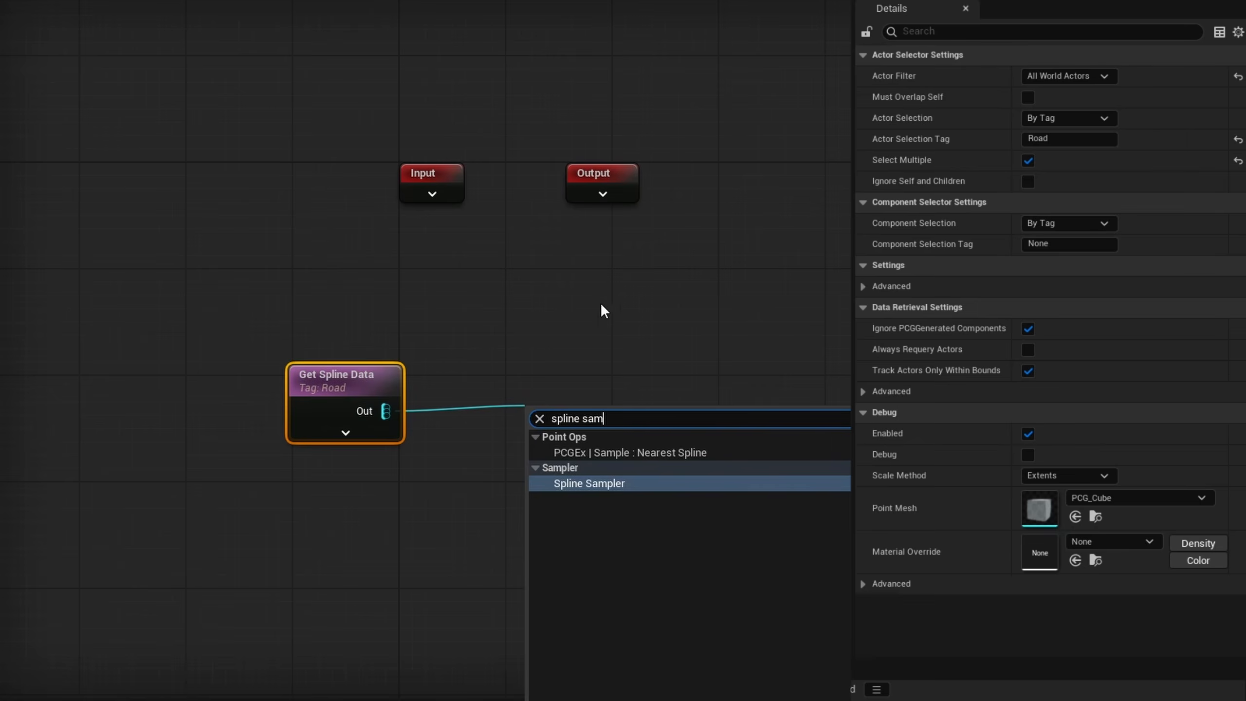
key("Return")
left_click_drag(580, 416, 491, 390)
Step: Set the Spline Sampler's mode to Distance and enter its distance increment
left_click(1093, 99)
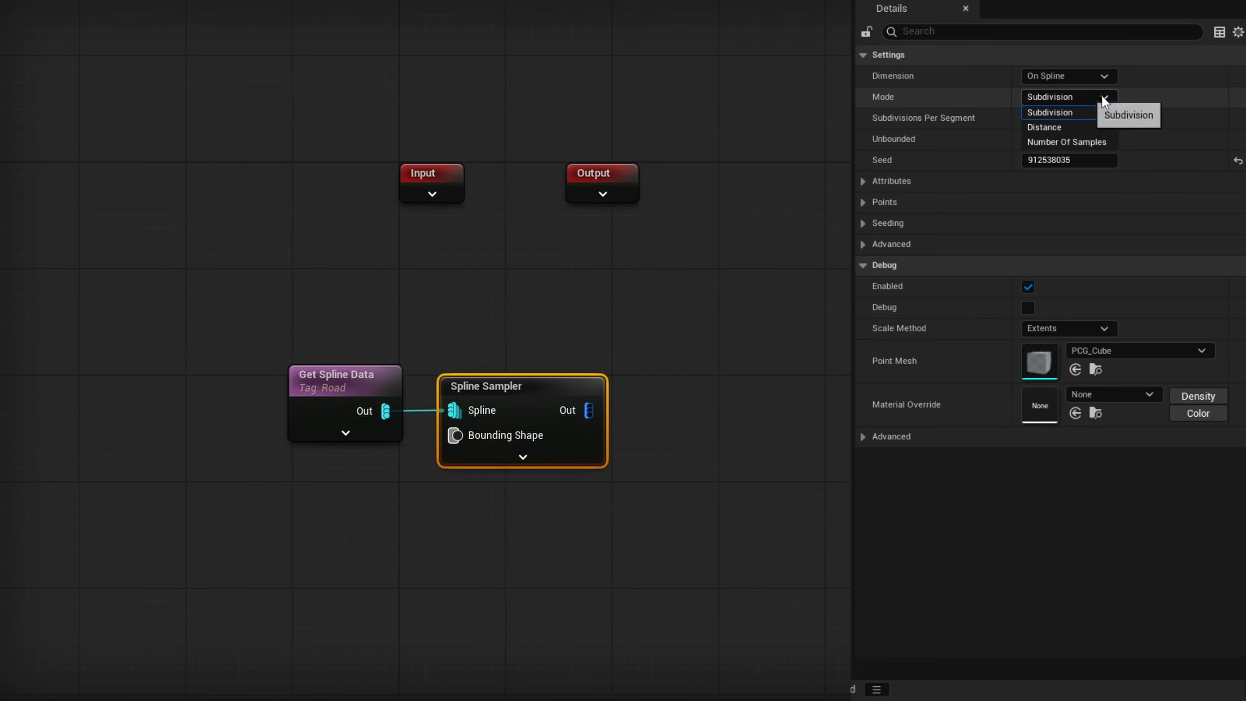
left_click(1079, 127)
left_click(1042, 120)
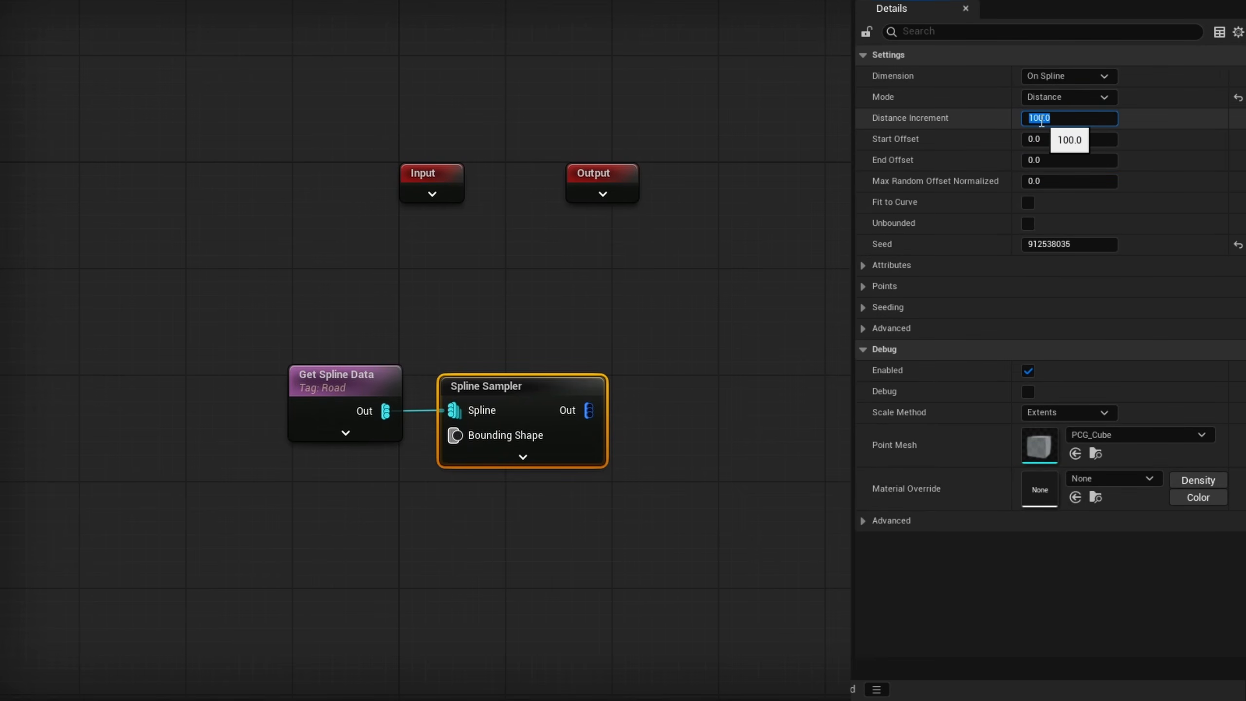
key("Return")
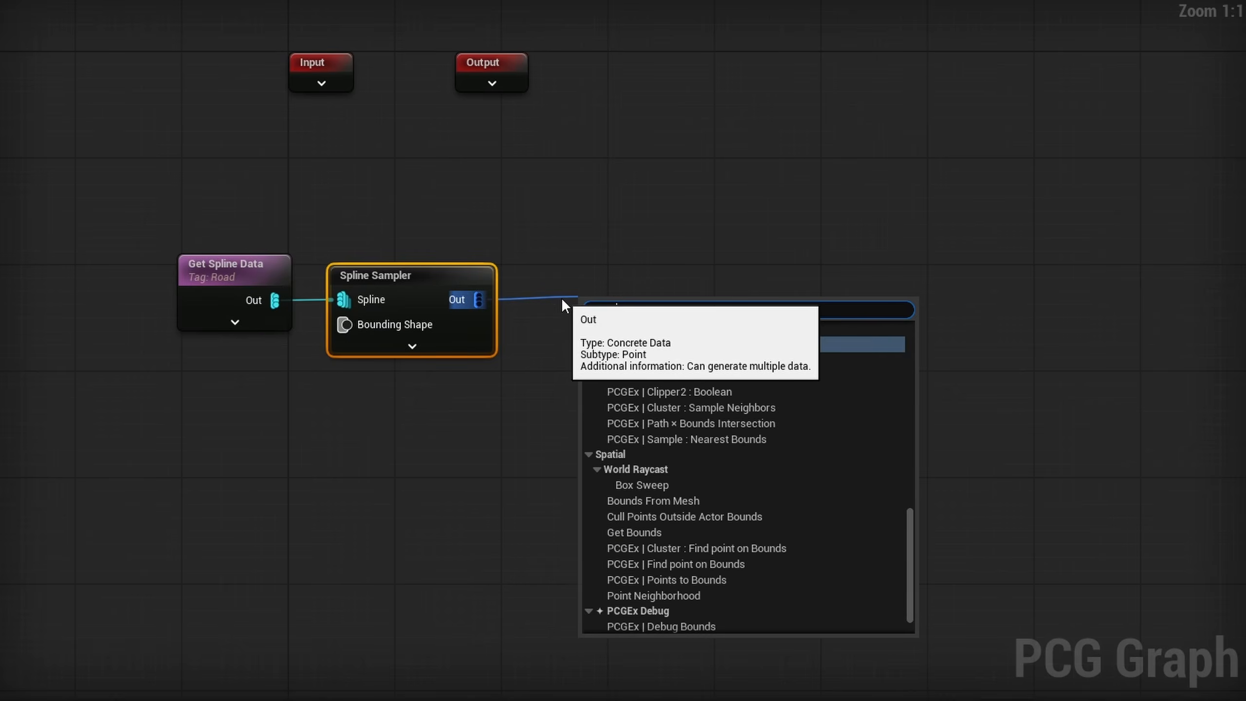
Step: Connect a Bounds Modifier node to the Spline Sampler's output and align it beside the sampler
type("bounds")
left_click(645, 310)
left_click_drag(645, 310, 596, 279)
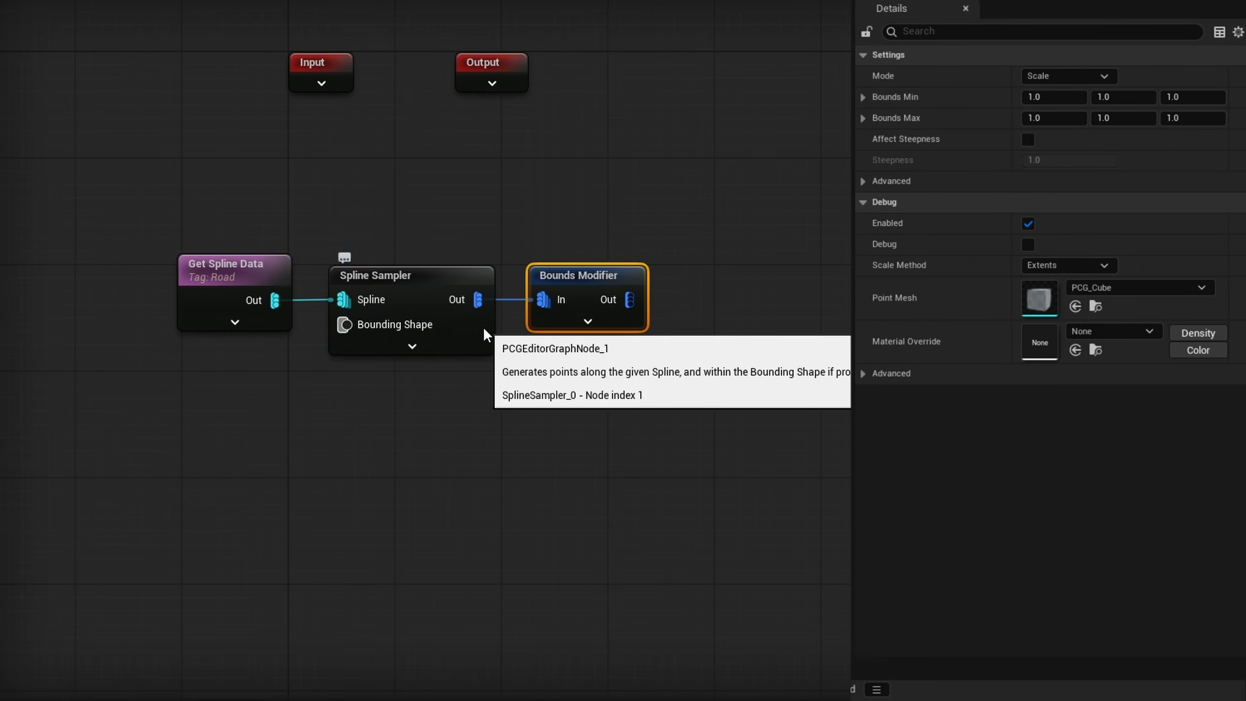
Step: Set the Y and Z values of both Bounds Min and Bounds Max to 200 on the Bounds Modifier
left_click(1113, 98)
type("200")
key("Tab")
type("200")
key("Tab")
key("Tab")
type("200")
key("Tab")
type("200")
key("Return")
Step: Enable debug display on the Bounds Modifier and choose the level's PCG volume as the debug object
left_click_drag(640, 198, 549, 363)
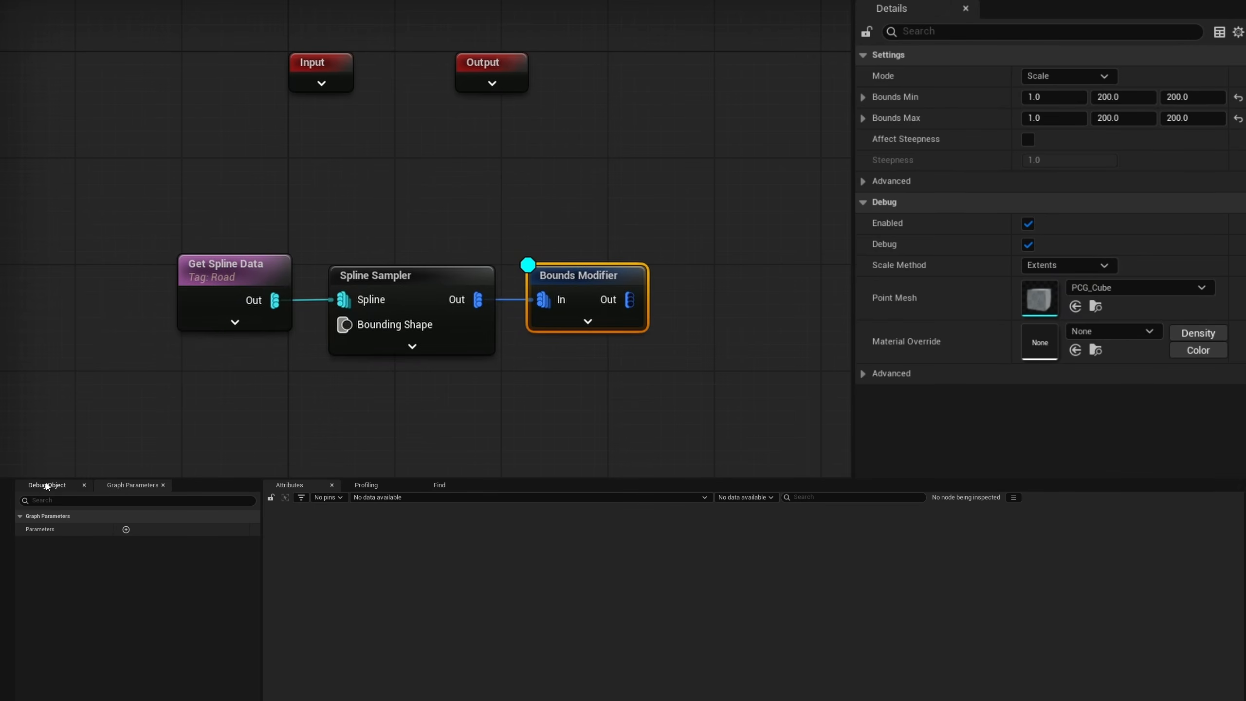
left_click(45, 485)
left_click(19, 511)
left_click(63, 519)
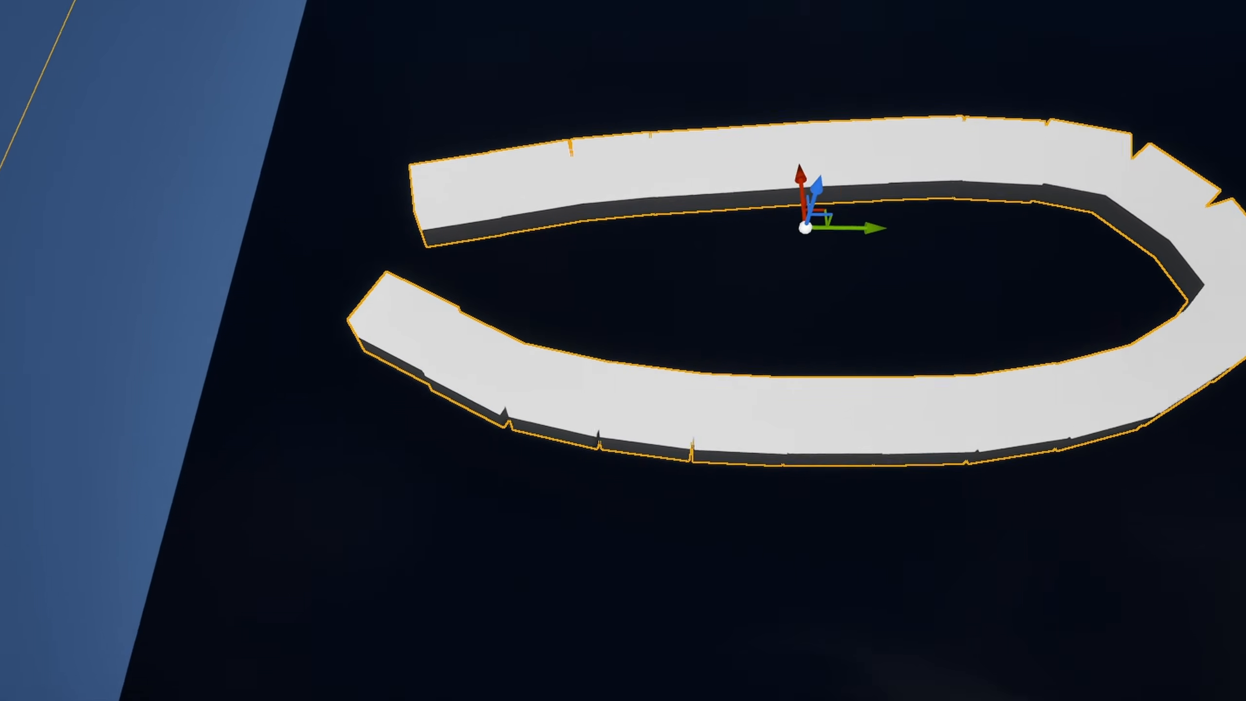
middle_click_drag(825, 588, 883, 471)
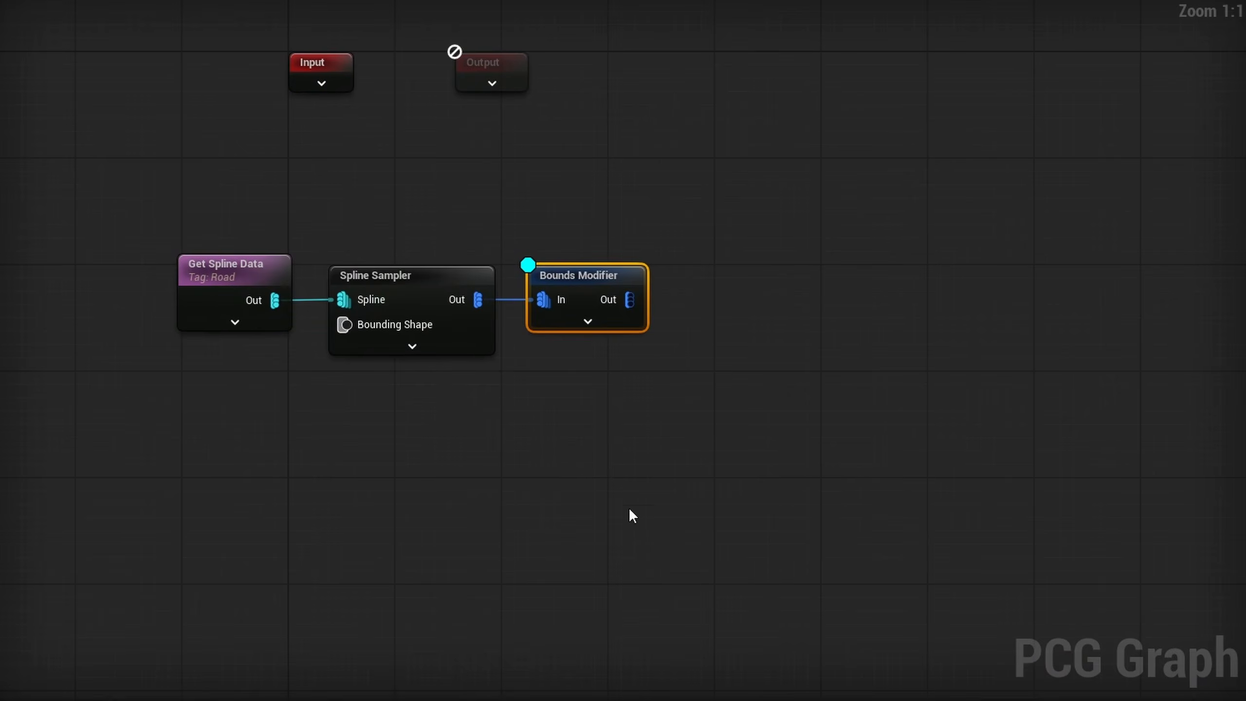
Step: Turn off debug on the Bounds Modifier and connect a PCGEx Clipper2 : Offset node to its output
left_click_drag(635, 396, 615, 383)
left_click(569, 284)
right_click_drag(698, 344, 565, 393)
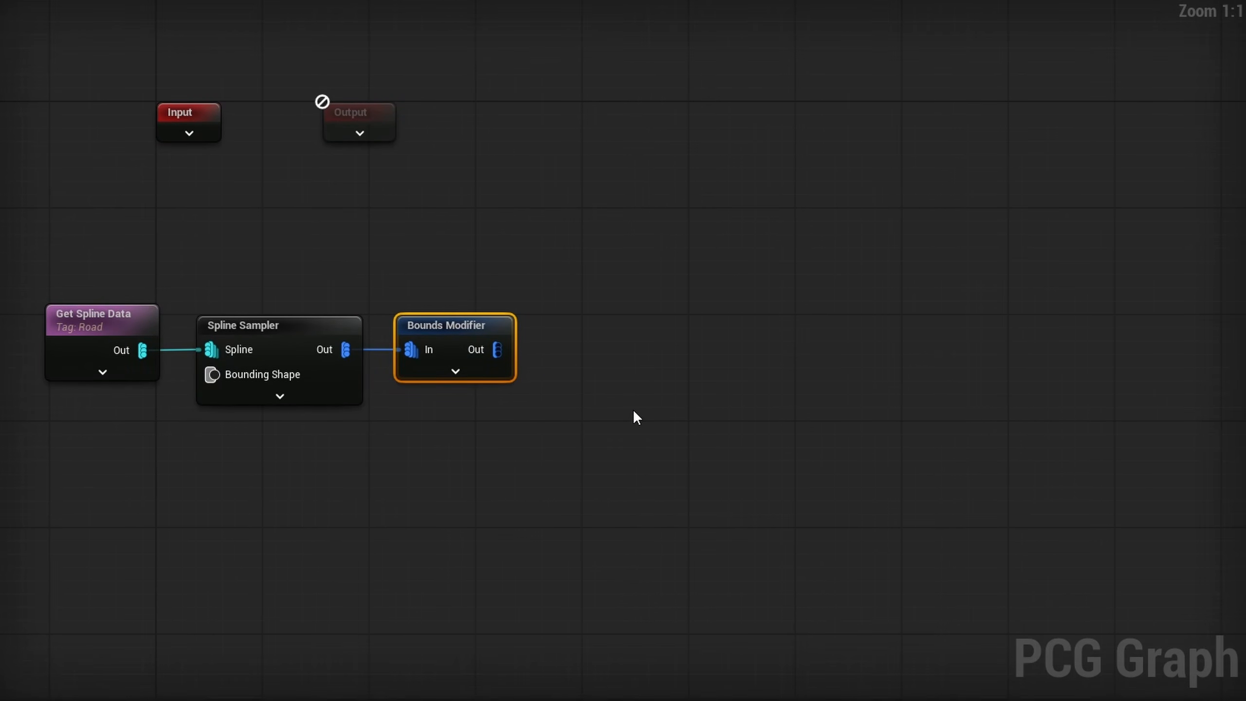
left_click_drag(497, 350, 582, 342)
type("offset")
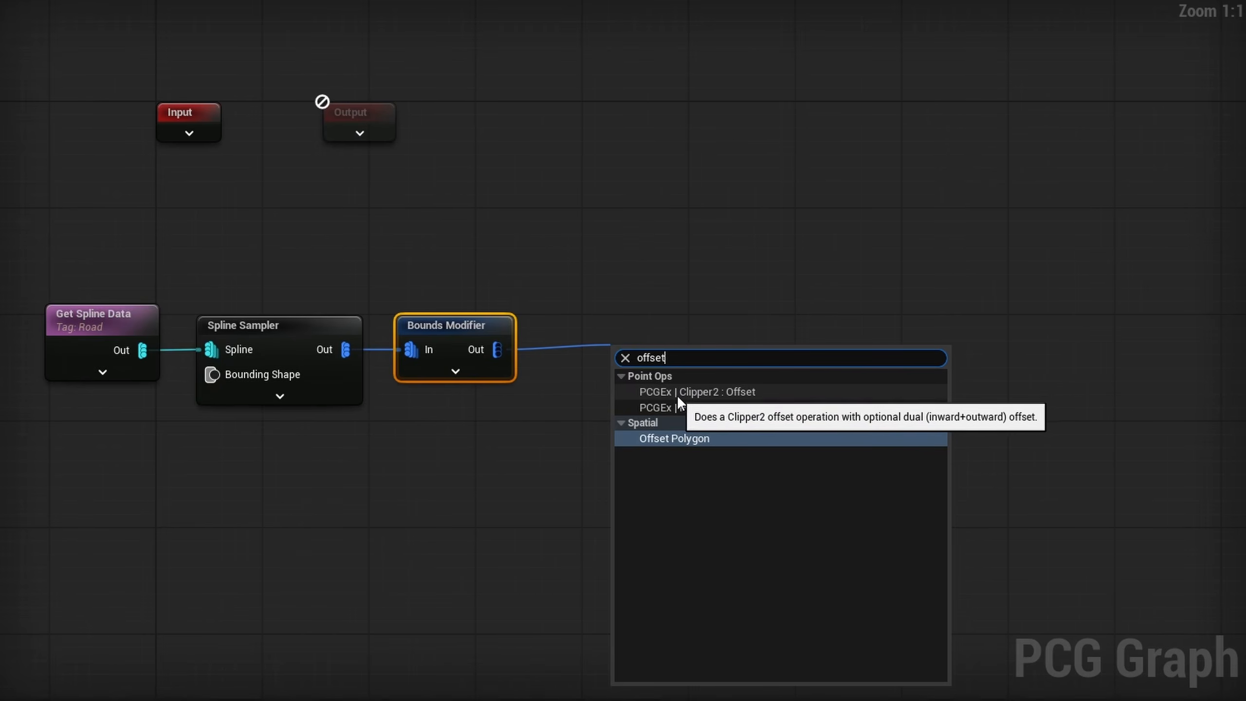
left_click(732, 392)
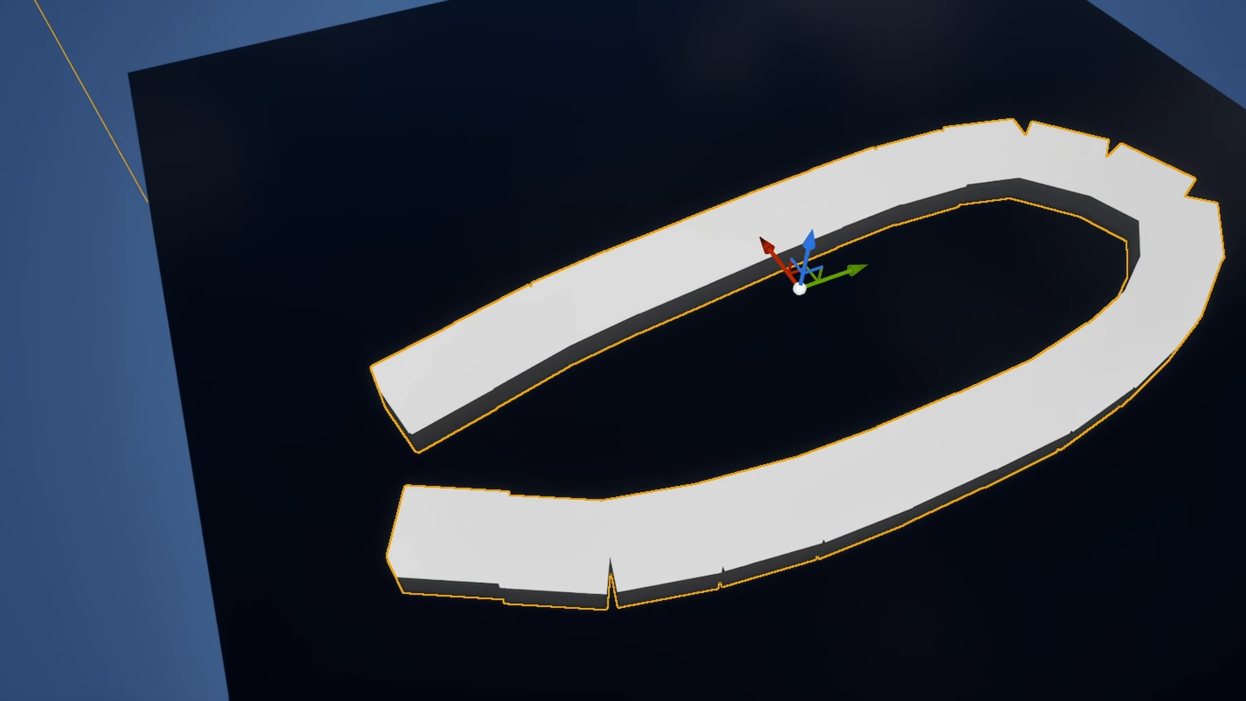
Step: Debug the Clipper2 : Offset node and set its offset to 1500
right_click_drag(781, 377, 709, 336)
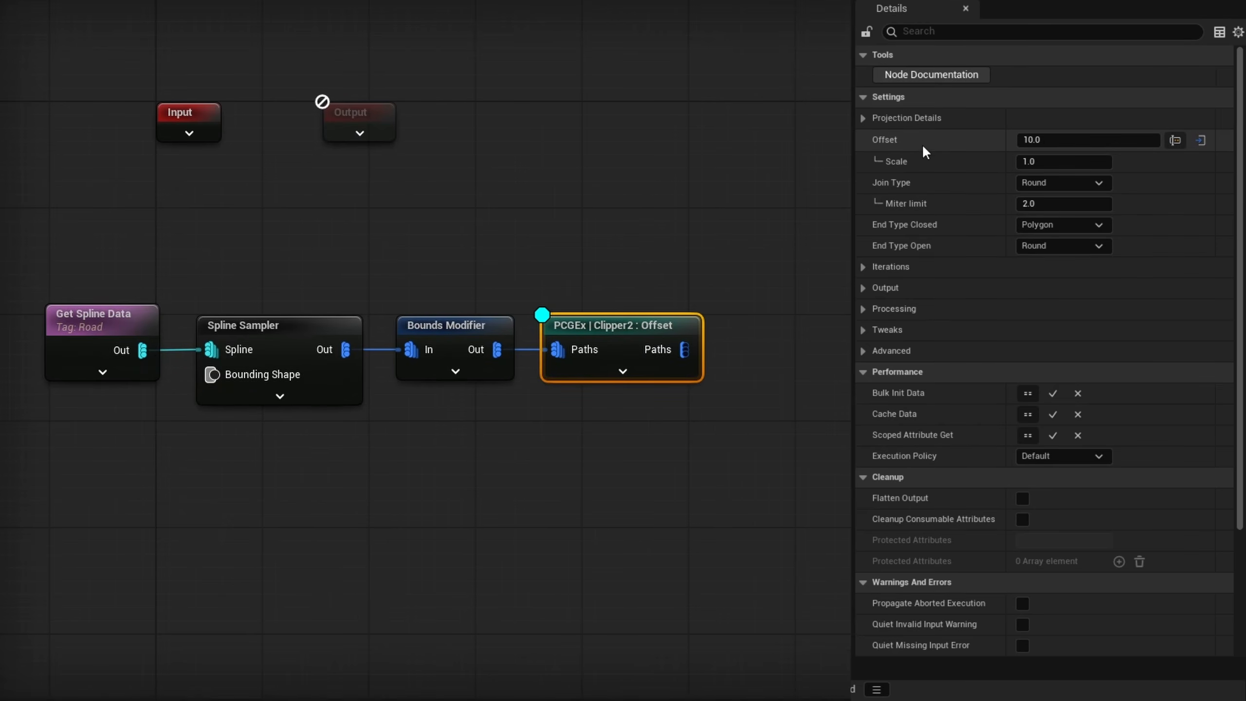
left_click(1058, 142)
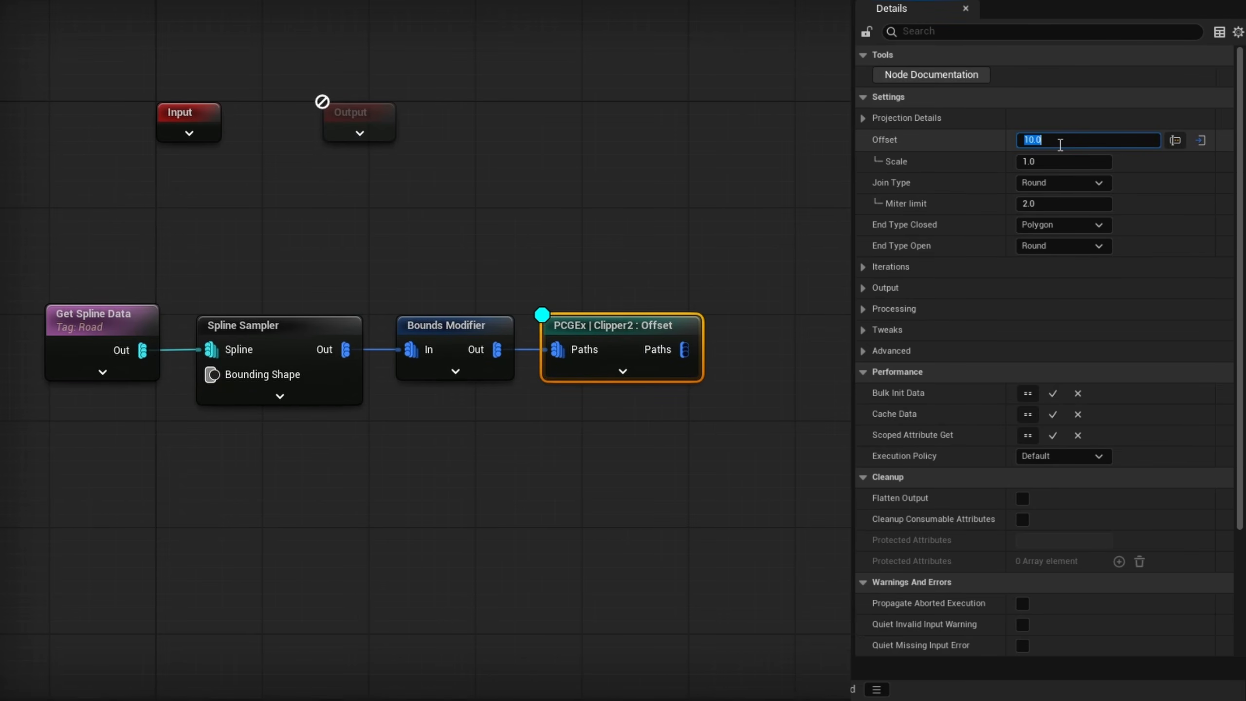
type("150")
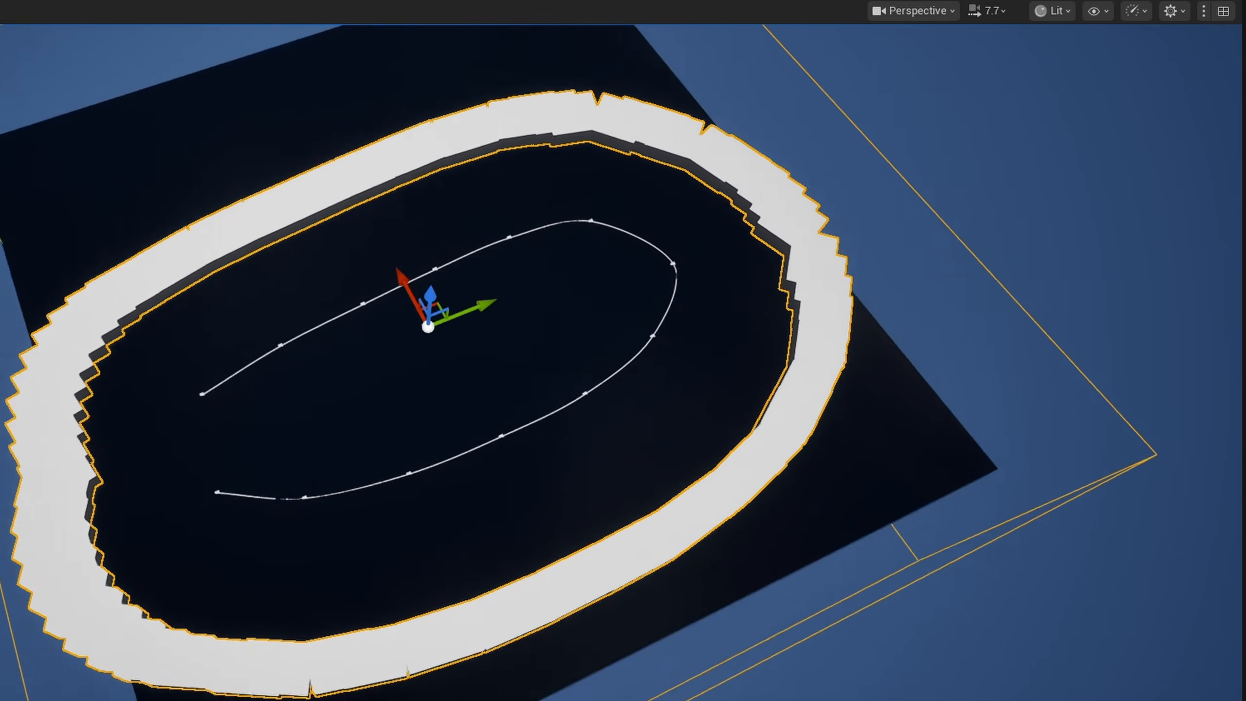
right_click_drag(605, 292, 606, 291)
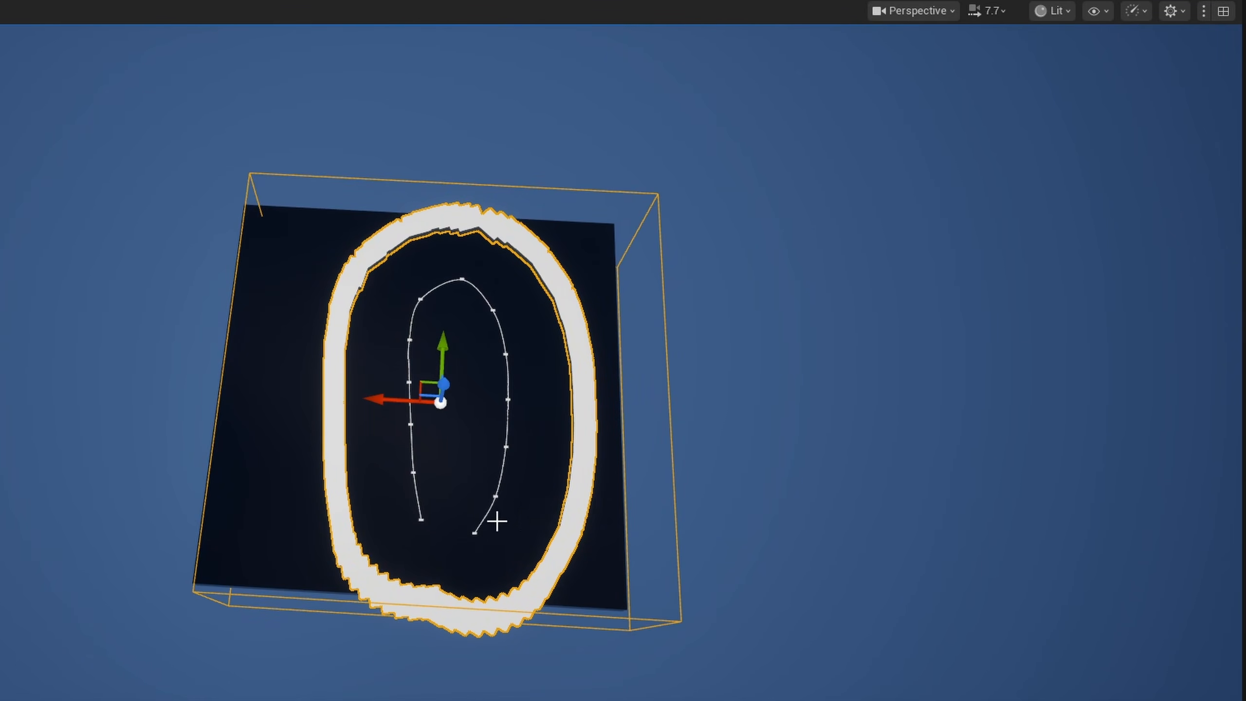
Step: Redraw the road spline freehand as a much larger open loop across the ground, outputting to the existing SplineActor
left_click(461, 281)
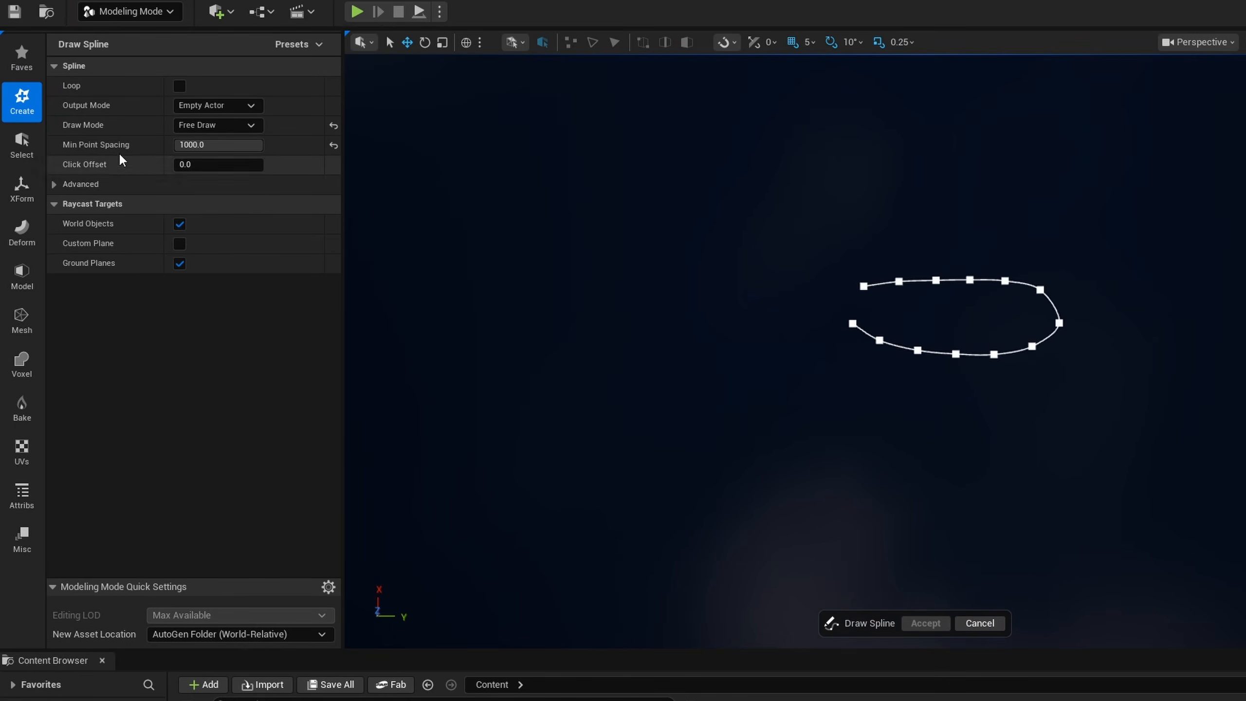
left_click(211, 106)
left_click(226, 133)
right_click_drag(1014, 296, 1026, 285)
key("s")
mouse_move(737, 296)
left_mouse_down()
mouse_move(1048, 328)
mouse_move(996, 501)
mouse_move(776, 510)
mouse_move(719, 442)
left_mouse_up()
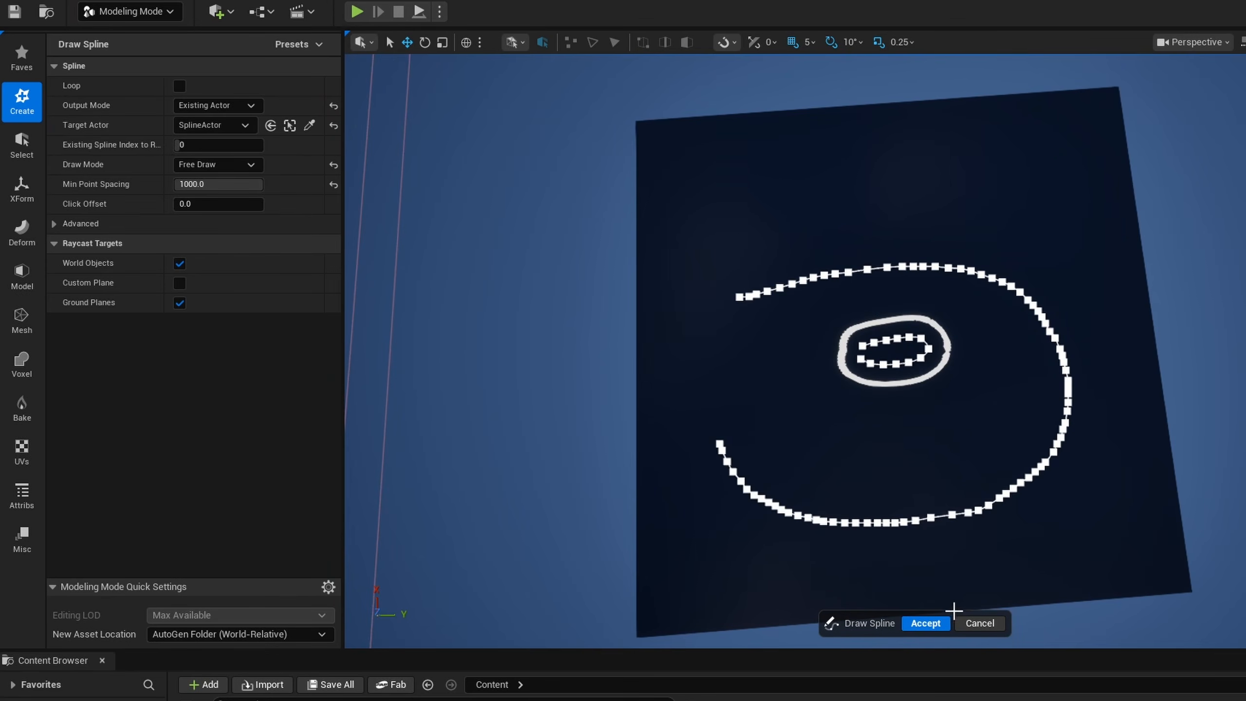
left_click(943, 619)
Step: Set End Type Open to Square on the Clipper2 : Offset node
key("w")
right_click_drag(1062, 466, 1059, 462)
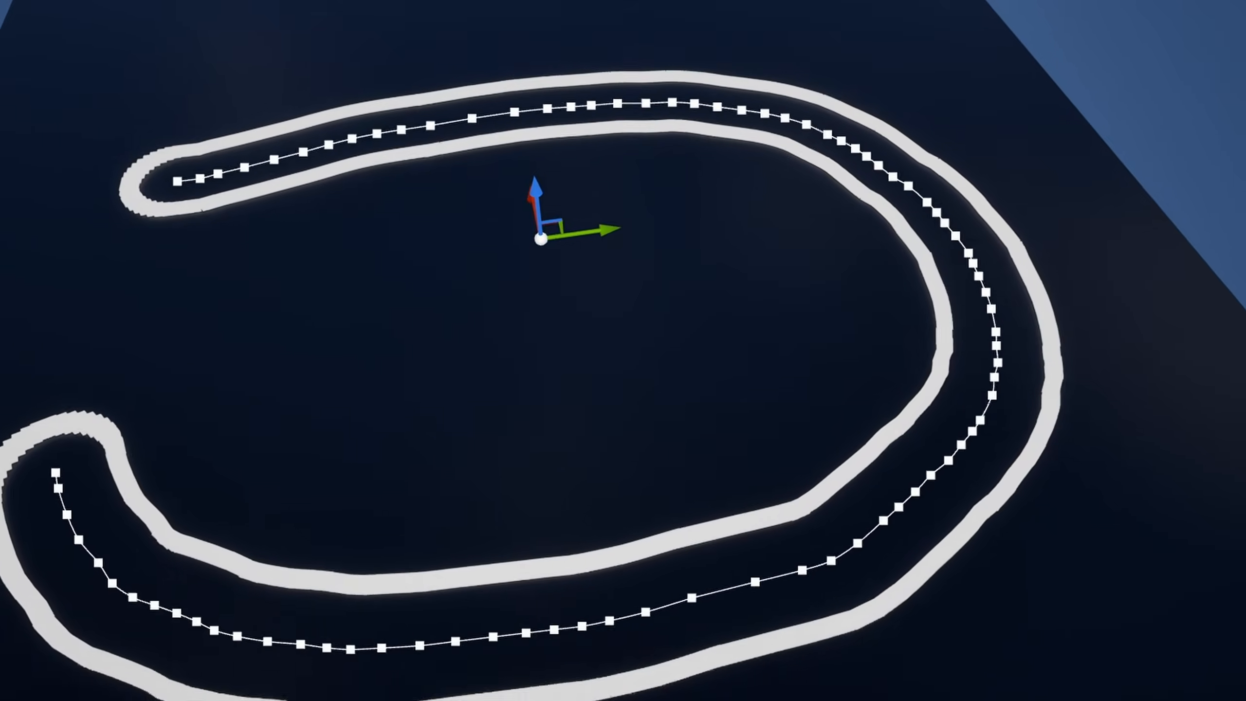
right_click_drag(623, 350, 721, 479)
key("w")
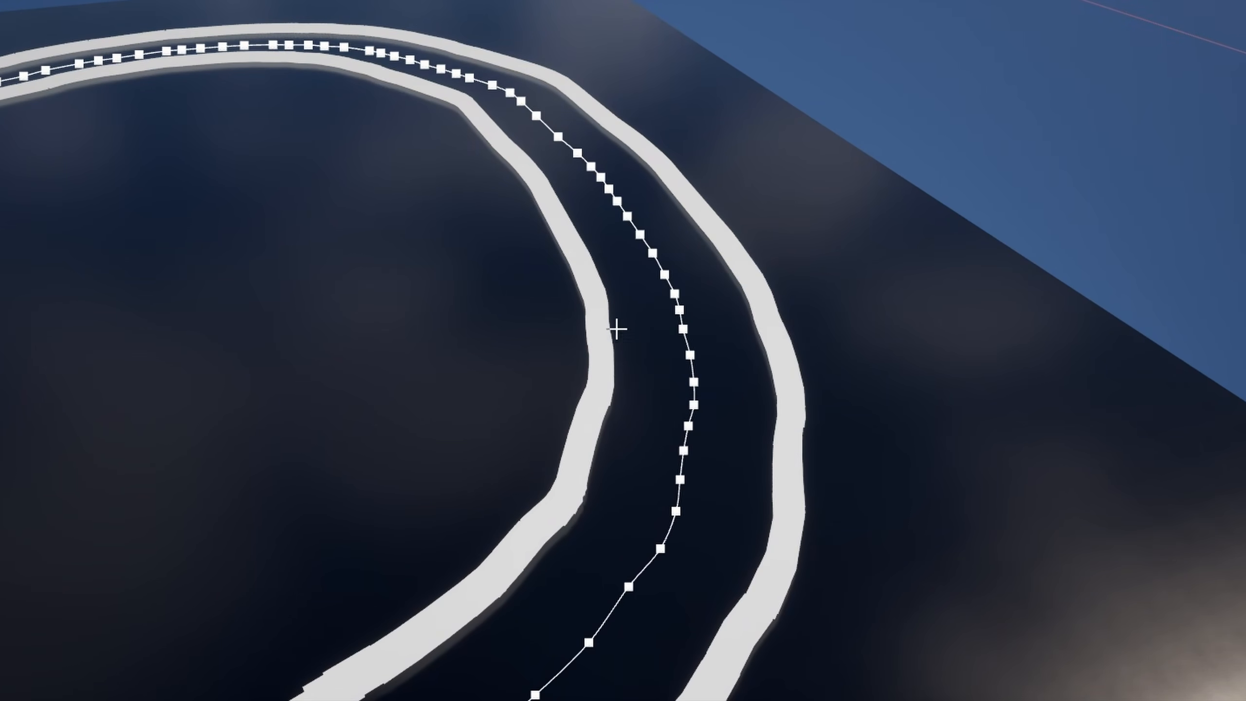
right_click_drag(805, 344, 572, 388)
right_click_drag(690, 336, 314, 306)
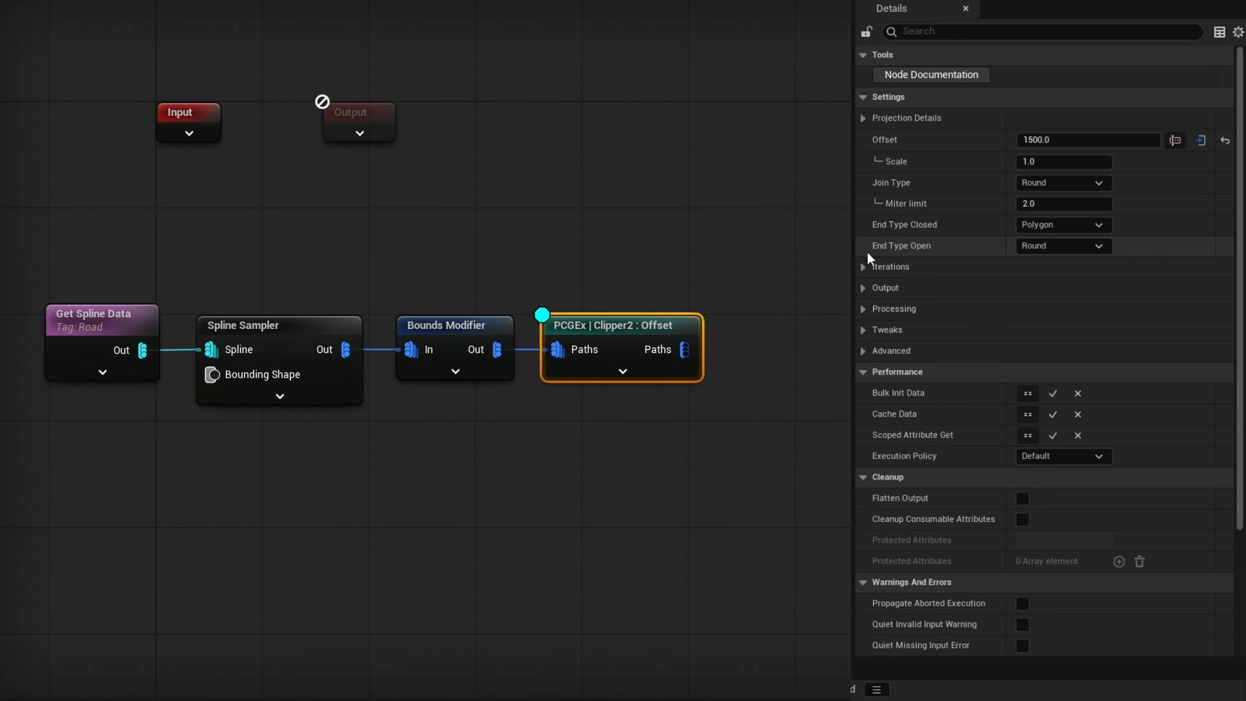
left_click(1048, 246)
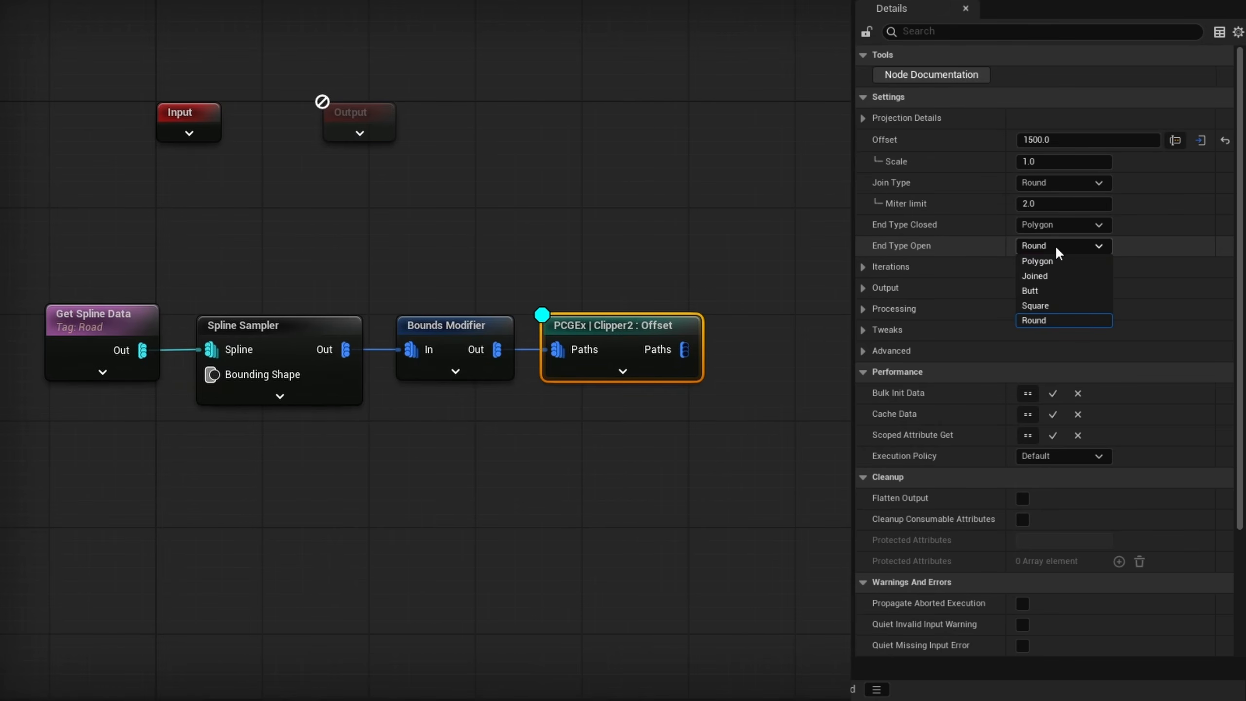
left_click(1061, 305)
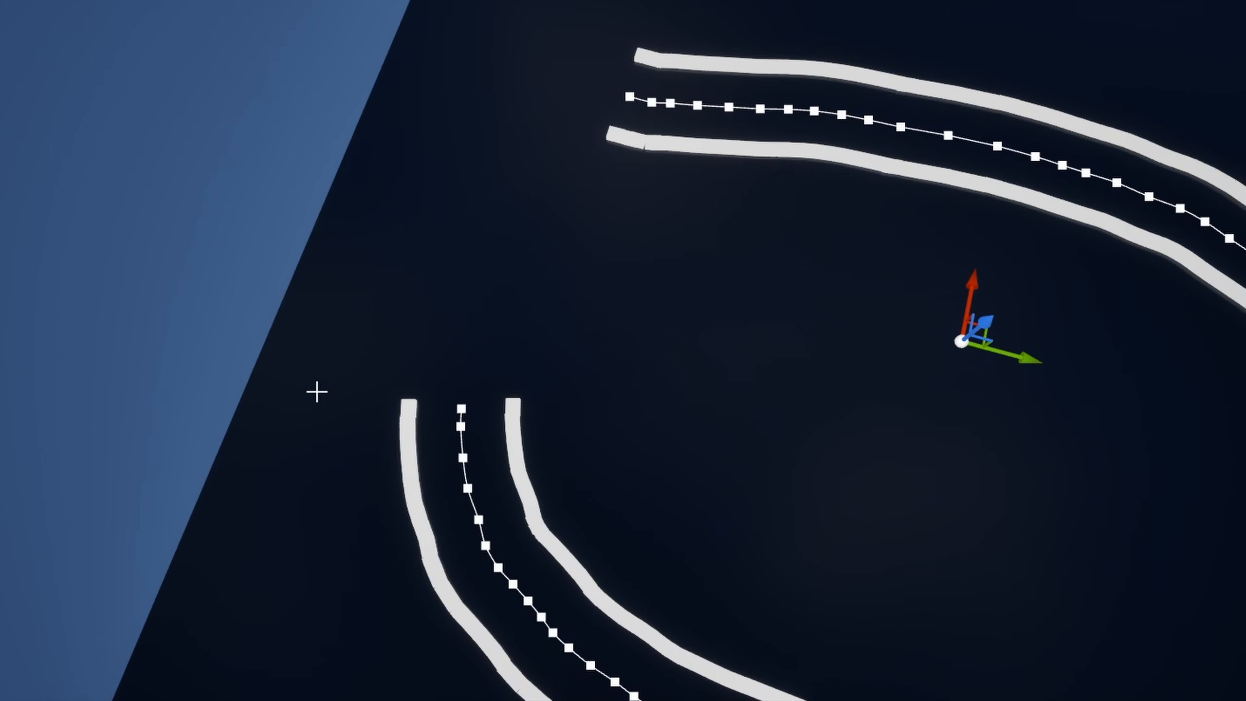
Step: Set End Type Open to Butt on the Clipper2 : Offset node
right_click_drag(379, 447, 405, 445)
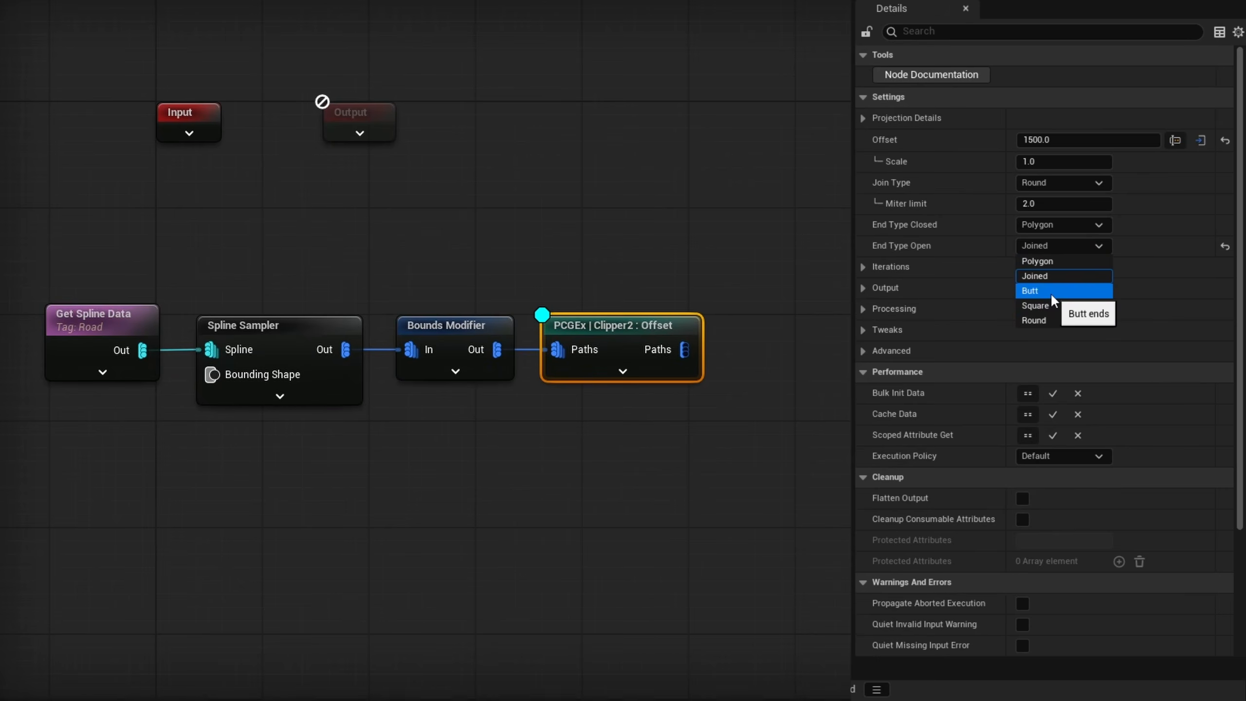
left_click(1050, 291)
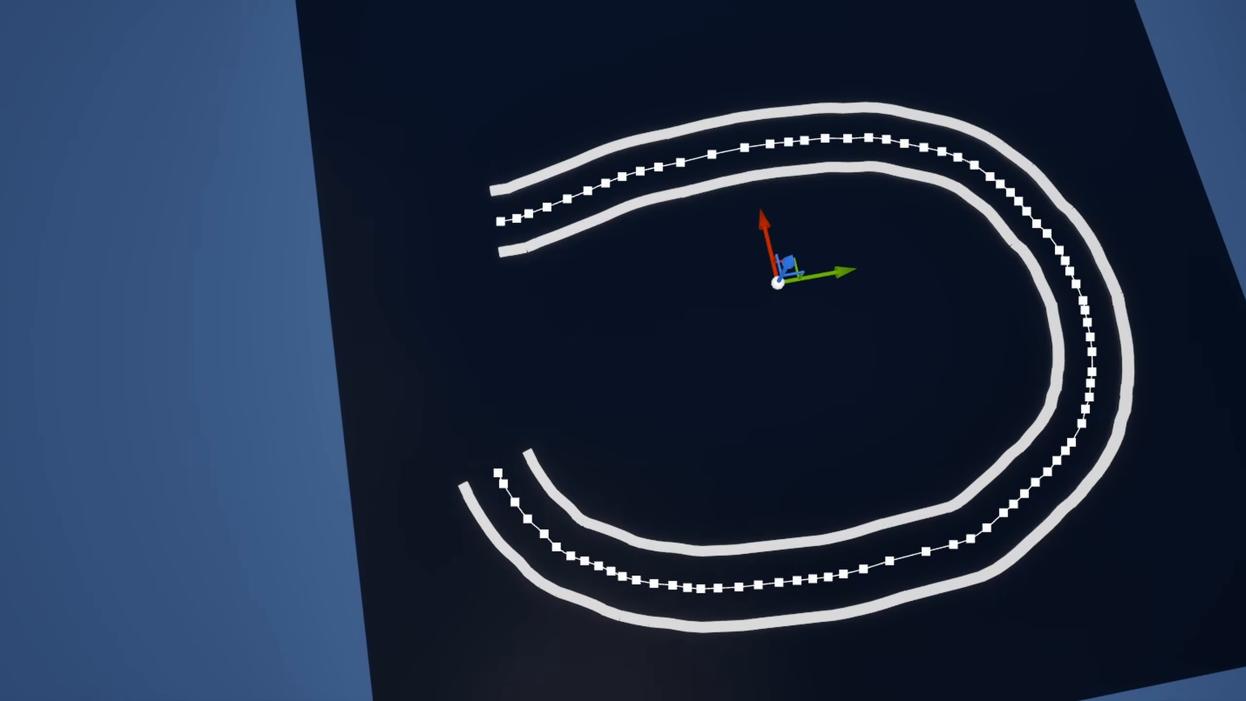
right_click_drag(910, 428, 878, 426)
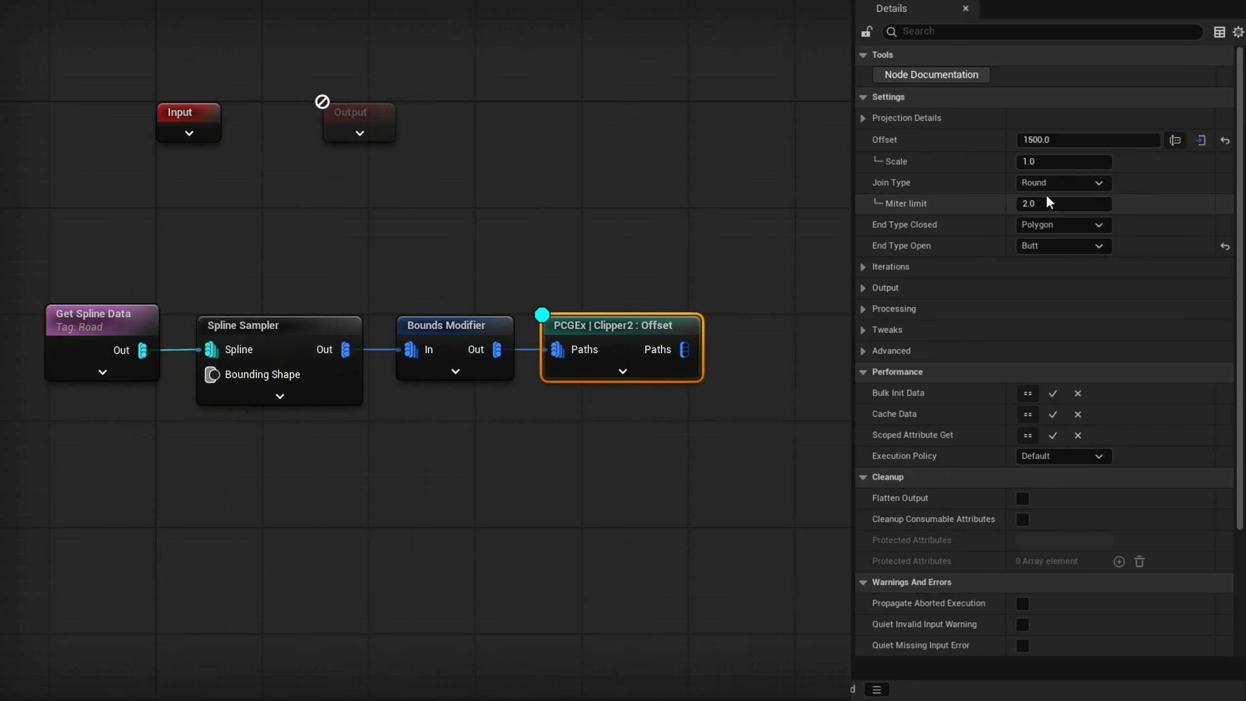
Step: Try a much larger offset distance on the Clipper2 : Offset node
left_click(1044, 141)
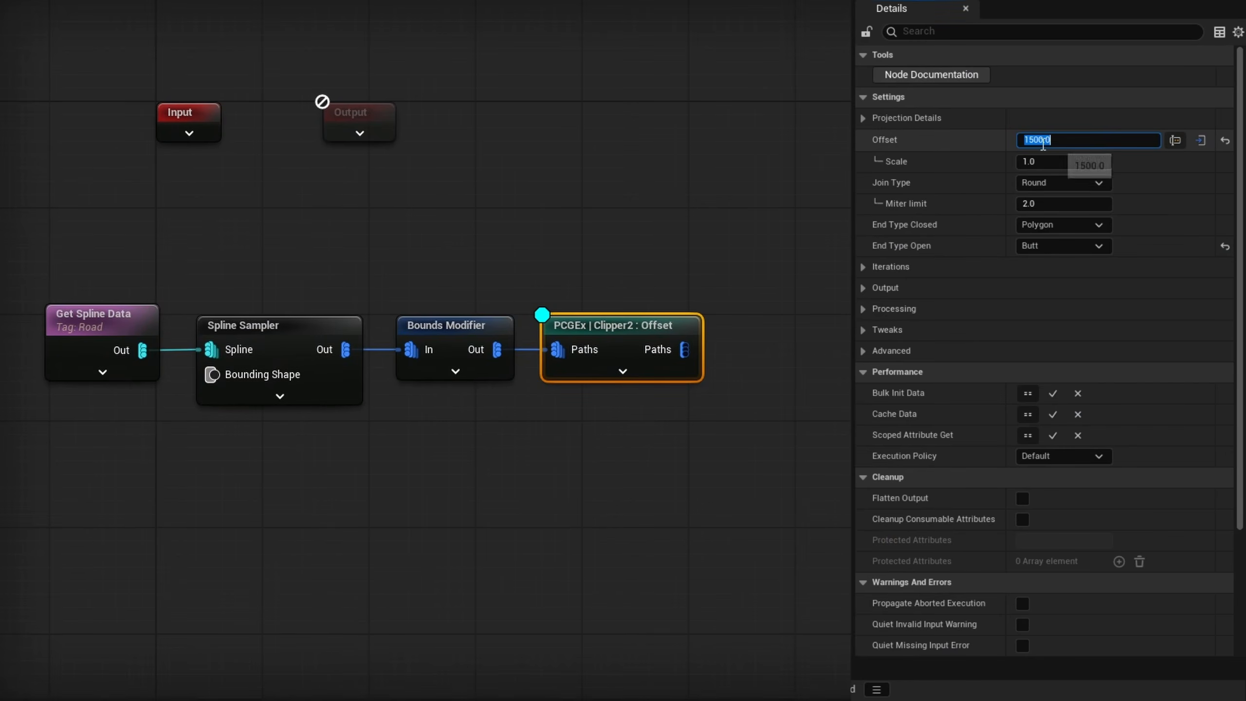
left_click(1032, 141)
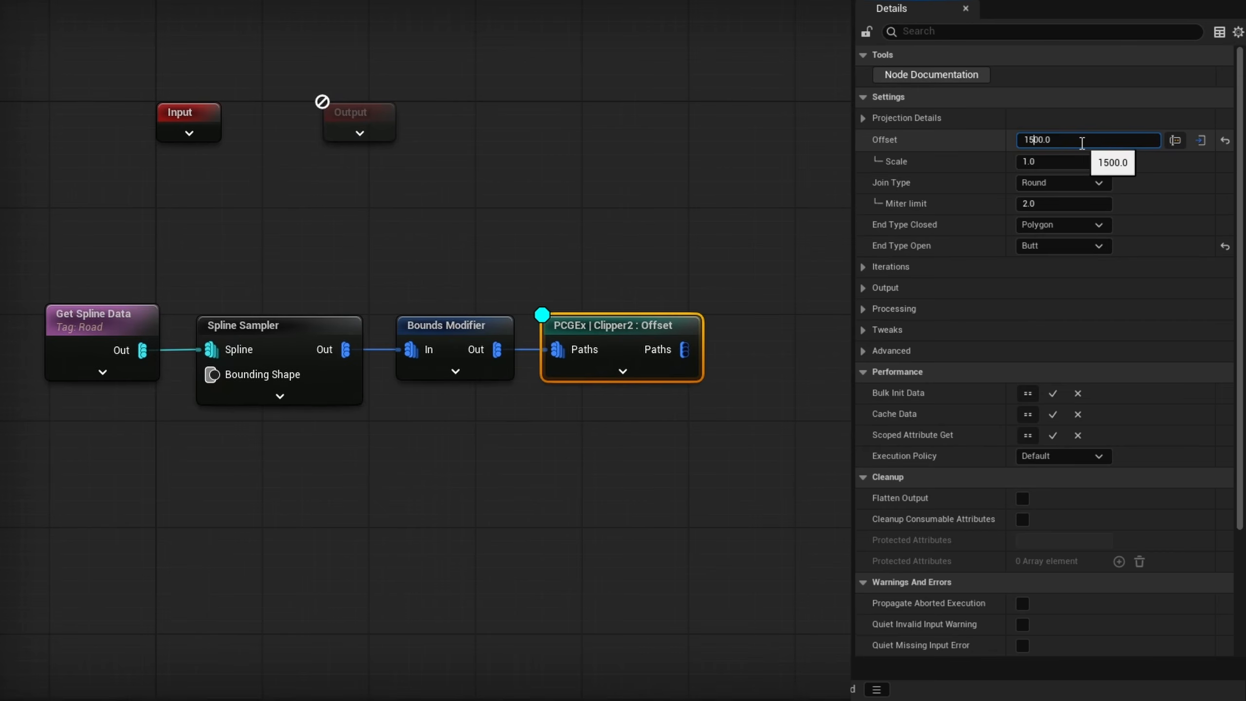
key("Return")
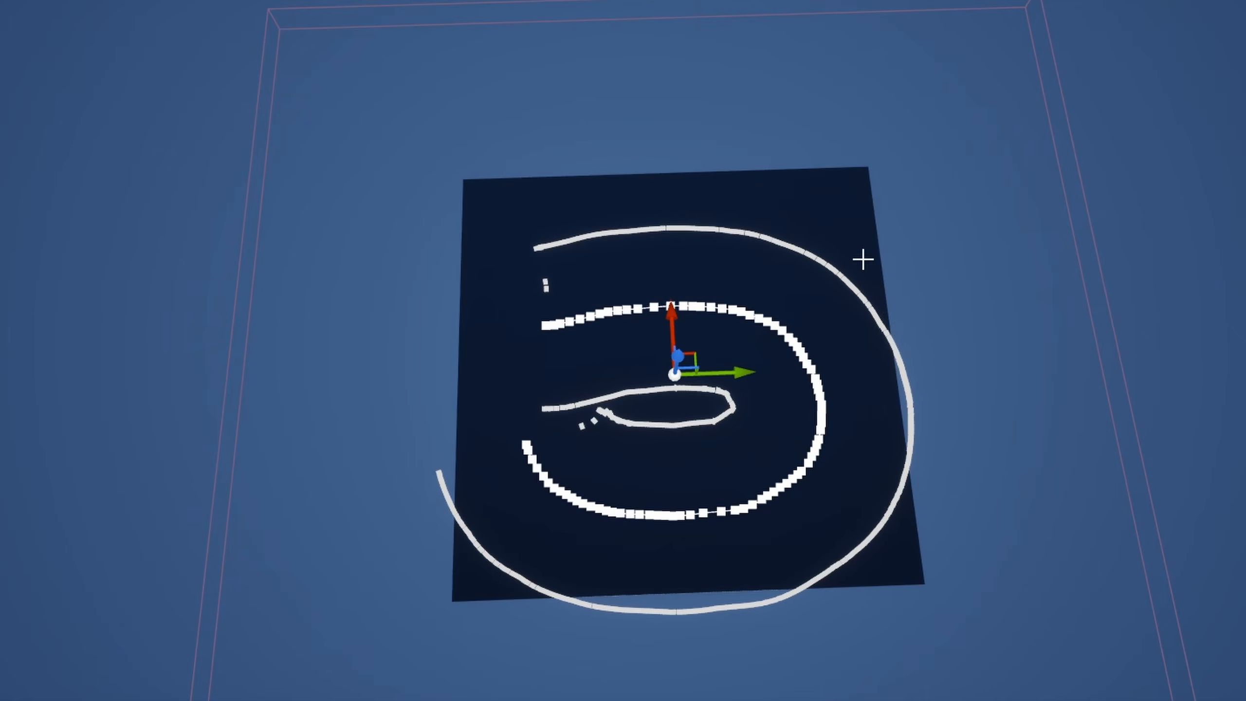
right_click_drag(930, 273, 924, 281)
key("w")
right_click_drag(661, 283, 652, 300)
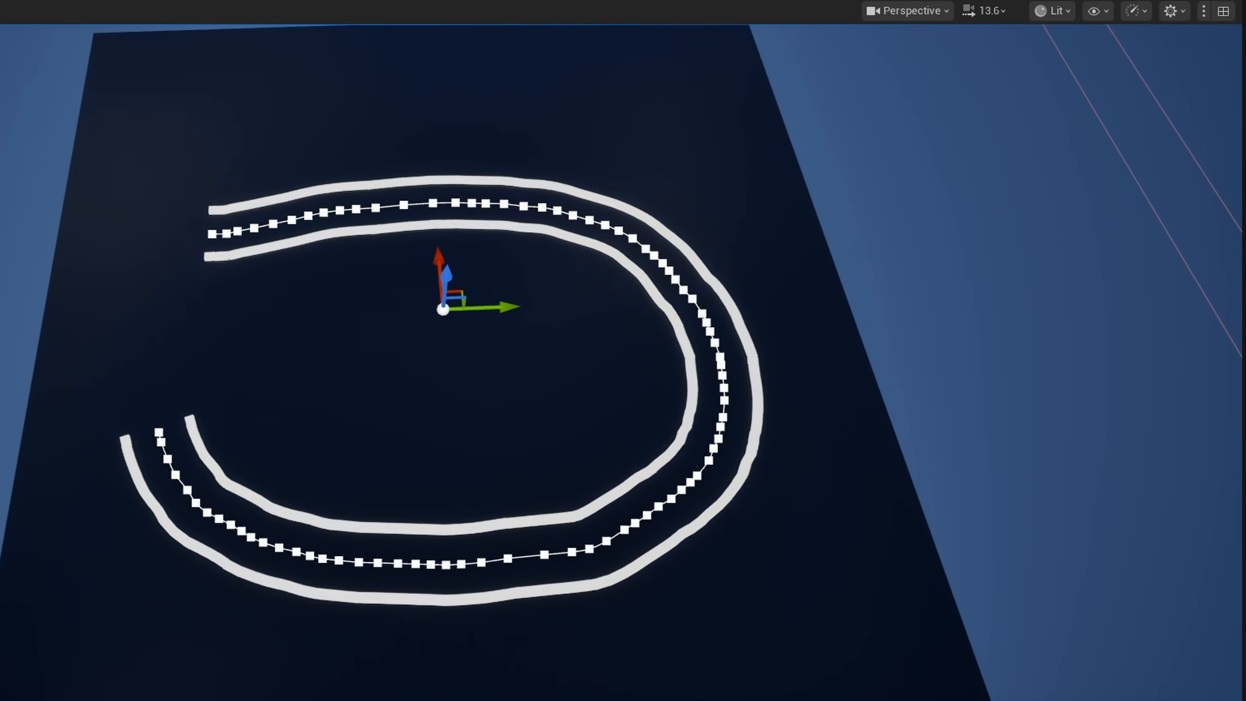
Step: Duplicate the road spline as a rotated copy and as a shifted copy, placing them so that the roads cross each other
key("e")
left_click_drag(403, 378, 437, 376, "alt")
key("w")
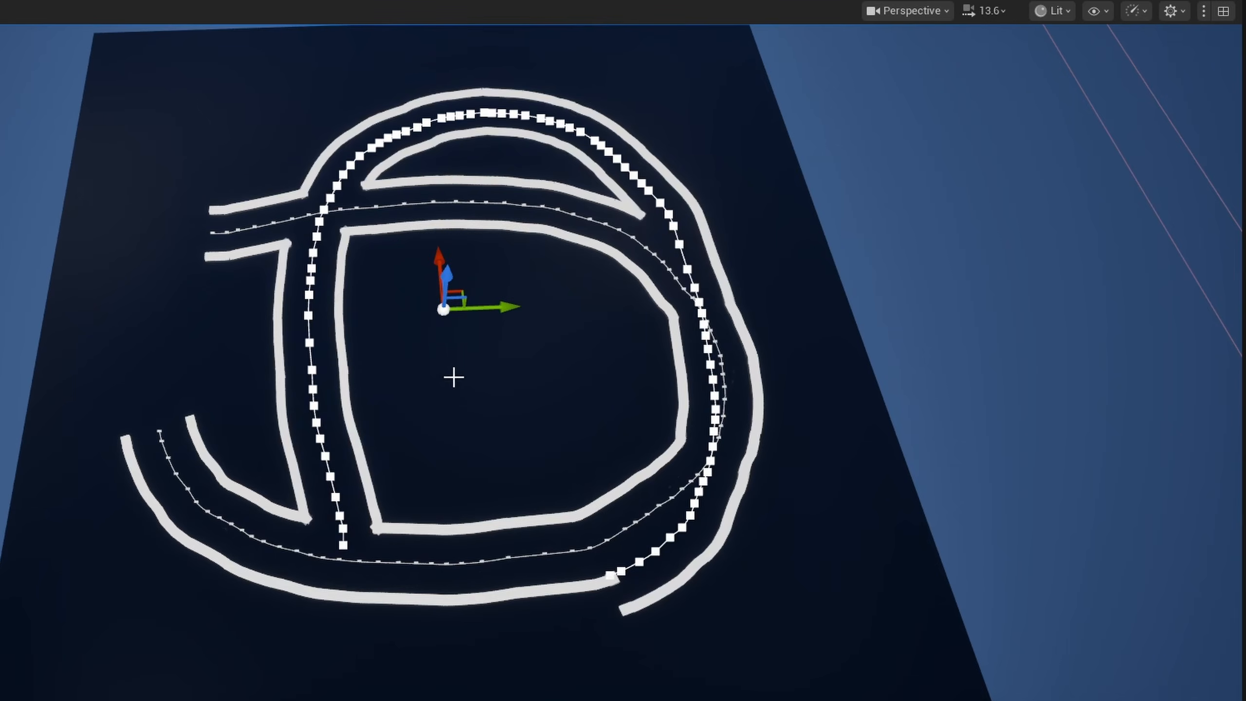
left_click_drag(597, 292, 457, 305, "alt")
left_click_drag(509, 360, 446, 285)
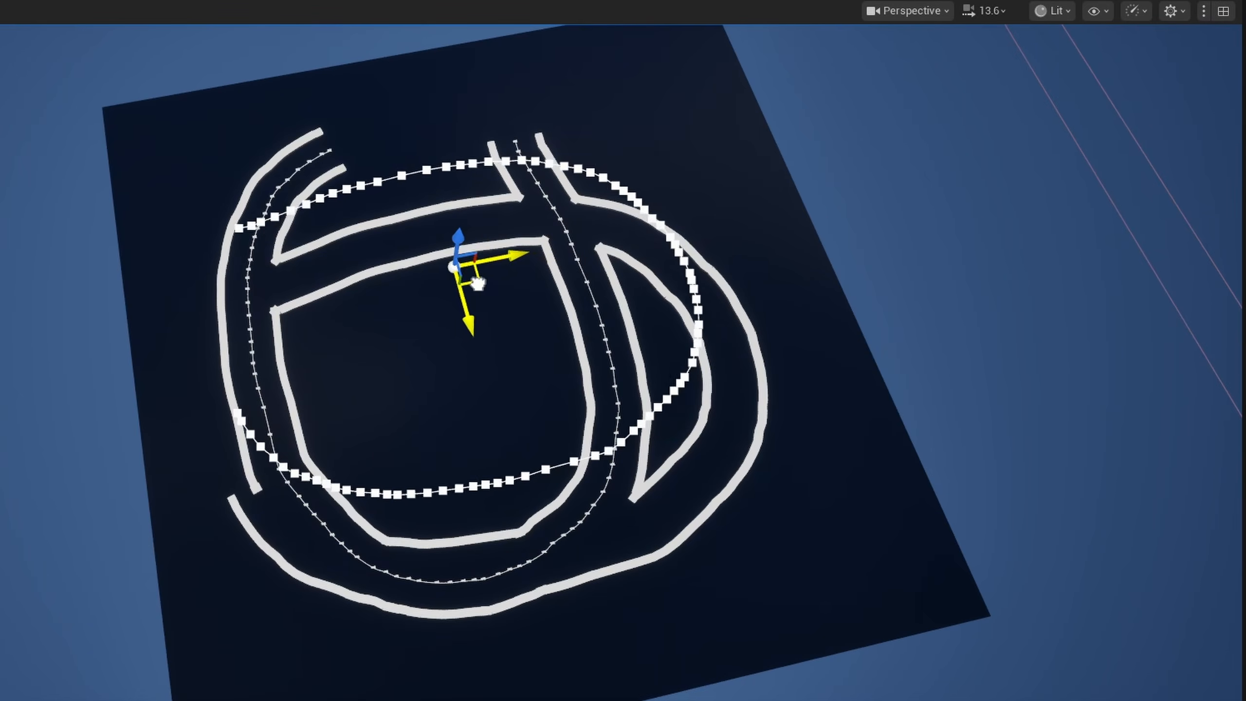
right_click_drag(519, 306, 603, 325)
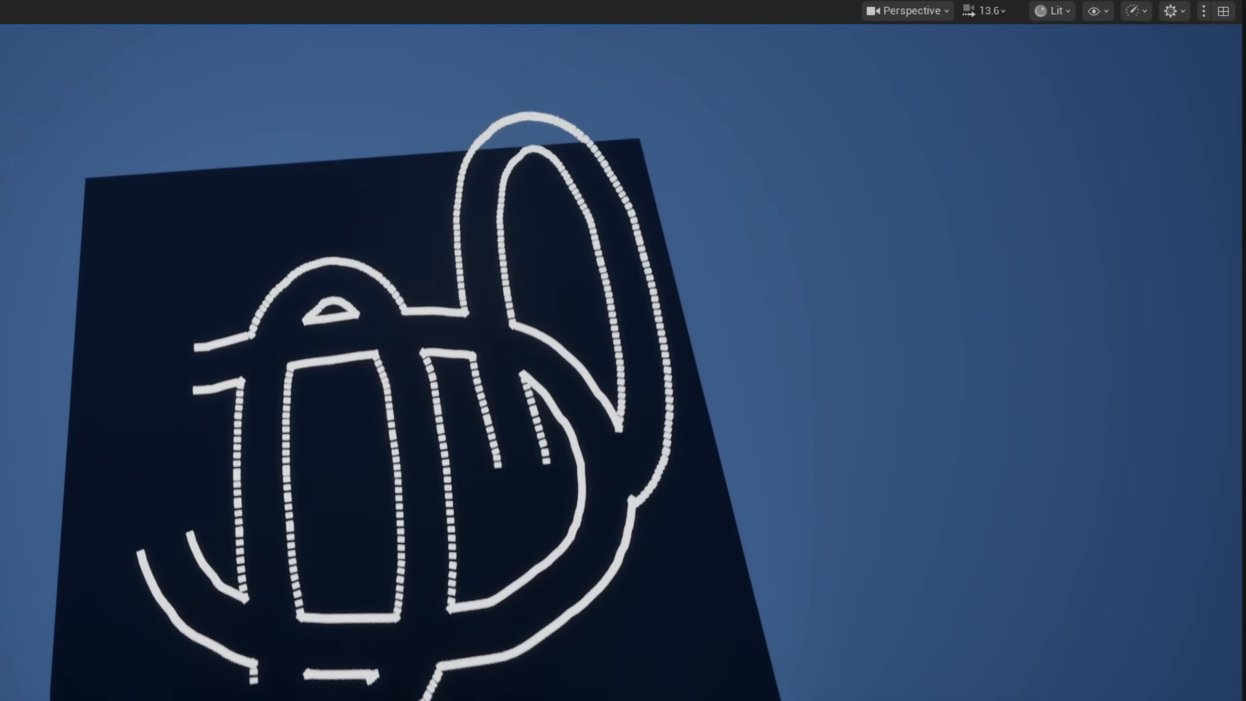
Step: Shift the road spline copy that overhangs the ground's far edge back onto the ground, switching game view to check the offset outlines
mouse_move(684, 418)
right_mouse_down()
mouse_move(670, 400)
mouse_move(684, 419)
right_mouse_up()
key("g")
left_click_drag(557, 184, 563, 216)
key("g")
key("g")
mouse_move(561, 421)
right_mouse_down()
mouse_move(550, 417)
mouse_move(562, 421)
right_mouse_up()
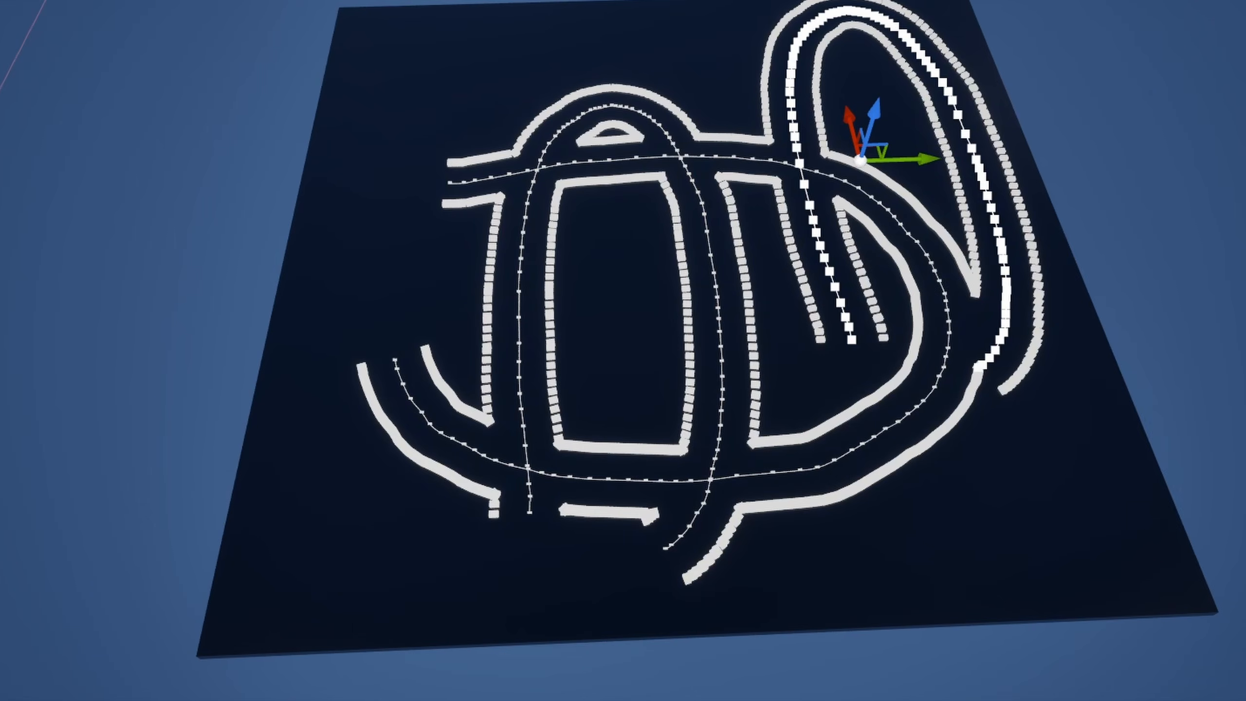
right_click_drag(624, 351, 520, 368)
key("w")
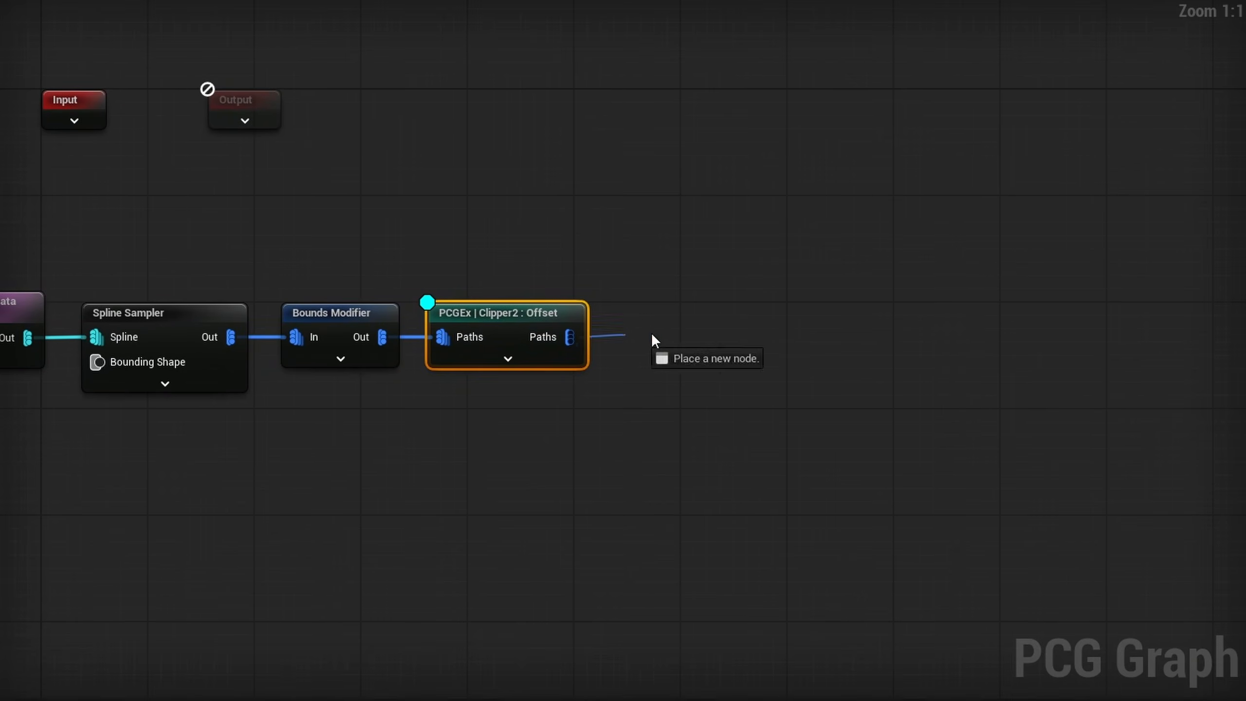
Step: Connect a new Create Spline node to the Paths output of the Clipper2 : Offset node
left_click_drag(638, 336, 681, 329)
type("create spl")
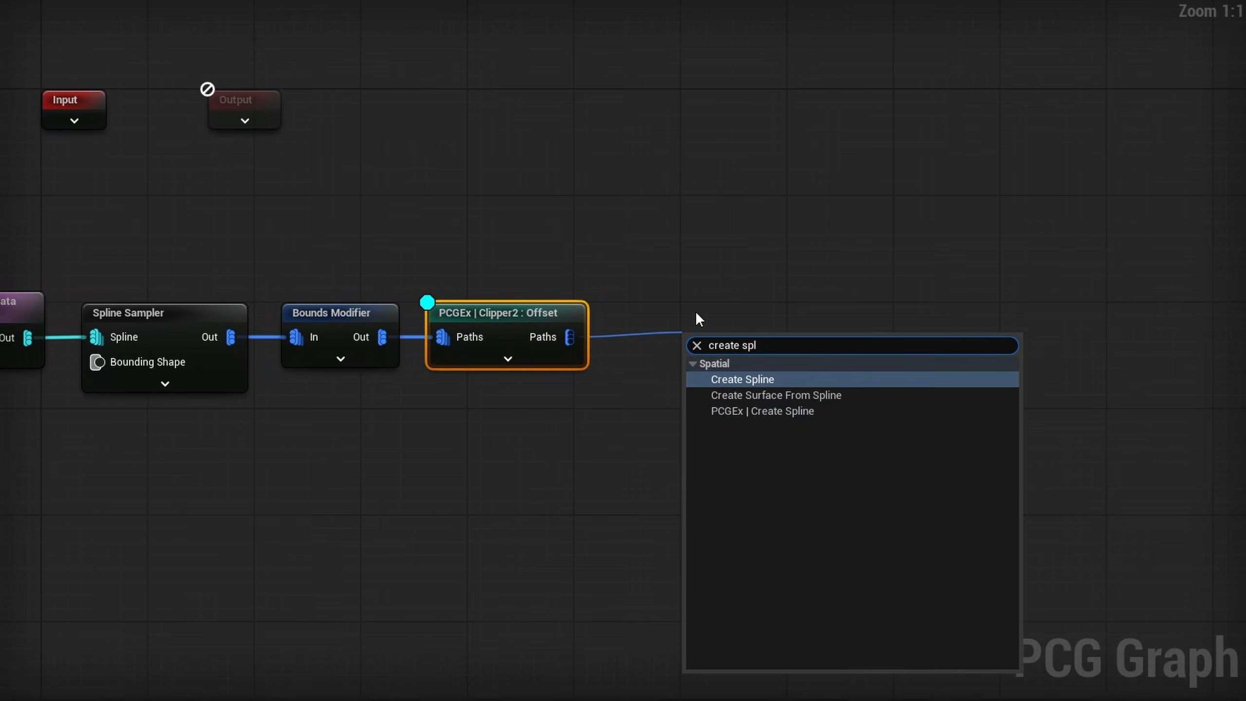
key("Return")
right_click_drag(695, 320, 512, 323)
Step: Connect a Spawn Spline Mesh node to the Create Spline output and assign its mesh to draw walls along the offset outlines
left_click_drag(447, 307, 545, 293)
type("spawn s")
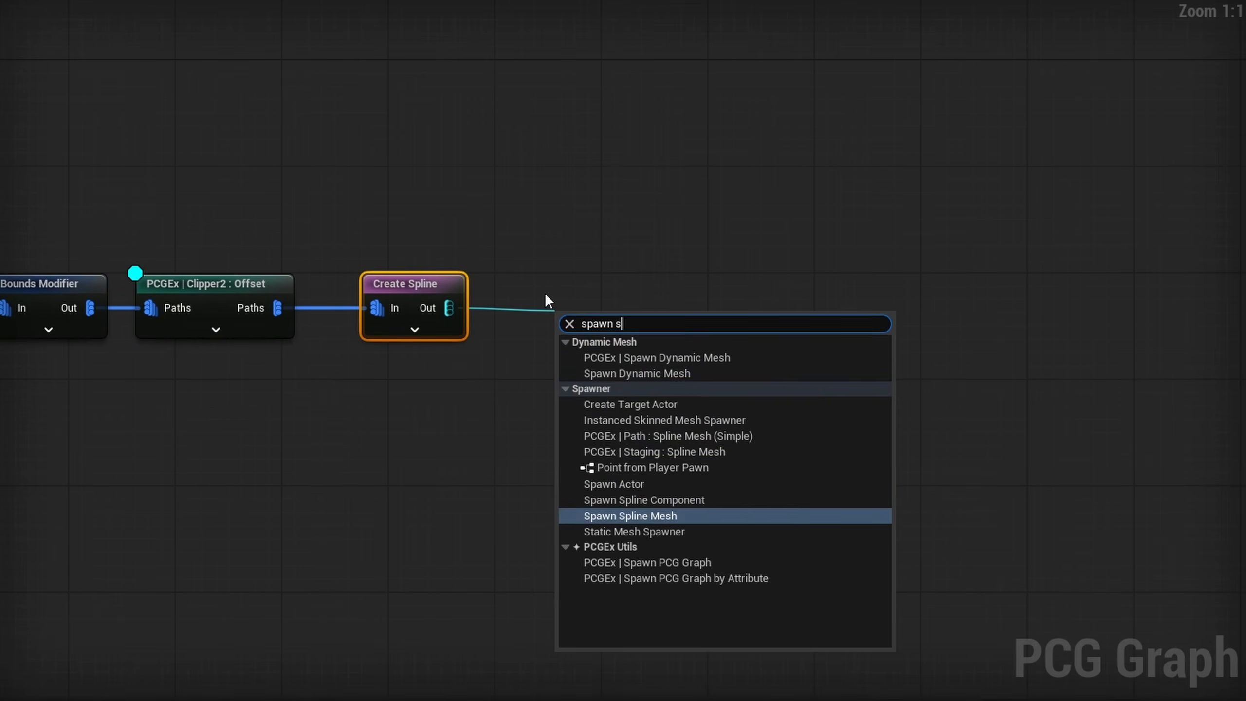
type("pline")
key("Down")
key("Return")
left_click(1108, 120)
left_click(1113, 273)
left_click_drag(633, 345, 613, 307)
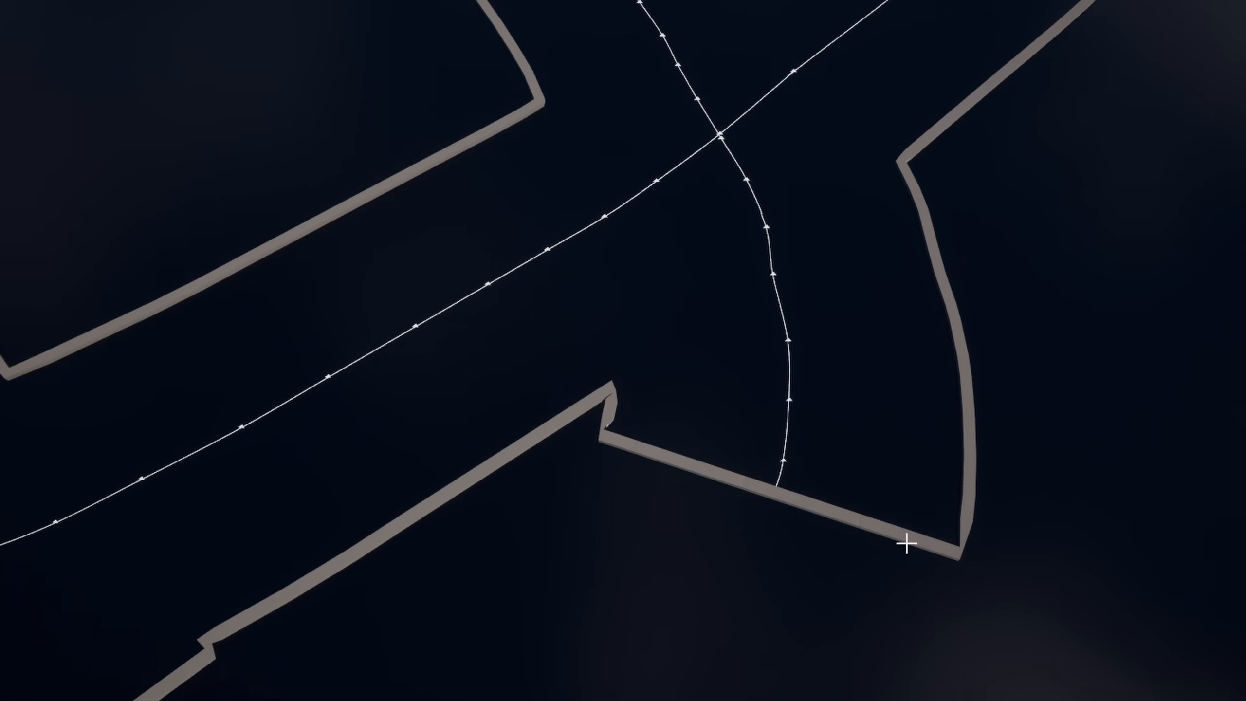
middle_click_drag(666, 452, 724, 464)
scroll(723, 464, "down", 2)
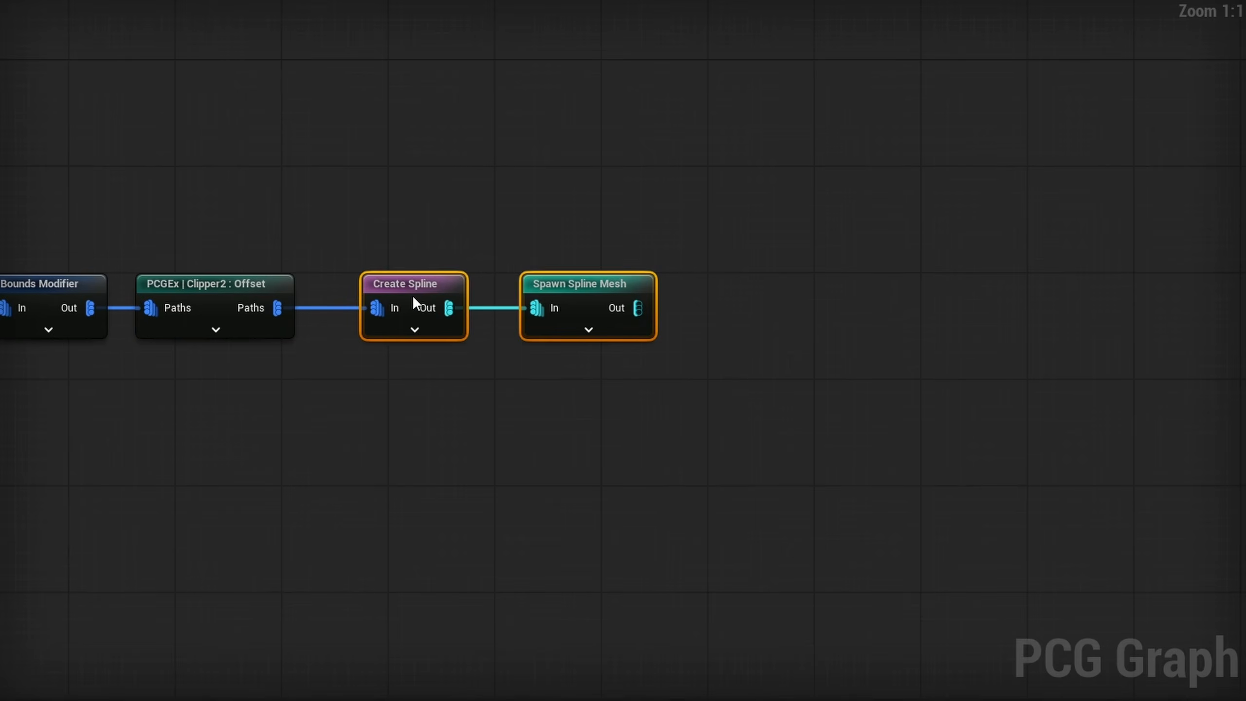
Step: Insert a PCGEx Path : Split node between Clipper2 : Offset and Create Spline, moving the two spline nodes aside to make room
left_click_drag(412, 295, 714, 289)
left_click_drag(668, 308, 360, 308, "ctrl")
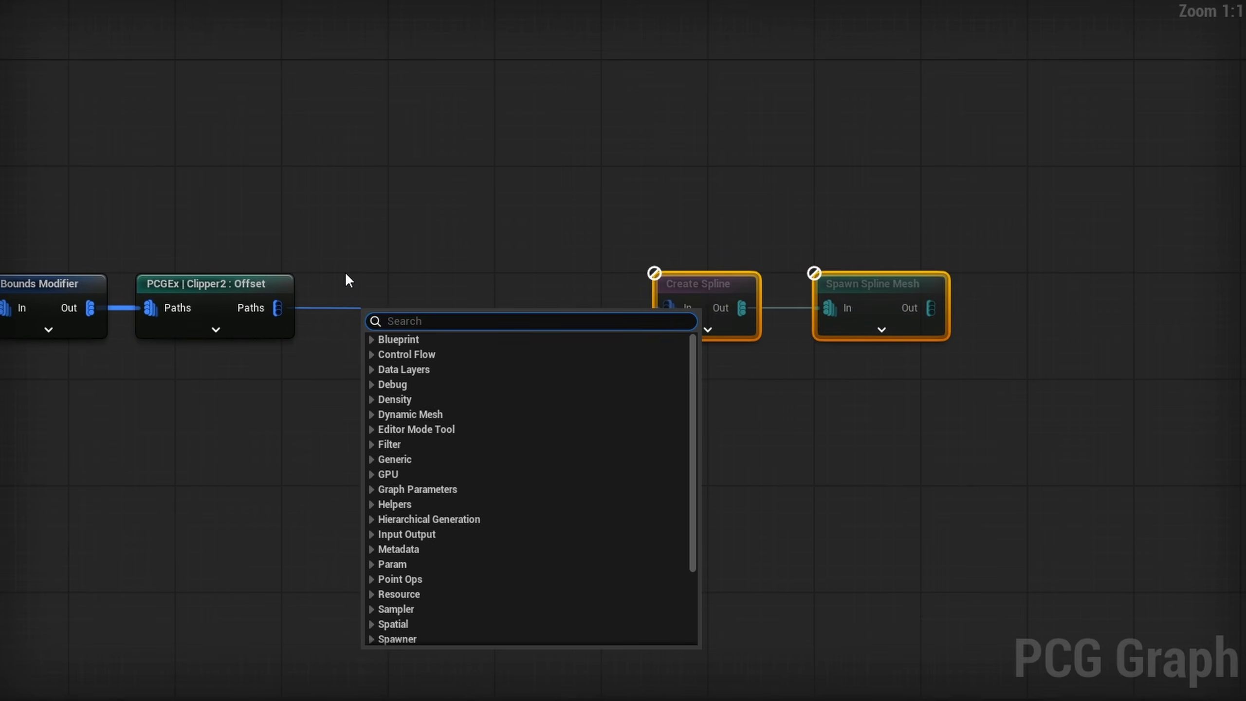
type("path split")
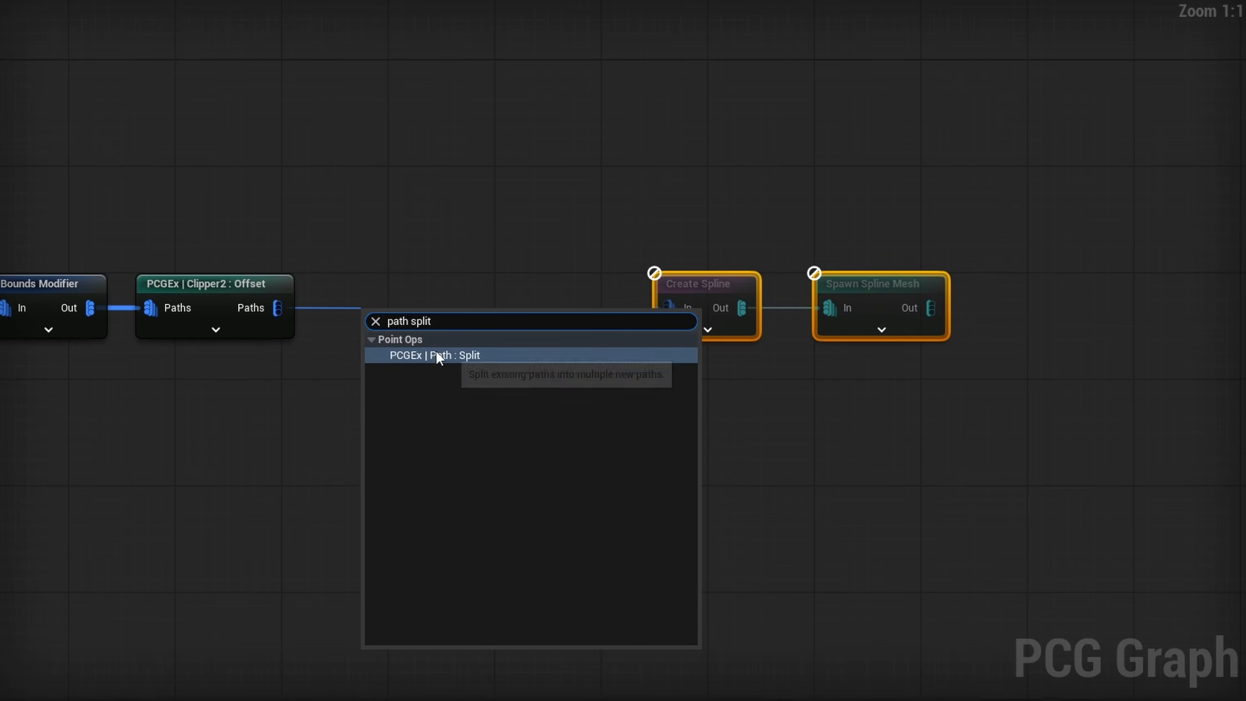
left_click(435, 353)
left_click_drag(533, 308, 672, 314)
right_click_drag(473, 459, 758, 340)
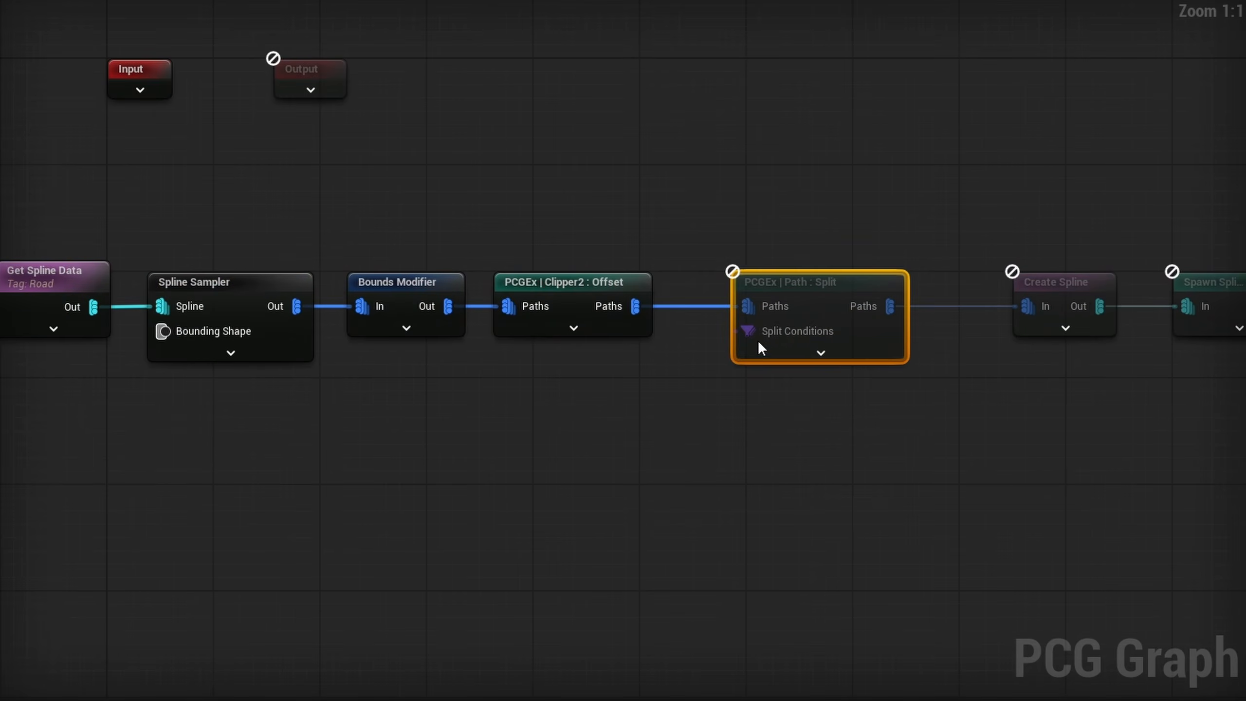
Step: Add a PCGEx Filter : Angle node below the Clipper2 : Offset node for the split conditions
left_click(764, 341)
right_click(426, 372)
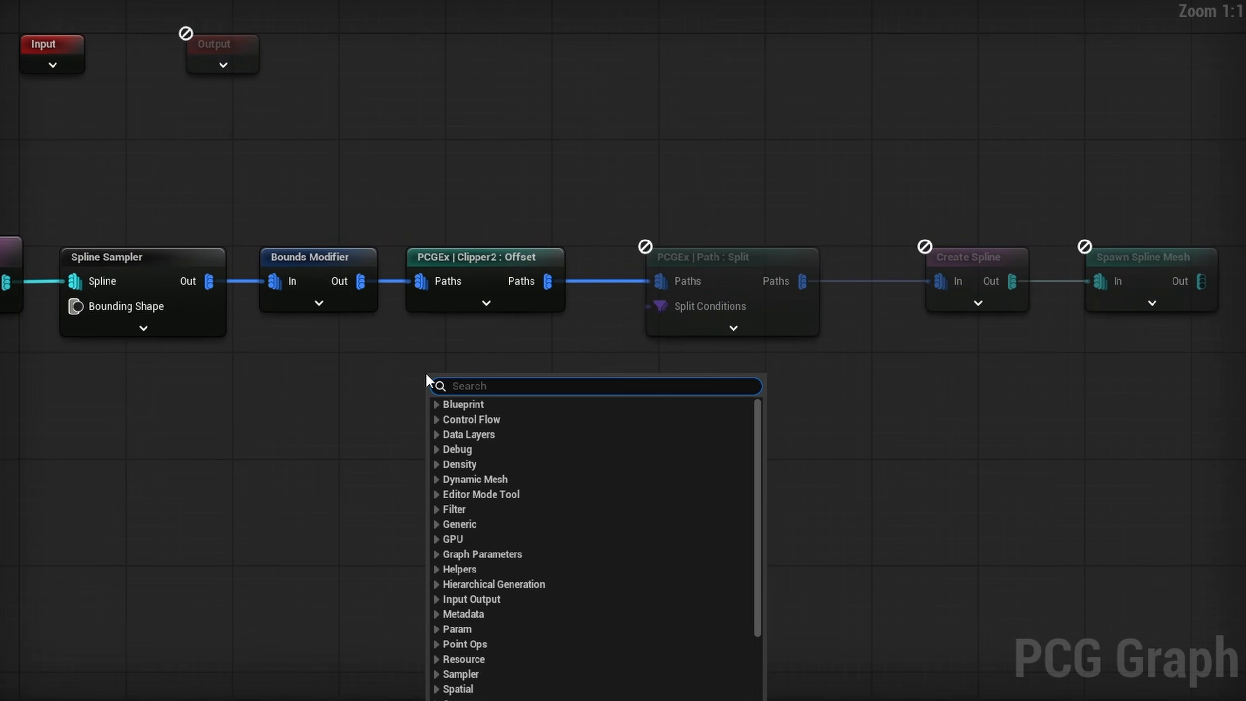
type("filter angle")
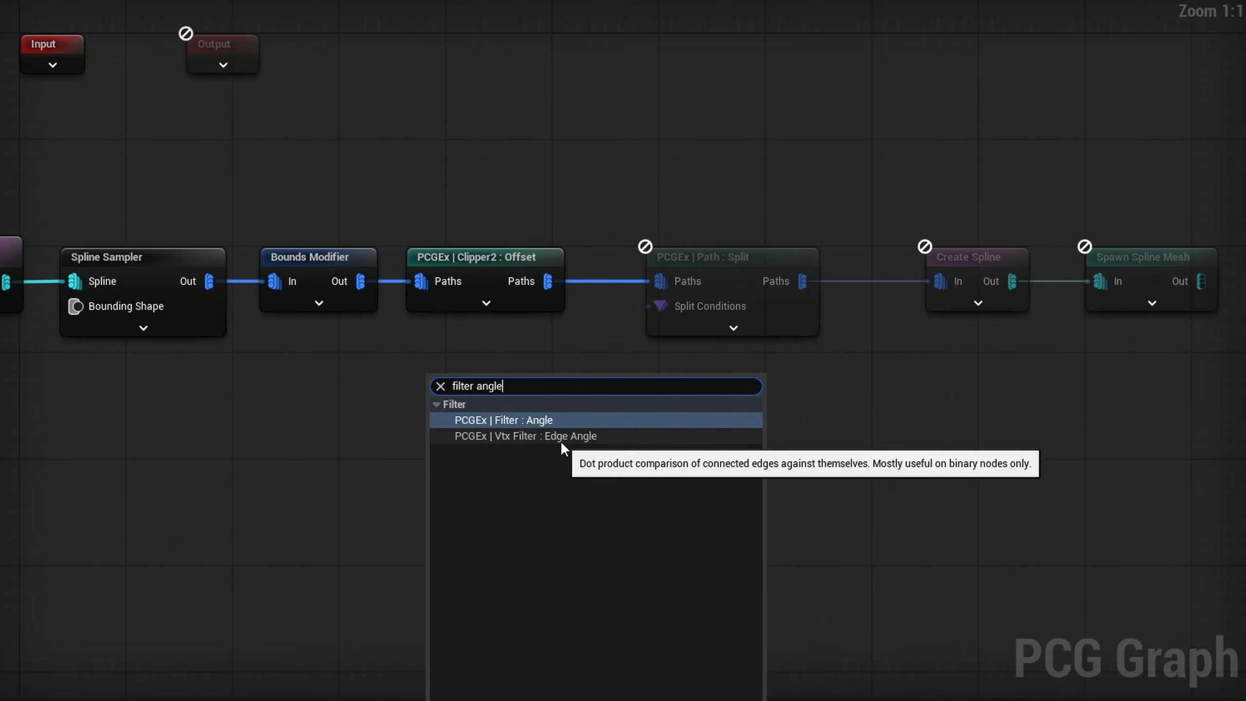
left_click(520, 420)
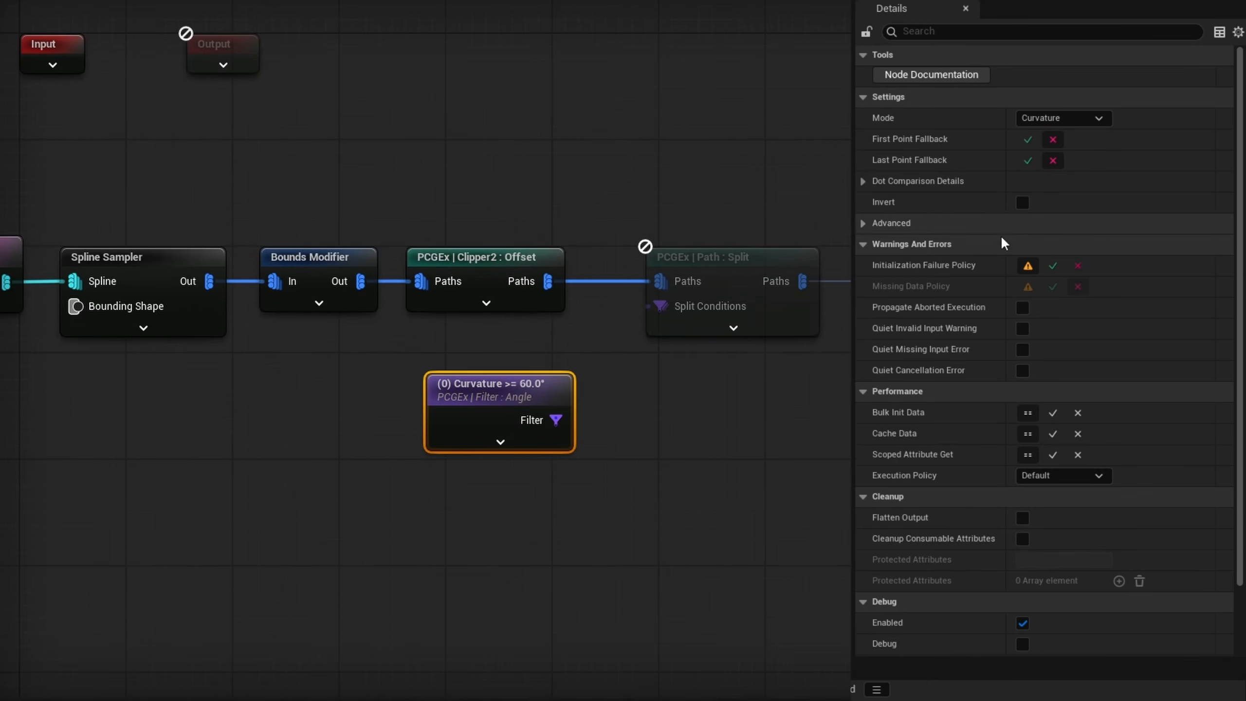
Step: Set the Domain in the angle filter's Dot Comparison Details to Degrees
left_click(918, 184)
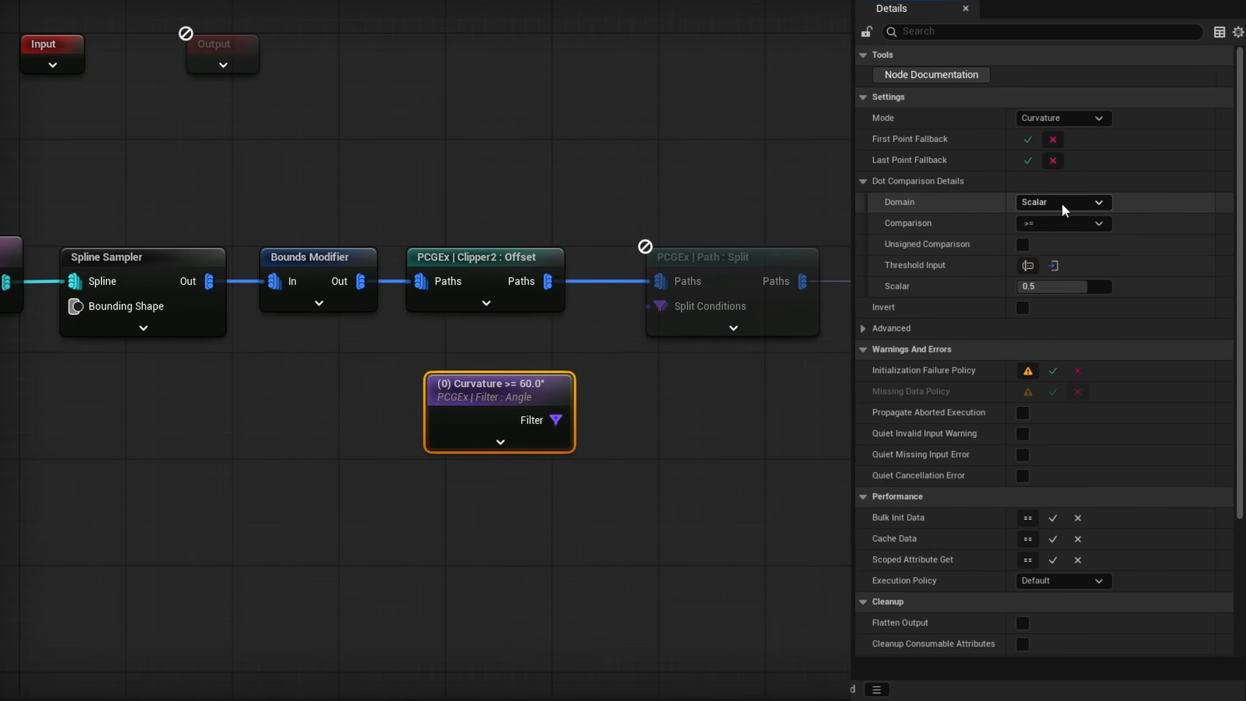
left_click(1096, 202)
left_click(1047, 235)
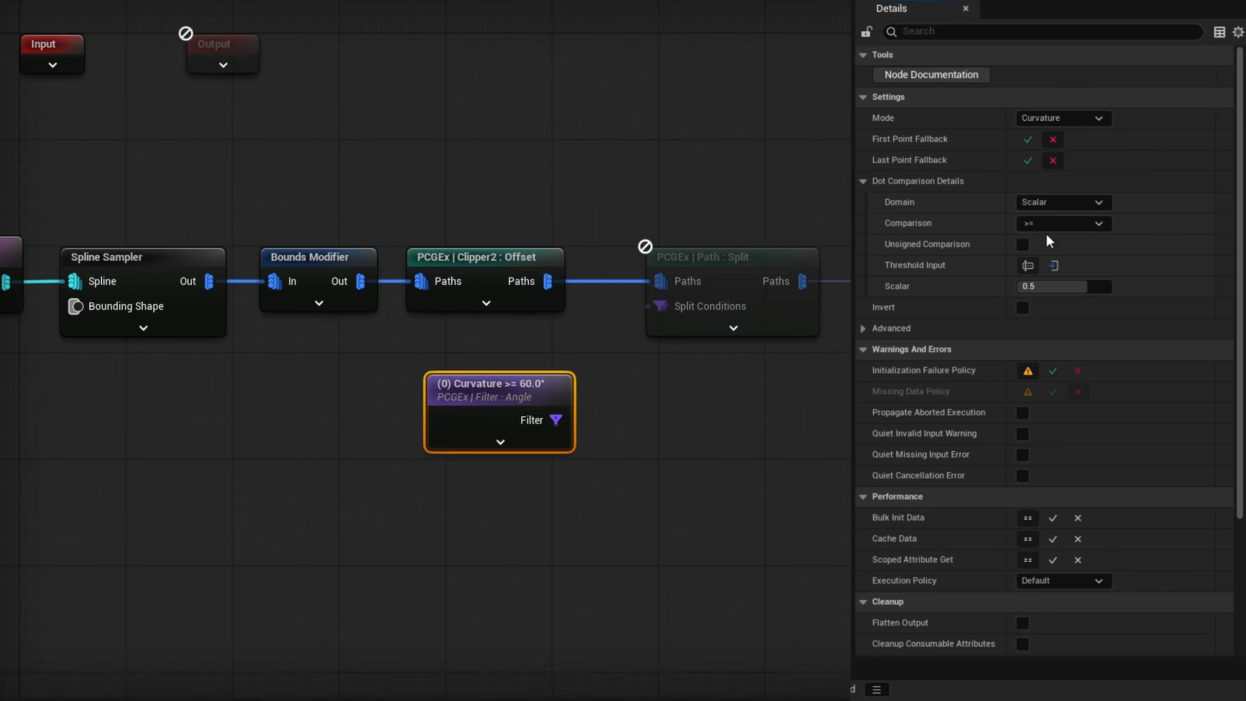
left_click(1096, 202)
left_click(1047, 221)
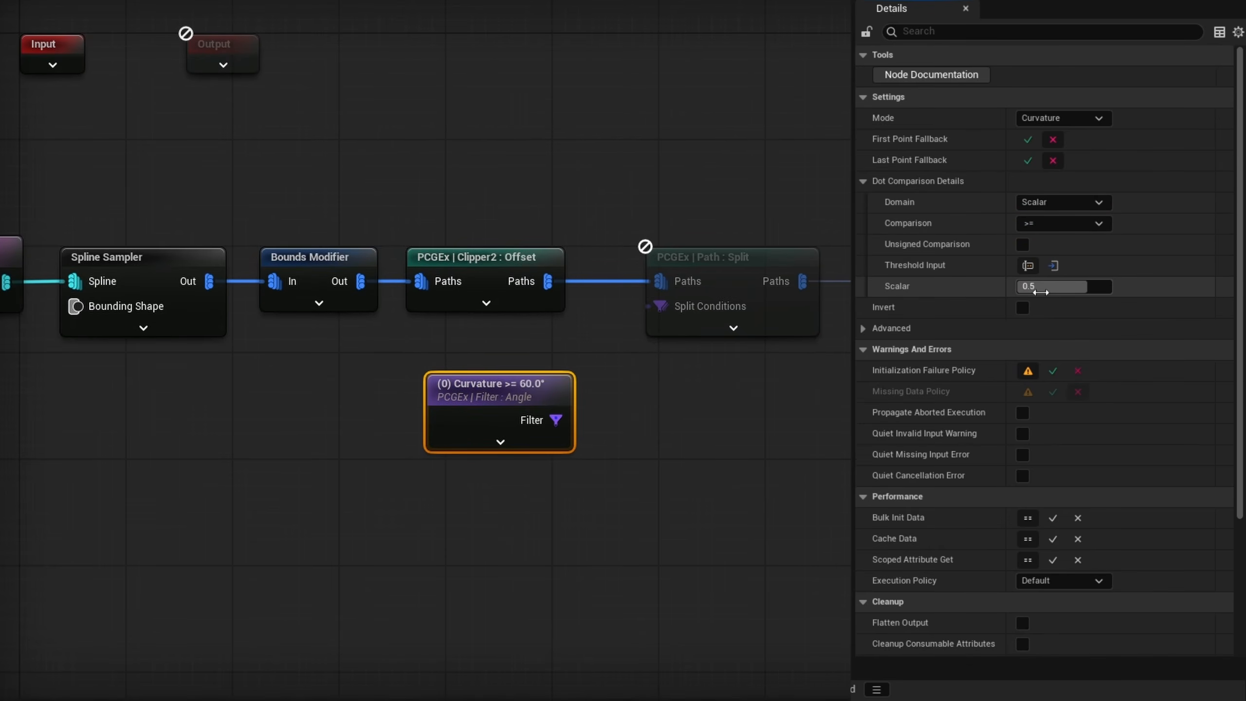
left_click(1057, 203)
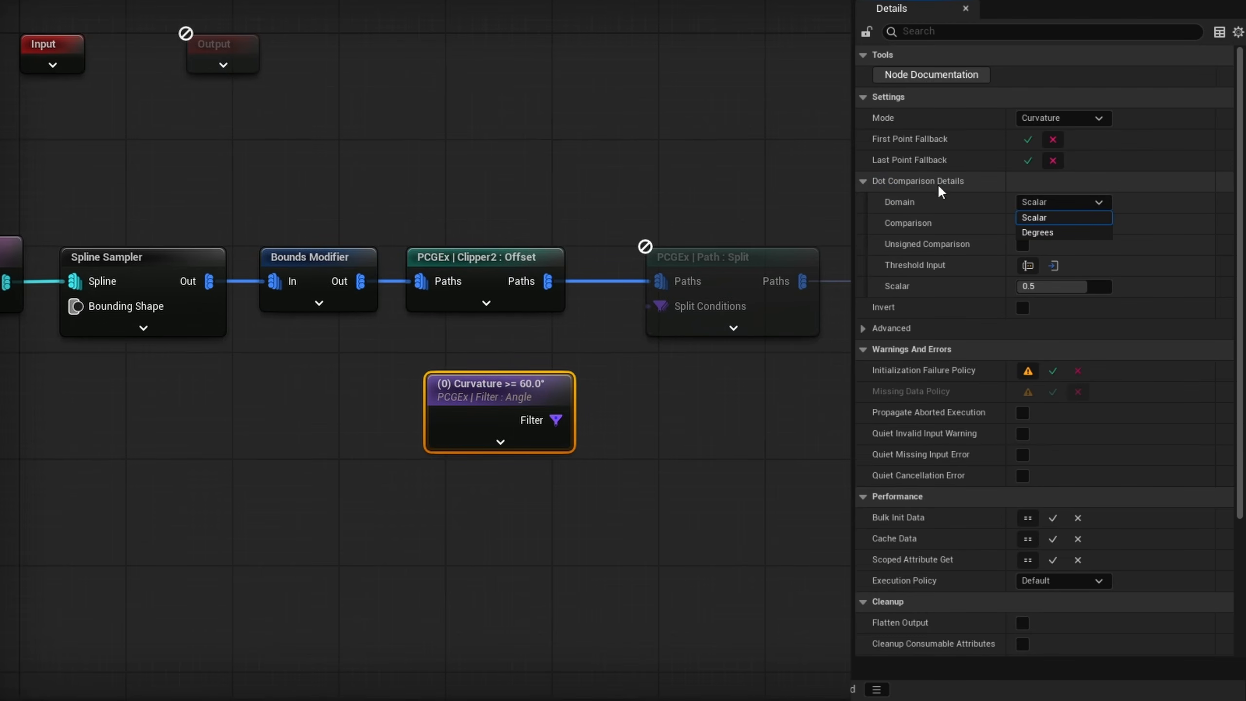
left_click(1055, 232)
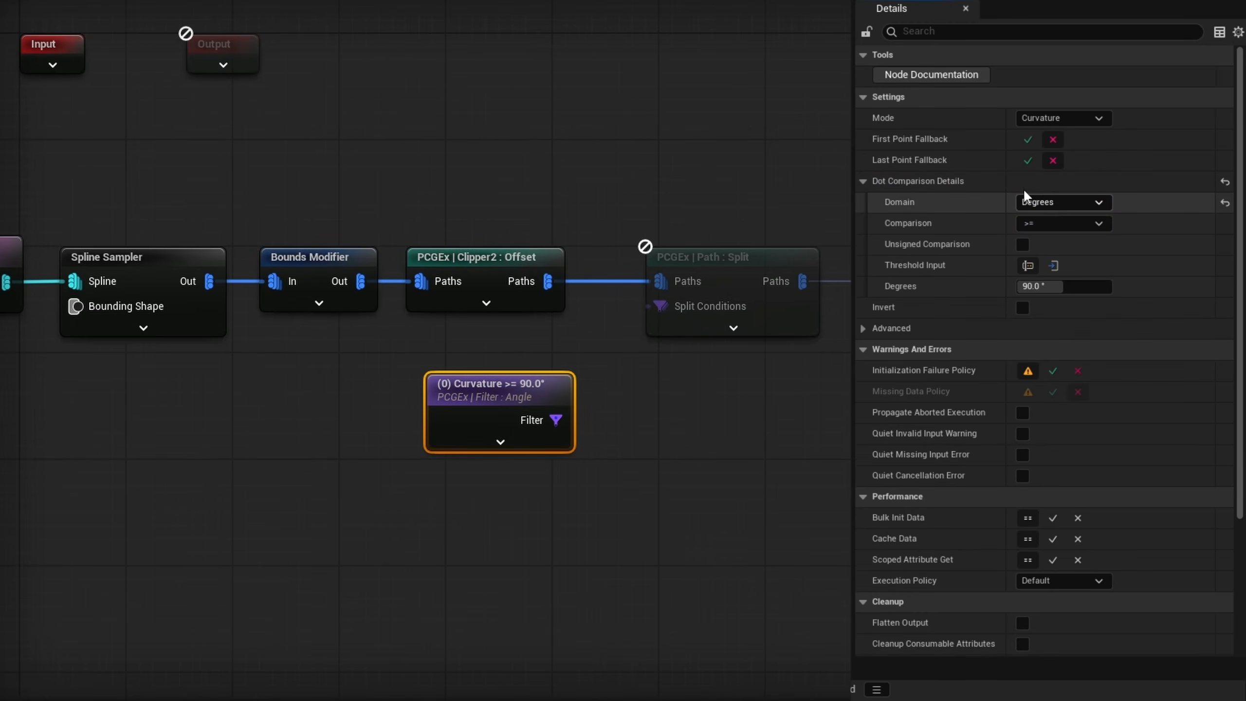
right_click_drag(657, 401, 566, 367)
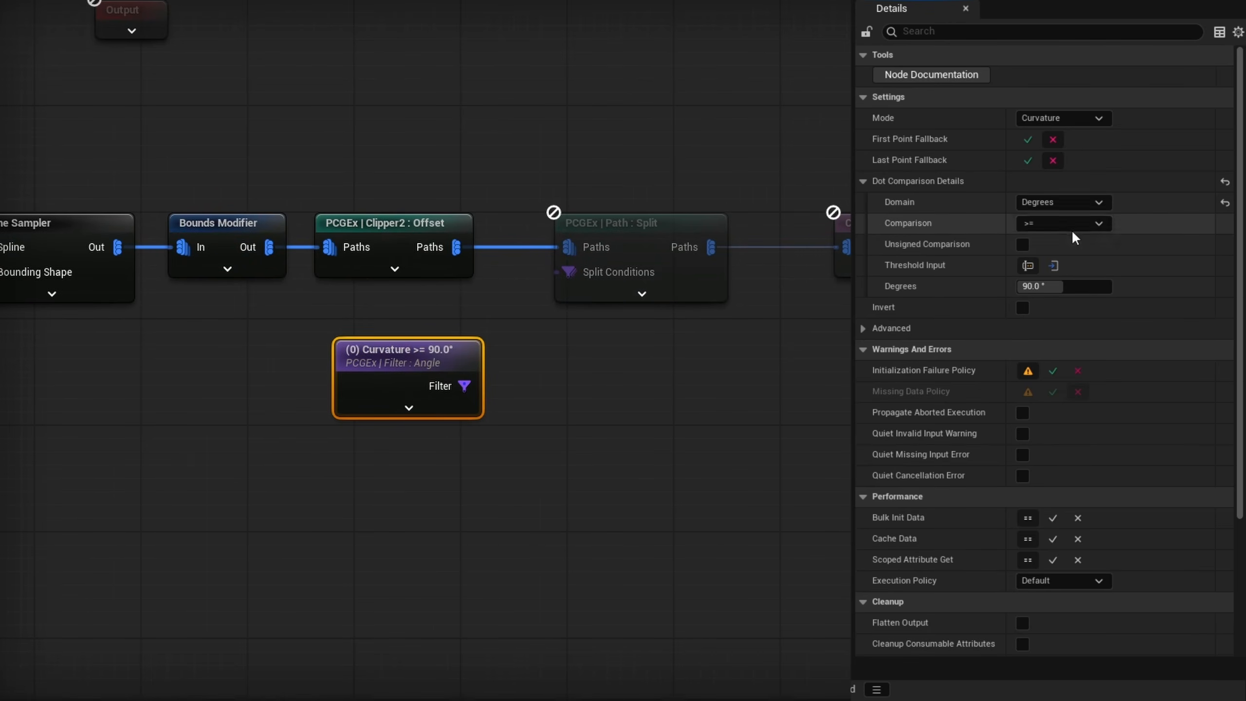
Step: Set the angle filter's comparison to < and connect its Filter output to Split Conditions on the Path : Split node
left_click(1065, 230)
left_click(1030, 313)
left_click_drag(457, 386, 578, 285)
Step: Set the Path : Split node's Split Action to Disconnect
left_click_drag(637, 418, 618, 135)
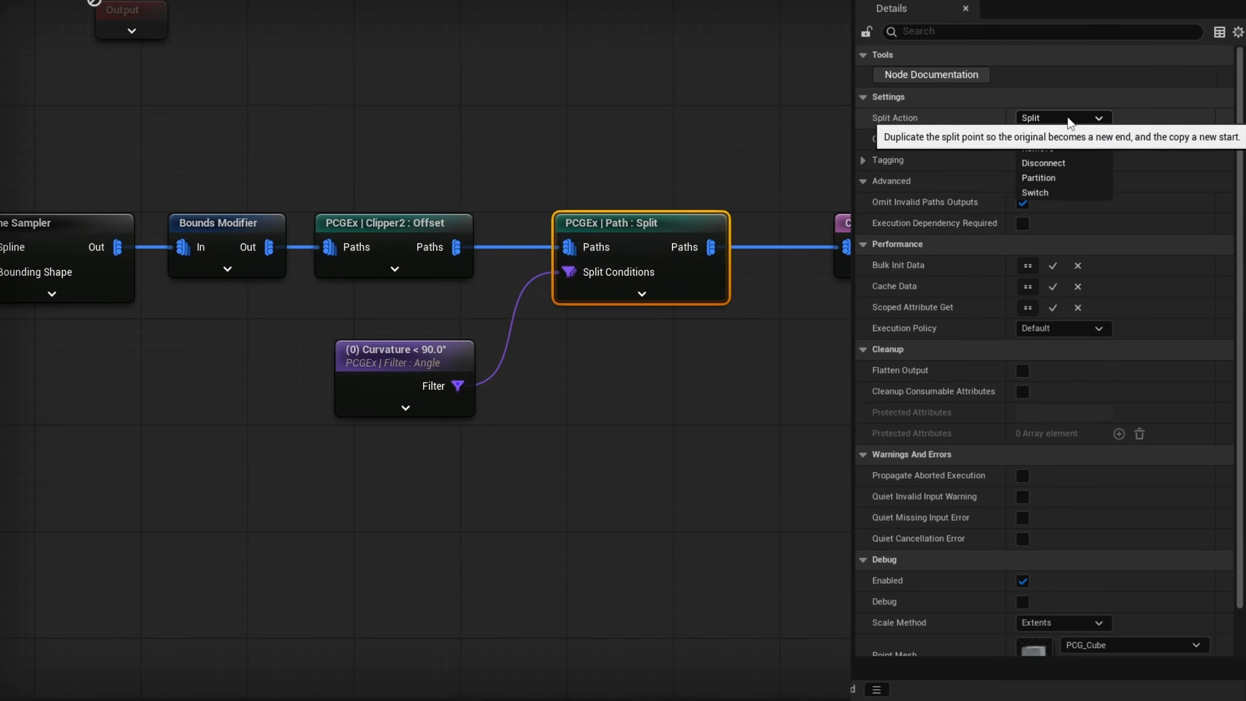
left_click(1056, 120)
left_click(1048, 164)
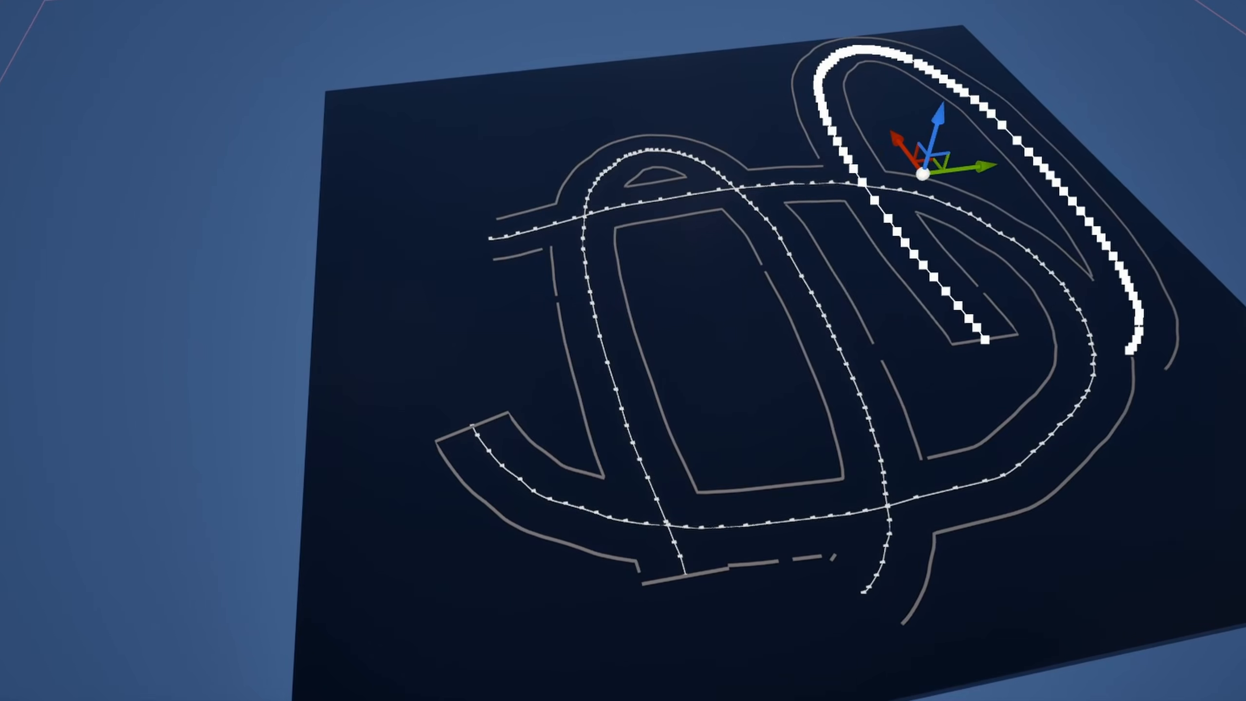
right_click_drag(624, 351, 630, 385)
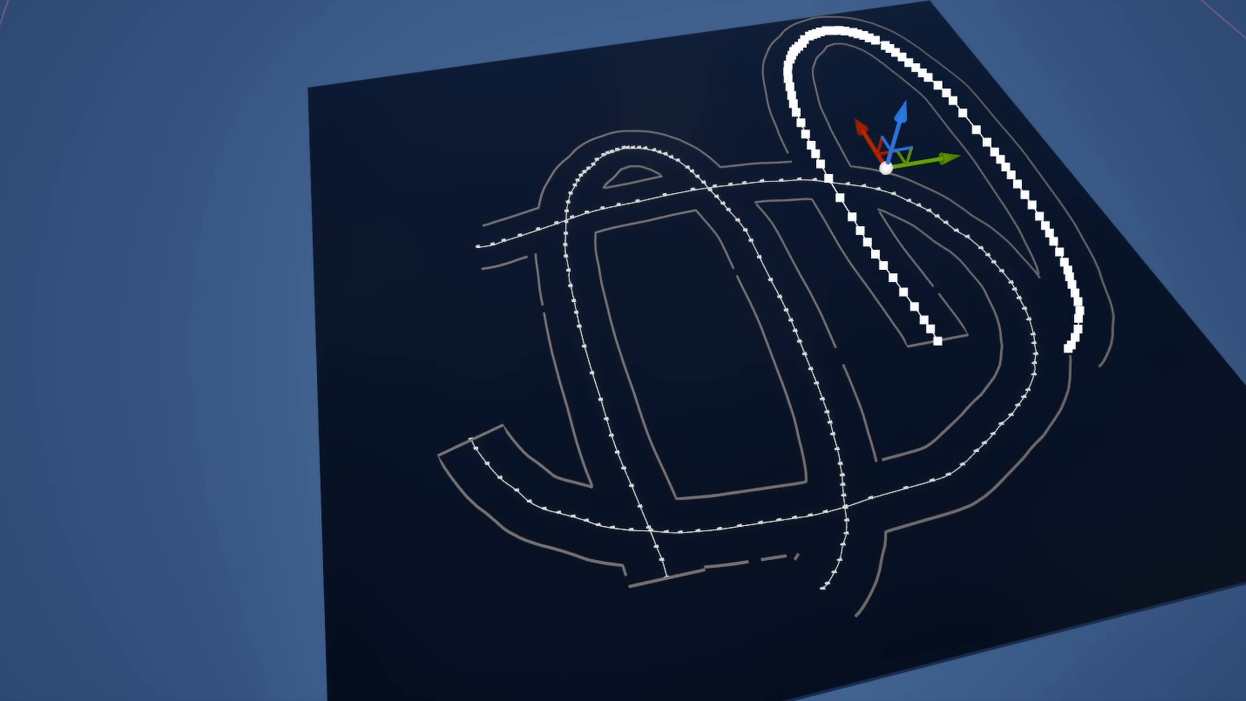
Step: Set the angle filter's threshold to 91 degrees and enable Unsigned Comparison
left_click(992, 330)
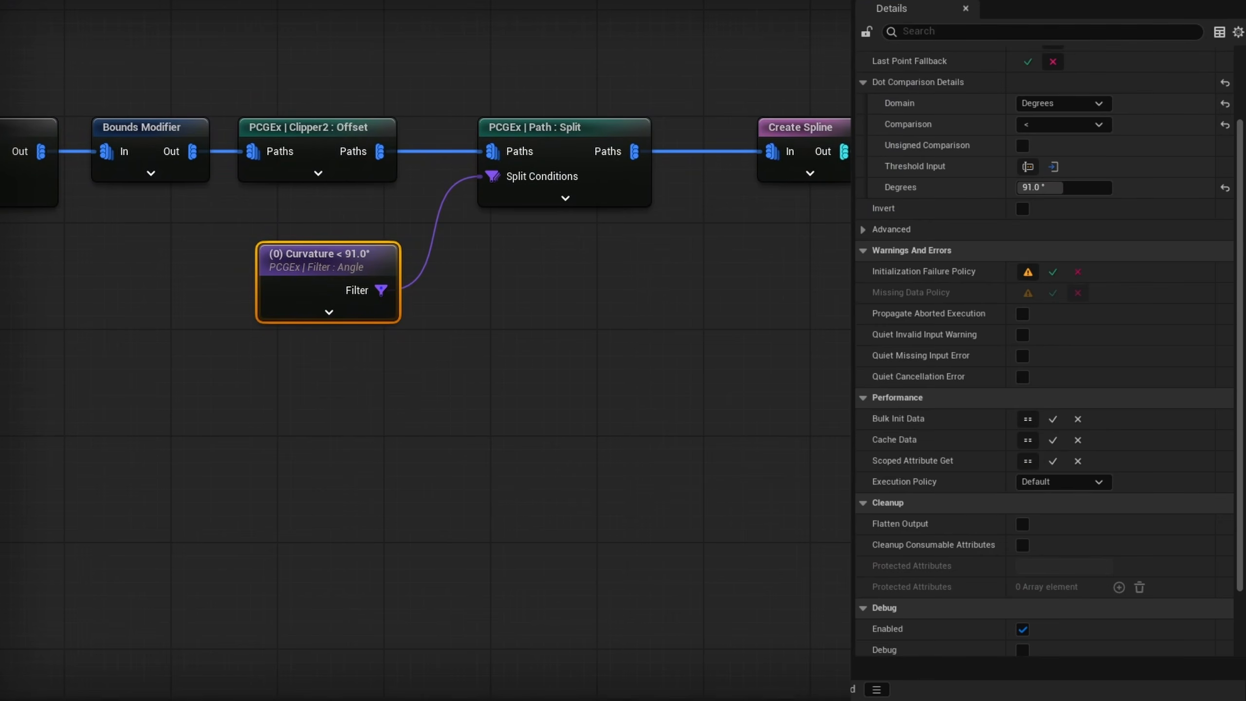
scroll(1031, 241, "up", 3)
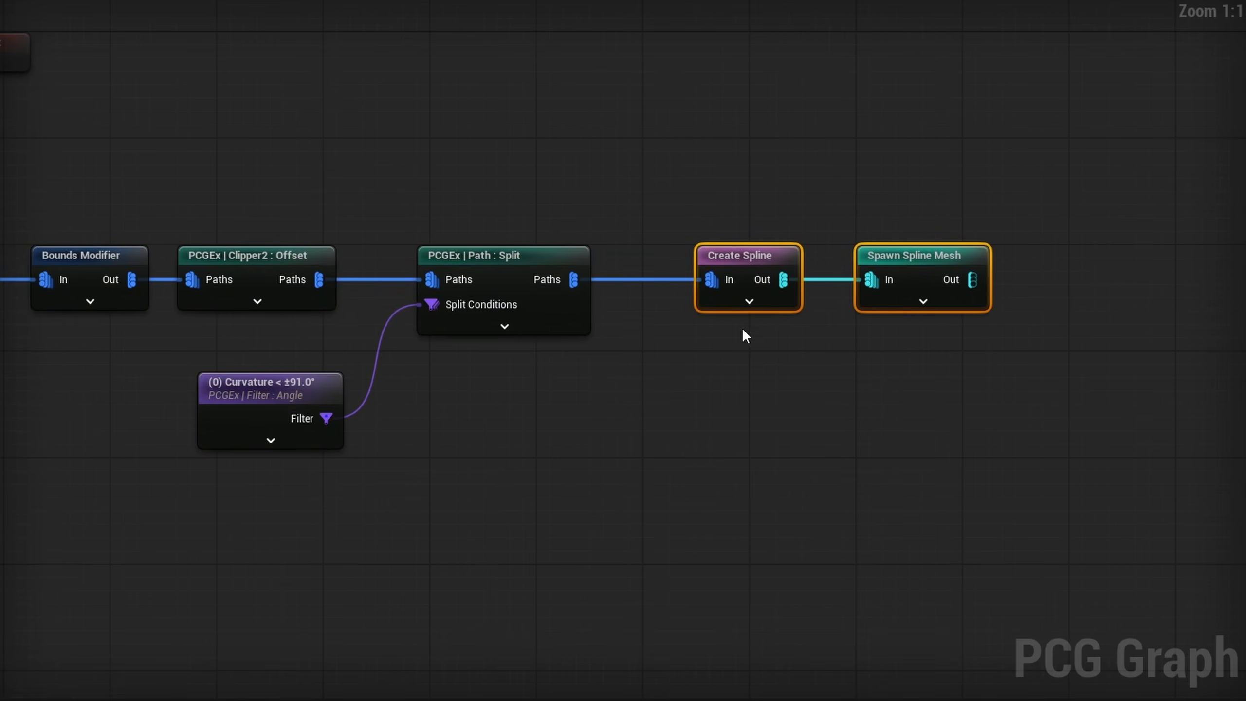
Step: Disconnect the Create Spline node from Path : Split and move it aside together with the Spawn Spline Mesh node
left_click(709, 278, "alt")
left_click_drag(754, 253, 367, 88)
right_click_drag(812, 279, 772, 320)
Step: Turn on debug for the Path : Split node and inspect its points along the roads
left_click(533, 358)
key("d")
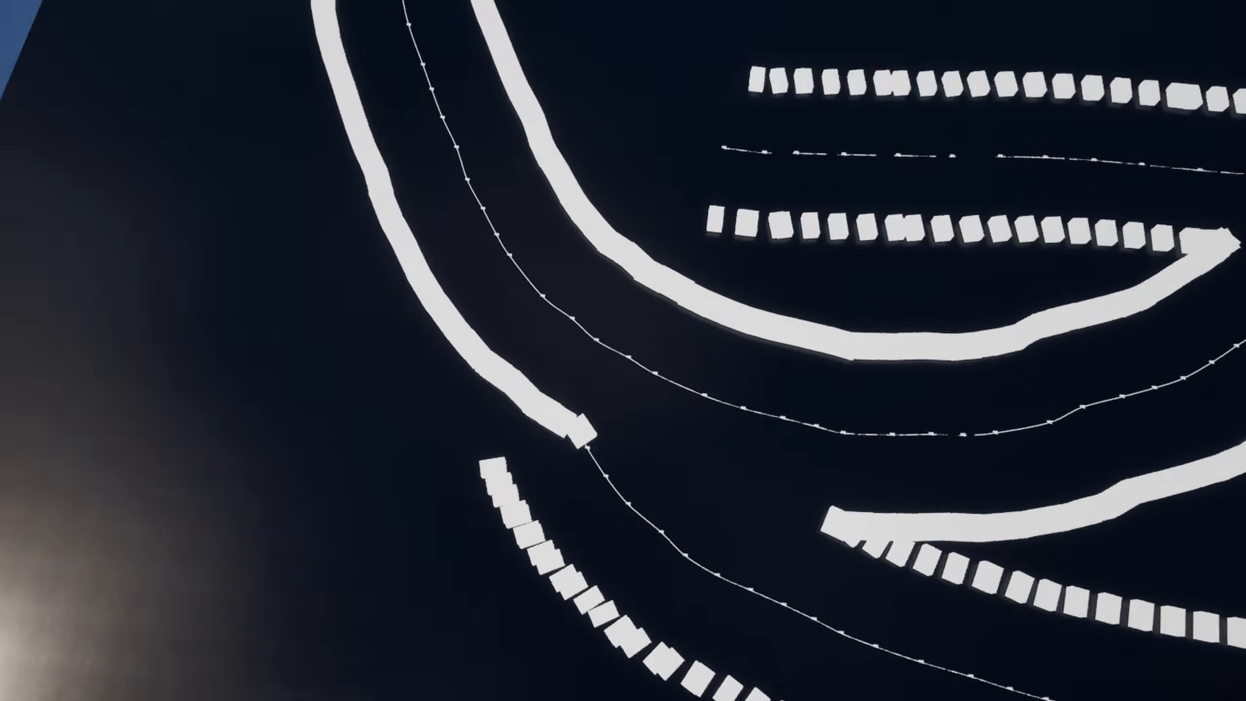
right_click_drag(566, 457, 515, 457)
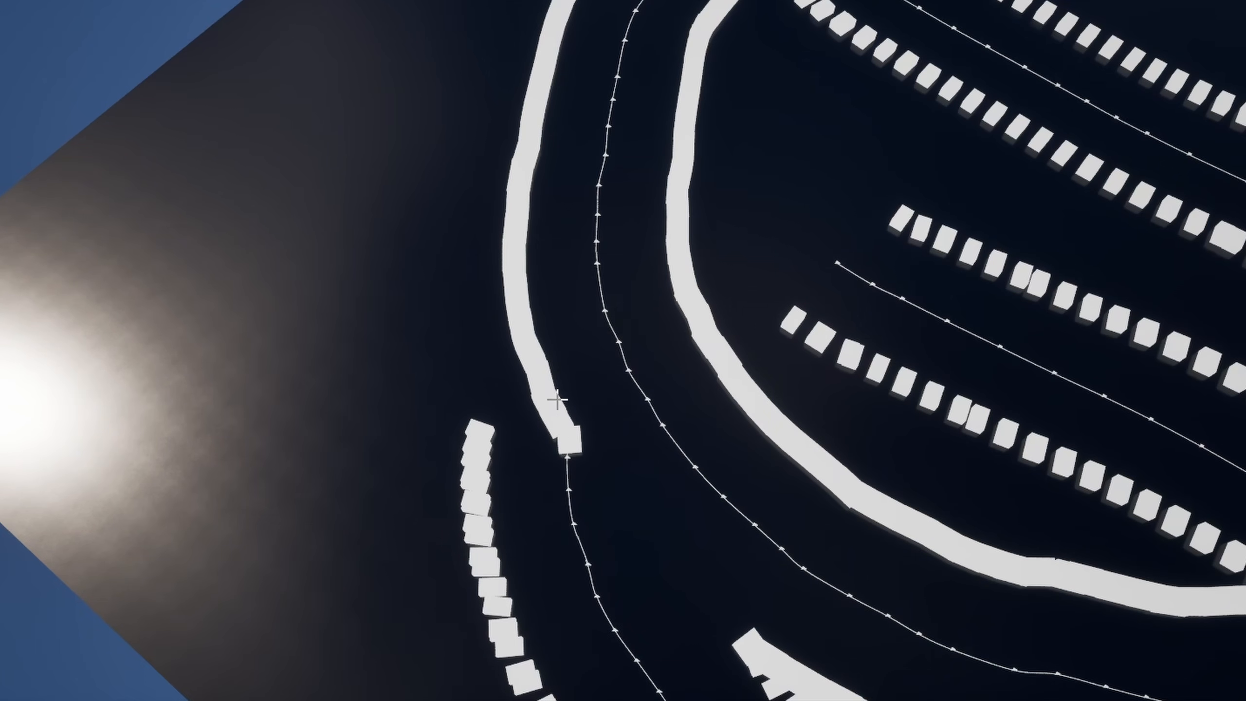
Step: Add a Difference node fed by the Path : Split output and set its density function to Binary
key("s")
right_click_drag(555, 370, 808, 361)
right_click(489, 290)
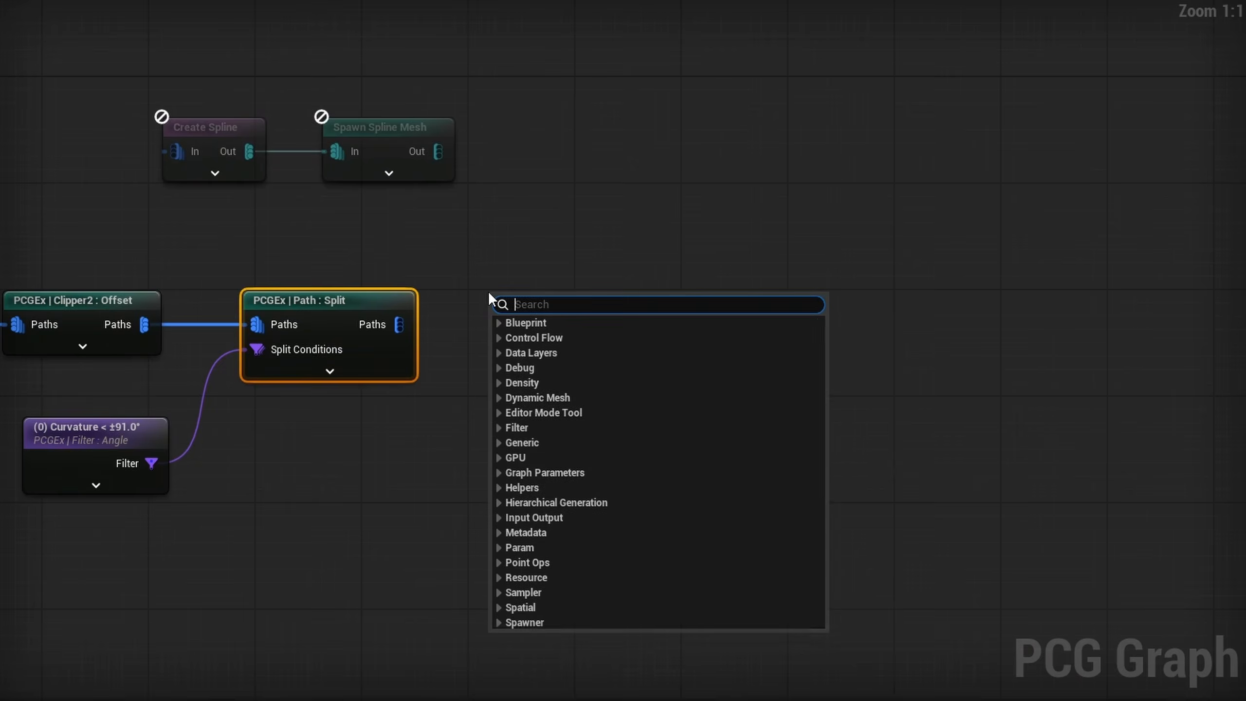
type("diff")
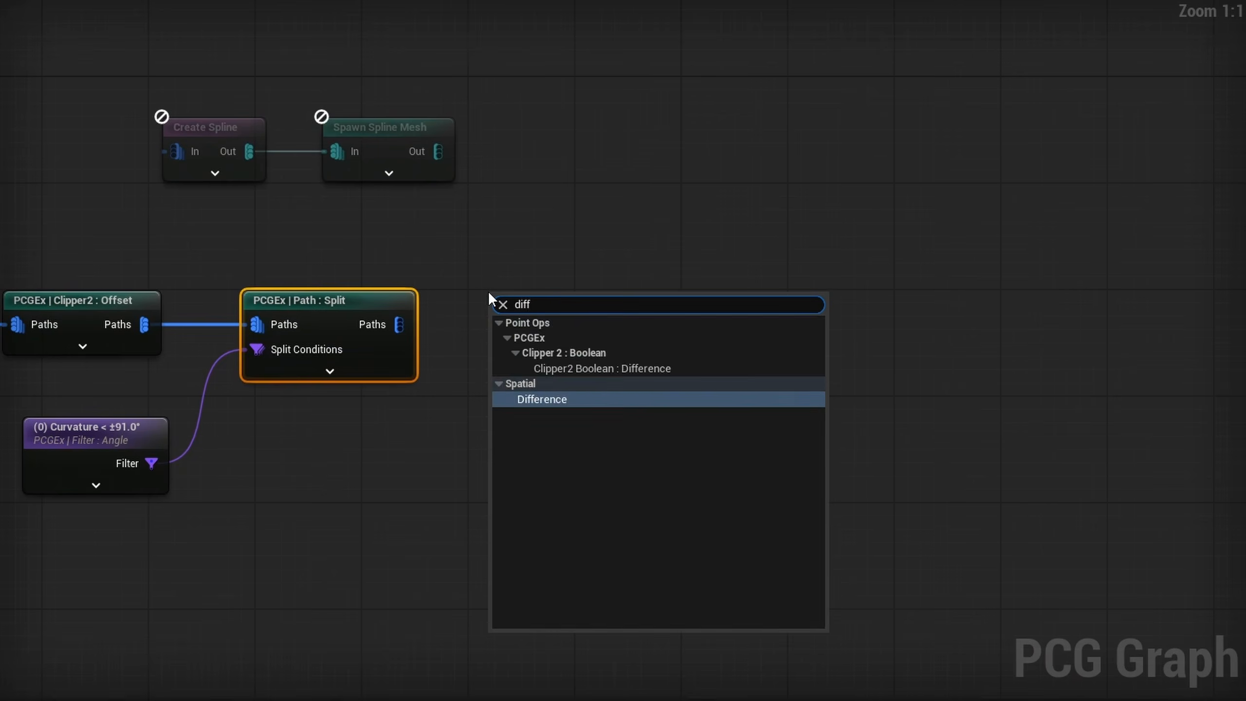
key("Return")
left_click_drag(398, 325, 504, 339)
left_click_drag(548, 314, 581, 299)
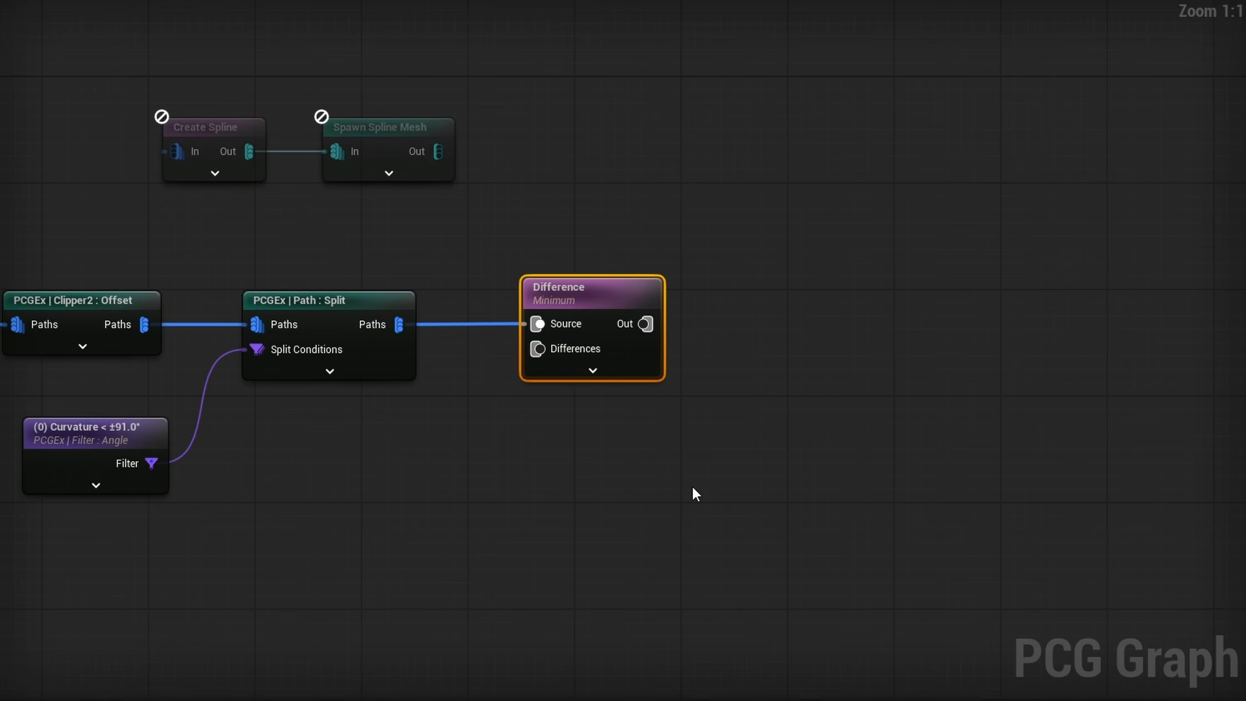
left_click(1060, 76)
left_click(1065, 120)
Step: Branch a second Bounds Modifier off the existing one, connect it to the Difference node's Differences input, and tidy the surrounding nodes
right_click_drag(395, 568, 742, 485)
scroll(743, 485, "down", 2)
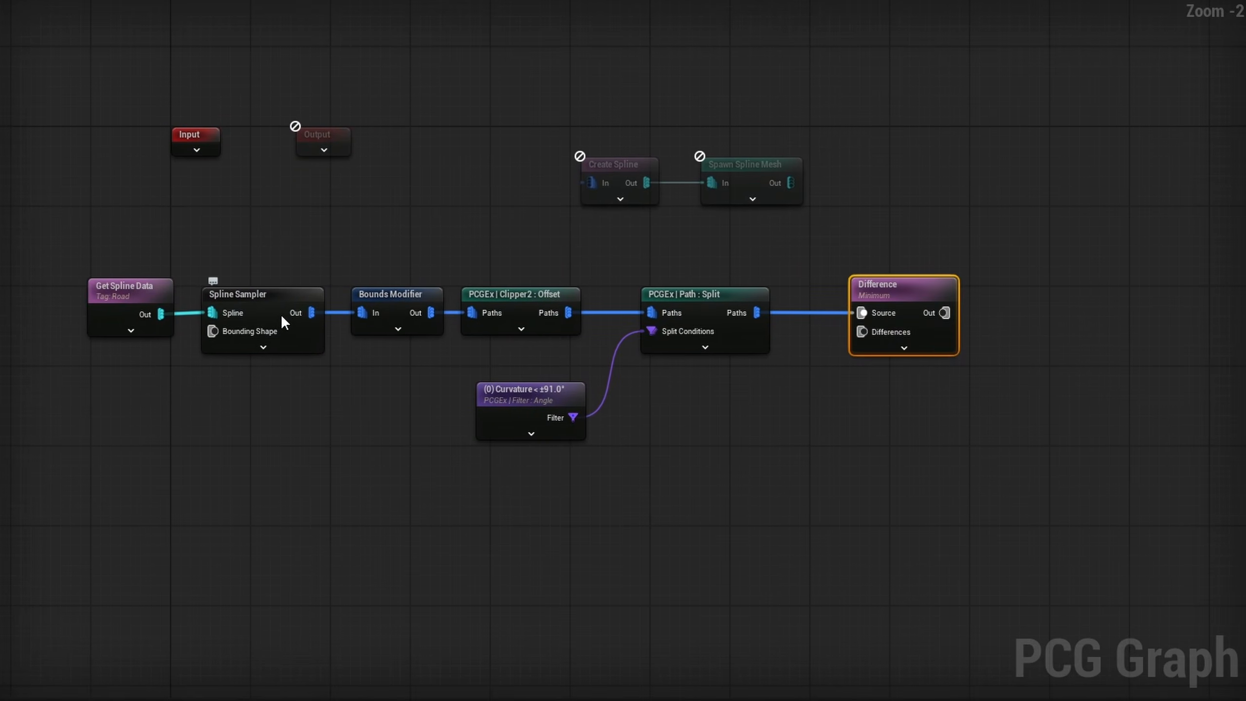
scroll(338, 325, "up", 2)
left_click_drag(323, 268, 674, 396)
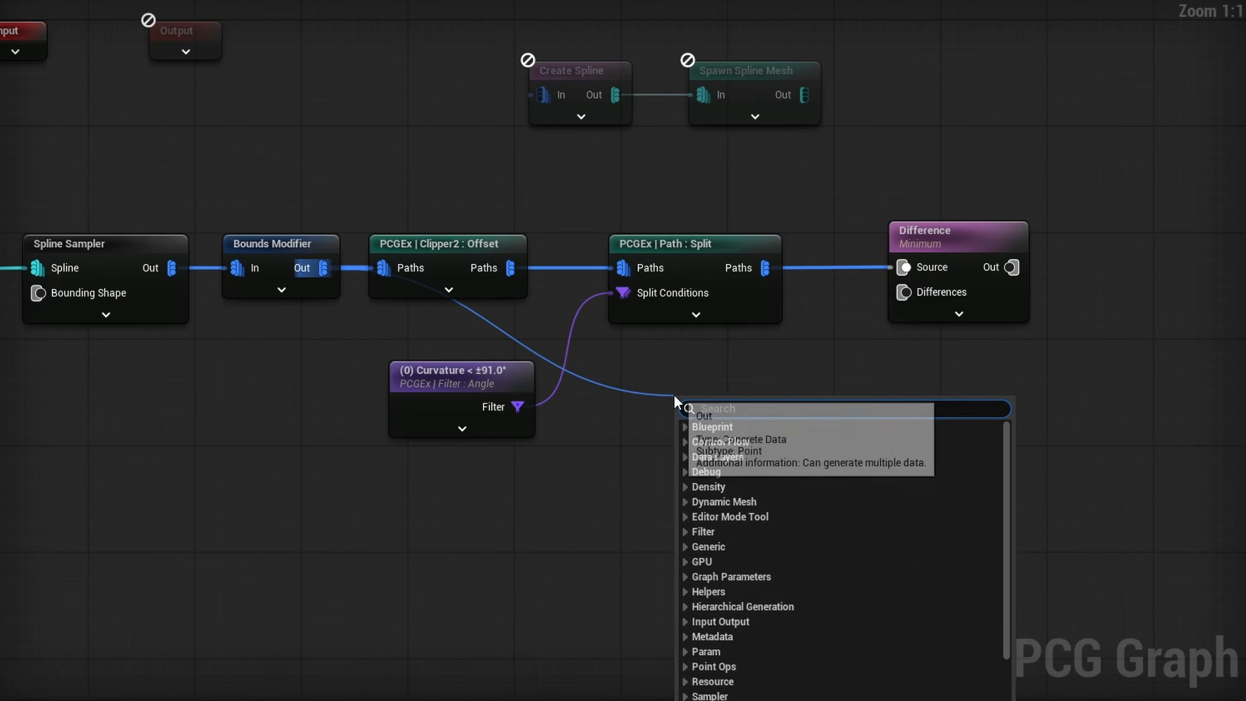
type("bounds")
key("Return")
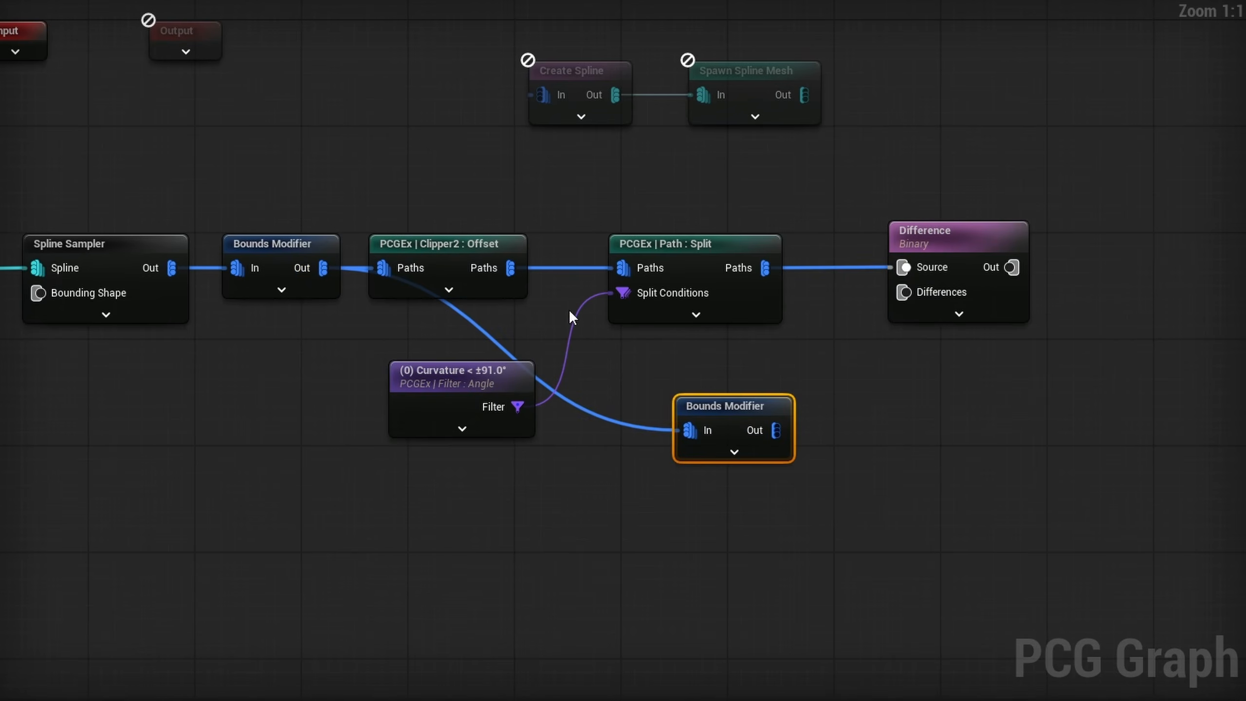
left_click_drag(776, 430, 903, 293)
left_click_drag(764, 415, 738, 372)
left_click_drag(440, 371, 433, 352)
left_click(689, 403)
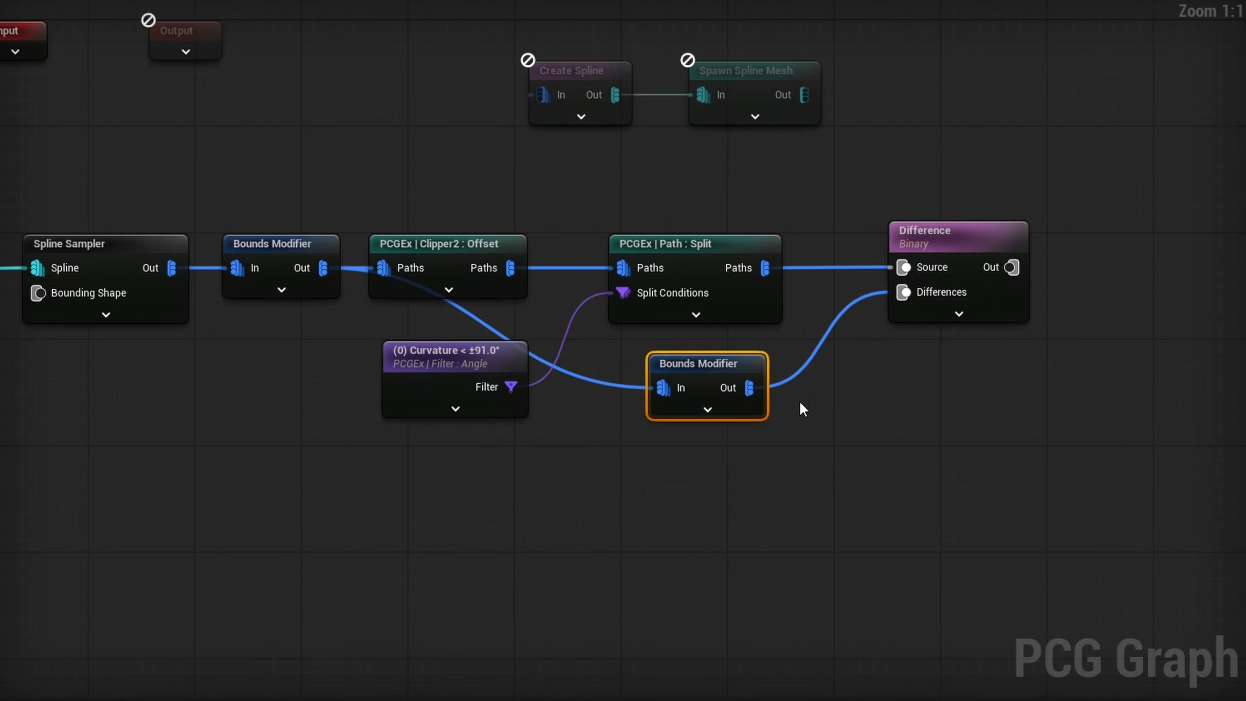
Step: Turn on debug for the new Bounds Modifier, set its Bounds Min Y and Z to 3 and its Bounds Max values to 3
key("d")
right_click_drag(849, 439, 794, 452)
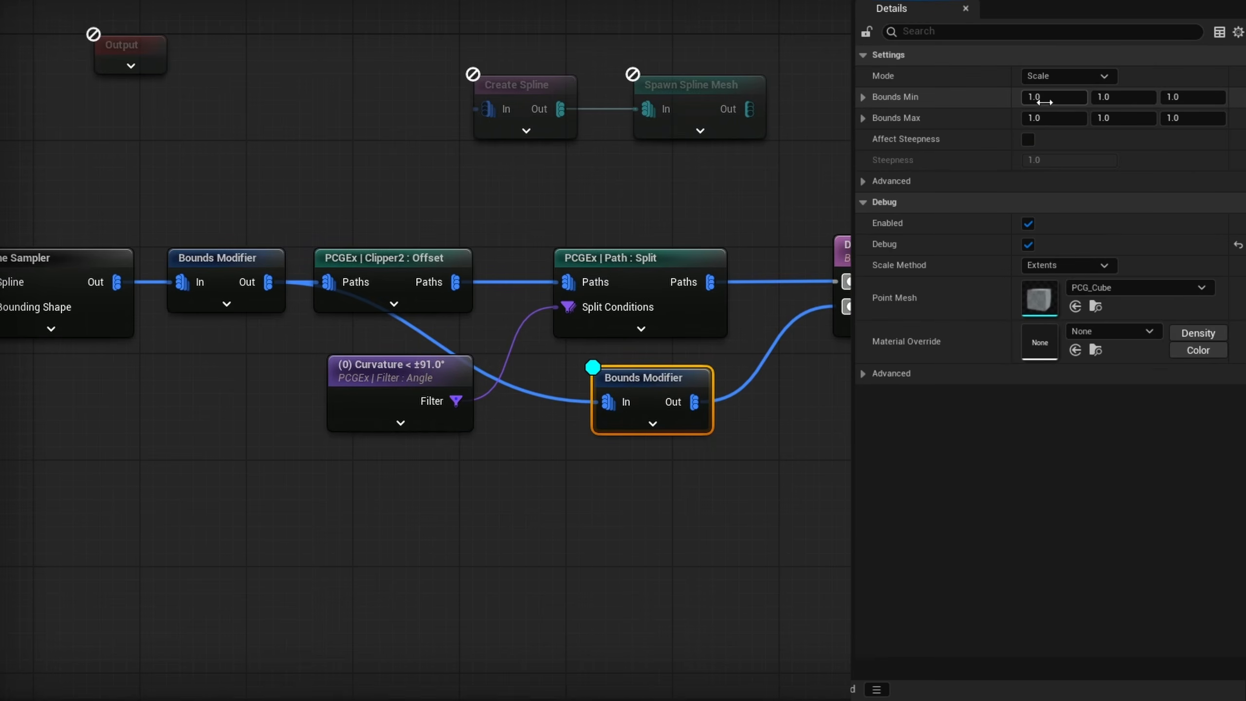
left_click(1046, 103)
key("Tab")
type("3")
key("Tab")
type("3")
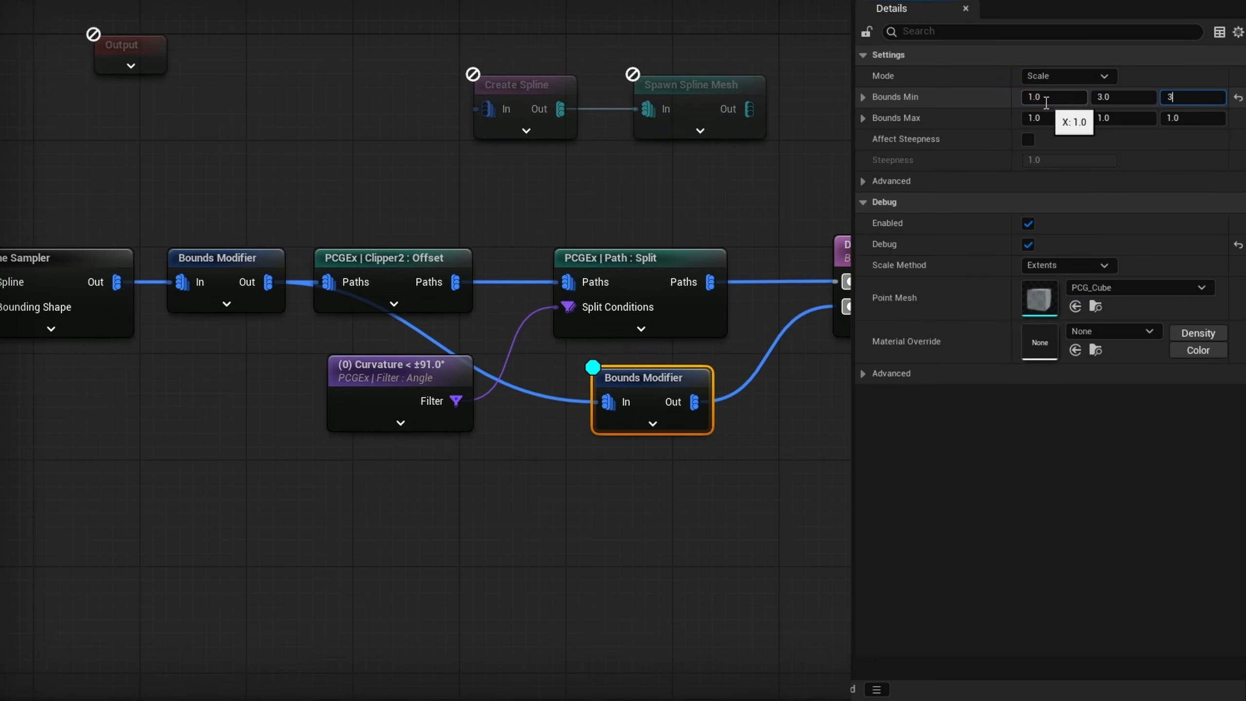
key("Return")
key("Tab")
type("3")
key("Tab")
type("3")
key("Tab")
type("3")
key("Return")
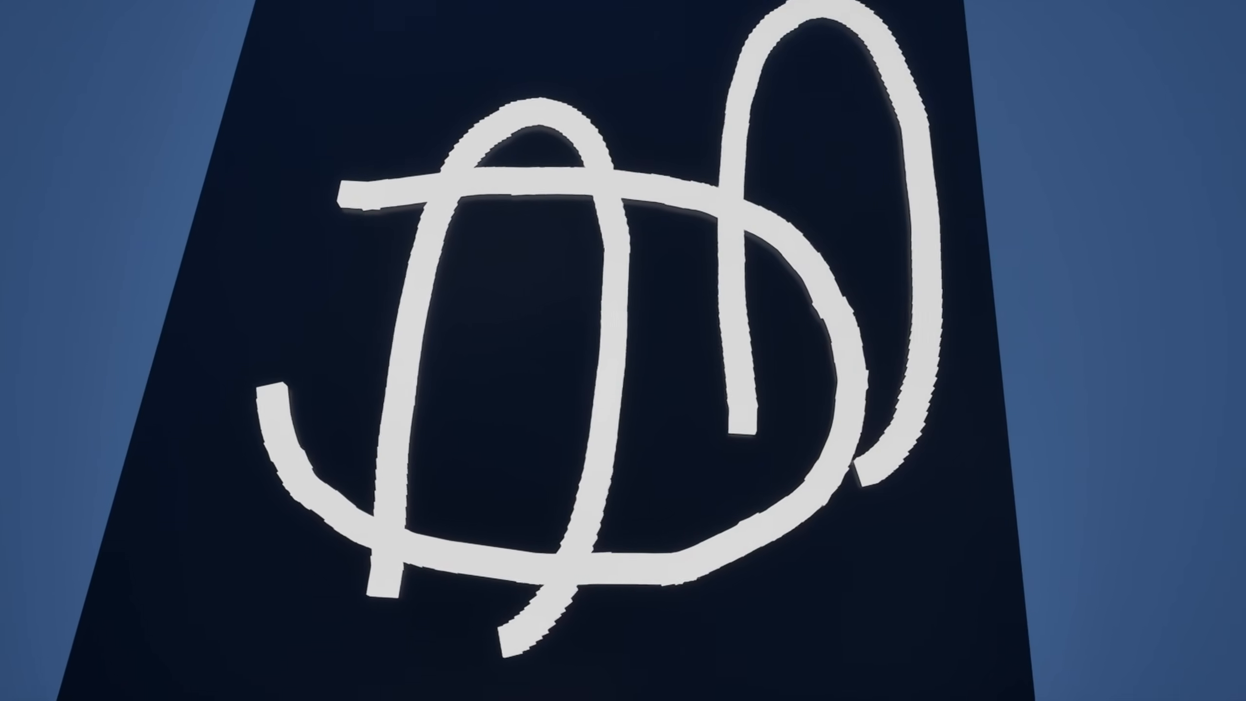
Step: Switch debug from the new Bounds Modifier to the Difference node and inspect the remaining outline points around the road crossings
mouse_move(877, 390)
right_mouse_down()
mouse_move(913, 417)
mouse_move(810, 373)
mouse_move(723, 259)
right_mouse_up()
right_click_drag(629, 231, 551, 361)
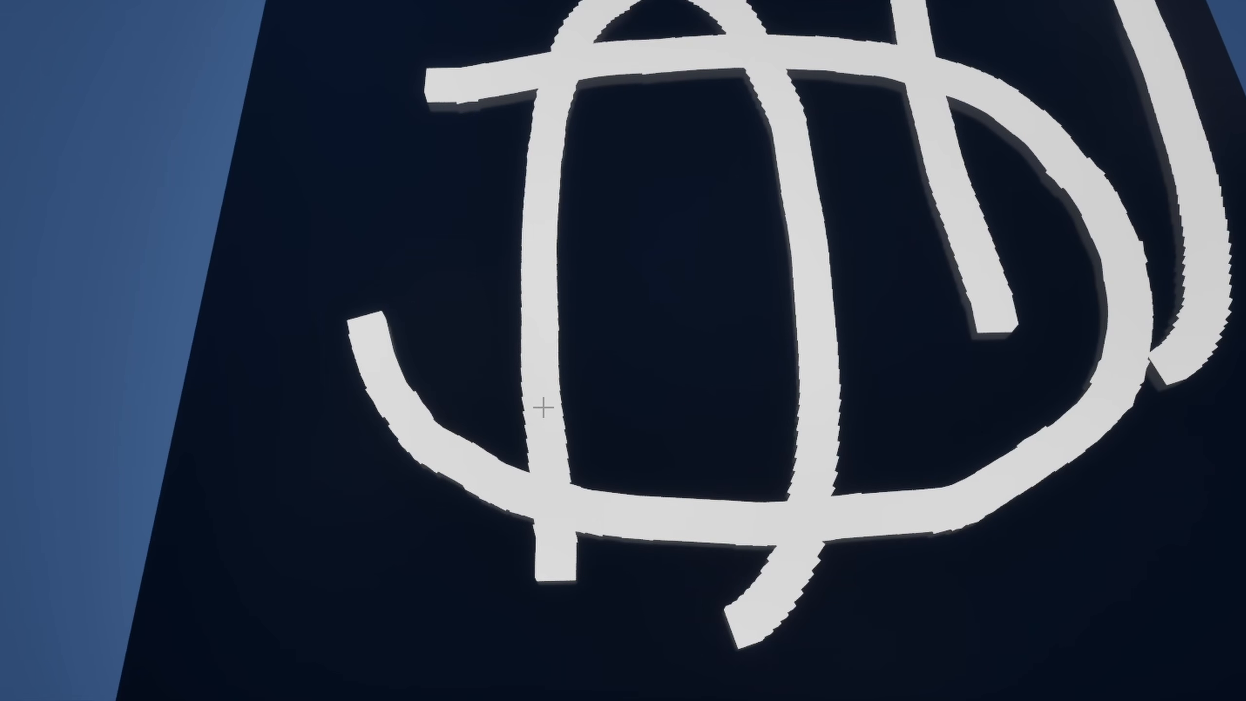
right_click_drag(548, 139, 557, 116)
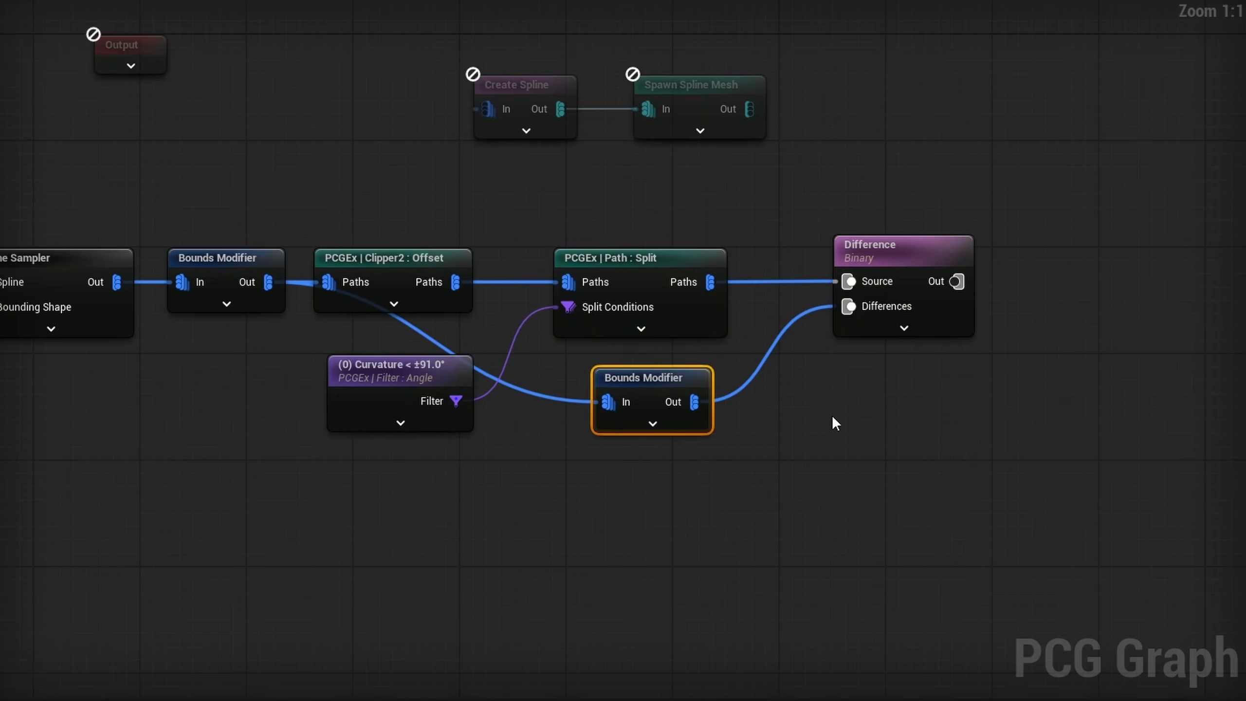
left_click(932, 312)
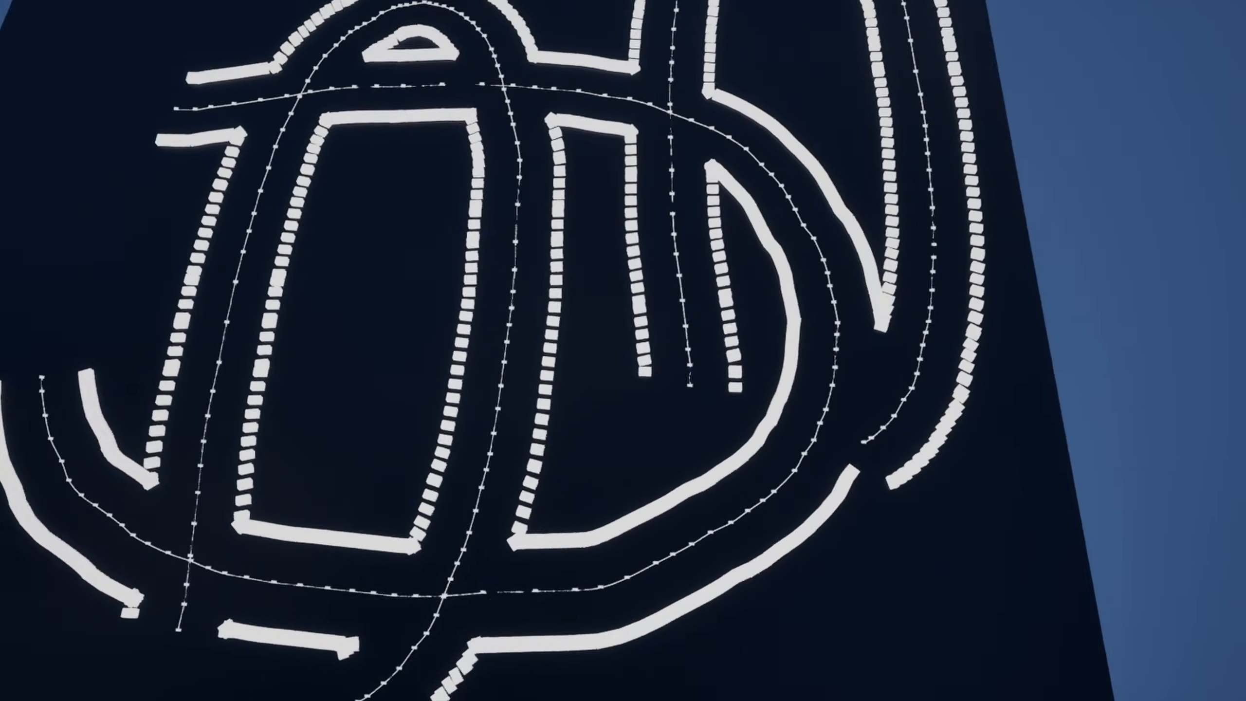
scroll(548, 510, "up", 10)
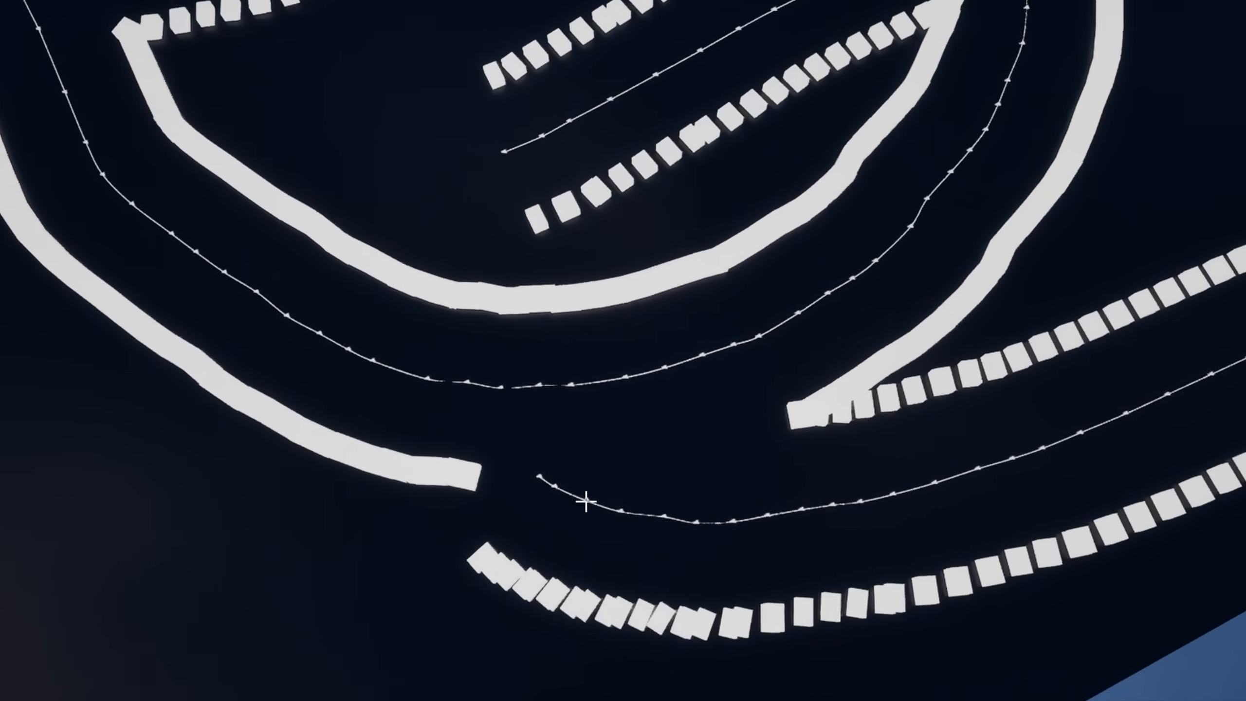
scroll(586, 501, "up", 1)
right_click_drag(488, 470, 678, 432)
key("s")
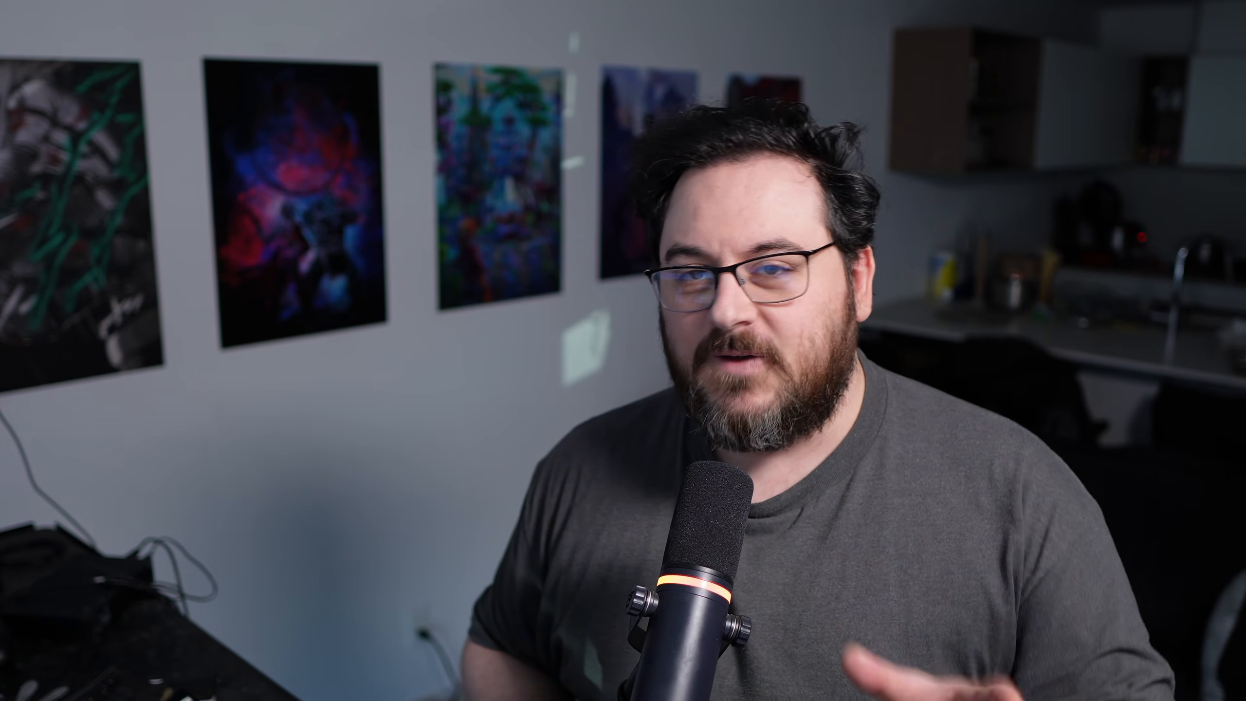
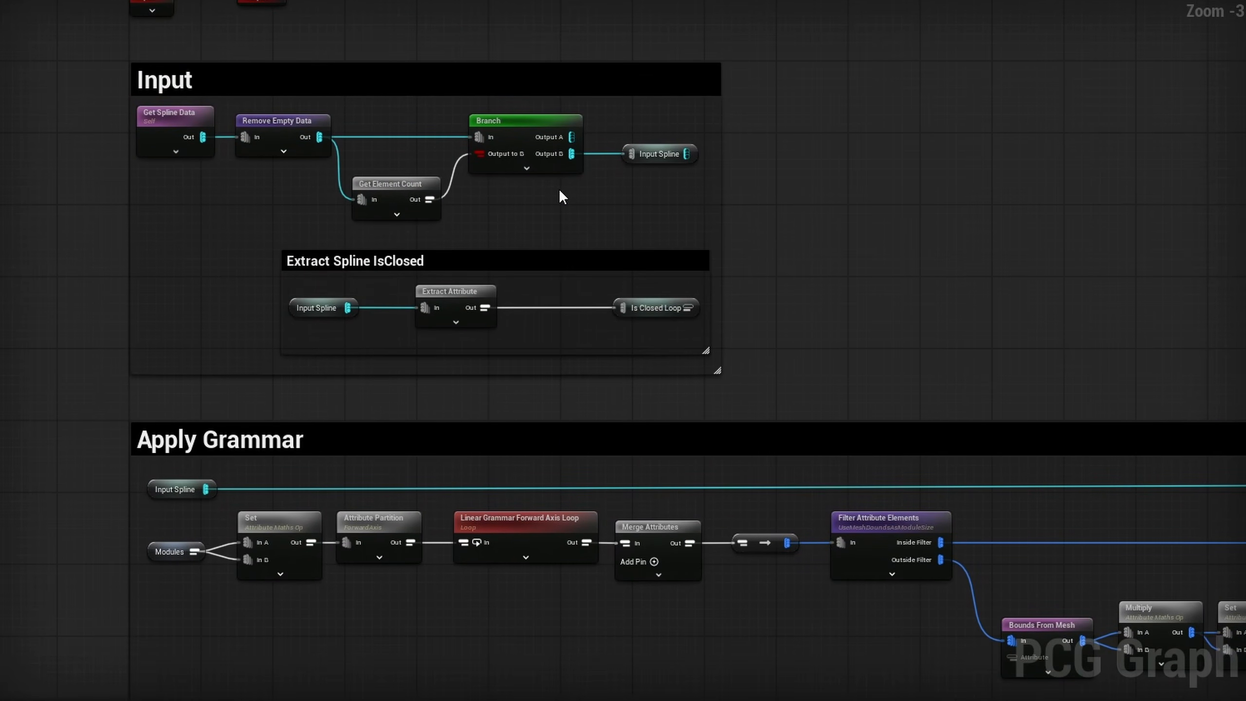
Step: Look over the Input and Apply Grammar sections of the existing grammar graph, as far as Subdivide Spline
right_click_drag(557, 193, 562, 230)
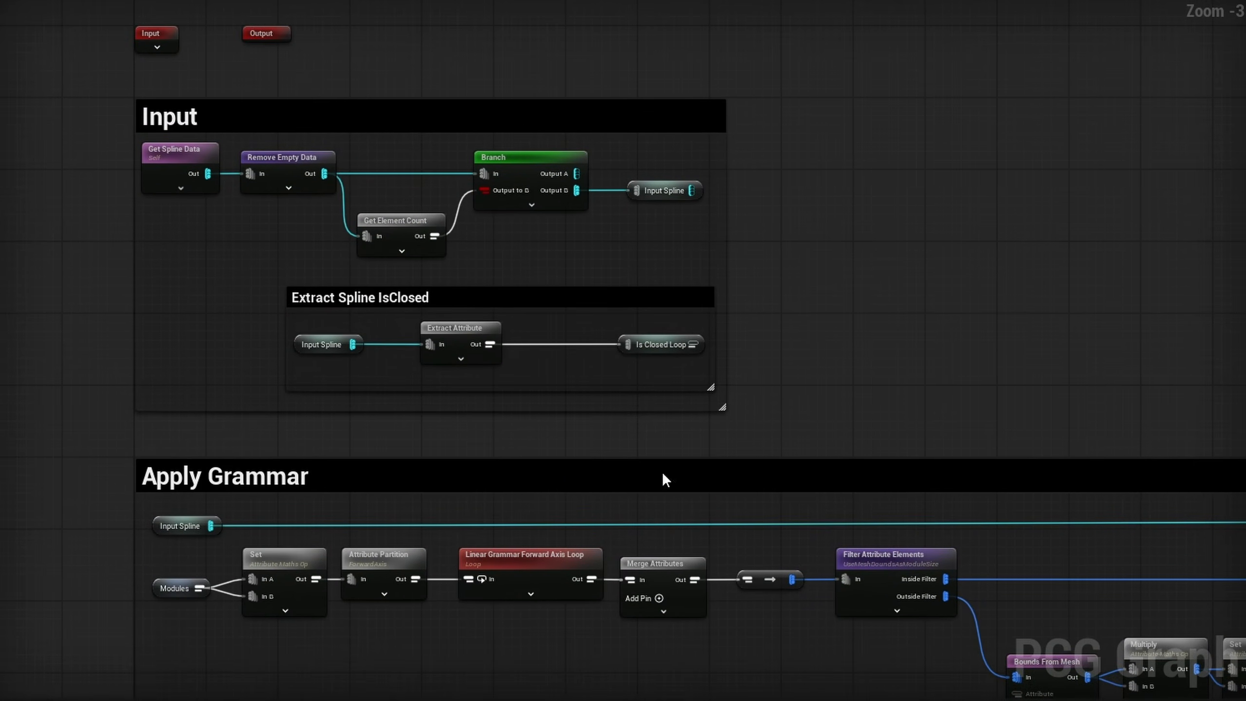
right_click_drag(983, 440, 927, 239)
right_click_drag(485, 475, 536, 369)
left_click_drag(171, 322, 158, 279)
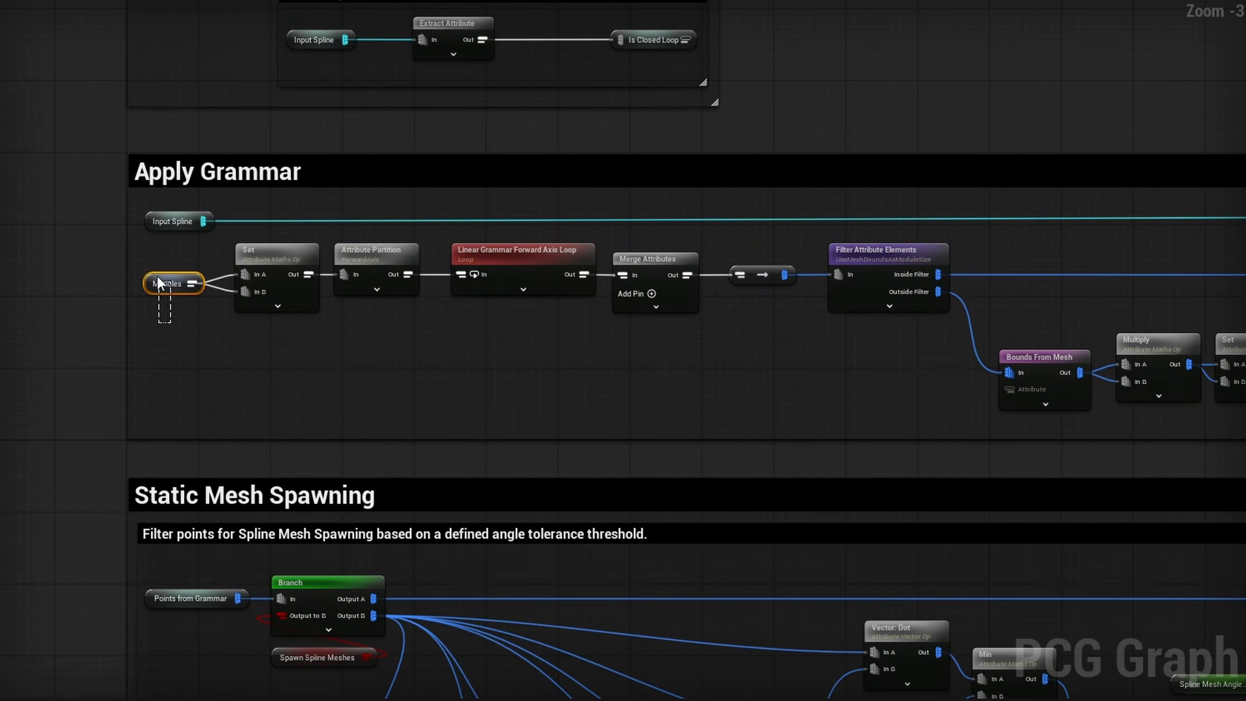
right_click_drag(890, 338, 186, 287)
right_click_drag(714, 291, 503, 279)
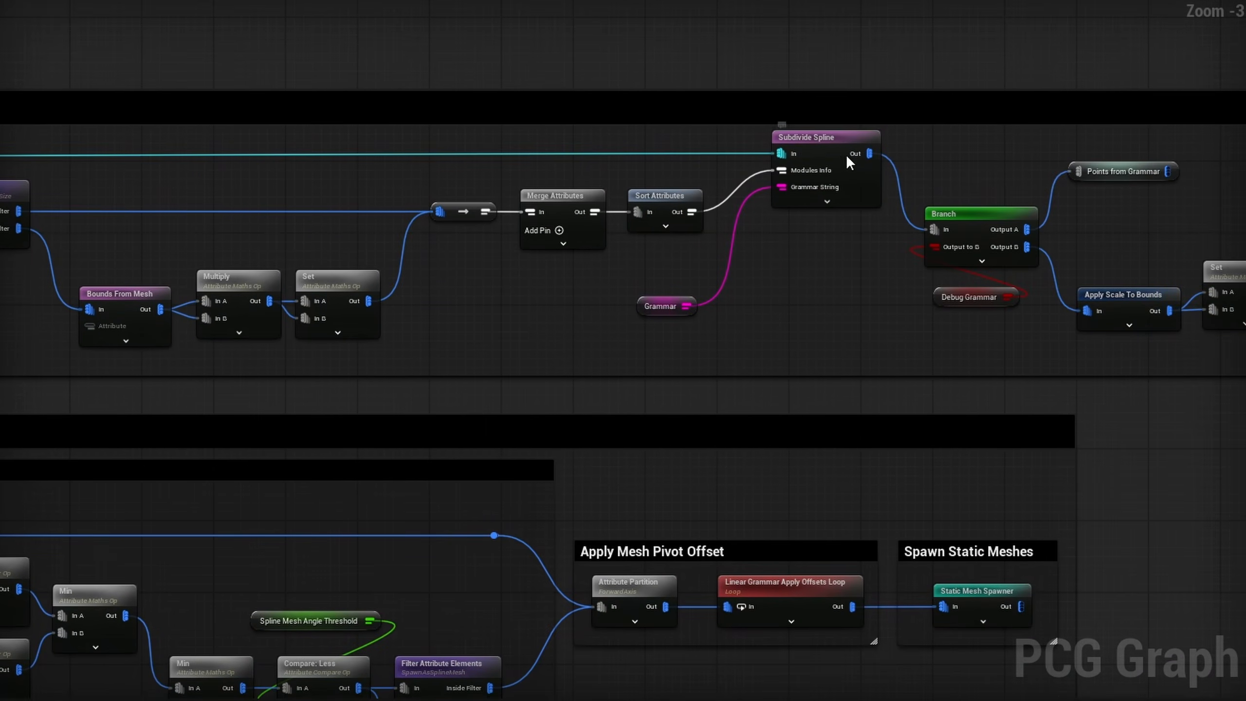
right_click_drag(814, 212, 503, 234)
Step: Select and copy the Apply Grammar nodes from Modules through Subdivide Spline, including the Grammar node
left_click_drag(503, 233, 257, 136)
scroll(521, 237, "down", 3)
right_click_drag(521, 237, 820, 305)
left_click_drag(796, 324, 237, 252)
scroll(217, 283, "up", 4)
scroll(262, 292, "down", 2)
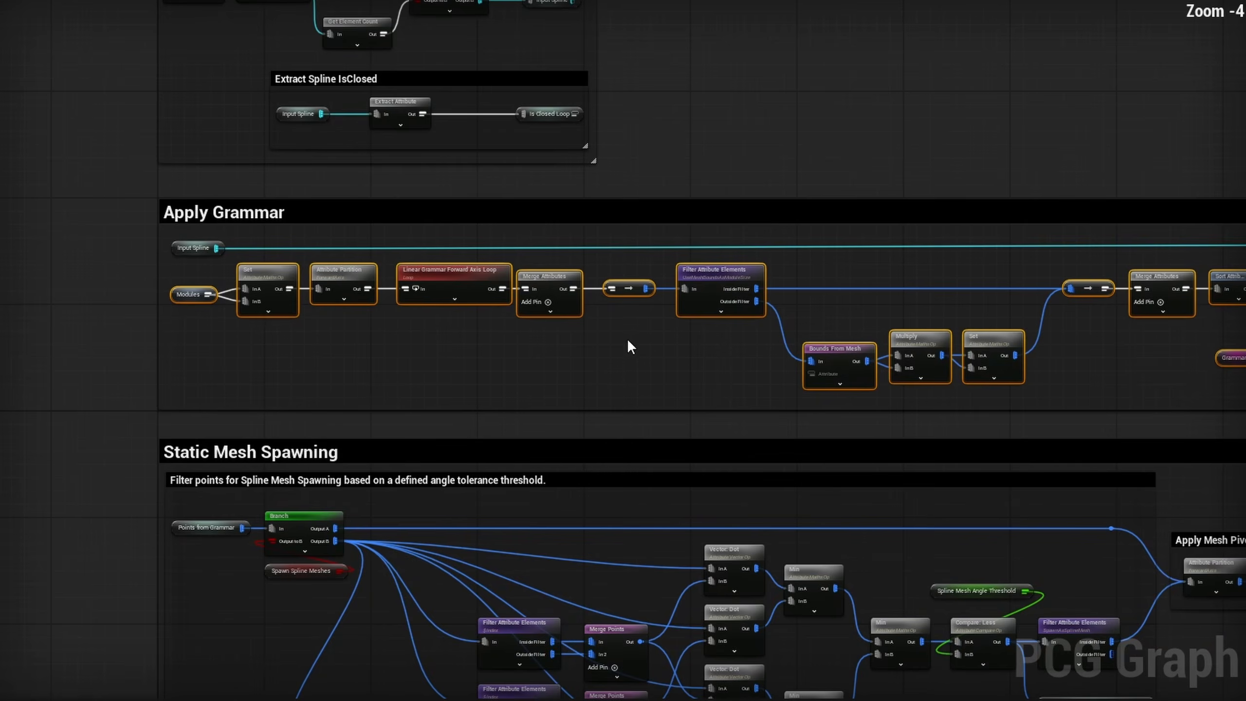
scroll(579, 348, "up", 5)
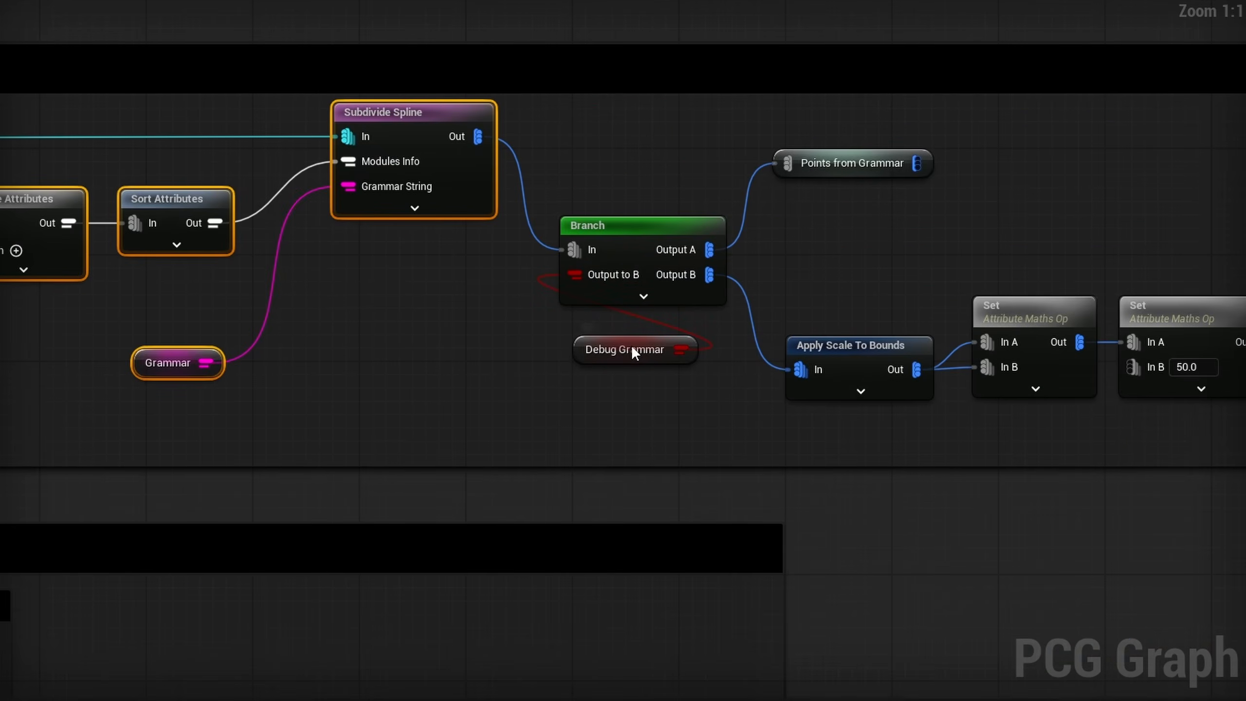
right_click_drag(774, 414, 449, 388)
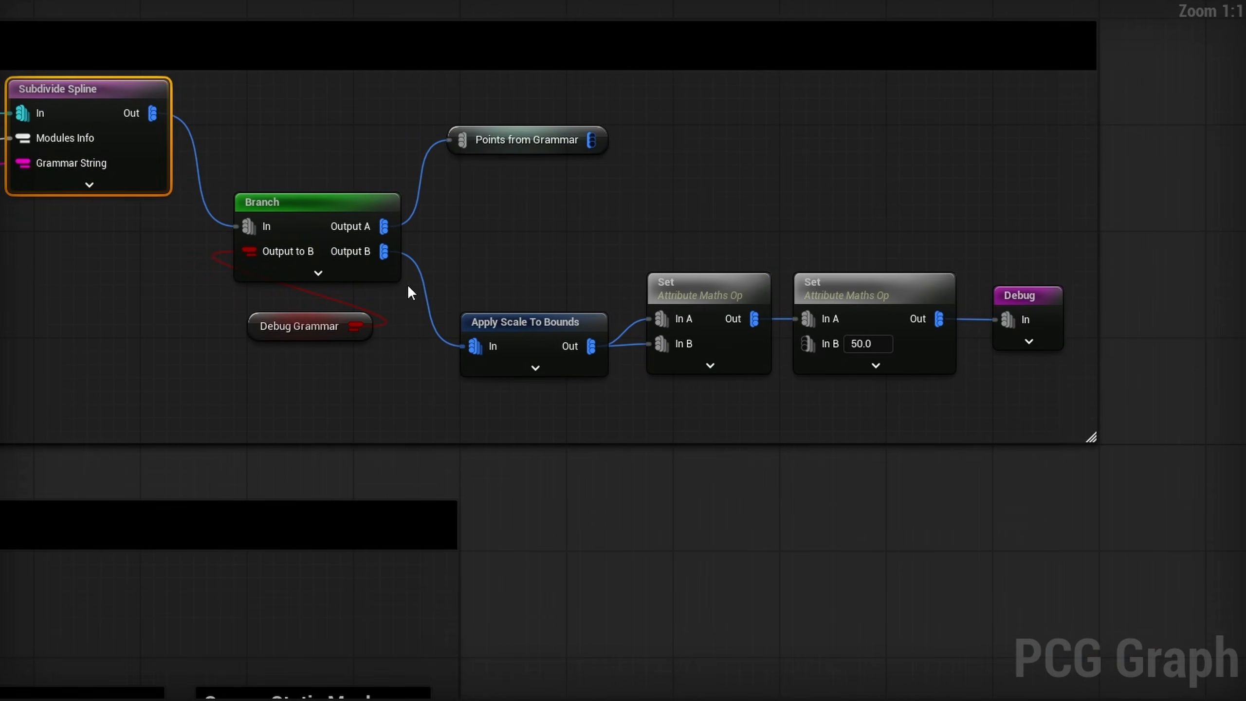
scroll(695, 245, "down", 2)
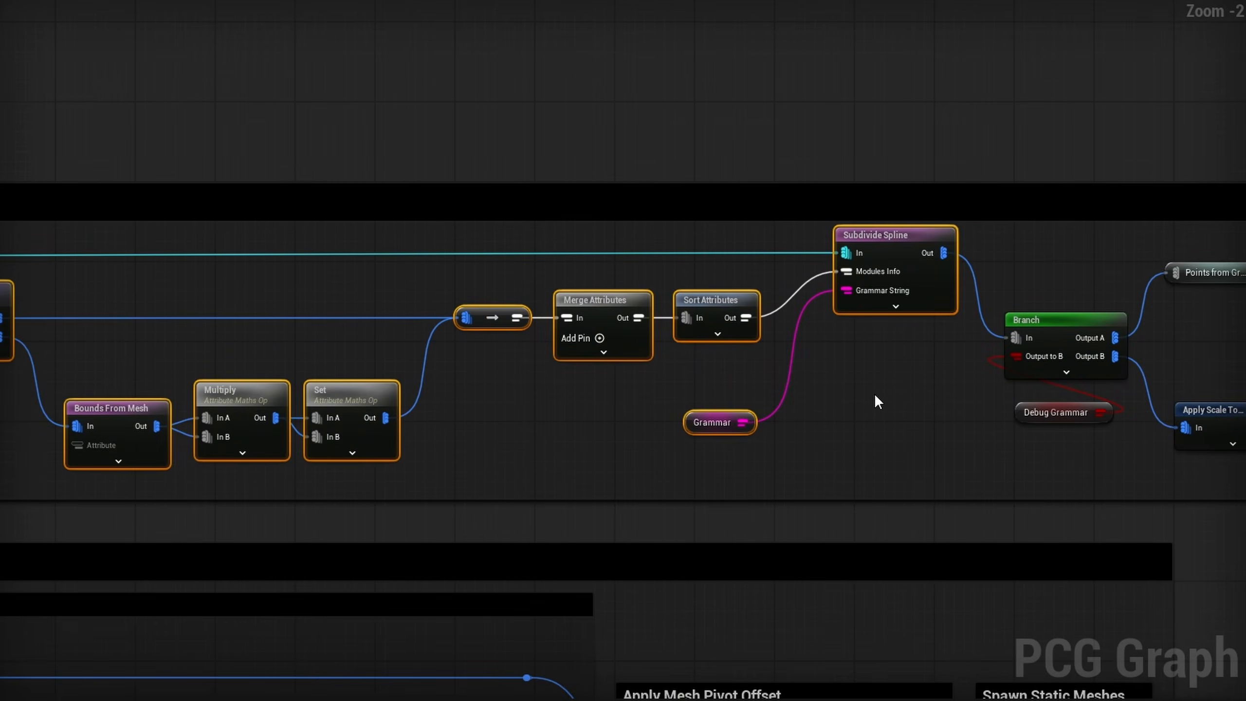
scroll(1130, 390, "down", 1)
scroll(583, 365, "down", 3)
right_click_drag(664, 345, 356, 301)
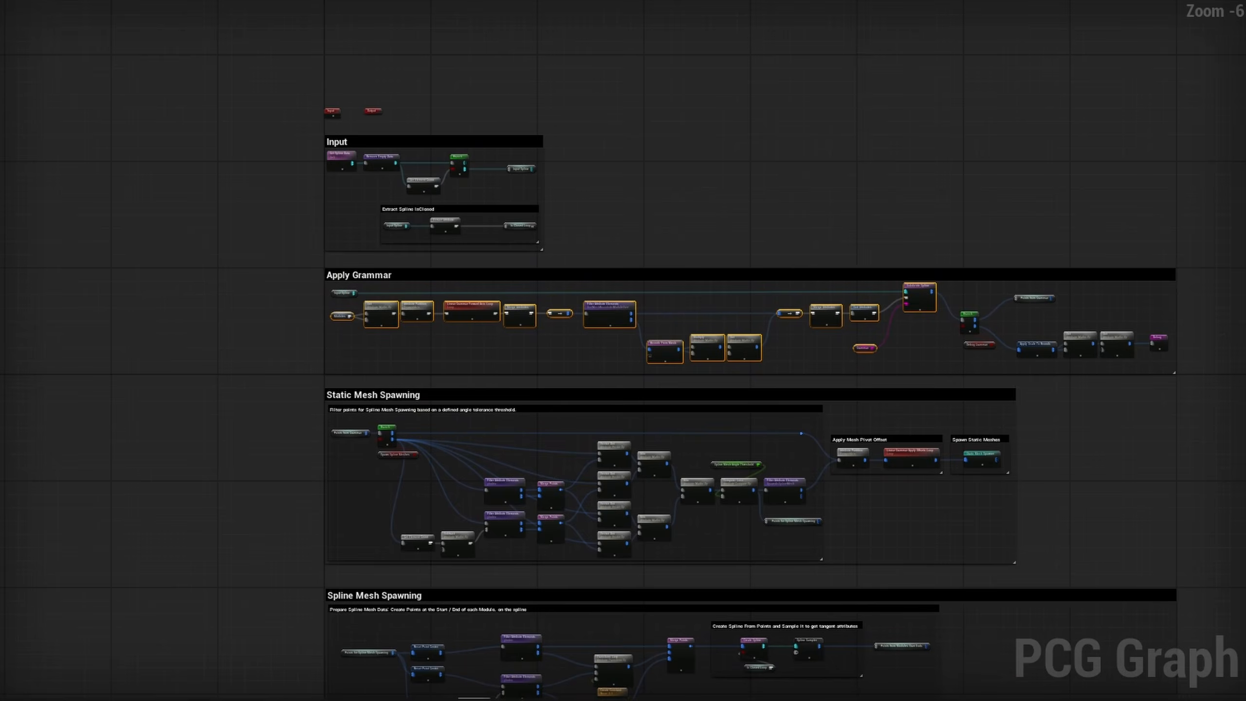
Step: Paste the copied grammar nodes into the PCG_BuildingsWithConnections graph and move them closer beneath the existing node chain
scroll(632, 494, "up", 2)
right_click_drag(605, 468, 524, 385)
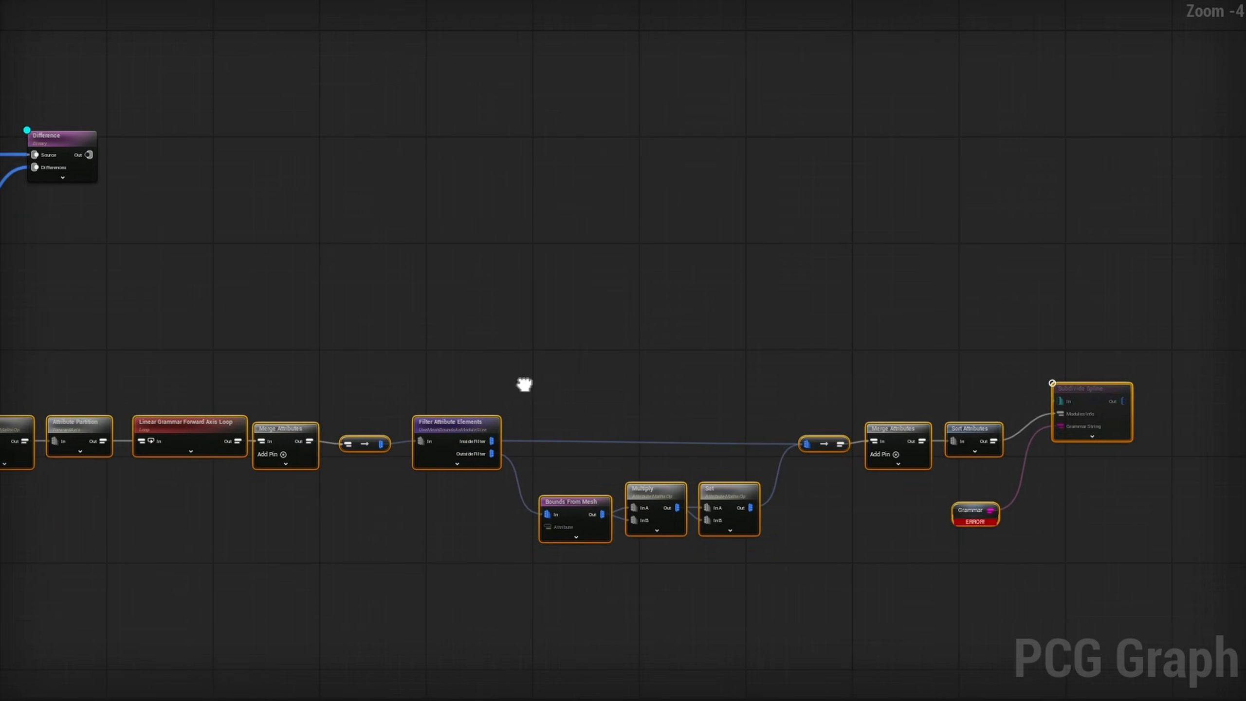
scroll(524, 385, "down", 1)
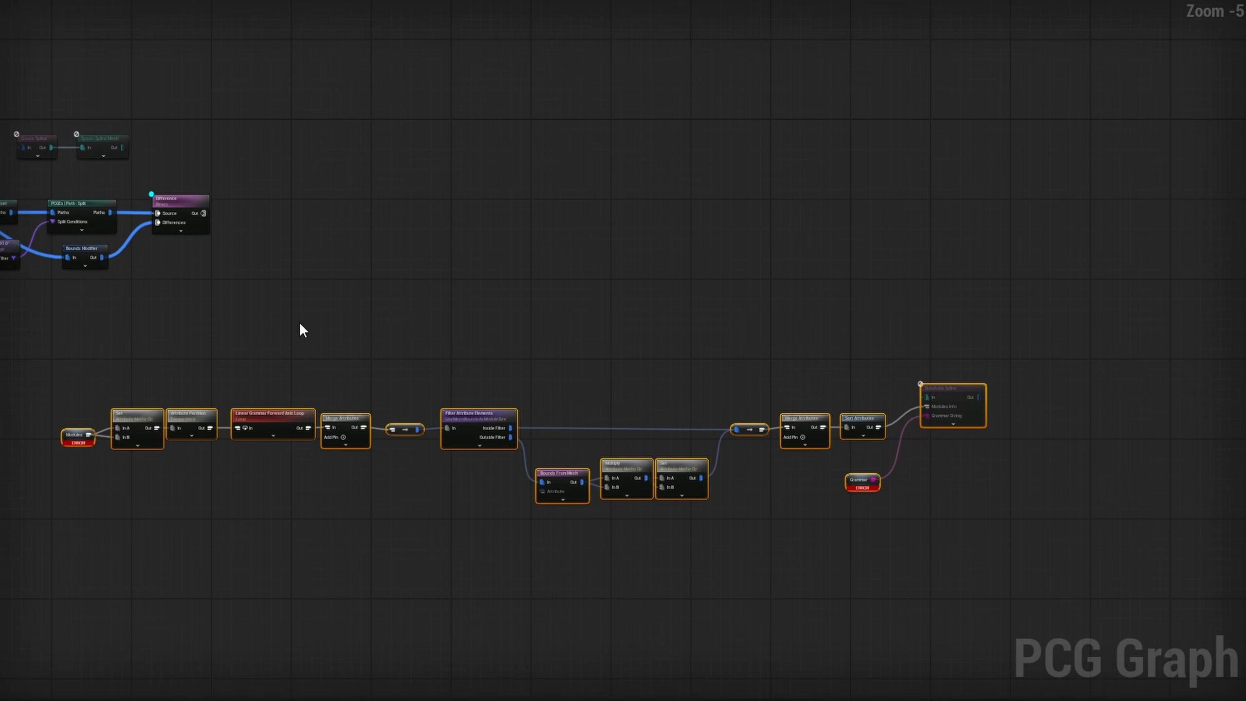
left_click_drag(617, 278, 411, 278)
scroll(393, 265, "up", 2)
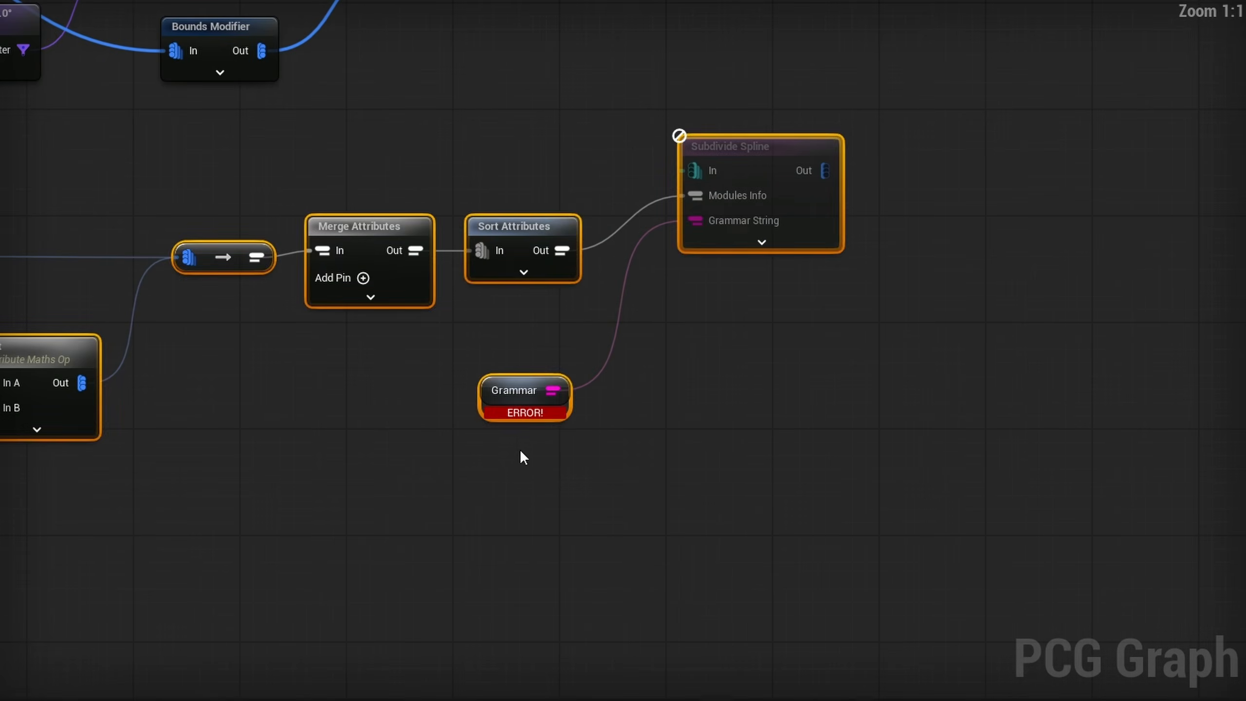
Step: Add a String graph parameter named Grammar with the value {A}*
left_click(582, 463)
right_click_drag(582, 463, 576, 462)
right_click_drag(576, 462, 573, 439)
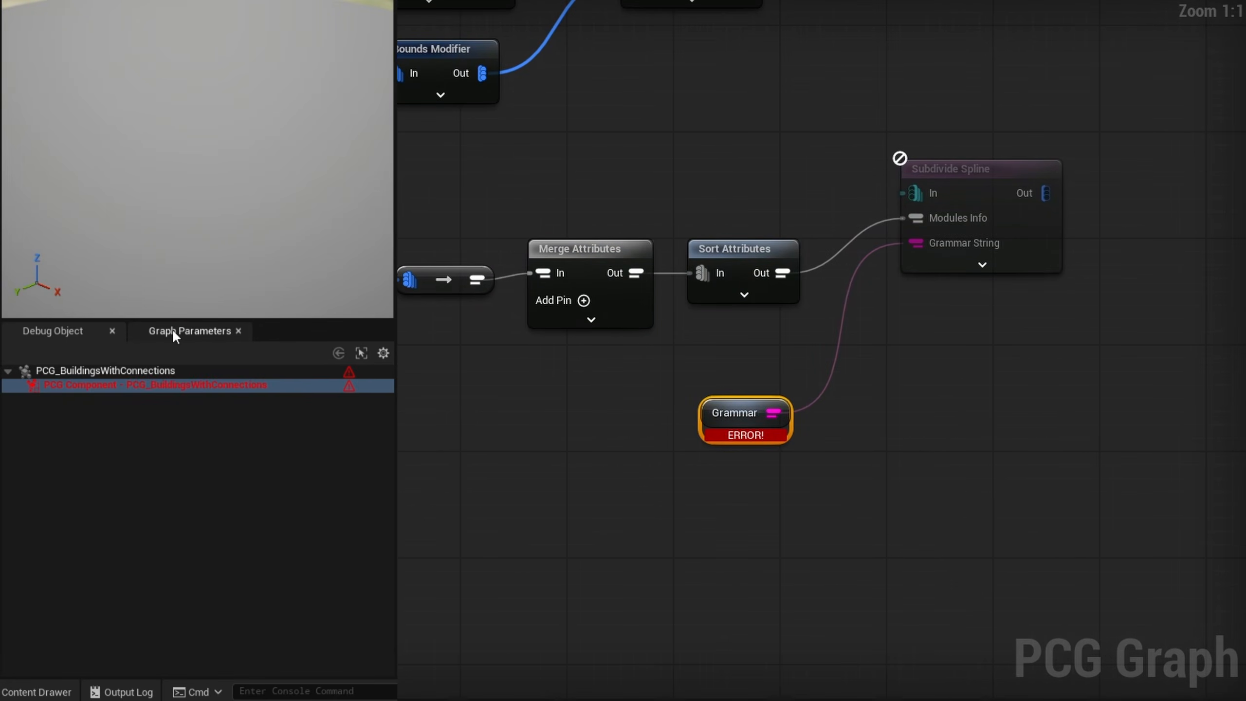
left_click(173, 332)
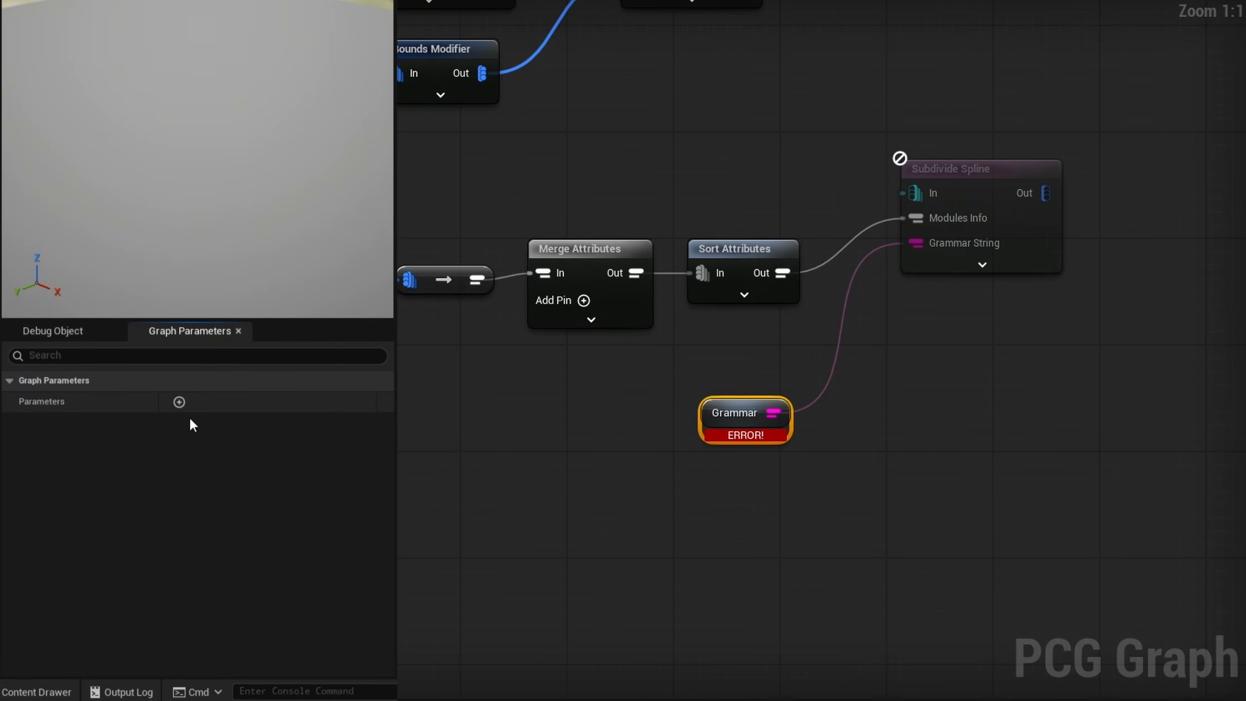
left_click(179, 402)
left_click(44, 425)
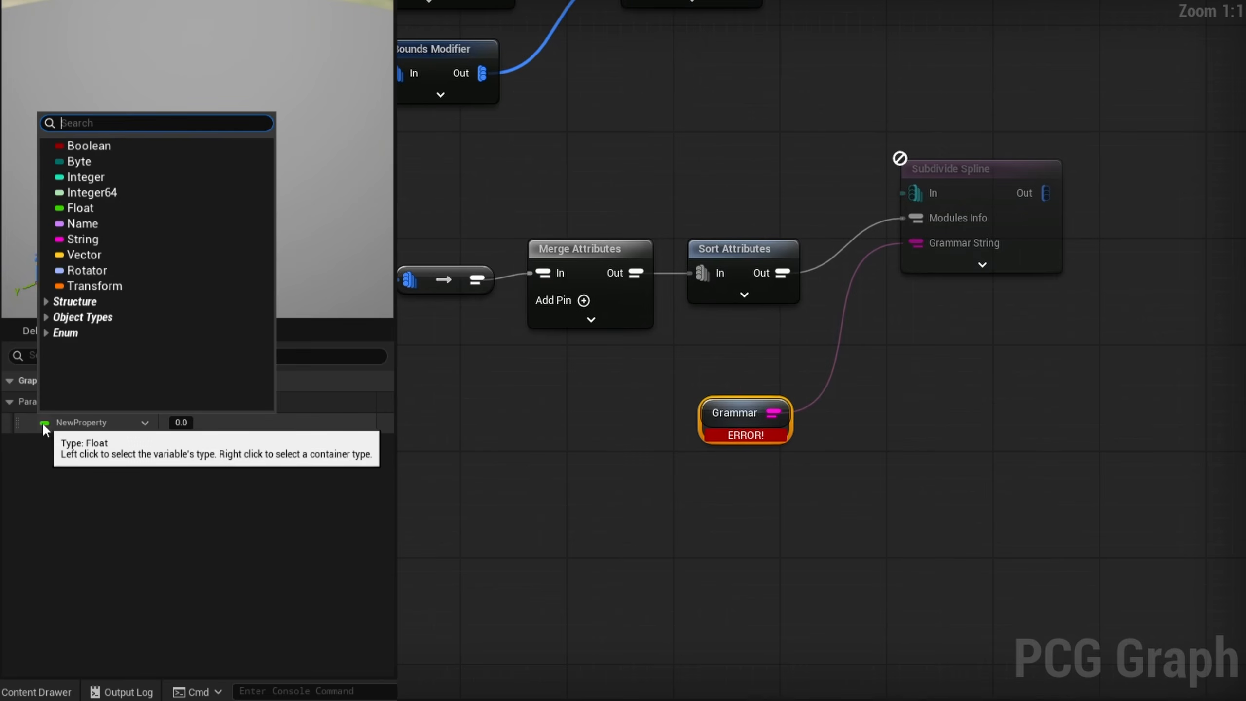
left_click(87, 240)
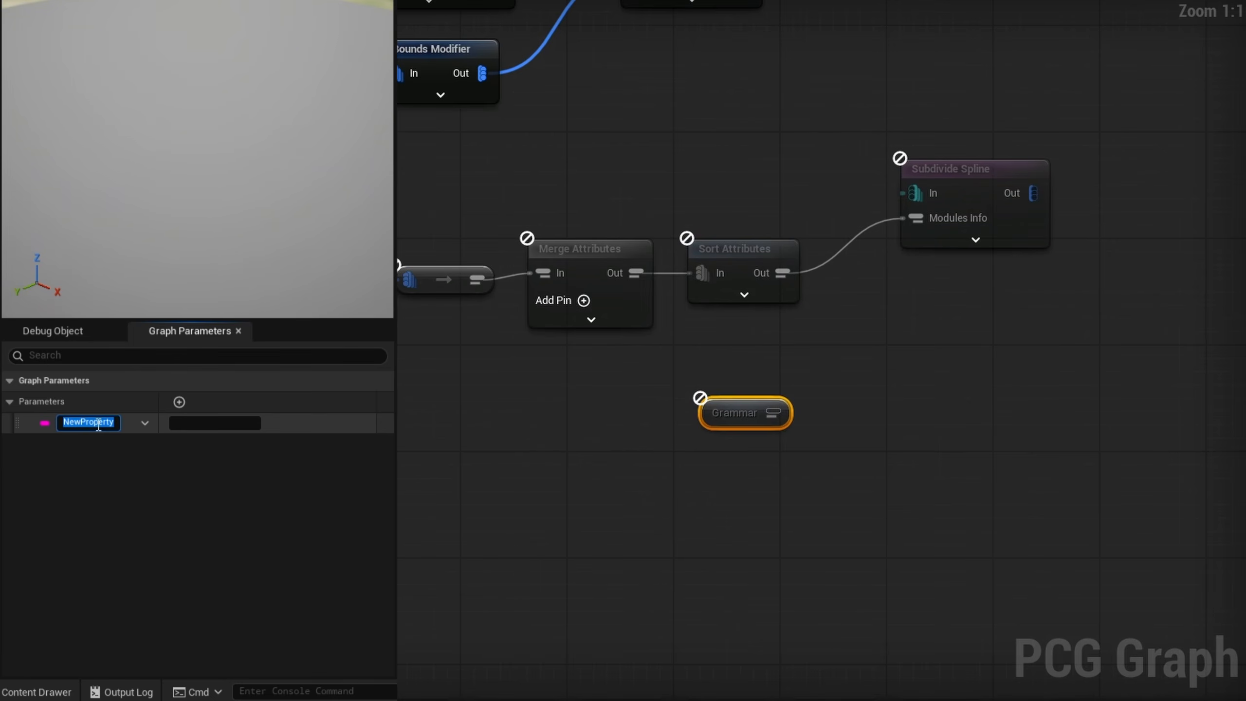
key("Tab")
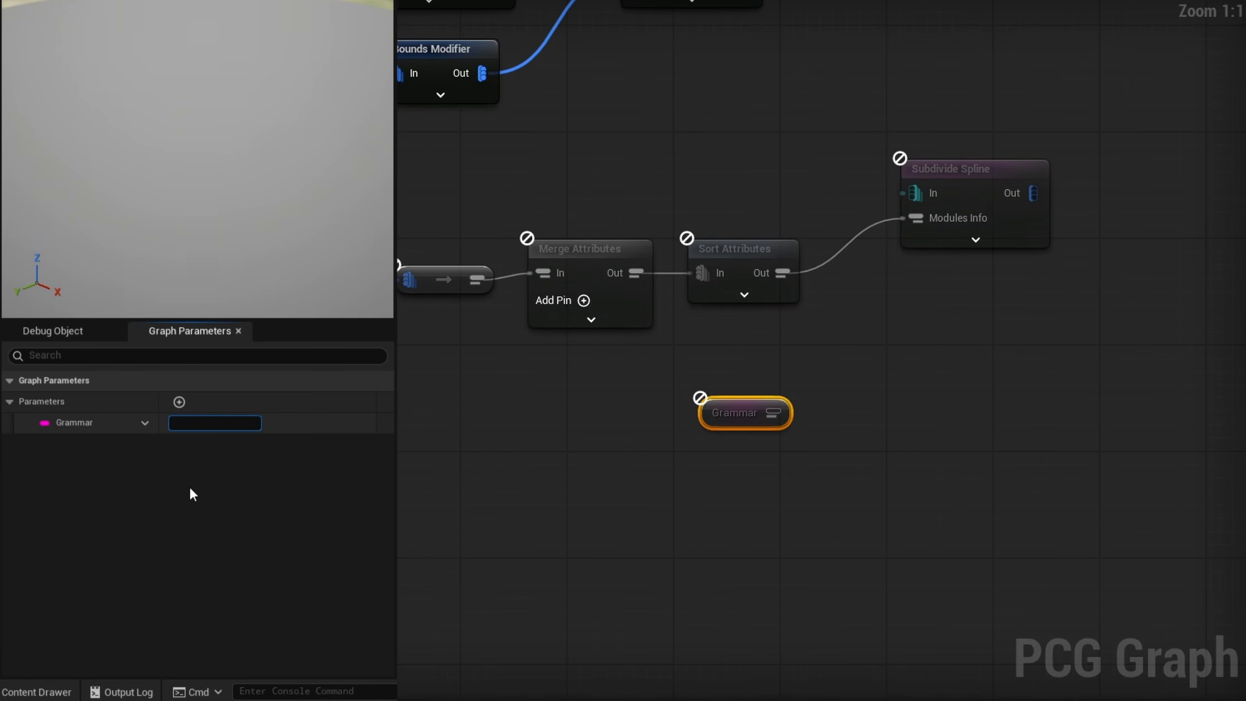
type("{}")
type("A}*")
key("Return")
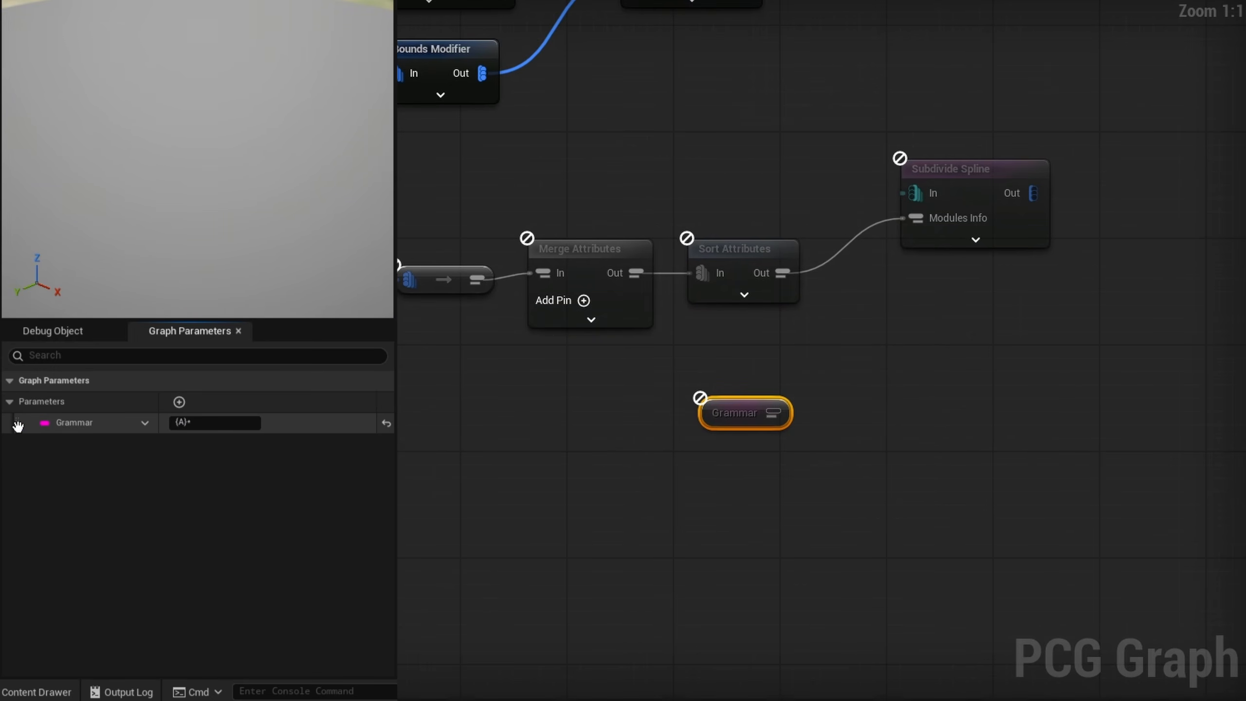
Step: Place the new Grammar parameter in the graph in place of the pasted one and connect it to Subdivide Spline's Grammar String input
left_click_drag(18, 425, 726, 354)
left_click_drag(830, 404, 686, 473)
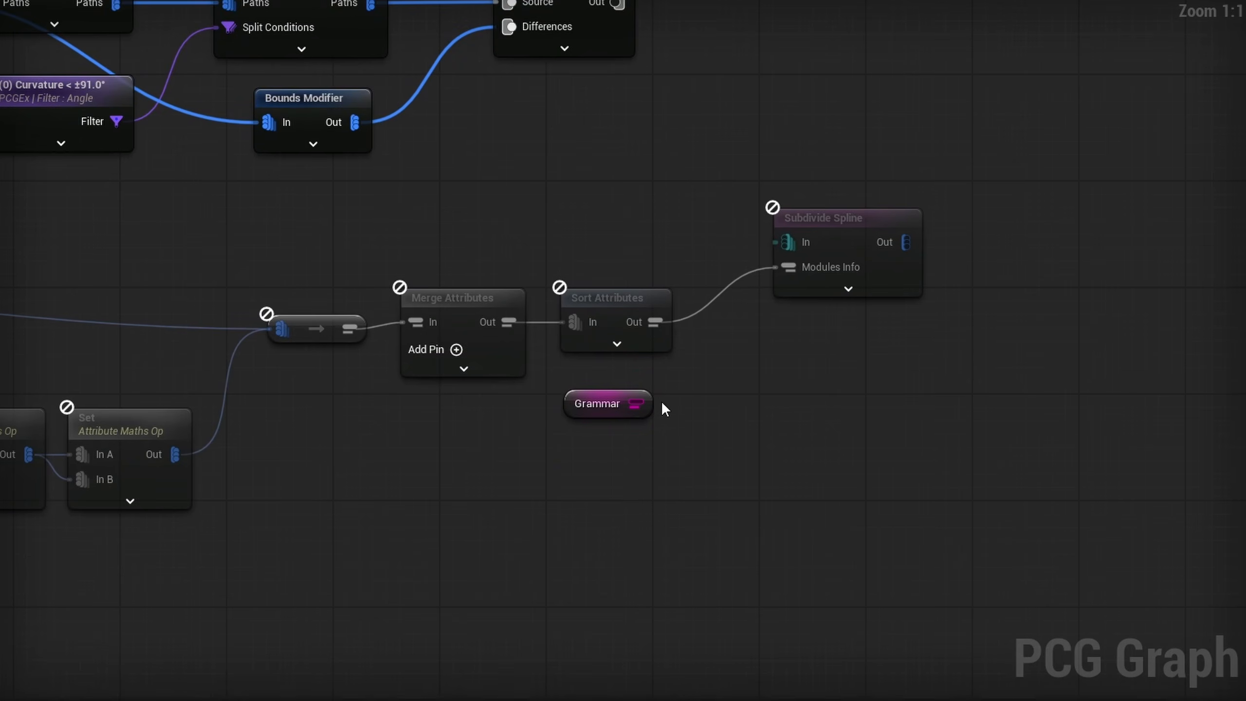
left_click_drag(635, 404, 756, 391)
left_click(839, 289)
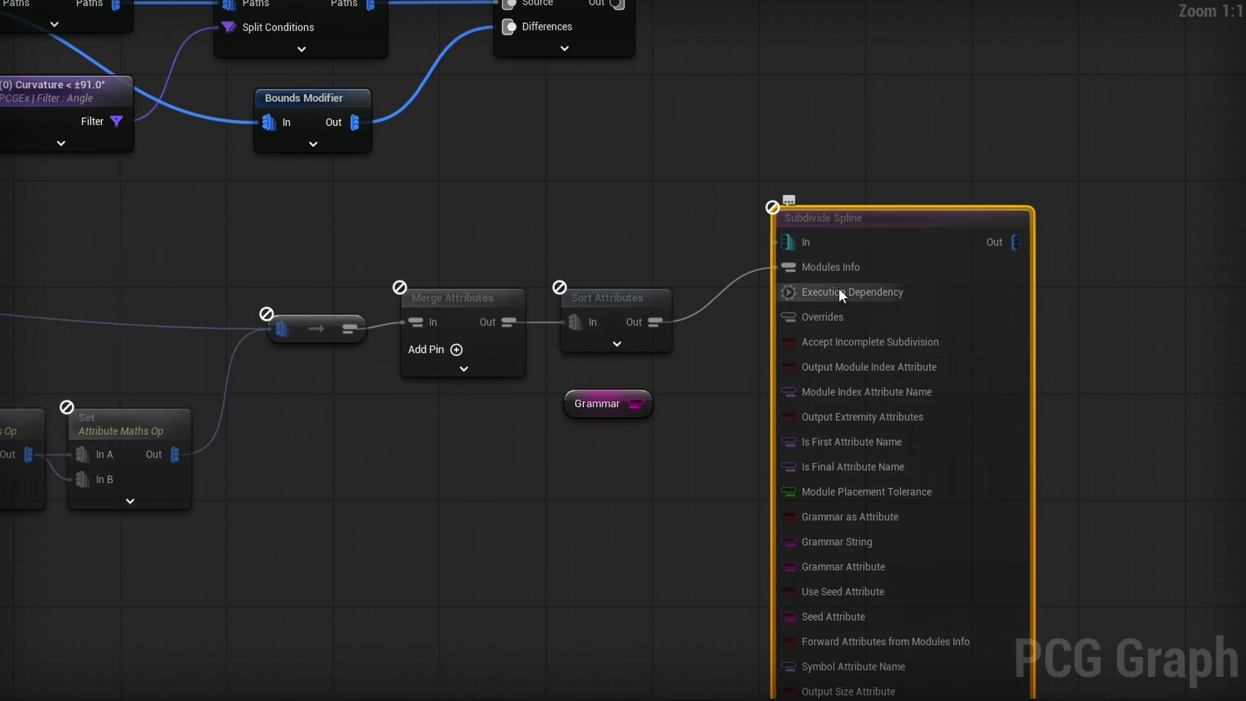
right_click_drag(701, 464, 683, 392)
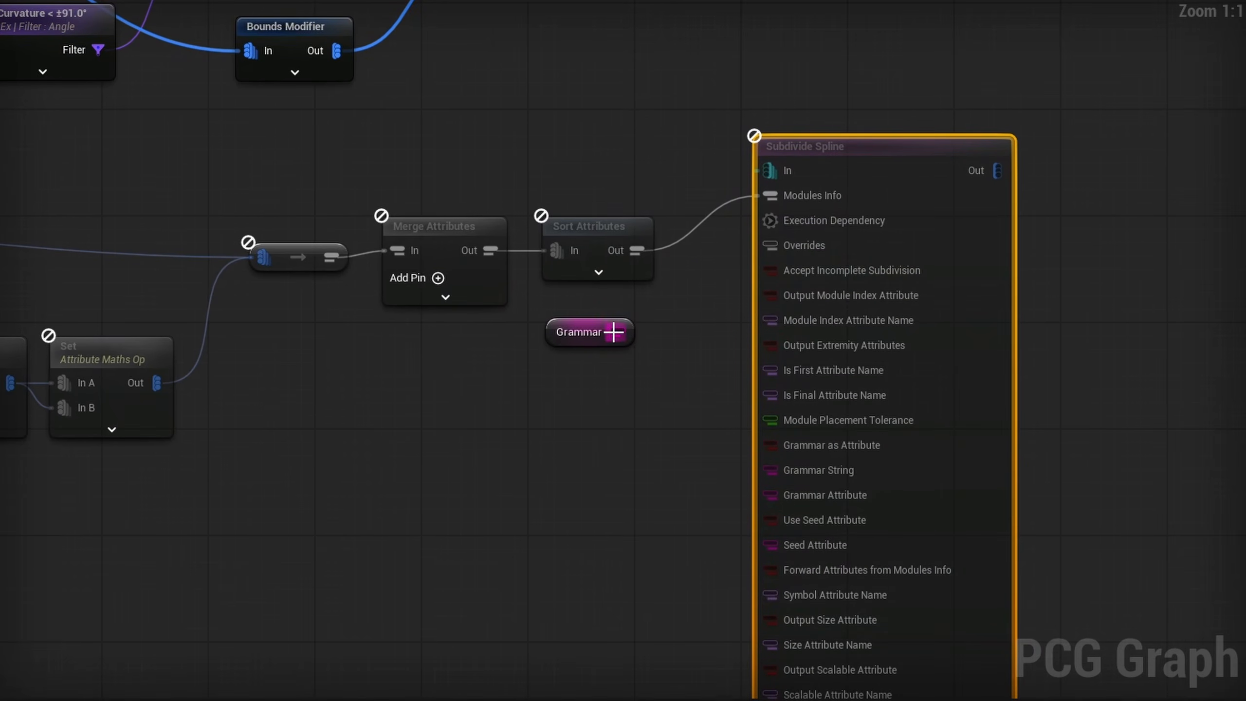
left_click_drag(613, 332, 805, 470)
Step: Collapse the extra pins of Subdivide Spline and move the node up in line with the Difference node
scroll(695, 530, "down", 3)
right_click_drag(726, 609, 604, 192)
left_click(700, 287)
left_click_drag(753, 278, 868, 275)
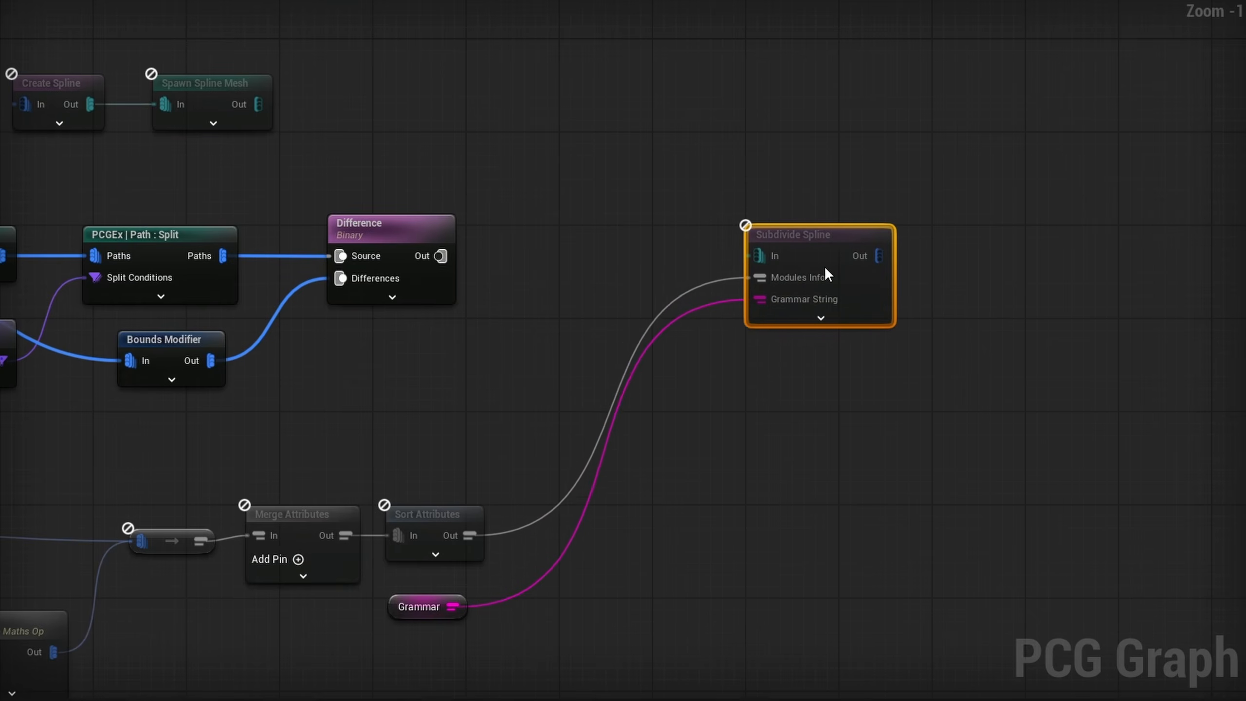
Step: Add a Create Spline node from the Difference output, align it with the chain, and connect it to Subdivide Spline's In
right_click_drag(543, 259, 696, 284)
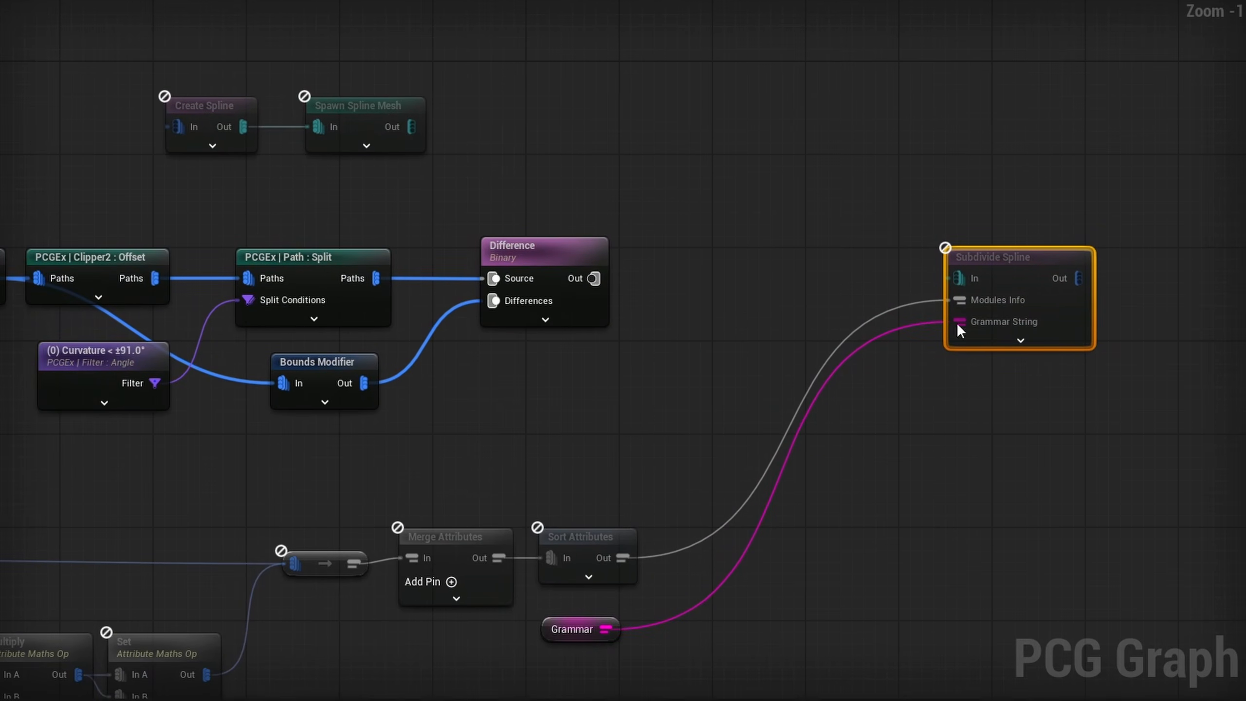
left_click_drag(594, 279, 682, 273)
type("create spl")
key("Return")
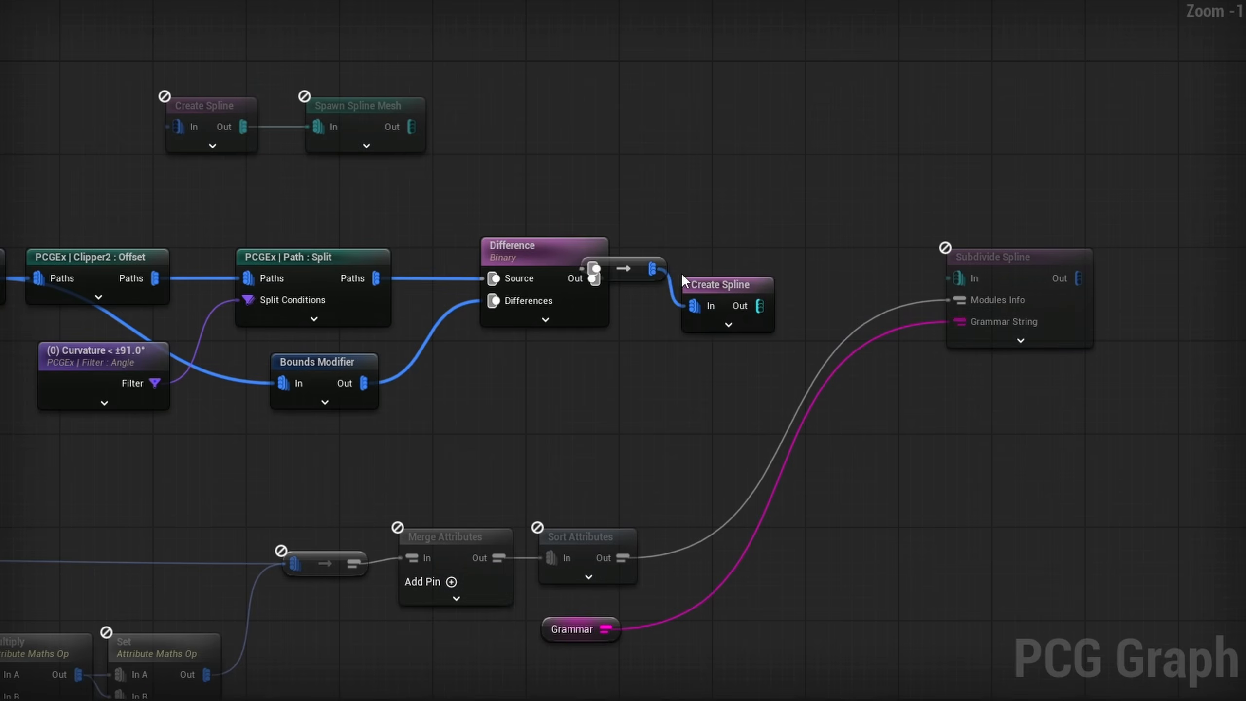
right_click_drag(401, 258, 543, 245)
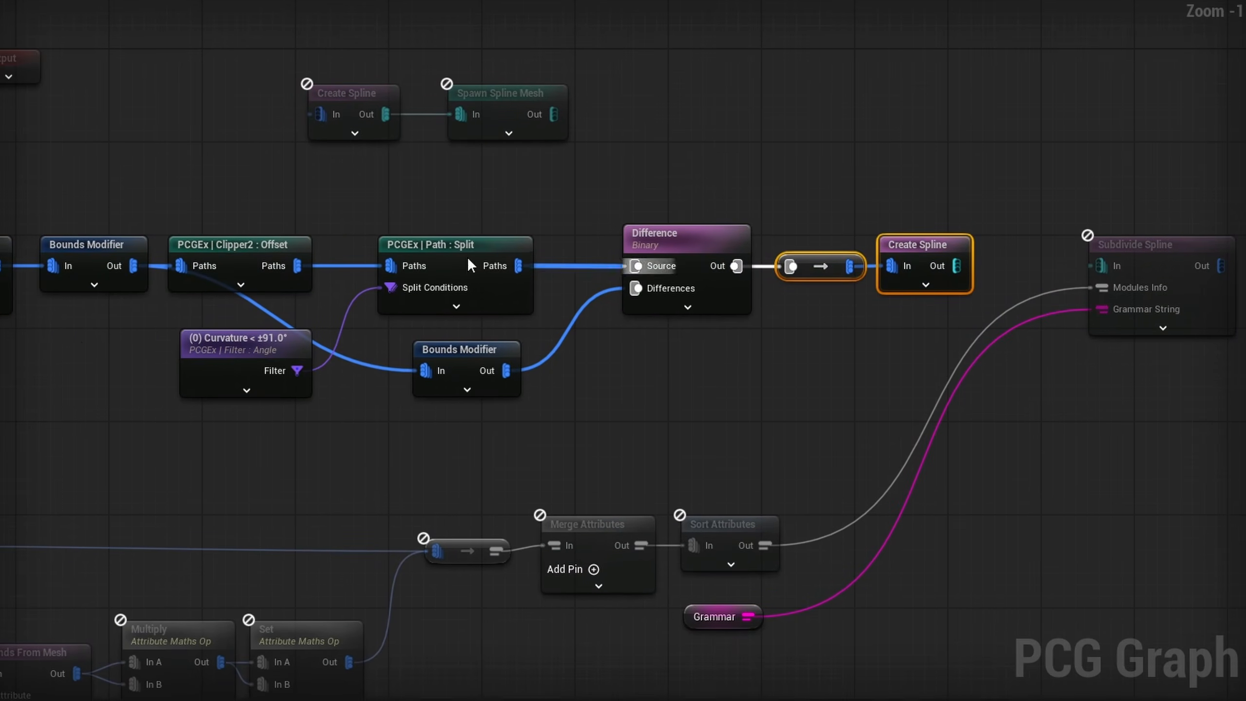
right_click_drag(913, 356, 547, 344)
left_click_drag(590, 254, 755, 258)
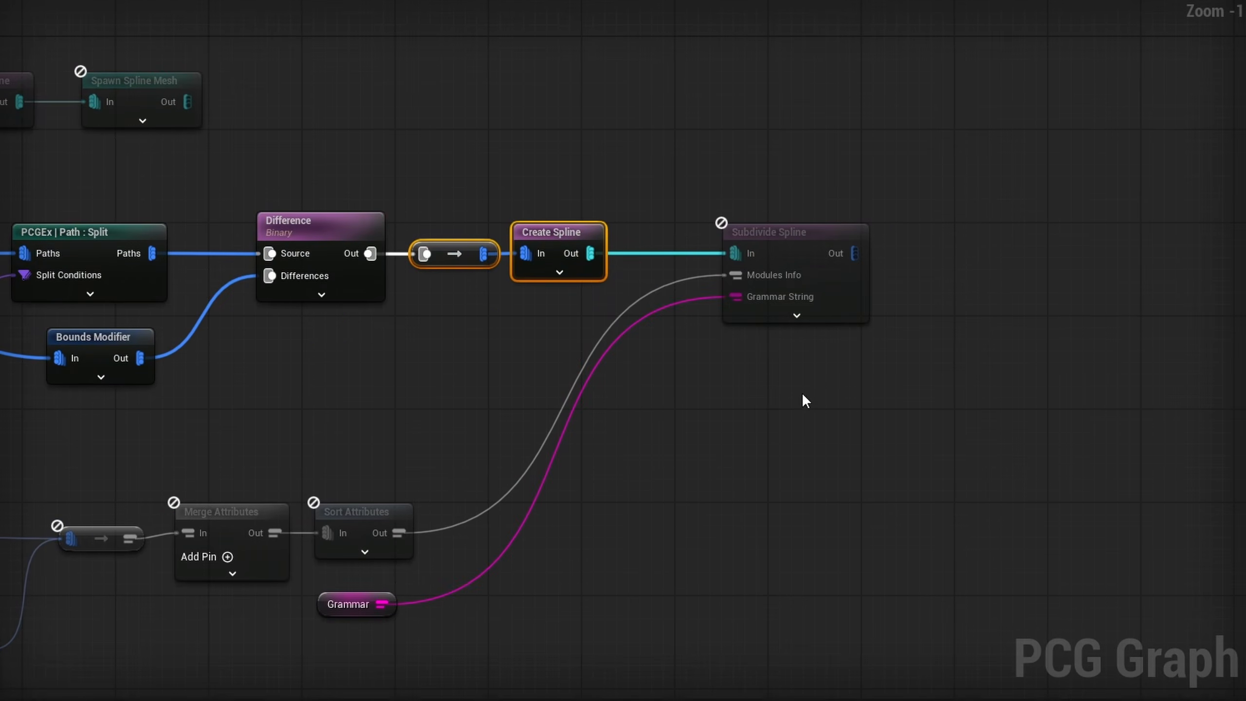
Step: Move the Set node at the start of the pasted module chain clear of the Attribute Partition node
left_click_drag(805, 400, 709, 194)
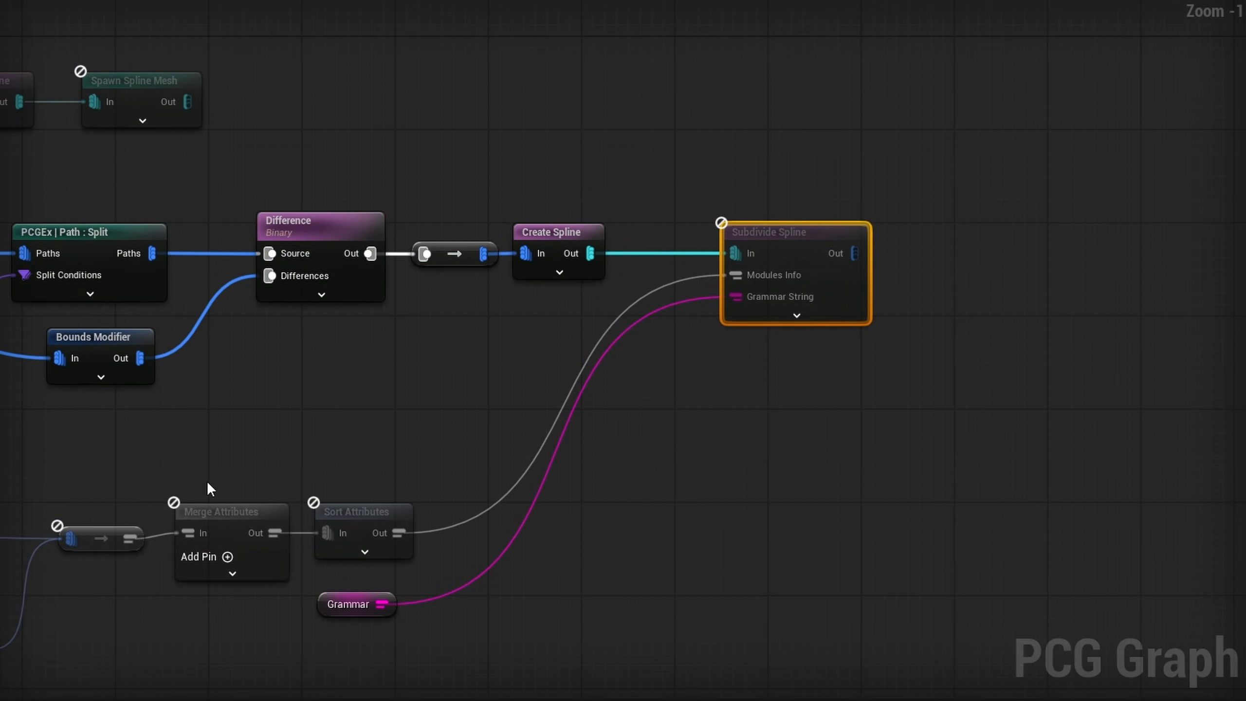
right_click_drag(208, 482, 1226, 322)
right_click_drag(392, 309, 1227, 295)
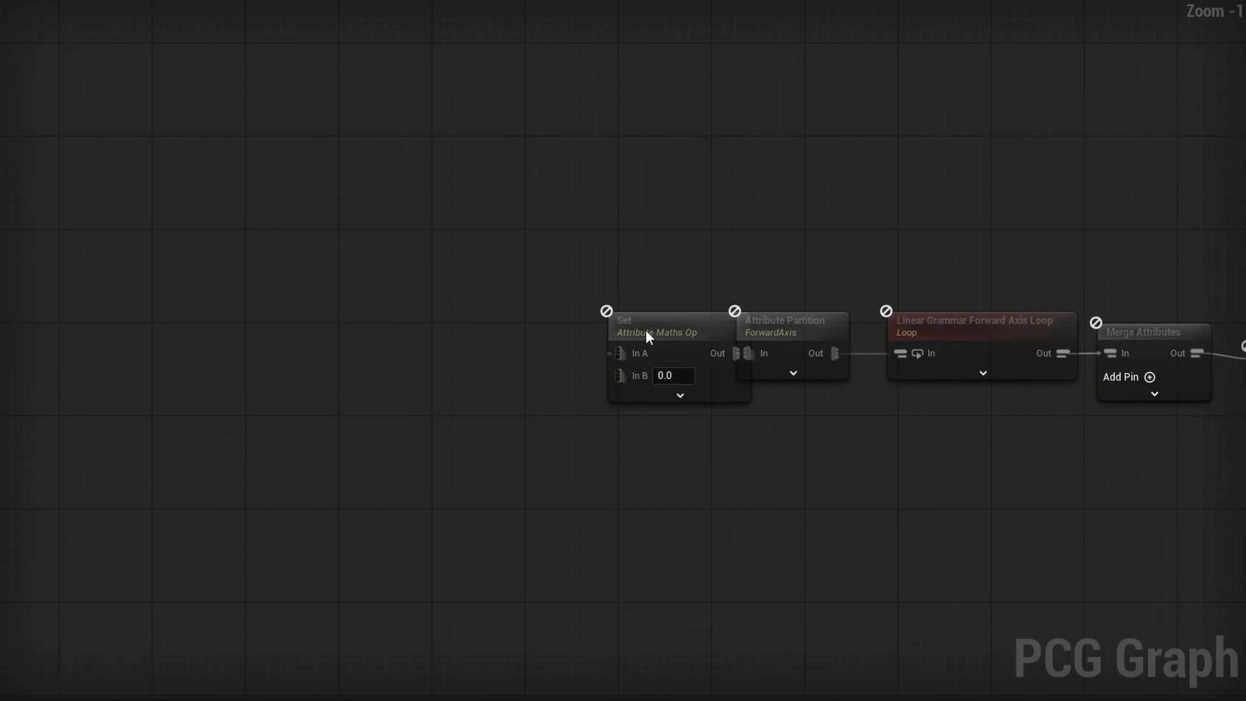
left_click_drag(646, 331, 624, 330)
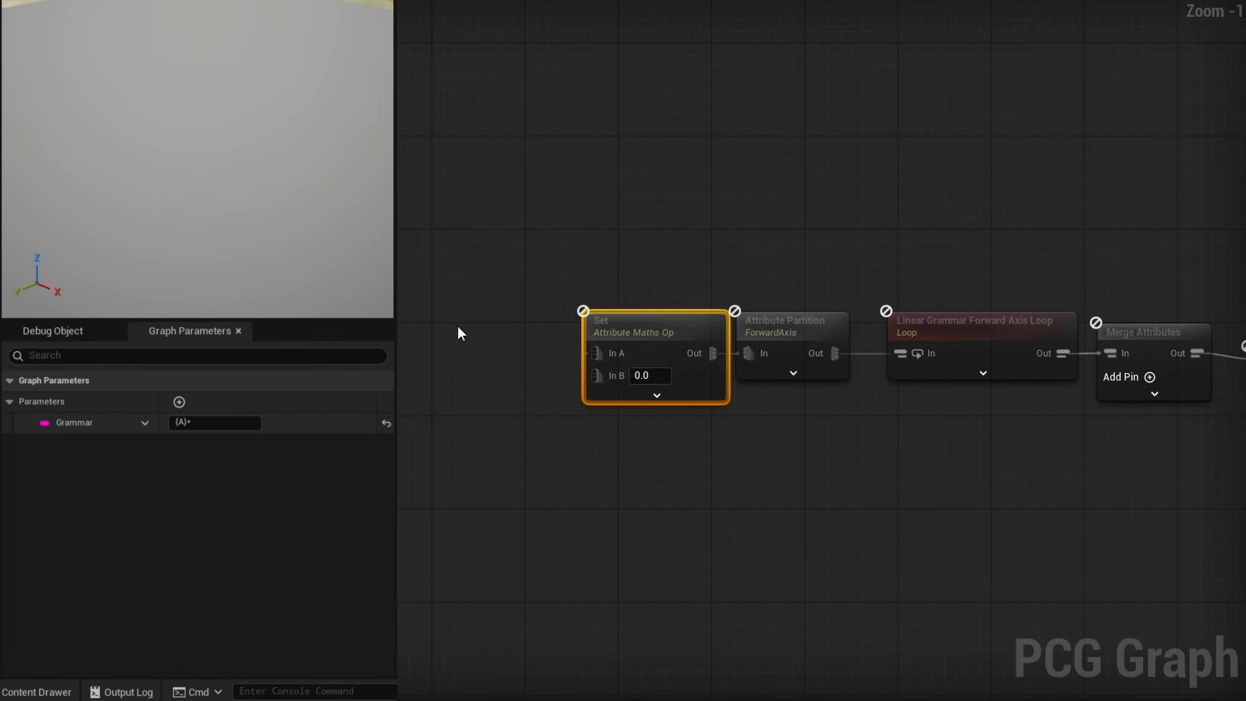
Step: Add a second graph parameter and set its type to the PCGEd Mode Mesh Module Info structure
left_click(179, 402)
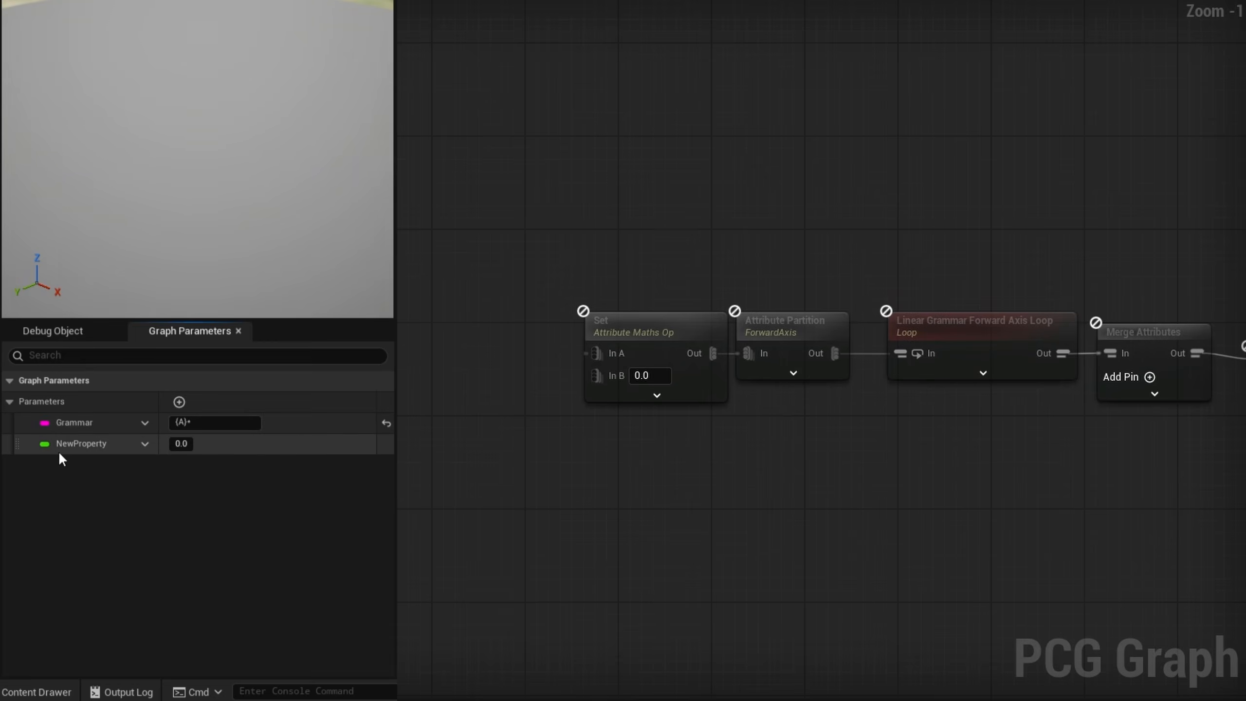
left_click(43, 447)
type("P")
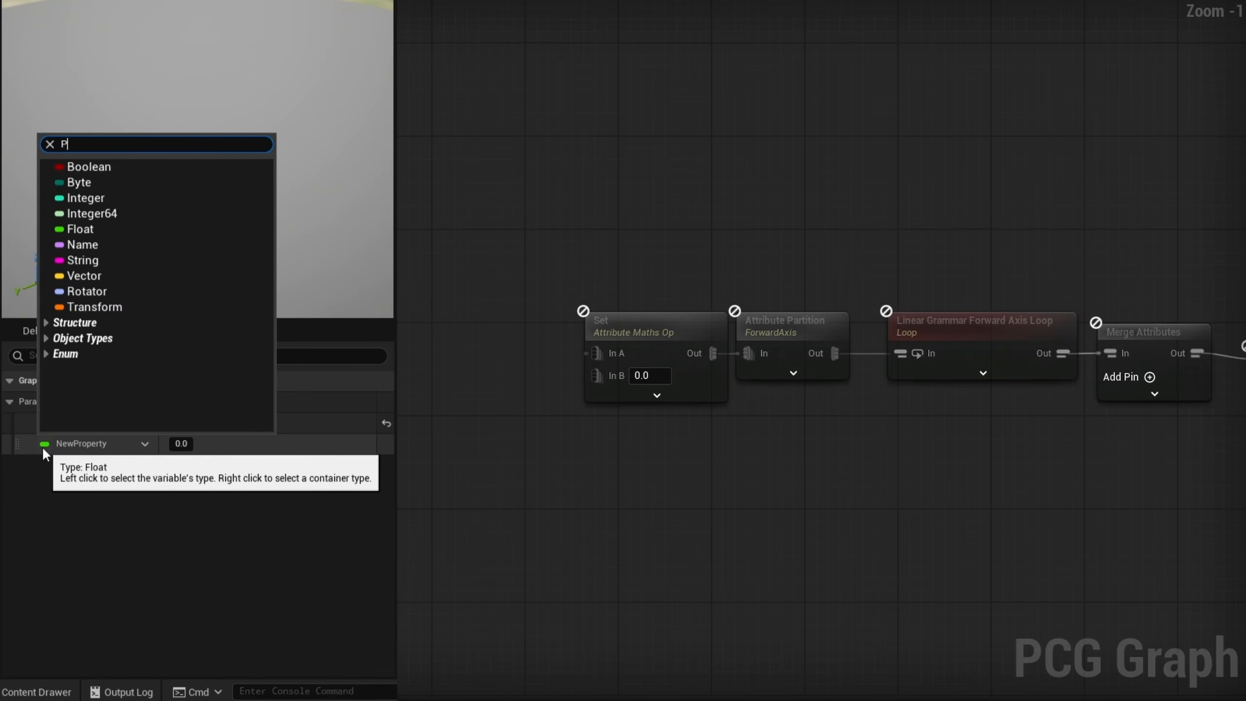
type("CG Module")
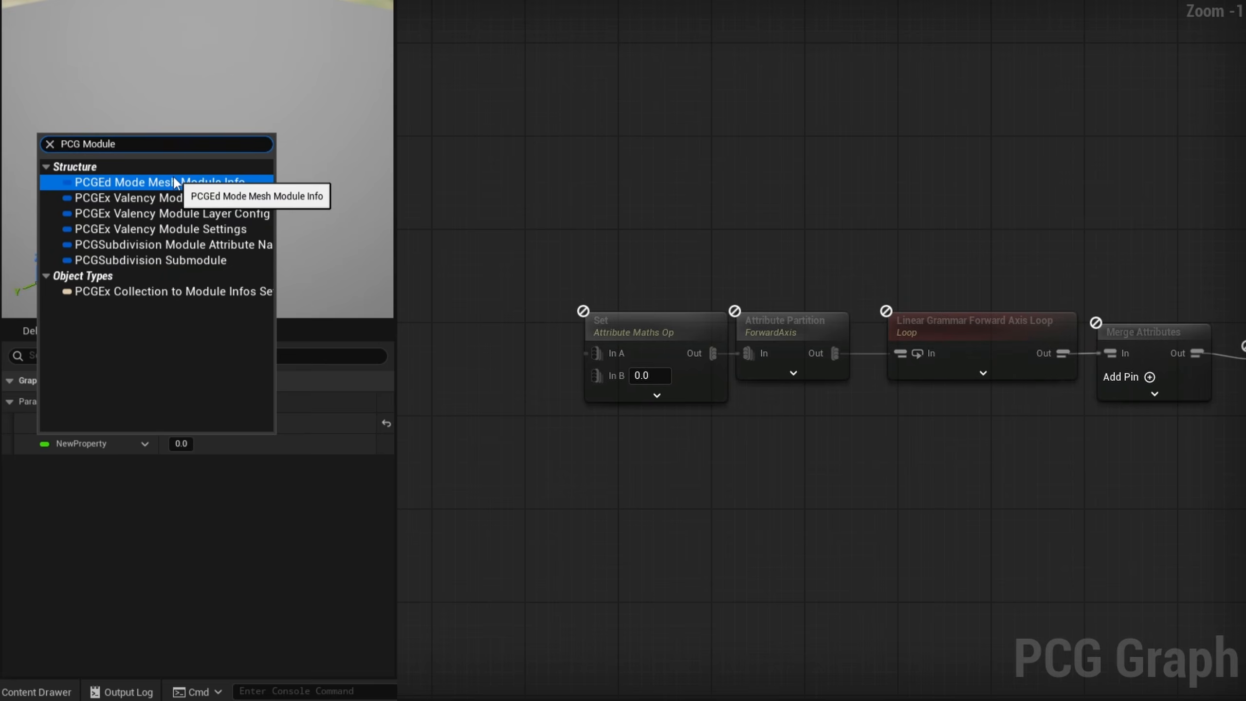
left_click(163, 183)
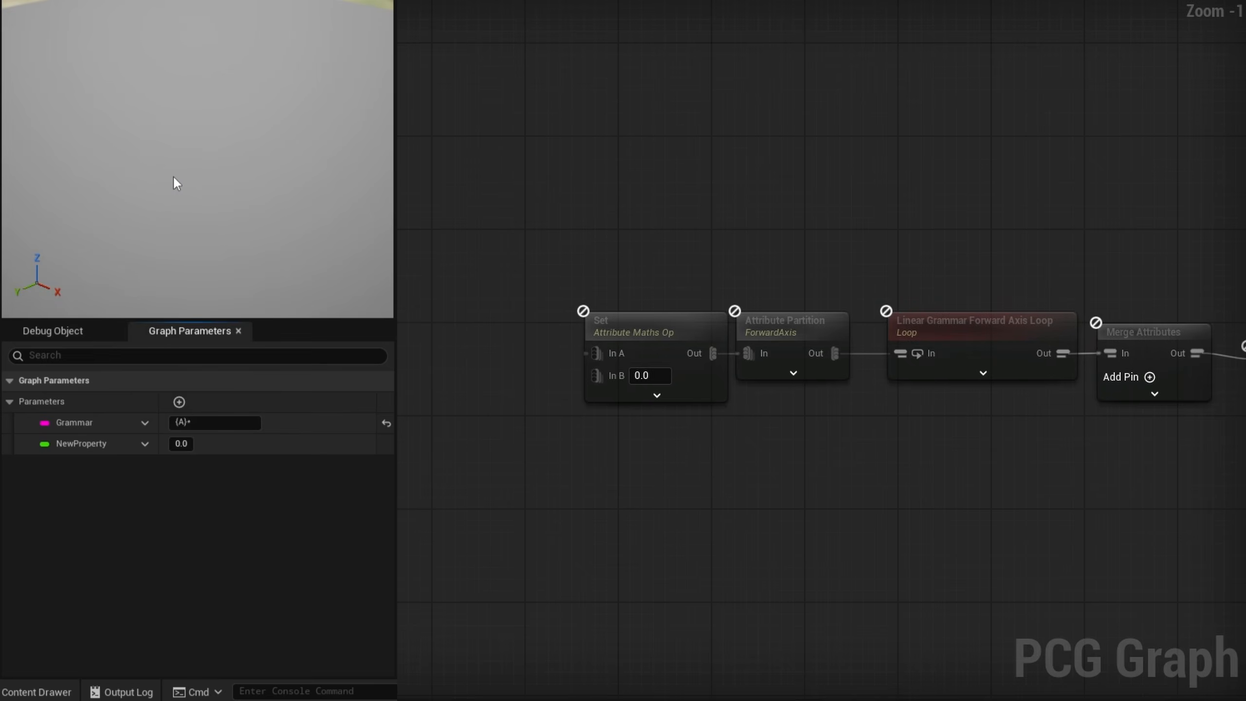
Step: Make the new module info parameter an array and rename it Modules
left_click(144, 443)
left_click(249, 488)
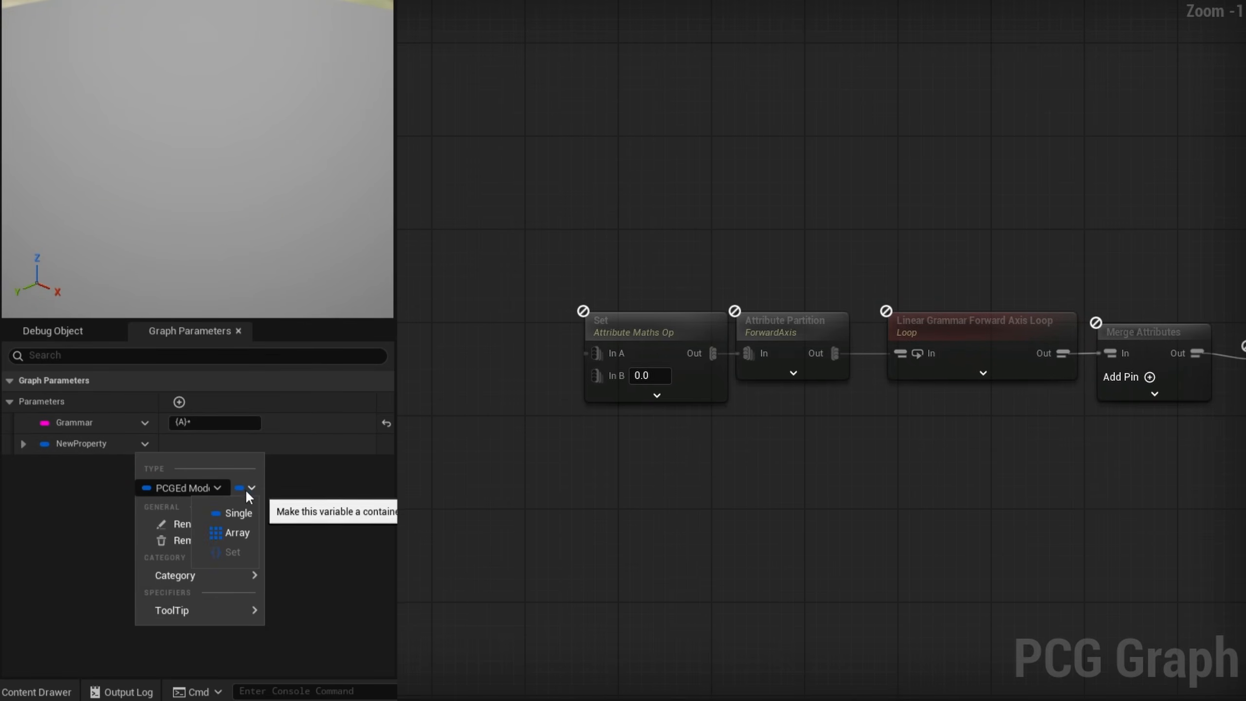
left_click(233, 515)
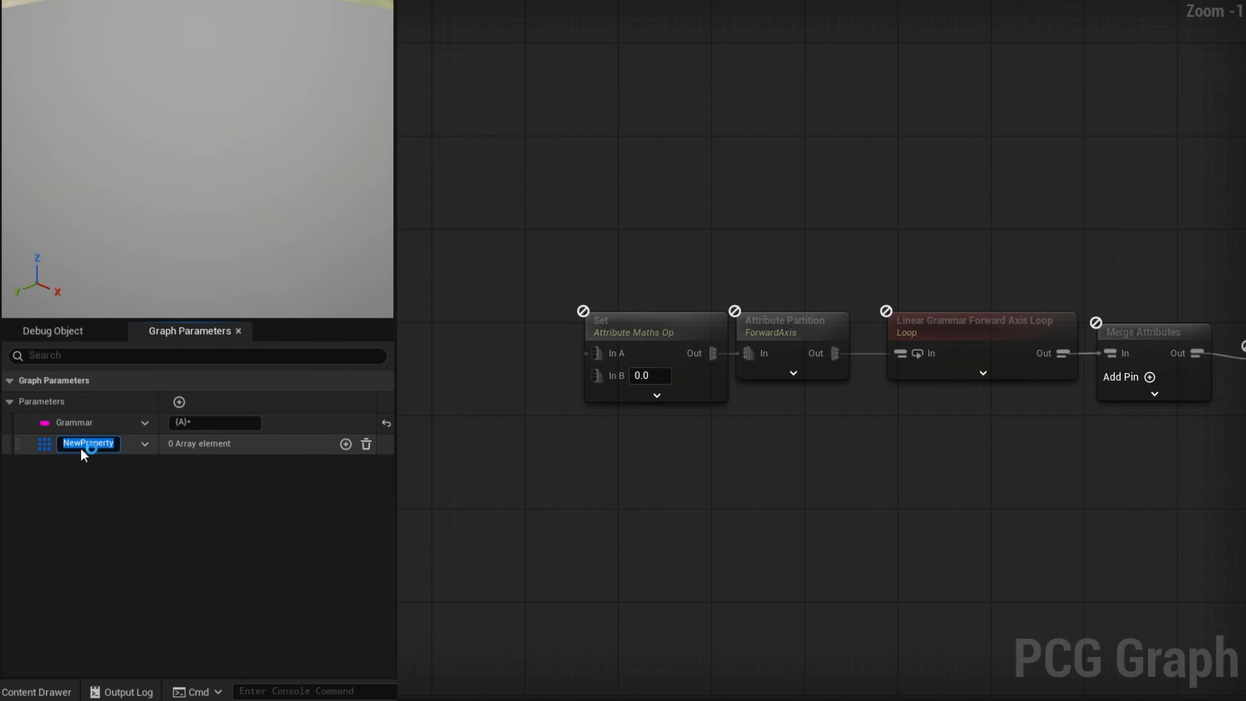
type("Modsules")
key("Return")
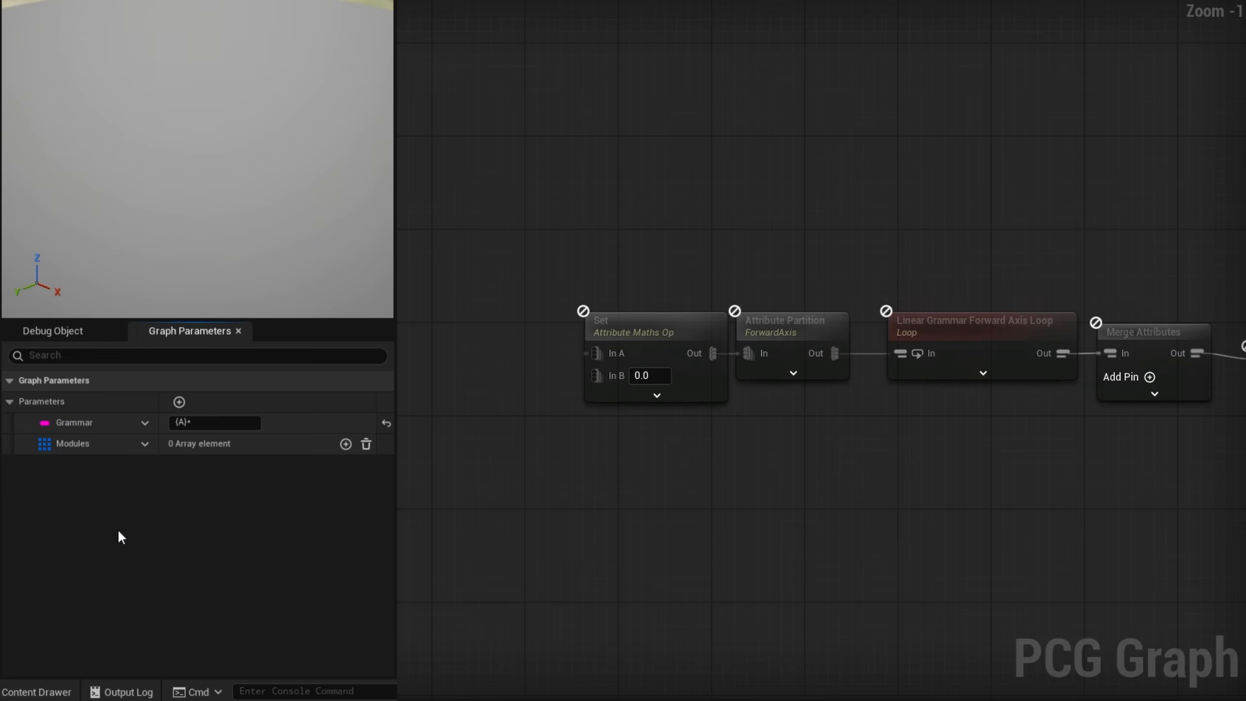
Step: Add a Modules element with static mesh 1M_CubeWithSocket and symbol A, and enable using the mesh bounds as module size
left_click(346, 444)
left_click(292, 487)
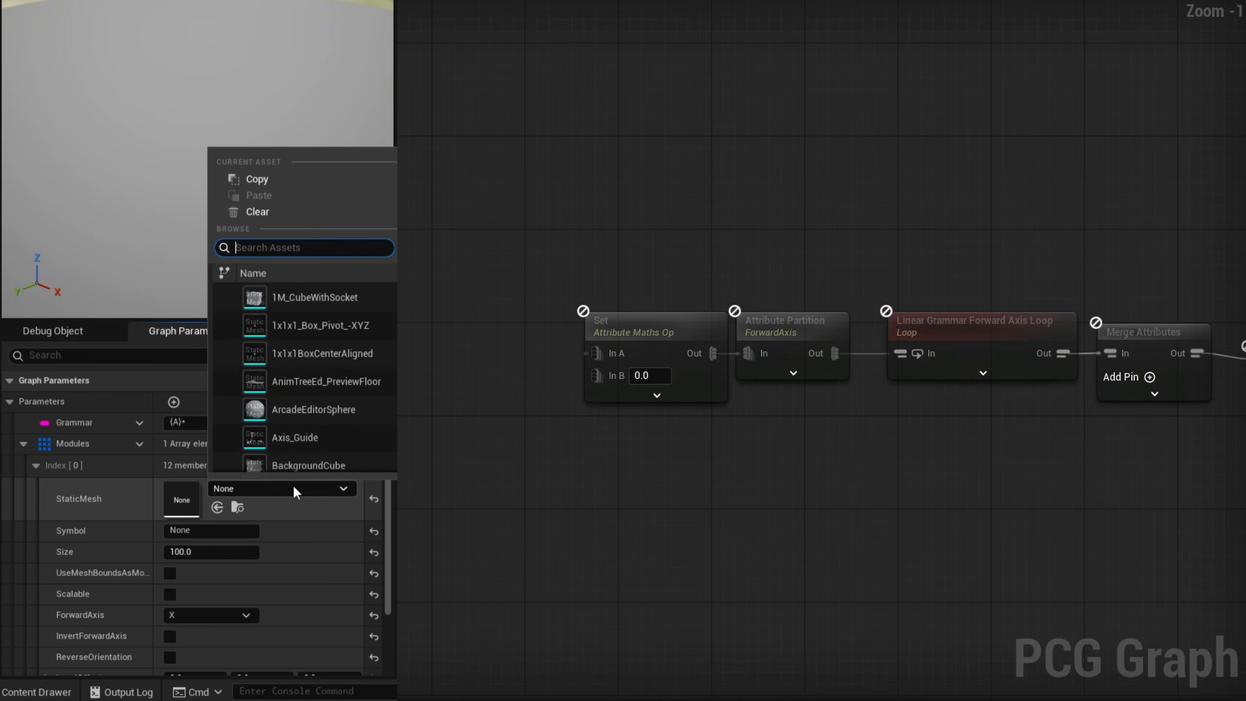
left_click(329, 296)
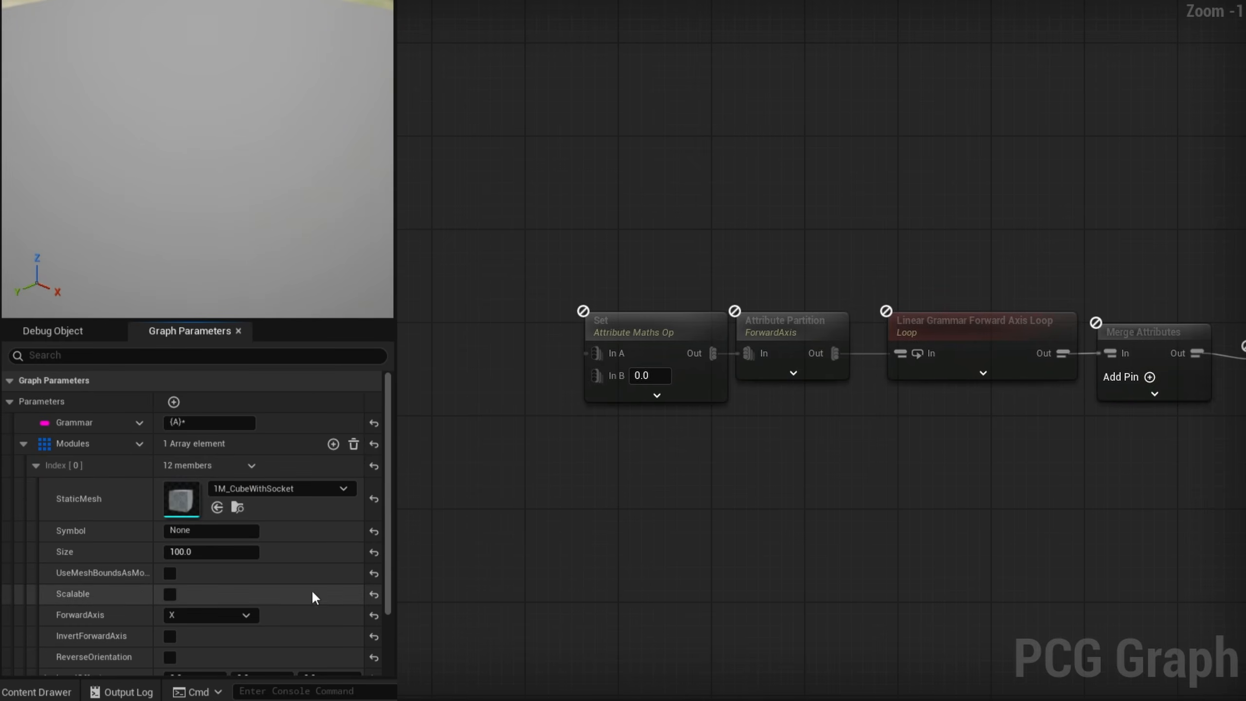
left_click(237, 531)
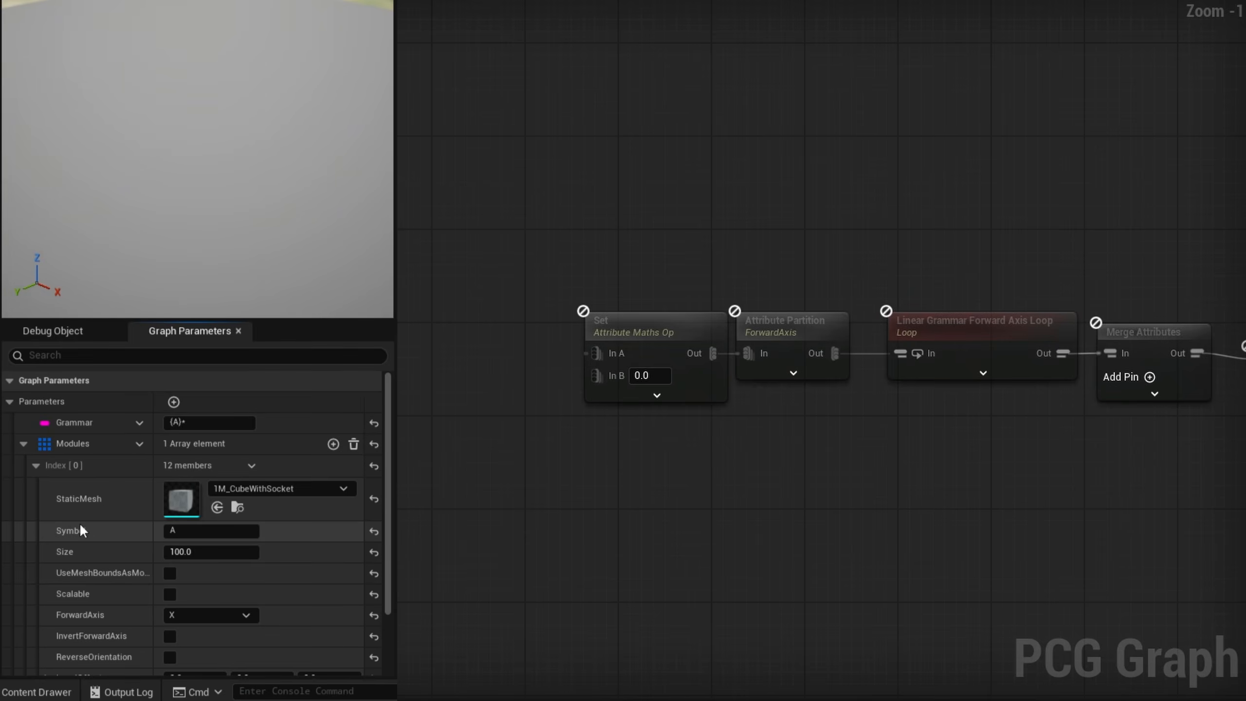
left_click(169, 572)
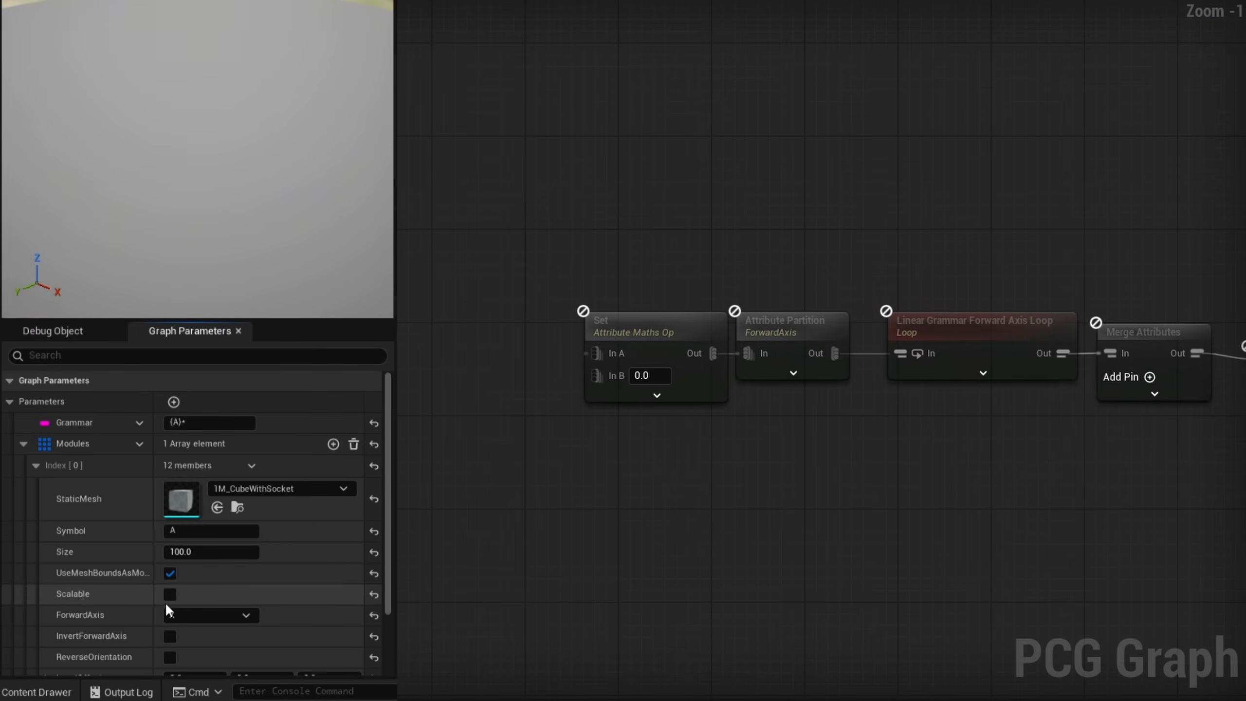
Step: Place the Modules parameter before the first Set node, enable the pasted nodes, and move the Grammar node next to Subdivide Spline
left_click_drag(64, 445, 607, 385)
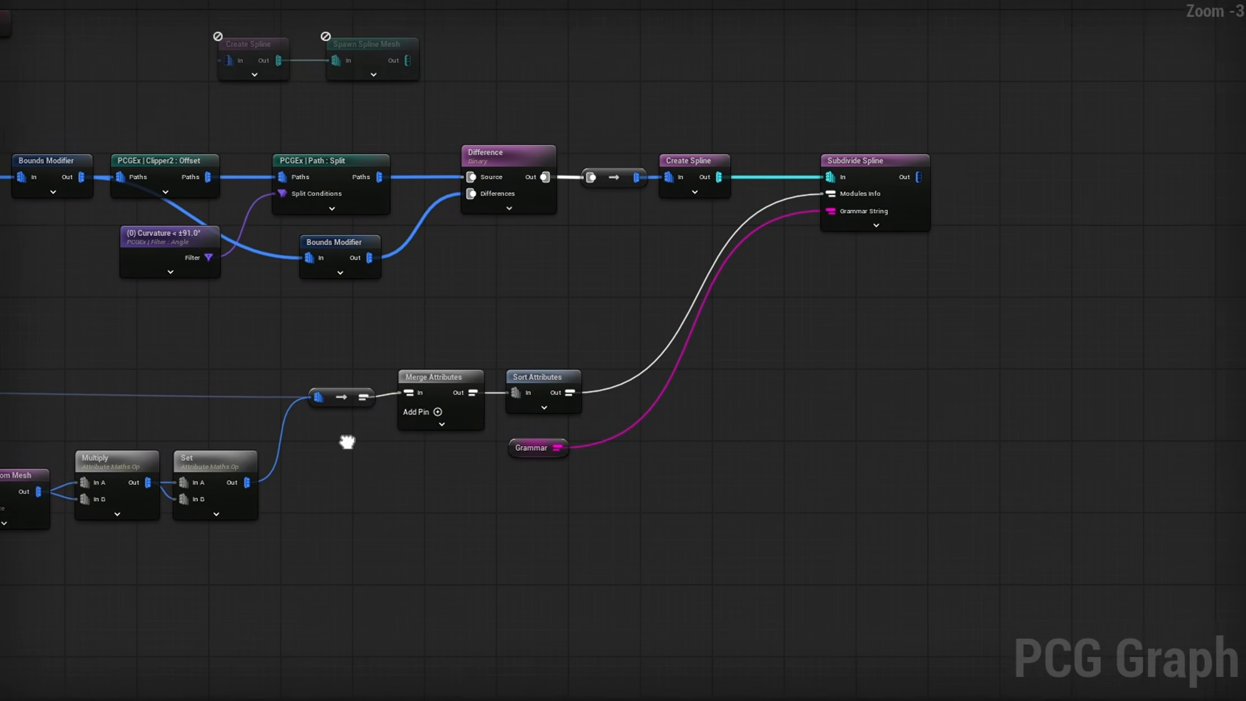
scroll(738, 423, "up", 1)
right_click_drag(738, 423, 551, 481)
left_click(562, 348)
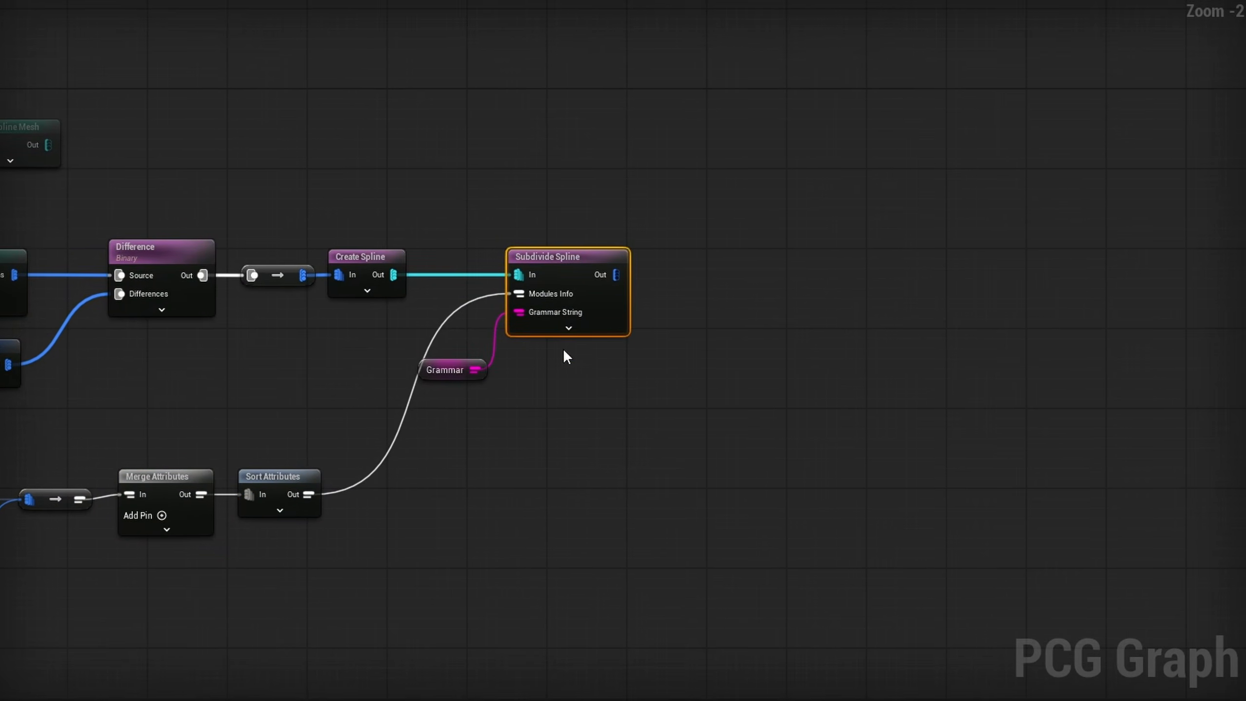
Step: Copy Attribute Partition, Linear Grammar Apply Offsets Loop and Static Mesh Spawner from the existing grammar graph and connect them after Subdivide Spline
scroll(557, 324, "up", 2)
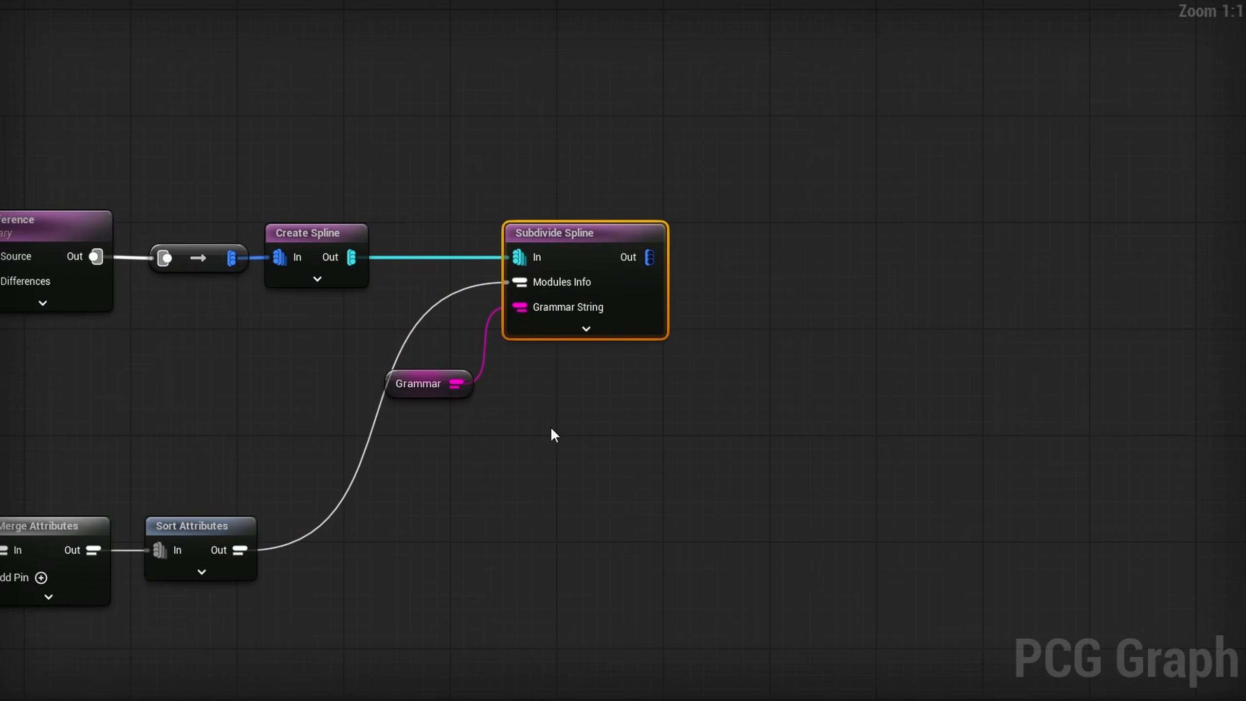
right_click_drag(660, 436, 338, 447)
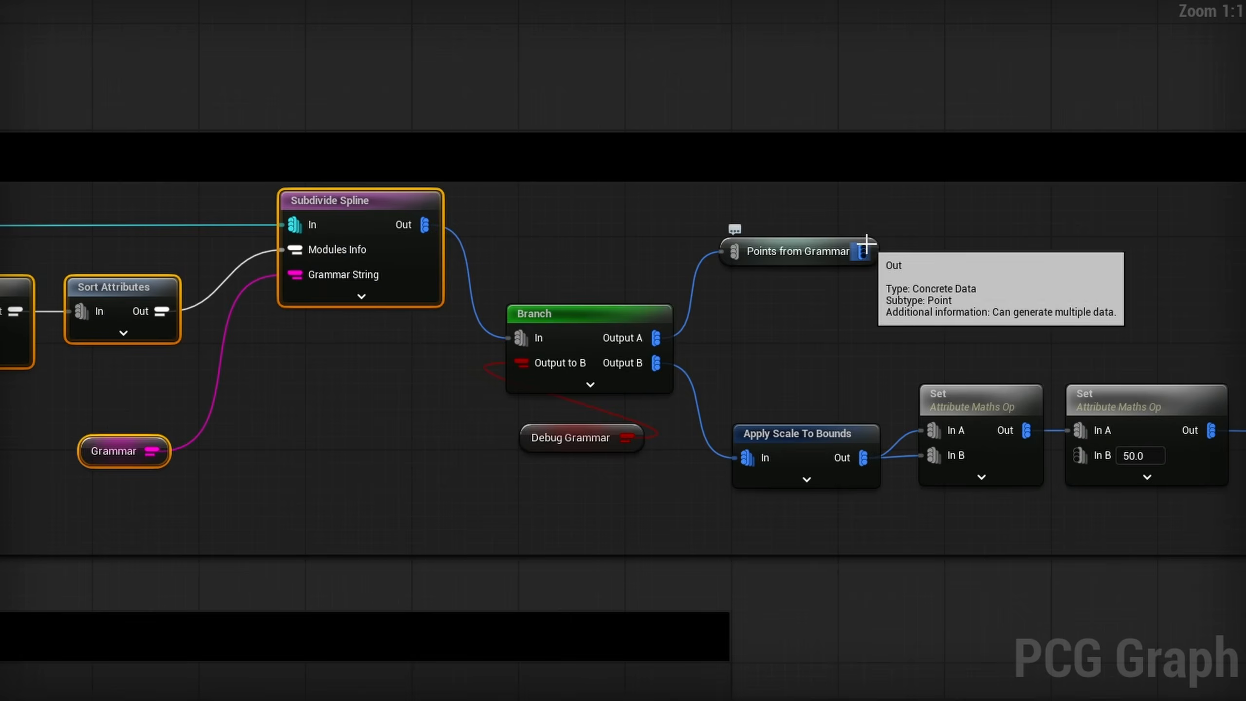
scroll(866, 244, "down", 5)
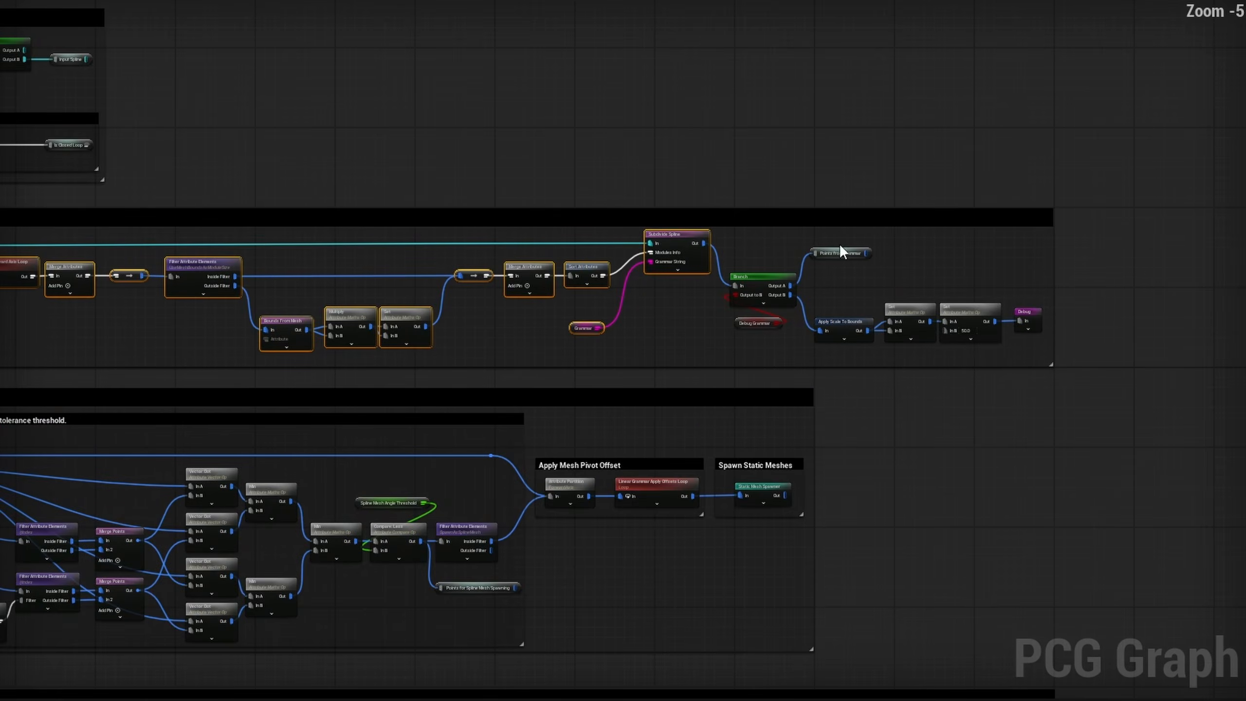
right_click_drag(193, 372, 854, 256)
scroll(493, 361, "up", 4)
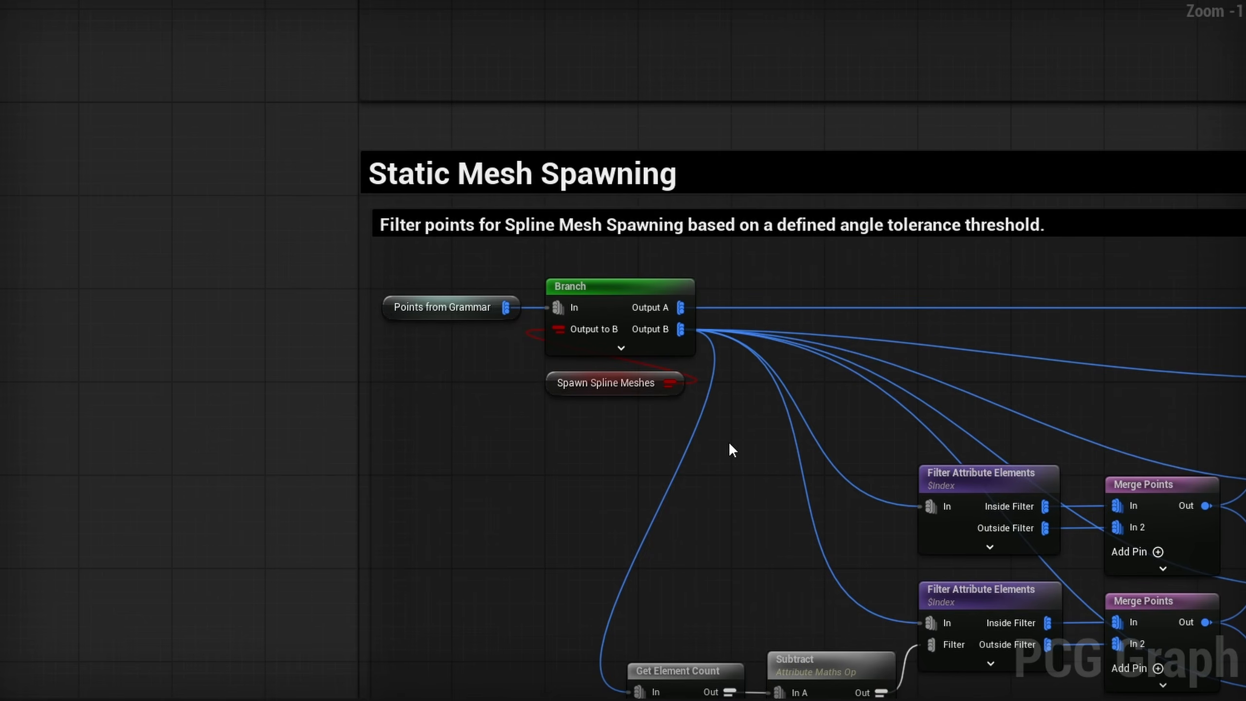
right_click_drag(728, 443, 458, 347)
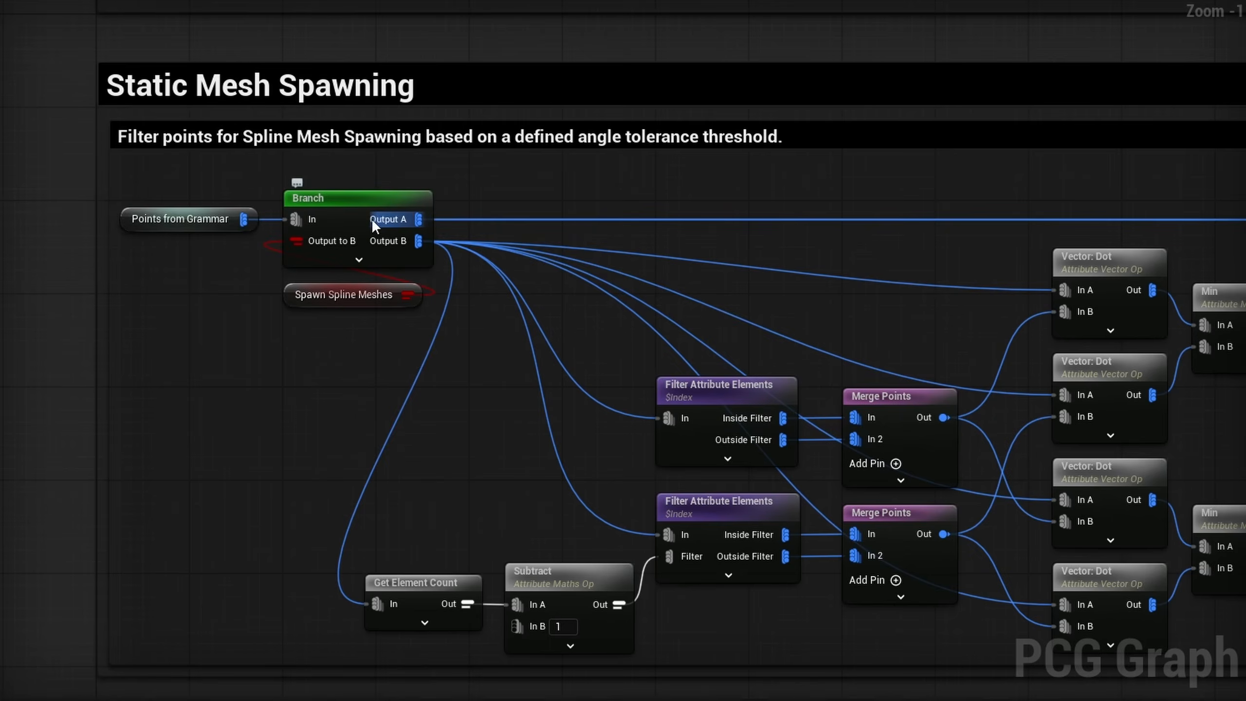
right_click_drag(772, 327, 0, 308)
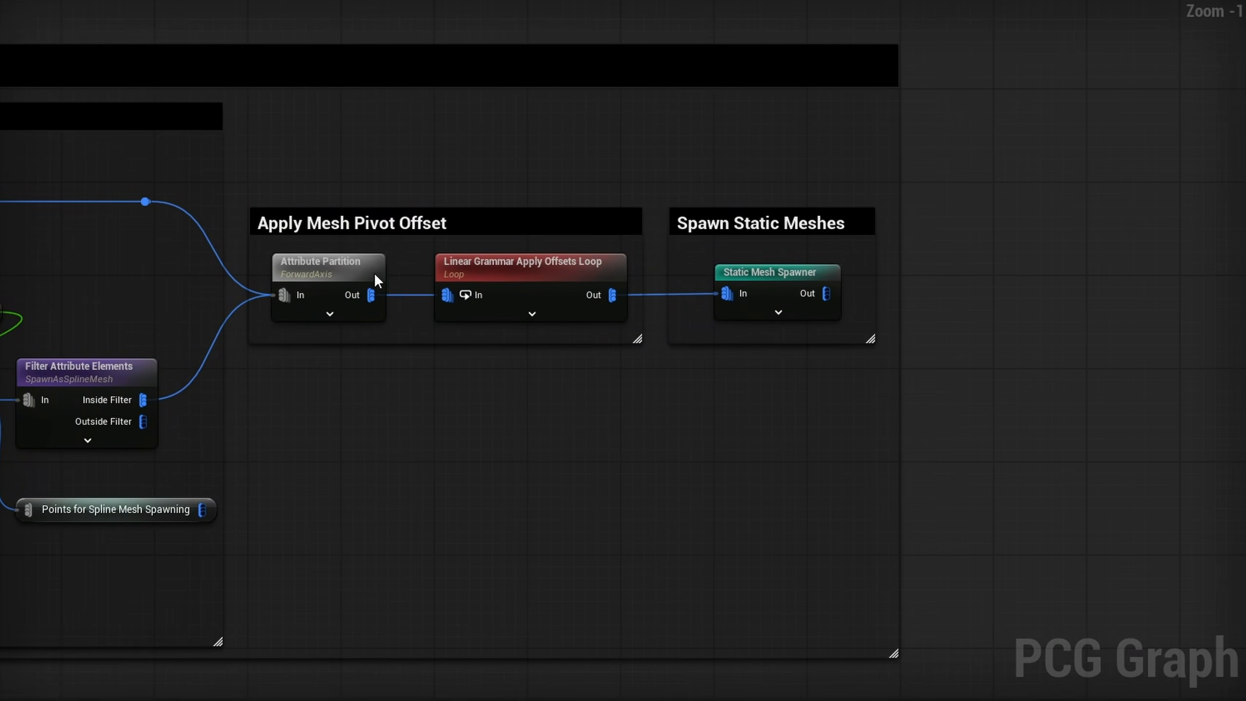
left_click(351, 273)
left_click(565, 287, "shift")
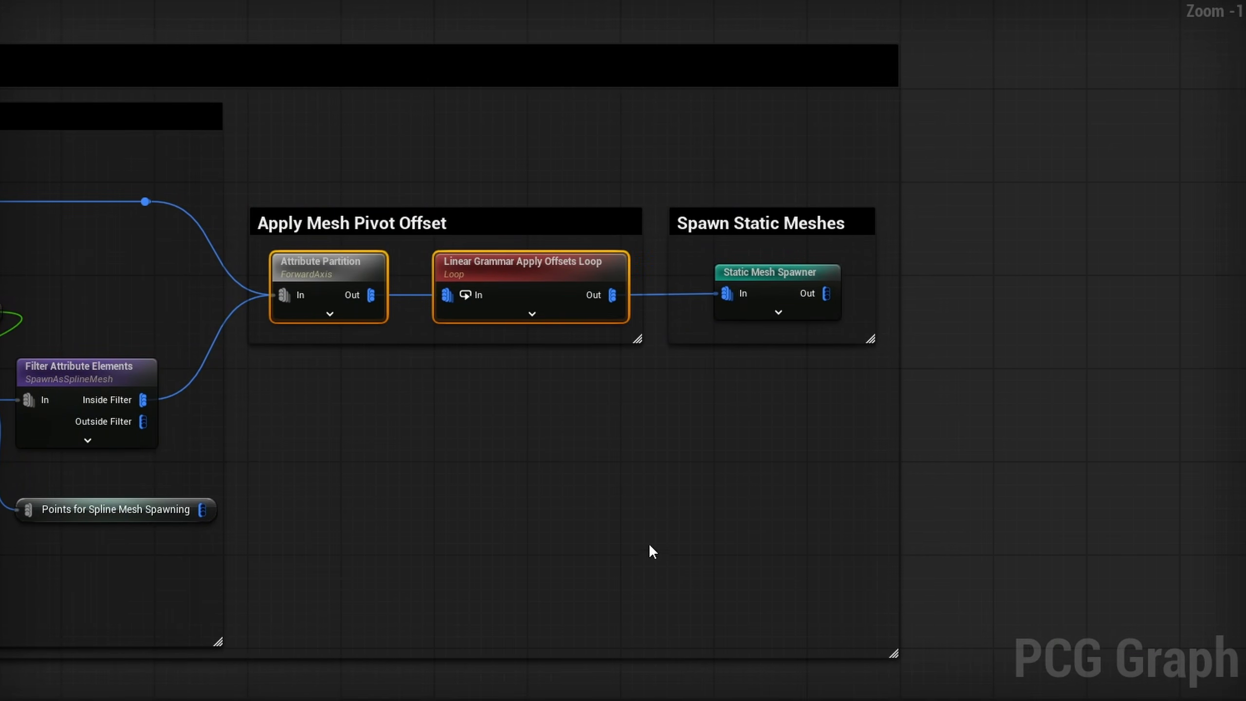
left_click(777, 280, "shift")
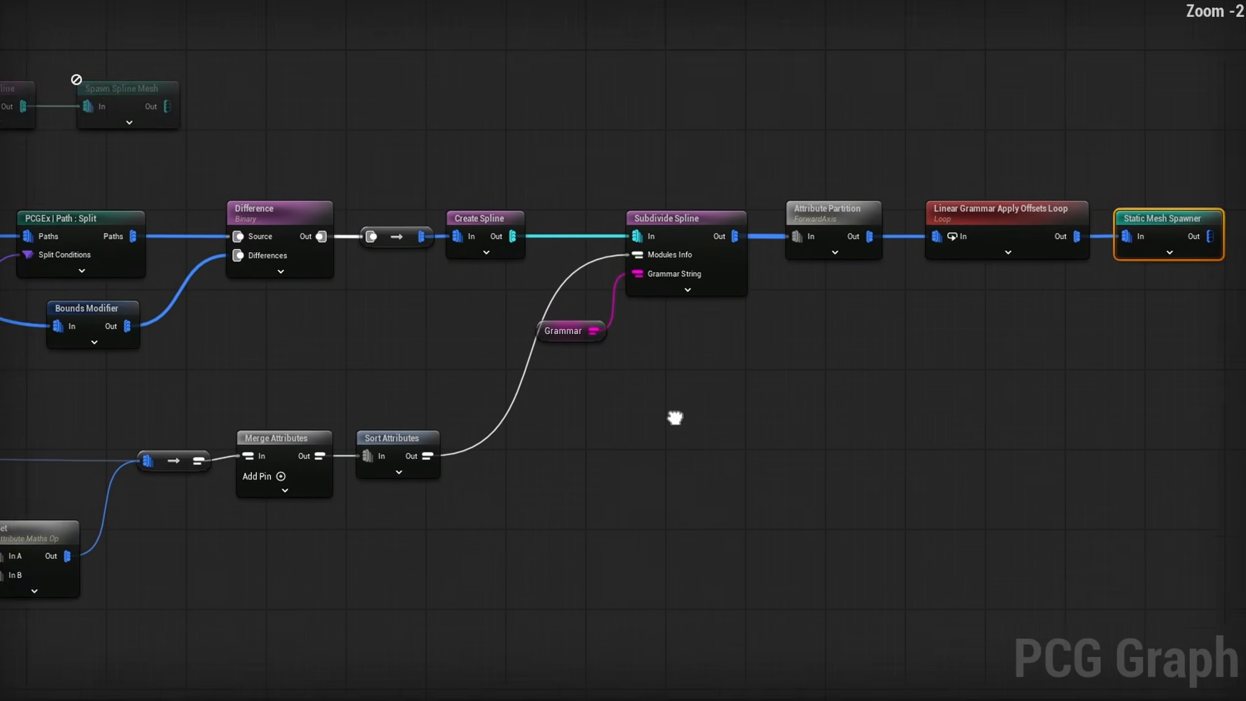
Step: Select the generated PCG_BuildingsWithConnections mesh ring in the level and enable the Modules override in its parameter overrides
right_click_drag(673, 418, 277, 429)
right_click_drag(355, 468, 929, 402)
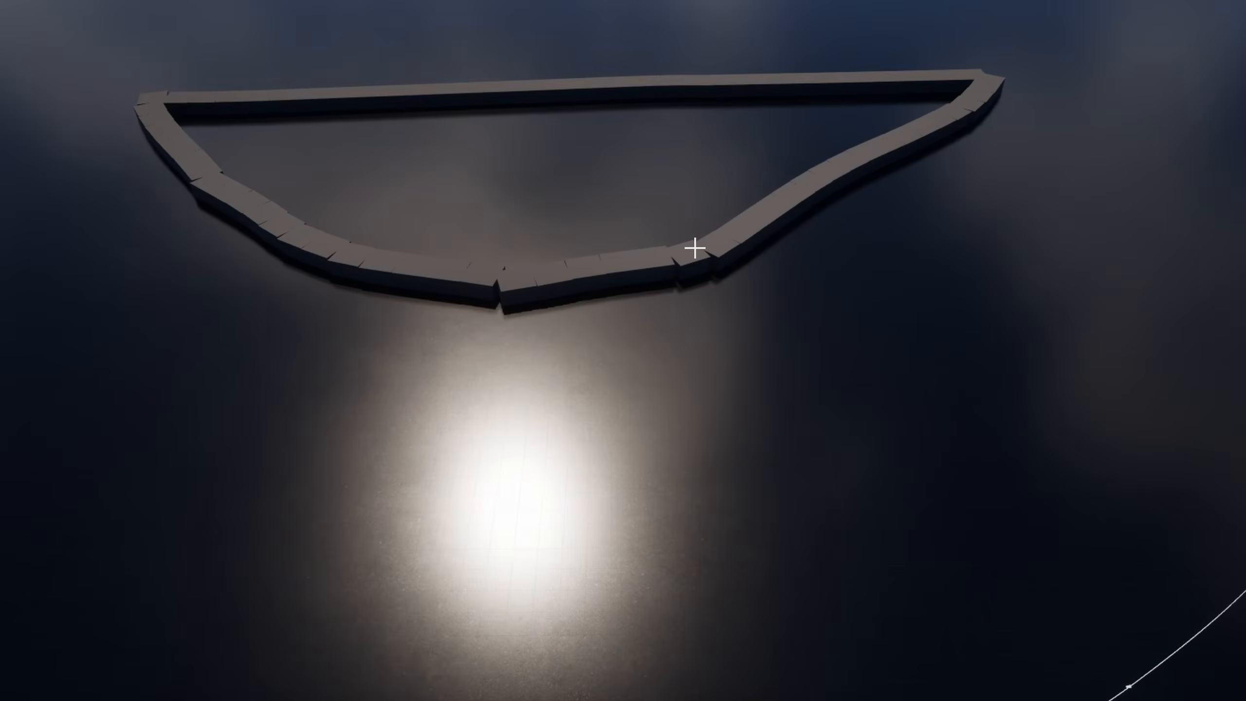
left_click(695, 249)
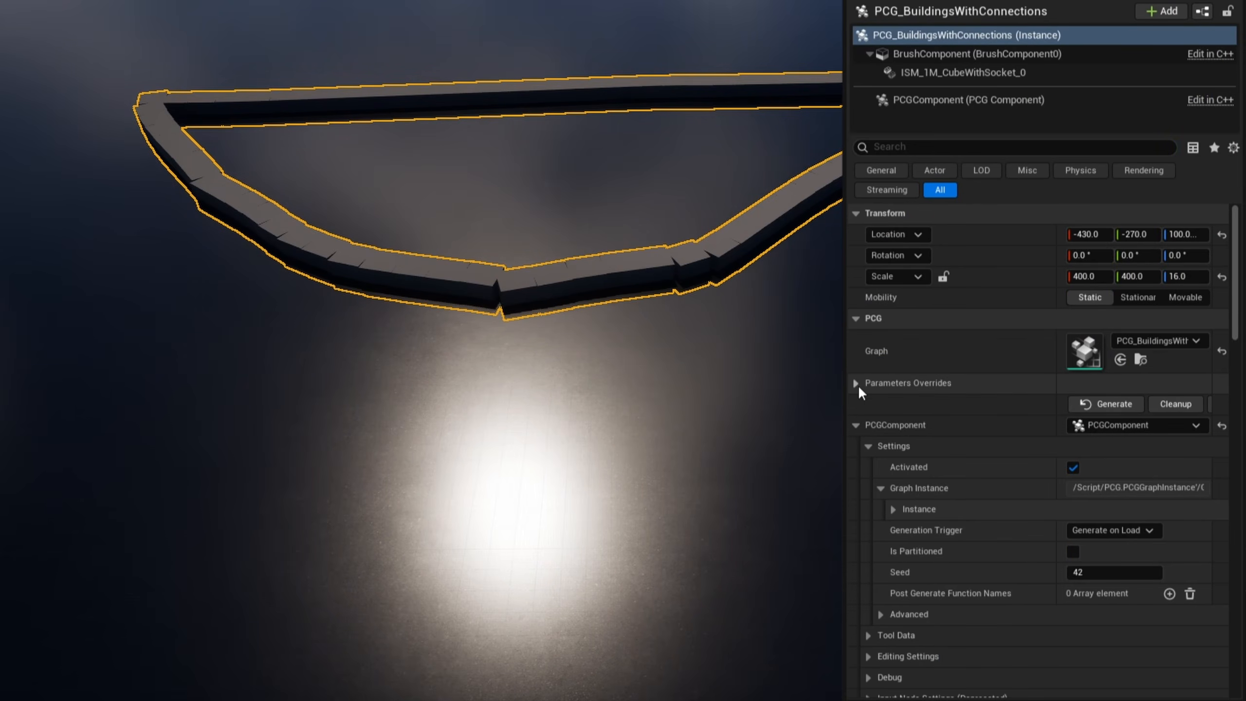
left_click(856, 383)
left_click(883, 425)
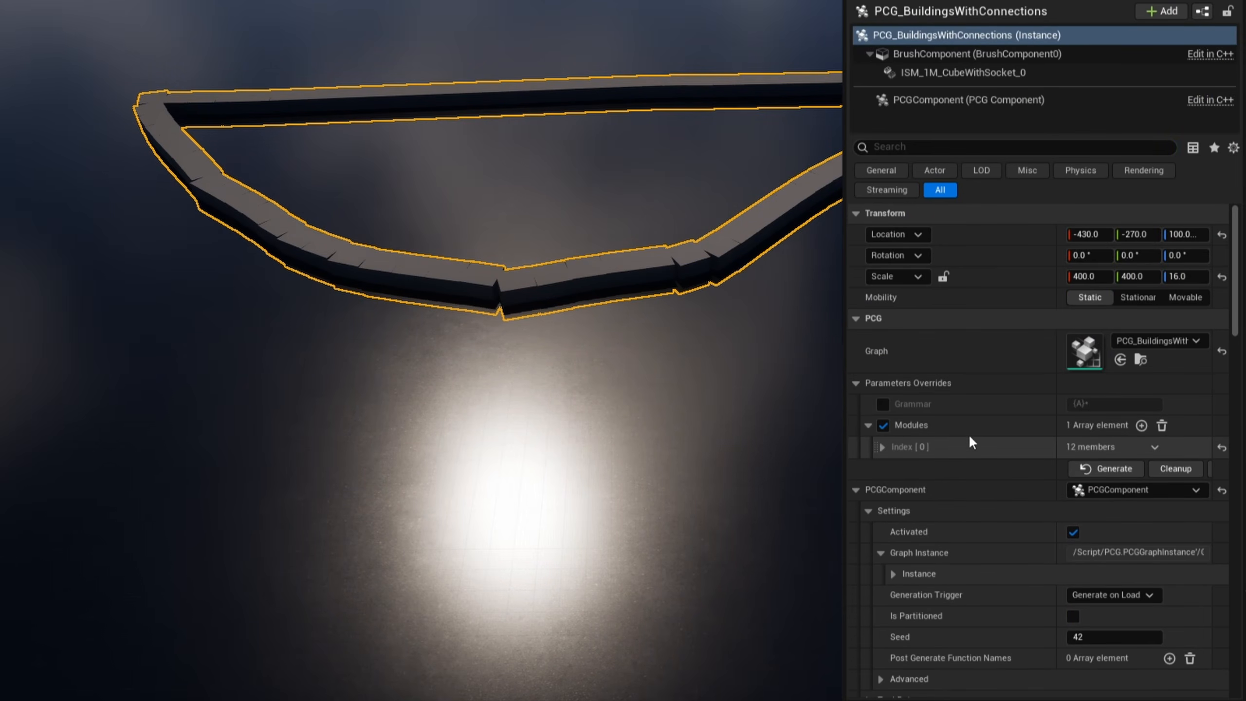
Step: Add a second Modules element with static mesh Cylinder and symbol B, and enable using the mesh bounds as module size
left_click(1141, 425)
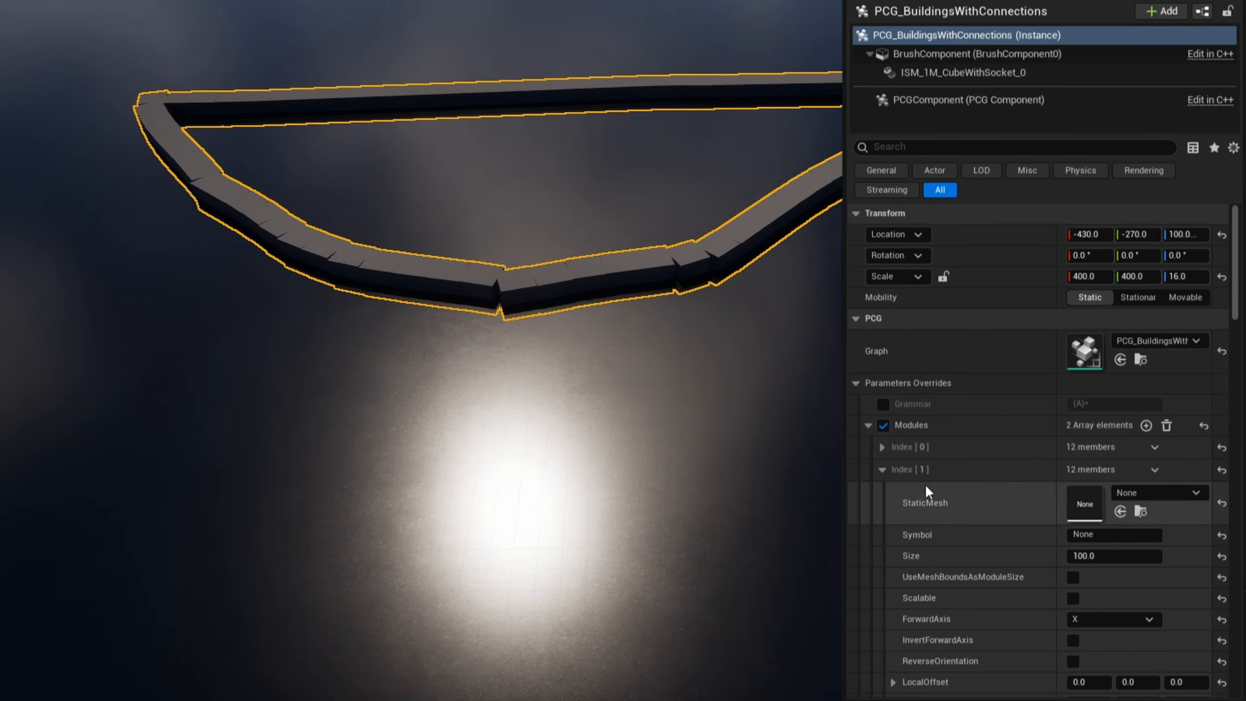
left_click(1149, 493)
type("cylinder")
left_click(1092, 305)
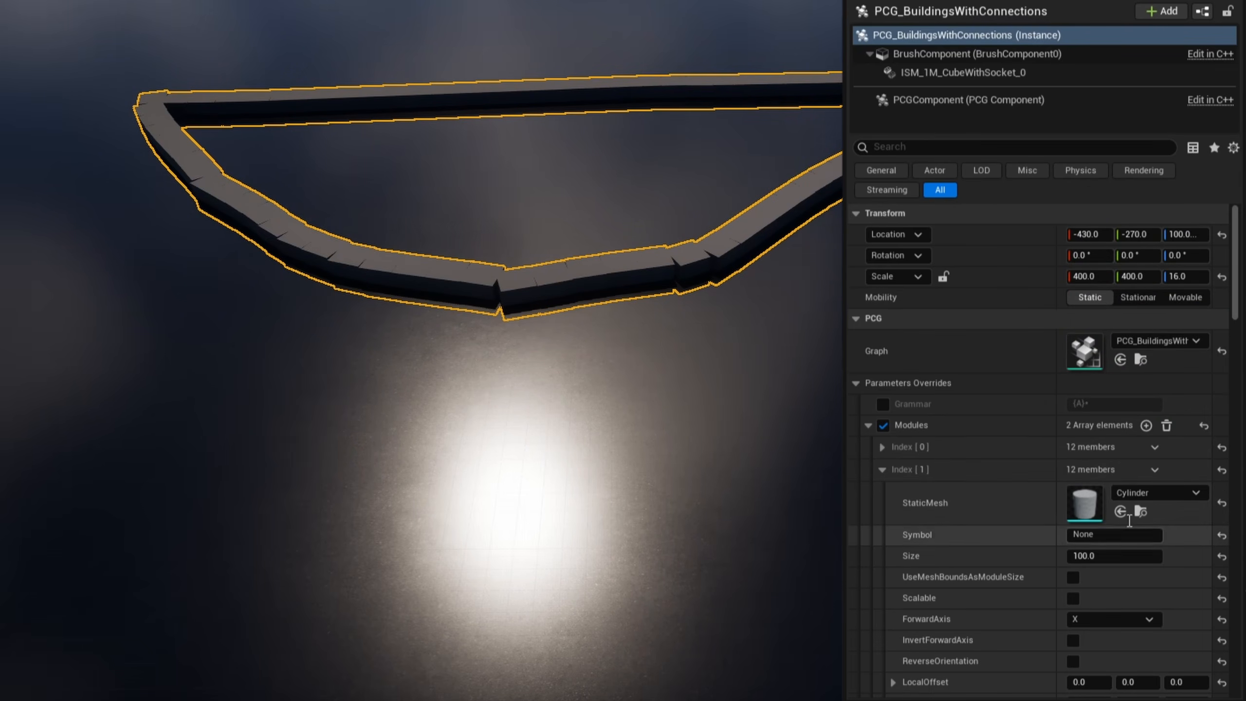
left_click(1124, 534)
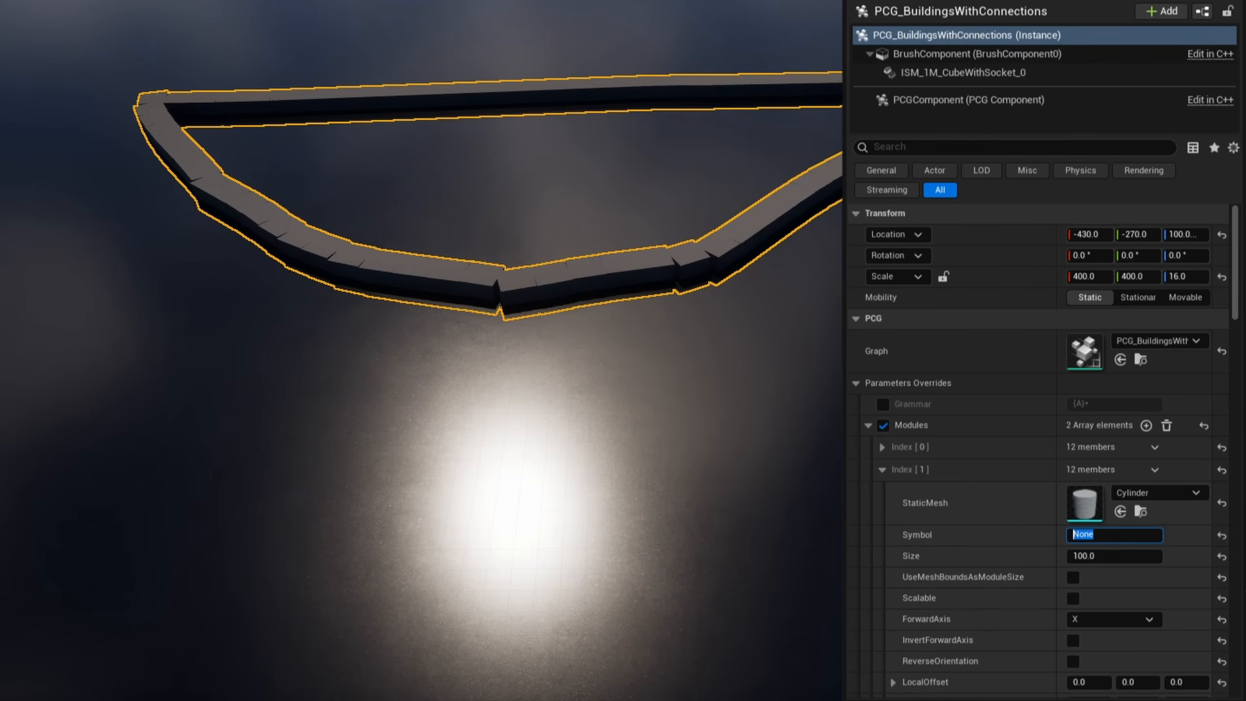
key("Return")
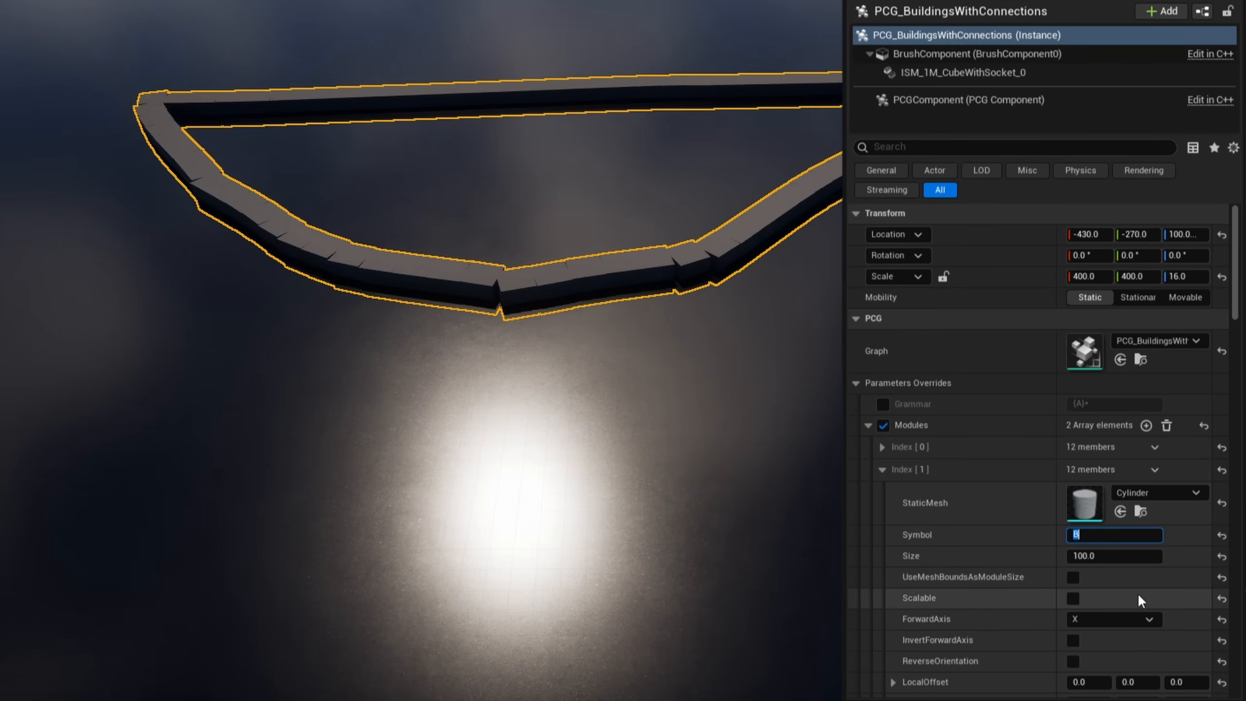
Step: Enable the Grammar override and extend its repeating pattern with module B so it reads {A,B}*
left_click(883, 404)
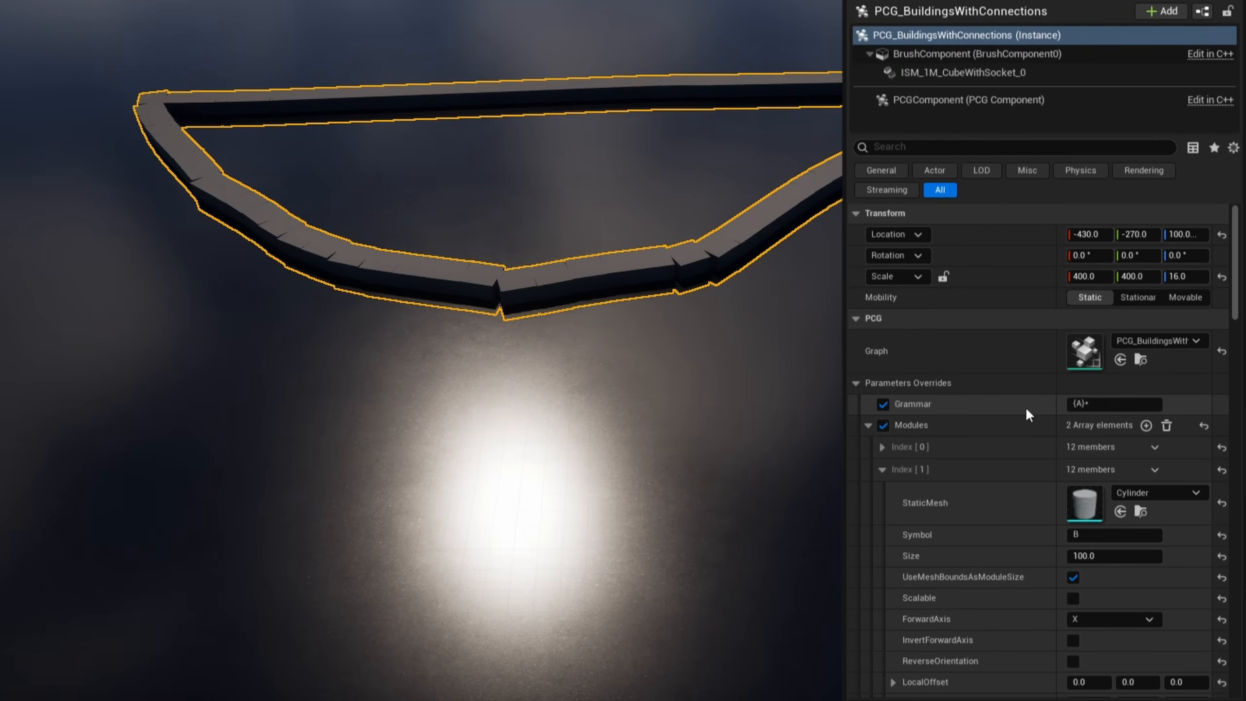
left_click(1104, 404)
left_click(1082, 404)
type(",B")
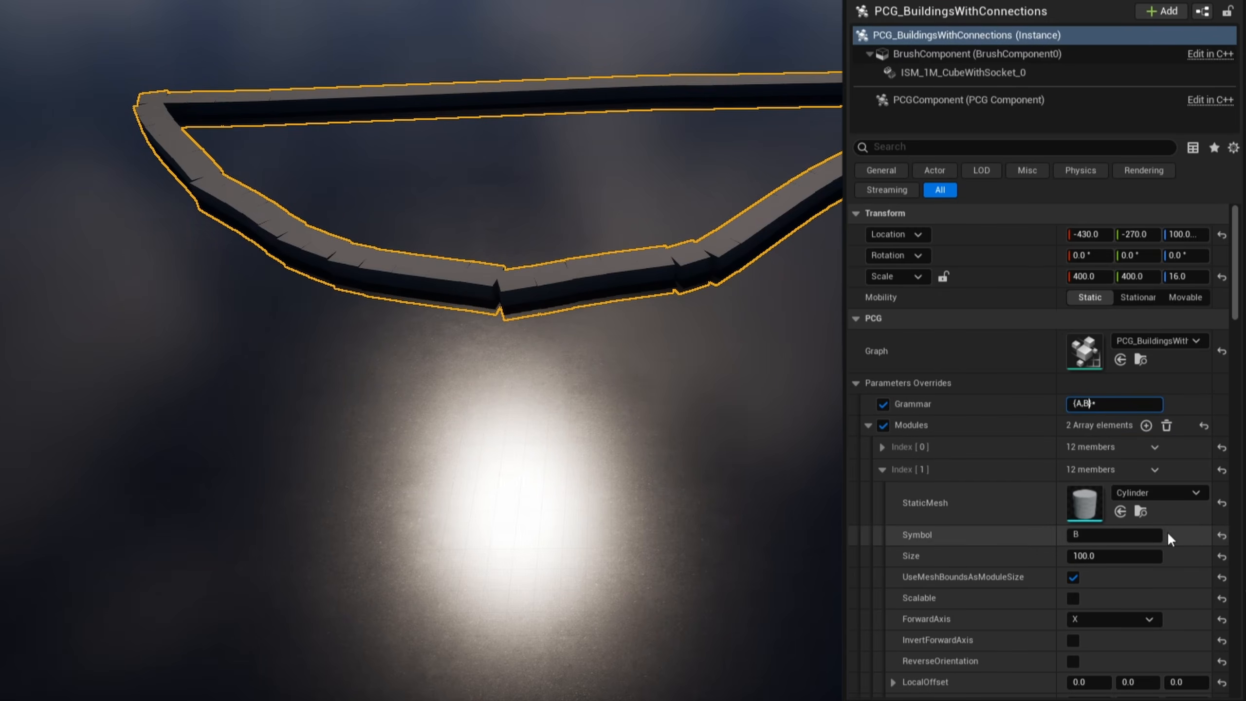
key("Left")
key("Left")
key("Left")
key("Right")
key("Right")
key("Right")
key("Right")
key("Right")
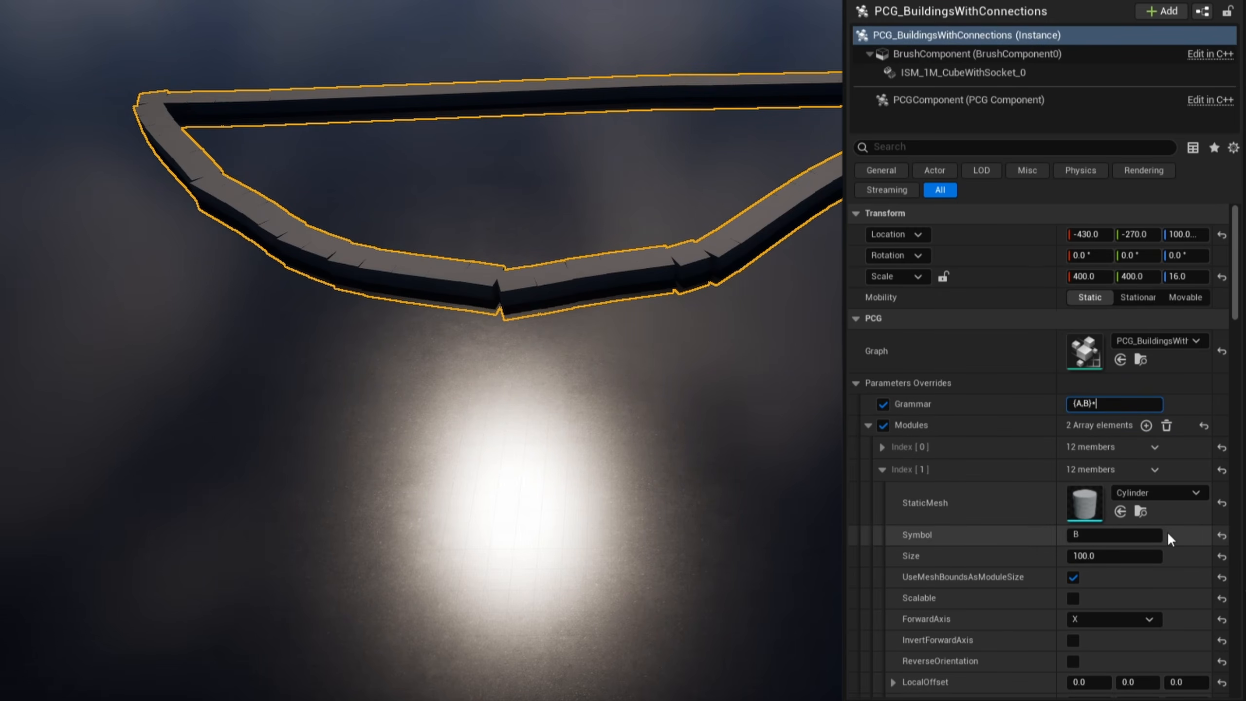
key("Return")
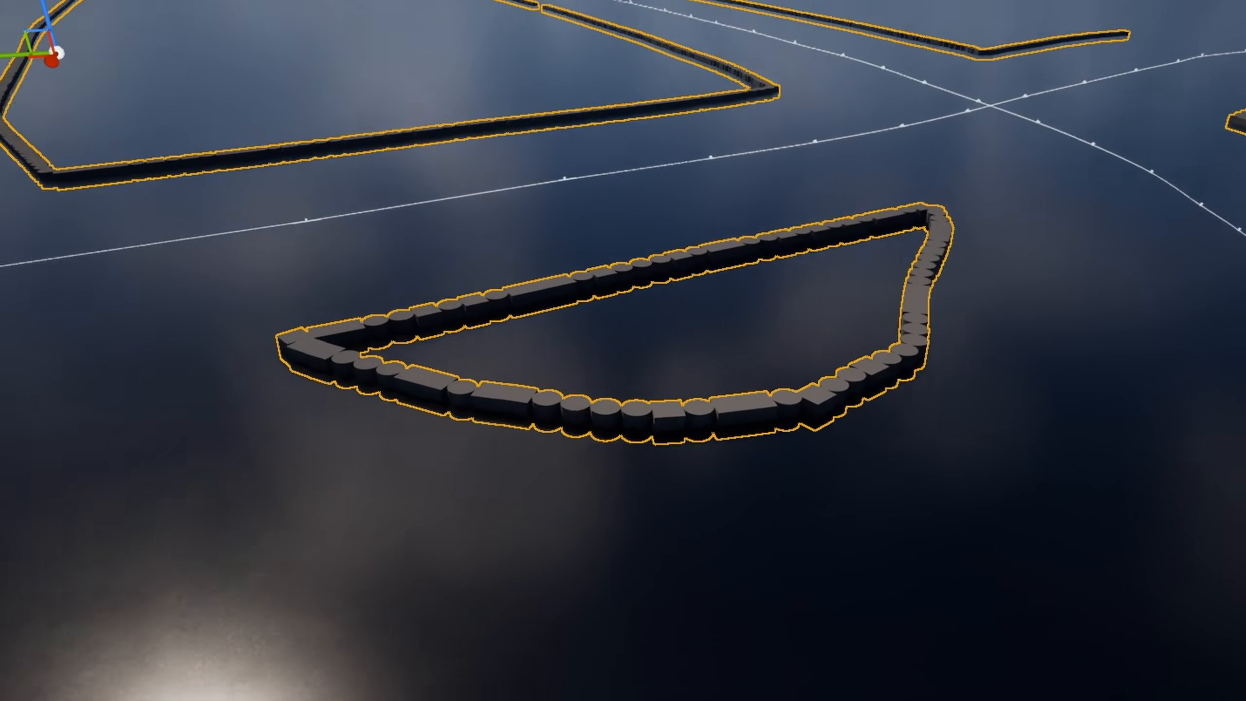
Step: Assign building-type-a from the CityKit_Suburban folder as the static mesh of the first module, Index 0
scroll(718, 390, "down", 4)
mouse_move(763, 386)
right_mouse_down()
mouse_move(677, 388)
mouse_move(763, 386)
right_mouse_up()
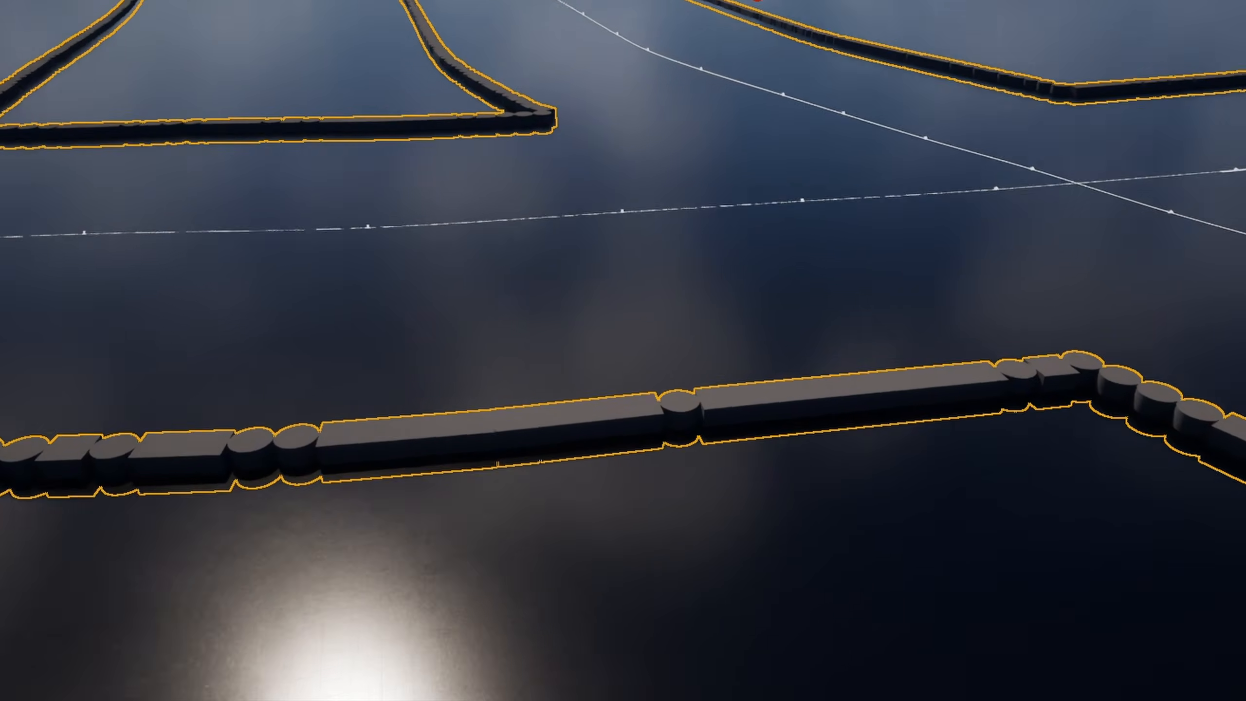
mouse_move(1049, 426)
right_mouse_down()
mouse_move(1052, 376)
mouse_move(946, 443)
mouse_move(1049, 426)
right_mouse_up()
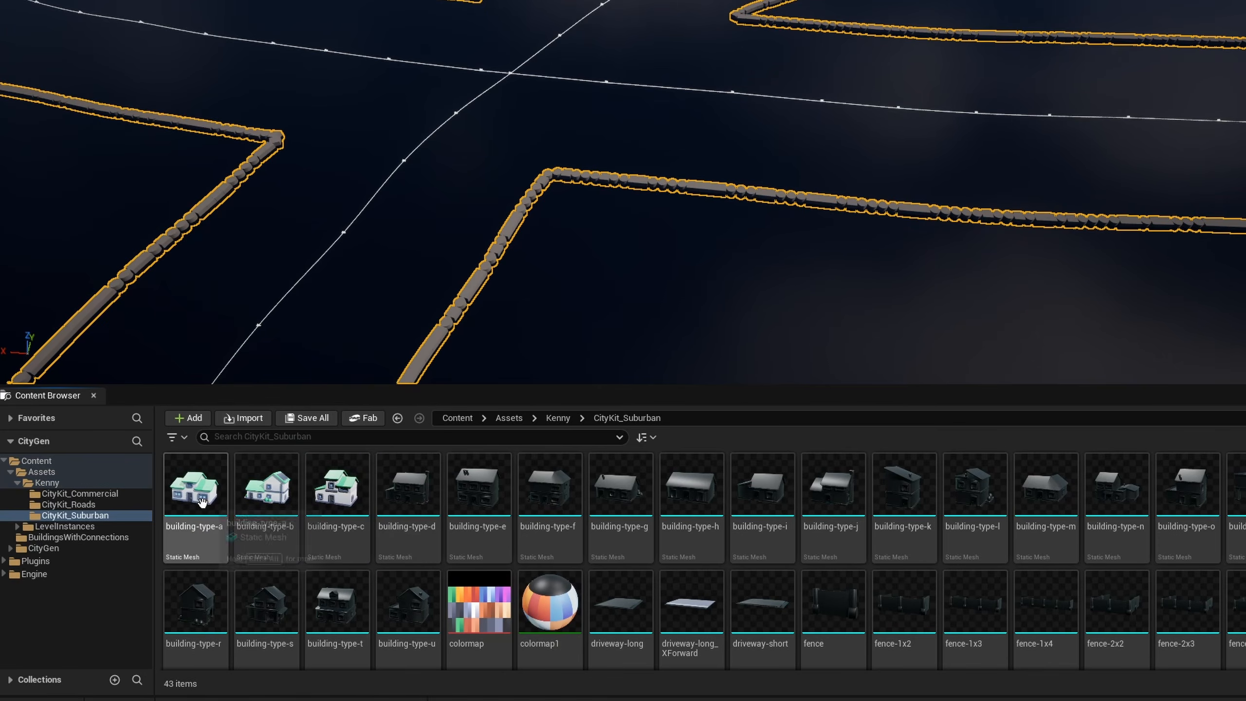
left_click(195, 486)
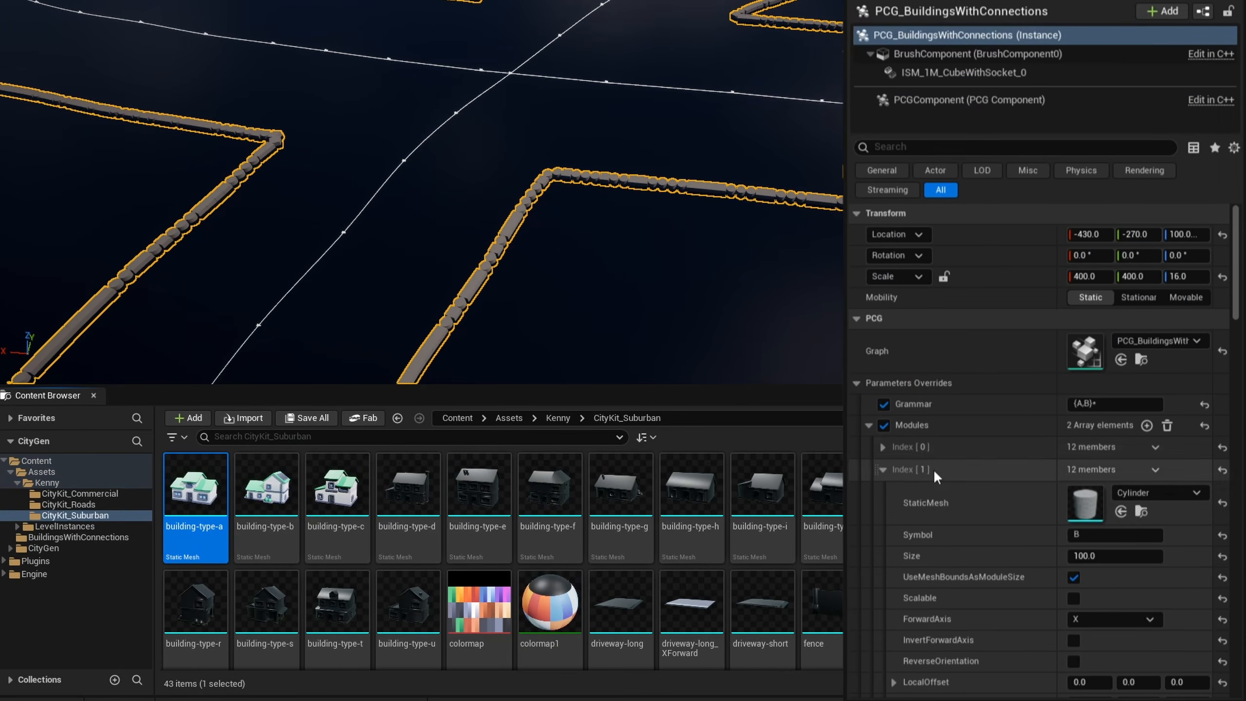
left_click(882, 447)
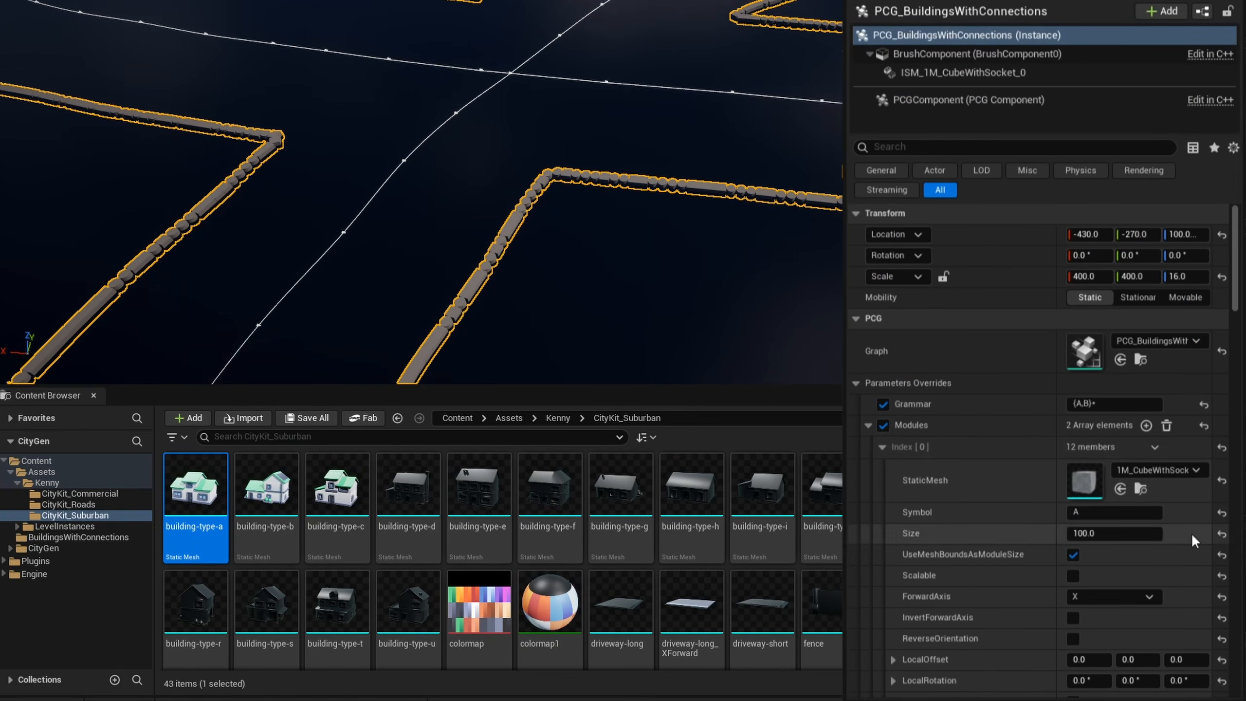
left_click(1124, 491)
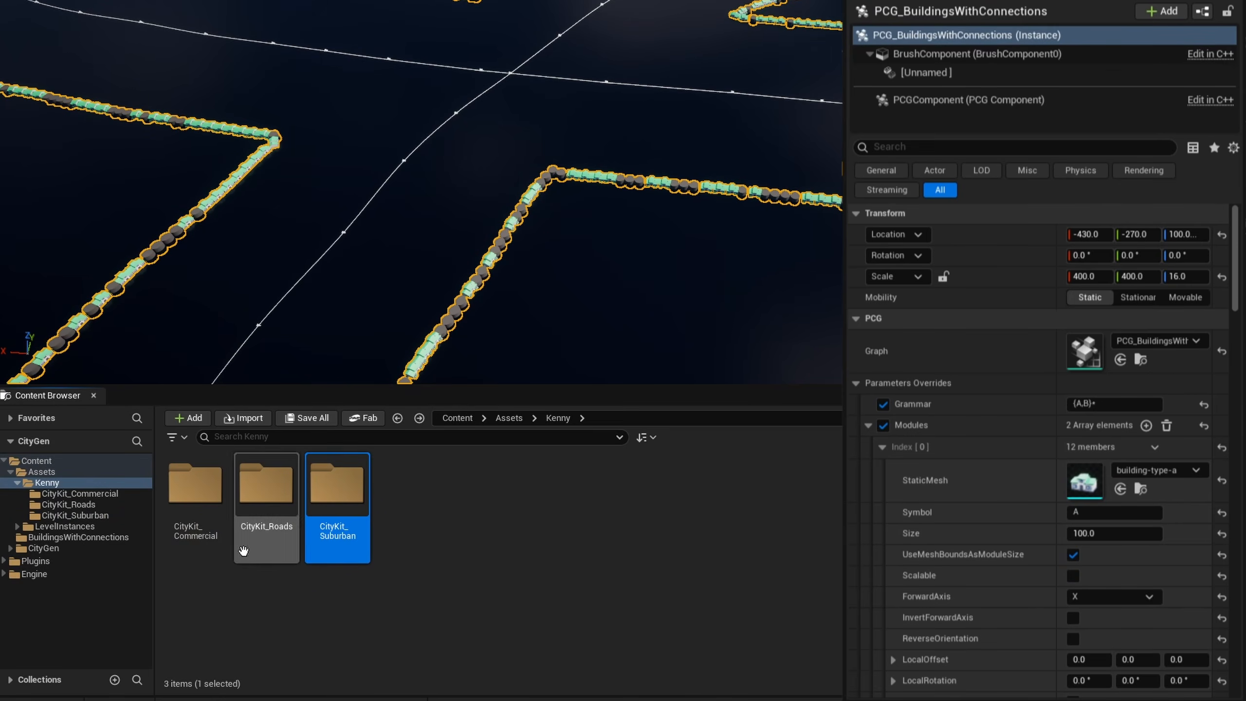
Step: Assign building-skyscraper-e from the CityKit_Commercial folder as the static mesh of the second module, Index 1
double_click(195, 486)
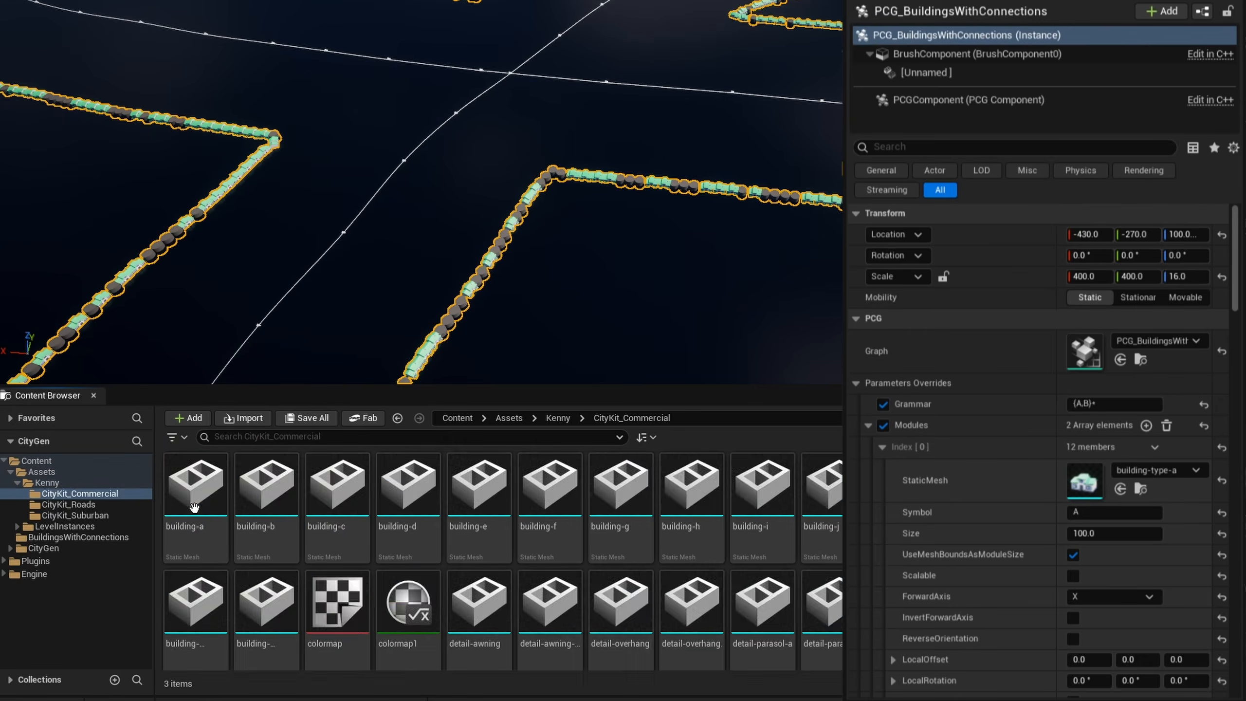
left_click(295, 605)
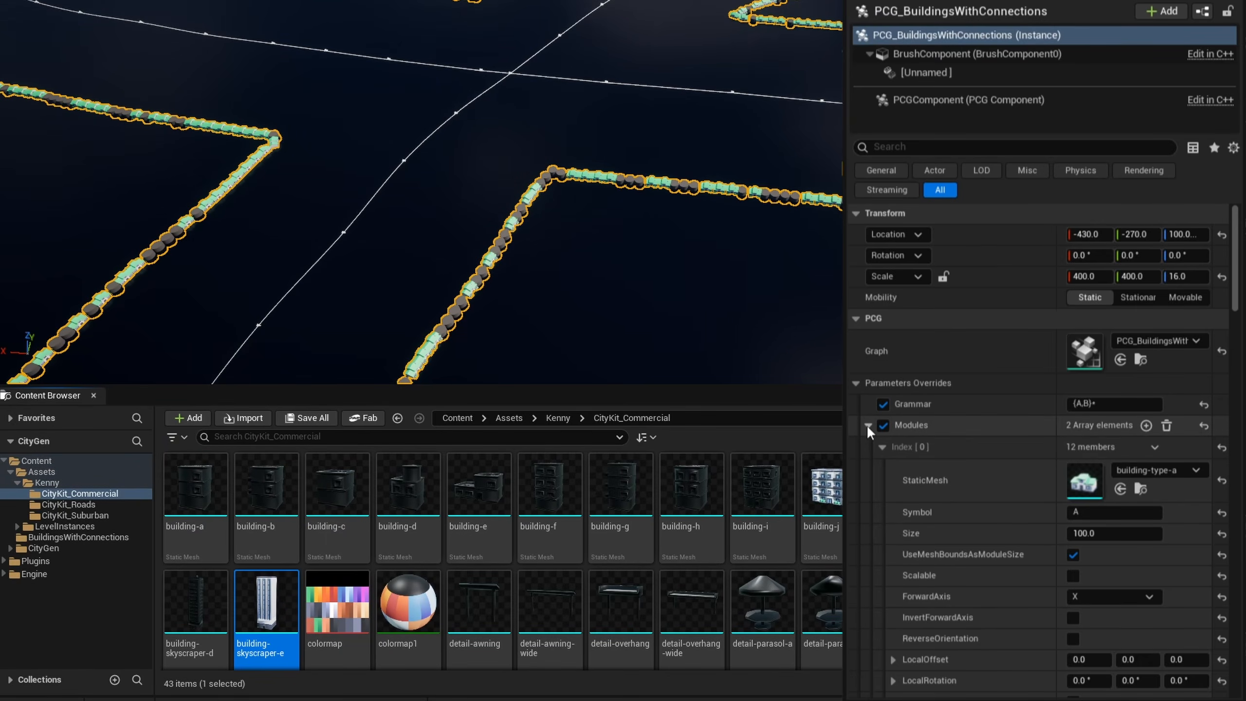
left_click(882, 446)
left_click(1121, 510)
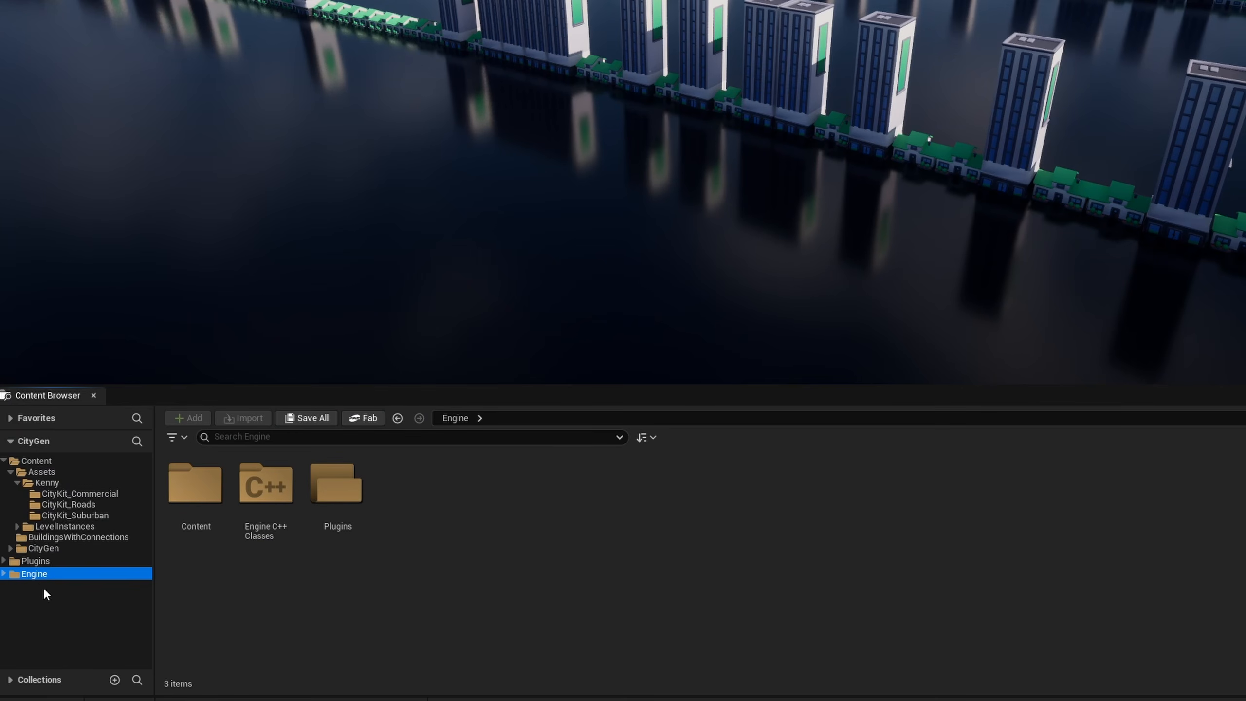
Step: Search the Engine content for "character", place the TutorialTPP mannequin beside the buildings as a temporary scale reference, and delete it
left_click(259, 437)
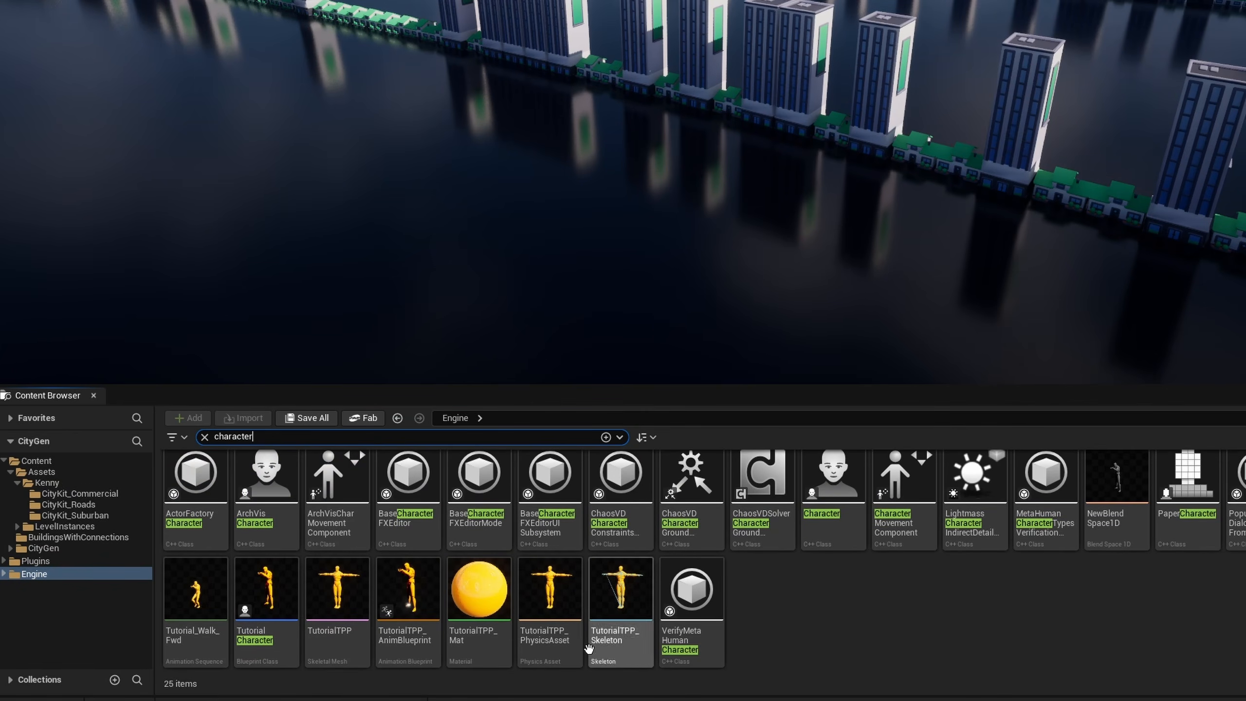
left_click_drag(347, 620, 492, 545)
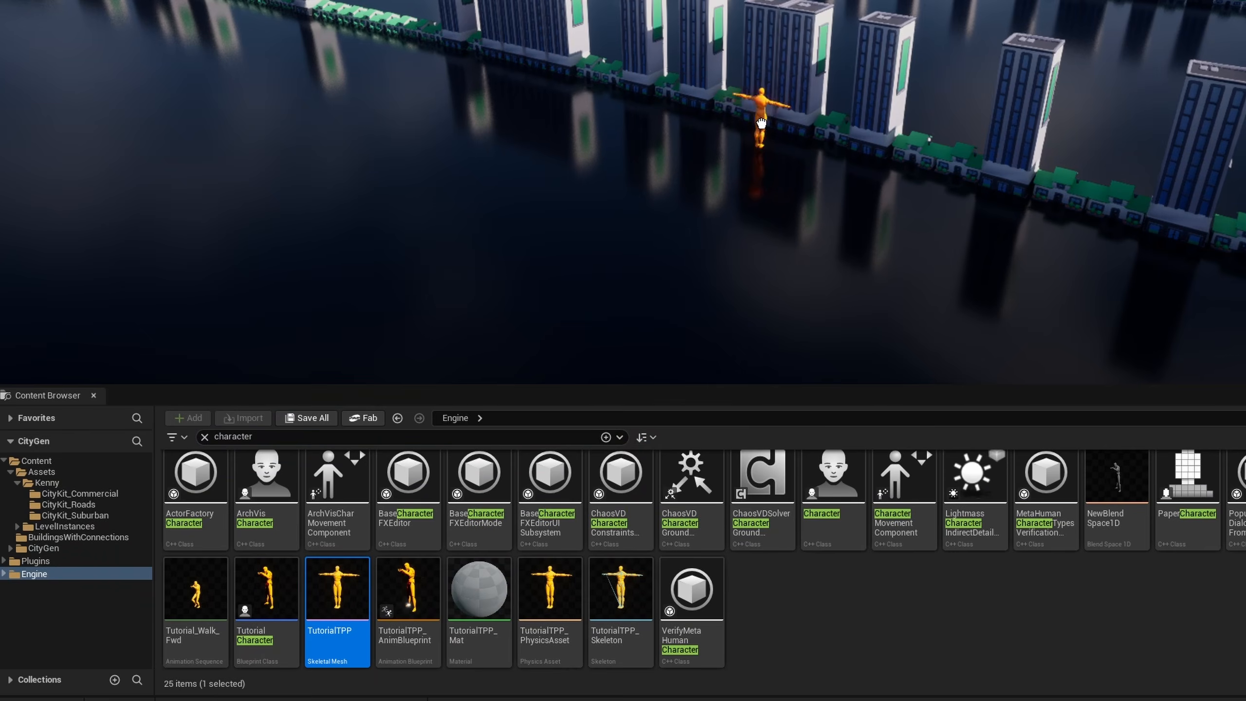
left_click_drag(762, 123, 761, 122)
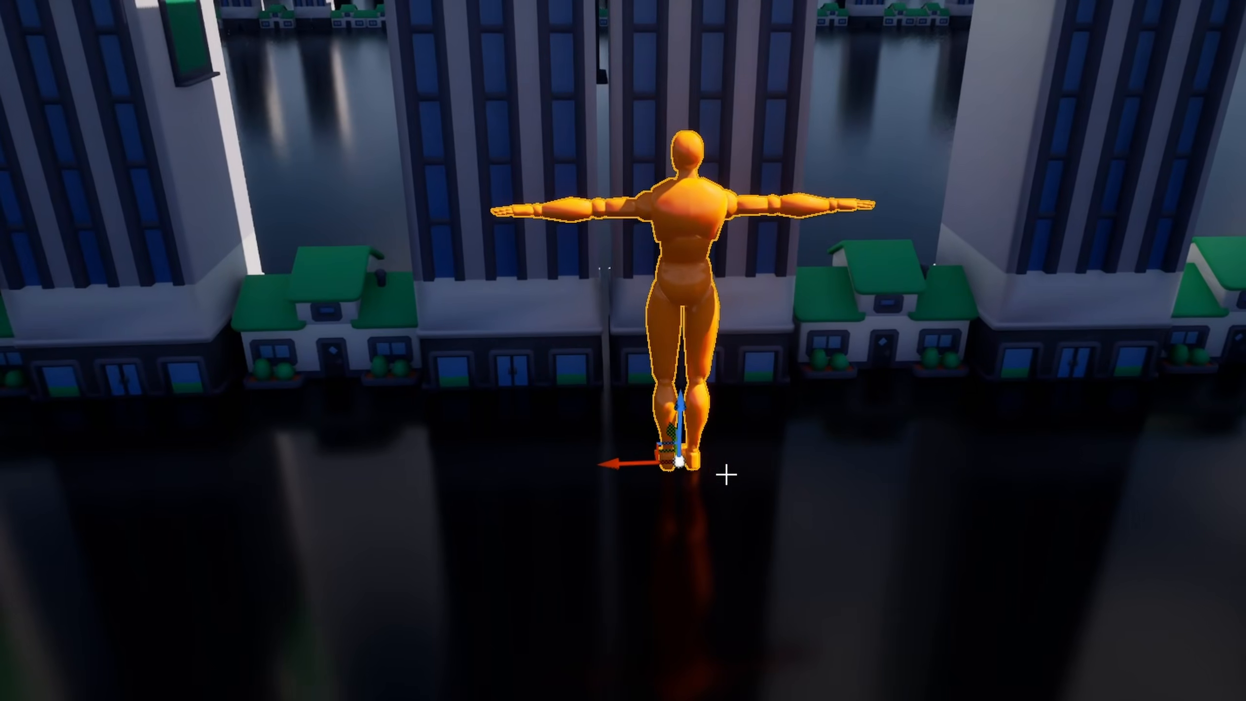
right_click_drag(726, 473, 701, 413)
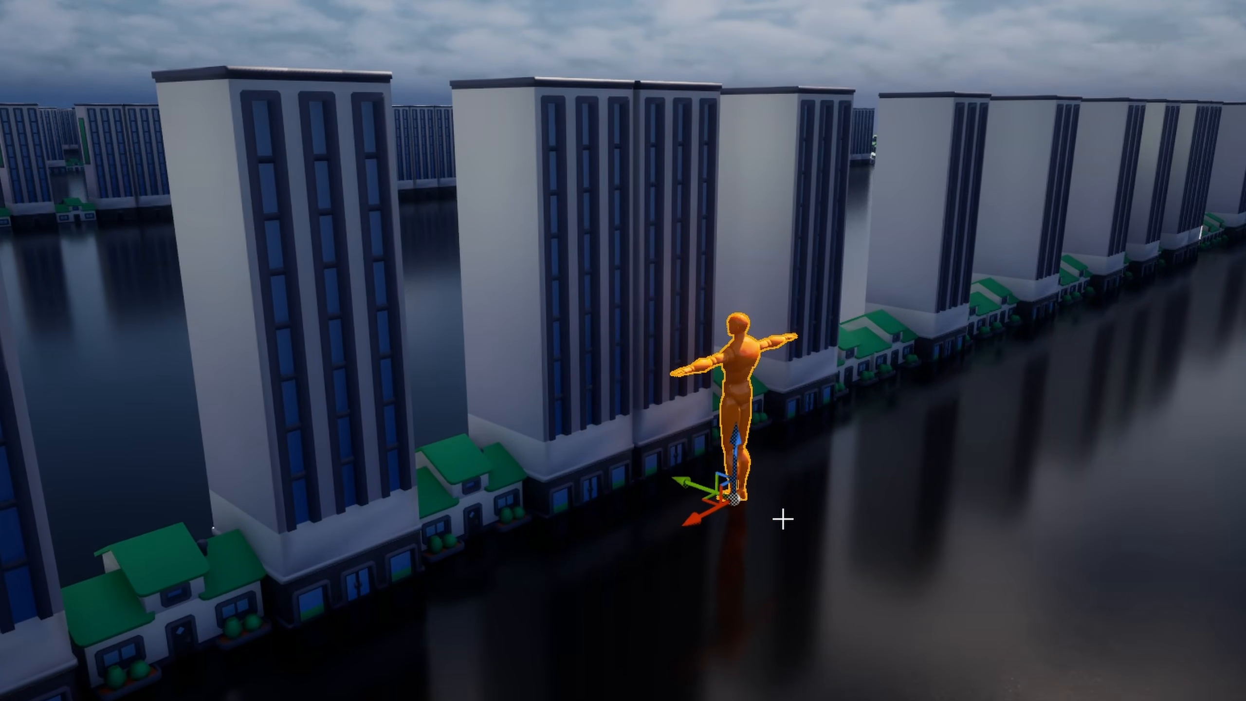
key("Delete")
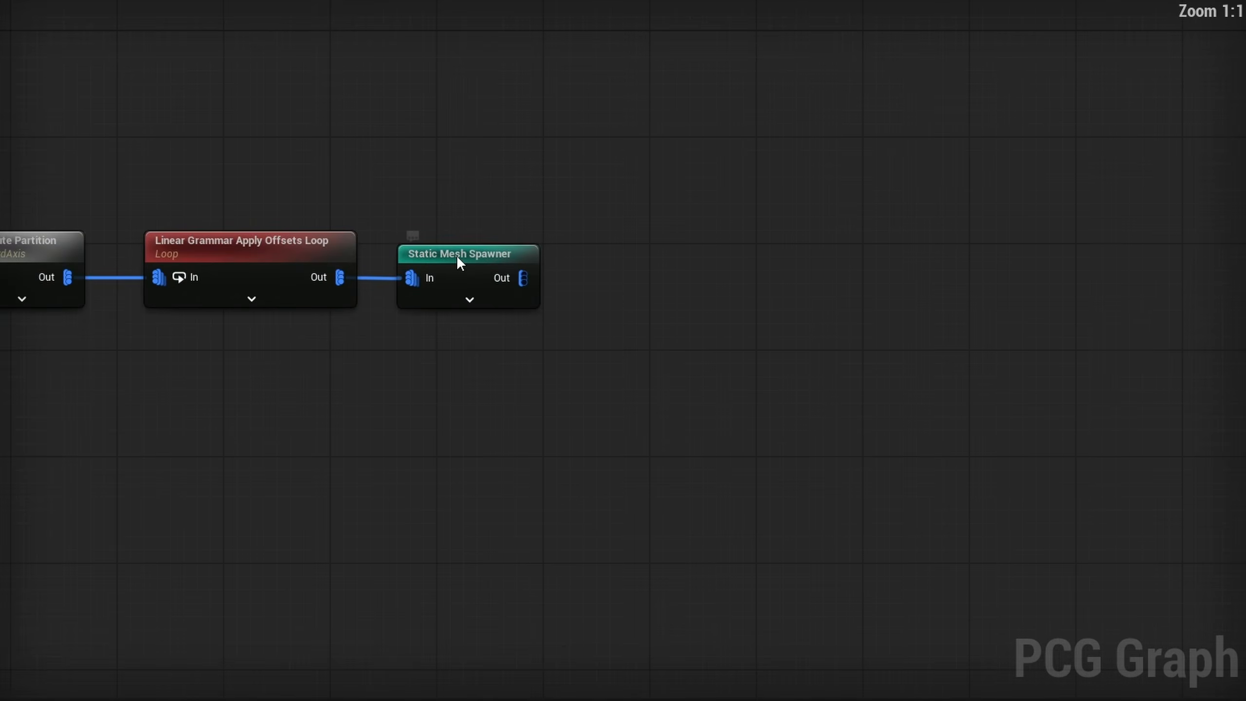
Step: Insert a Transform Points node between Linear Grammar Apply Offsets Loop and Static Mesh Spawner
left_click_drag(457, 255, 801, 256)
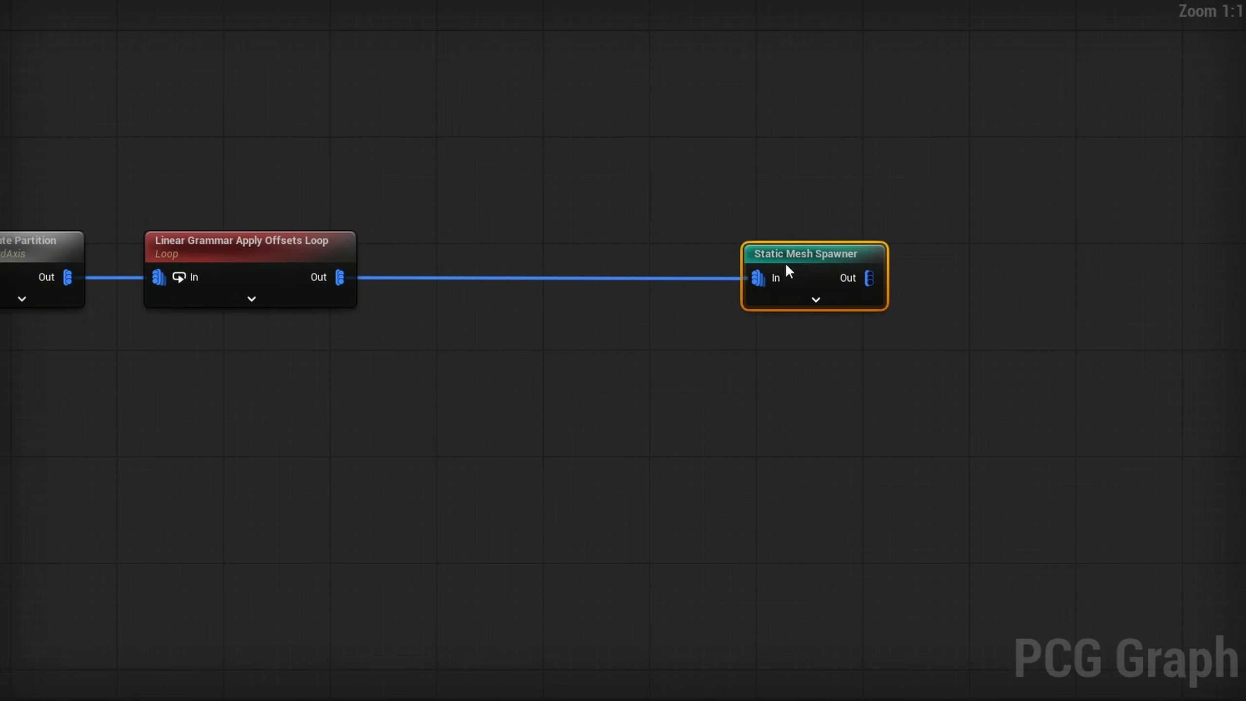
left_click(335, 278, "alt")
left_click_drag(448, 275, 449, 275)
type("transform")
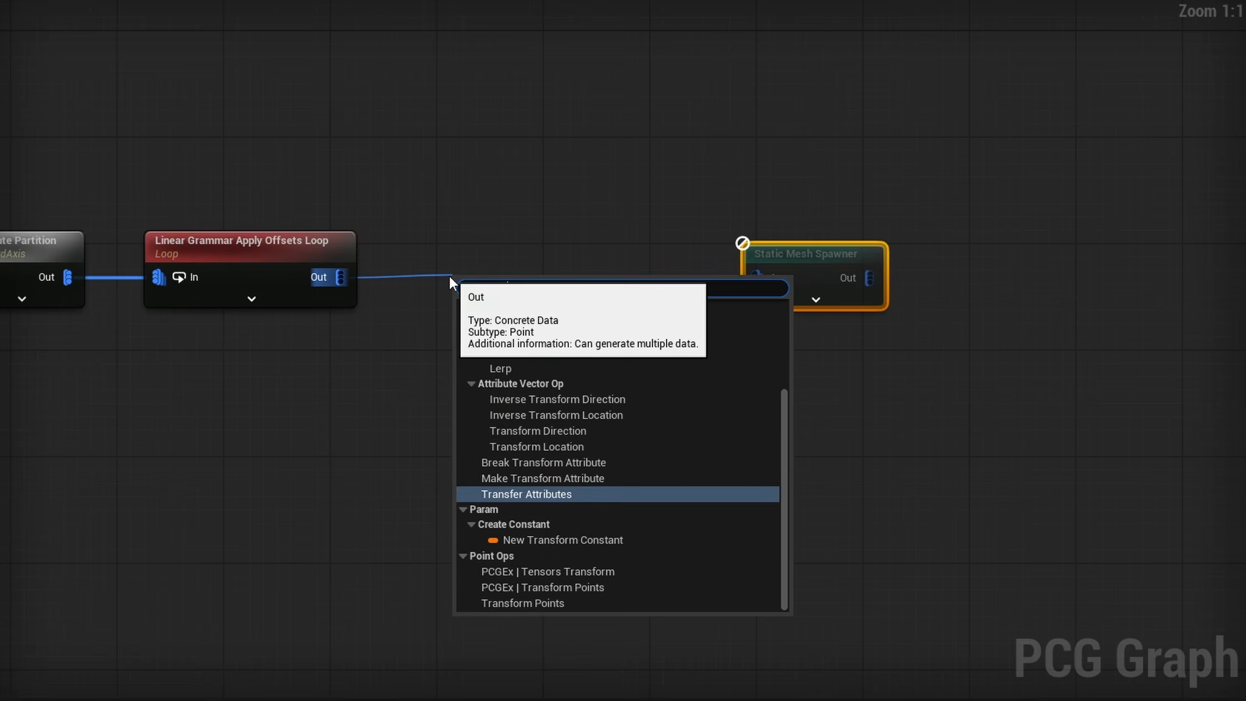
key("Return")
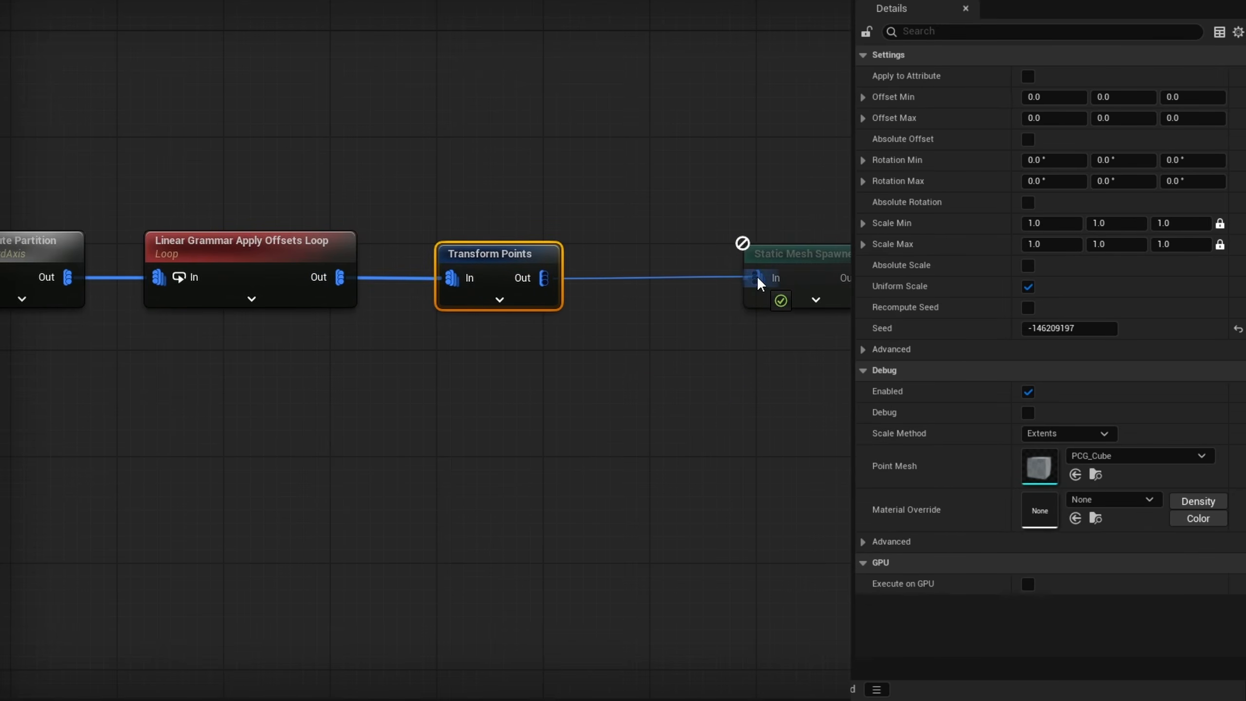
left_click_drag(758, 284, 758, 281)
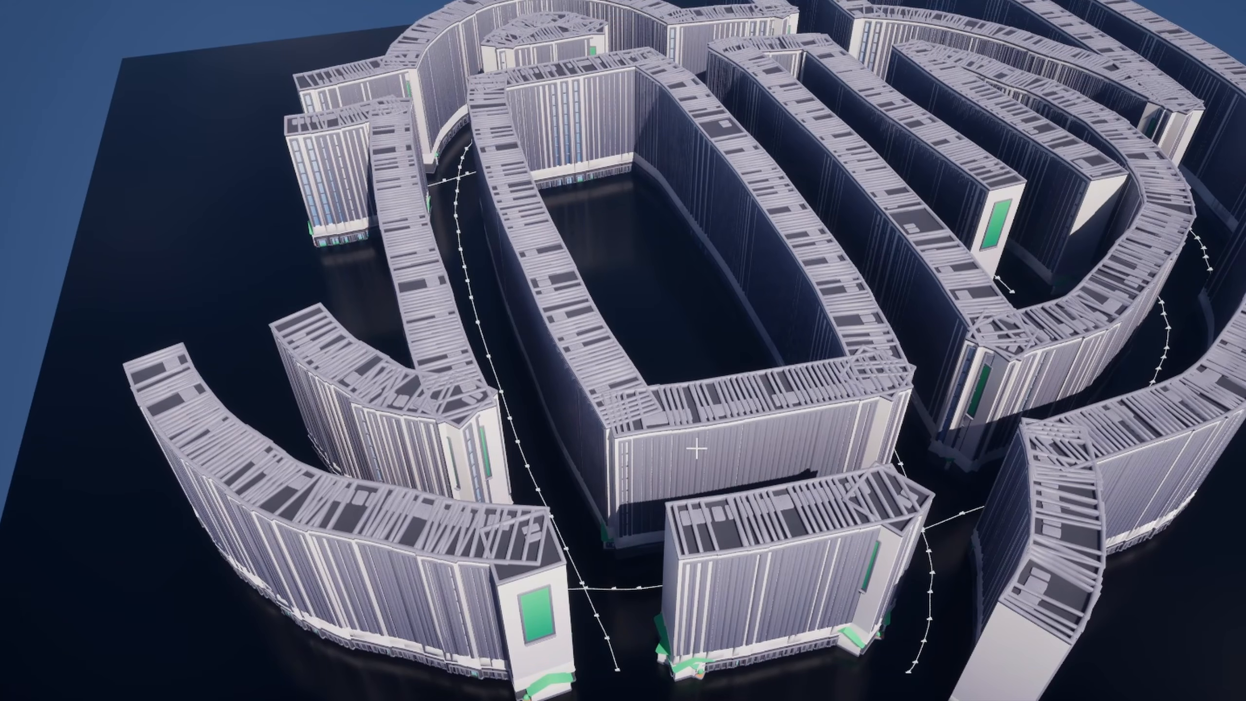
Step: Add a graph parameter named BuildingScale with a default value of 1.0
right_click_drag(719, 531, 598, 477)
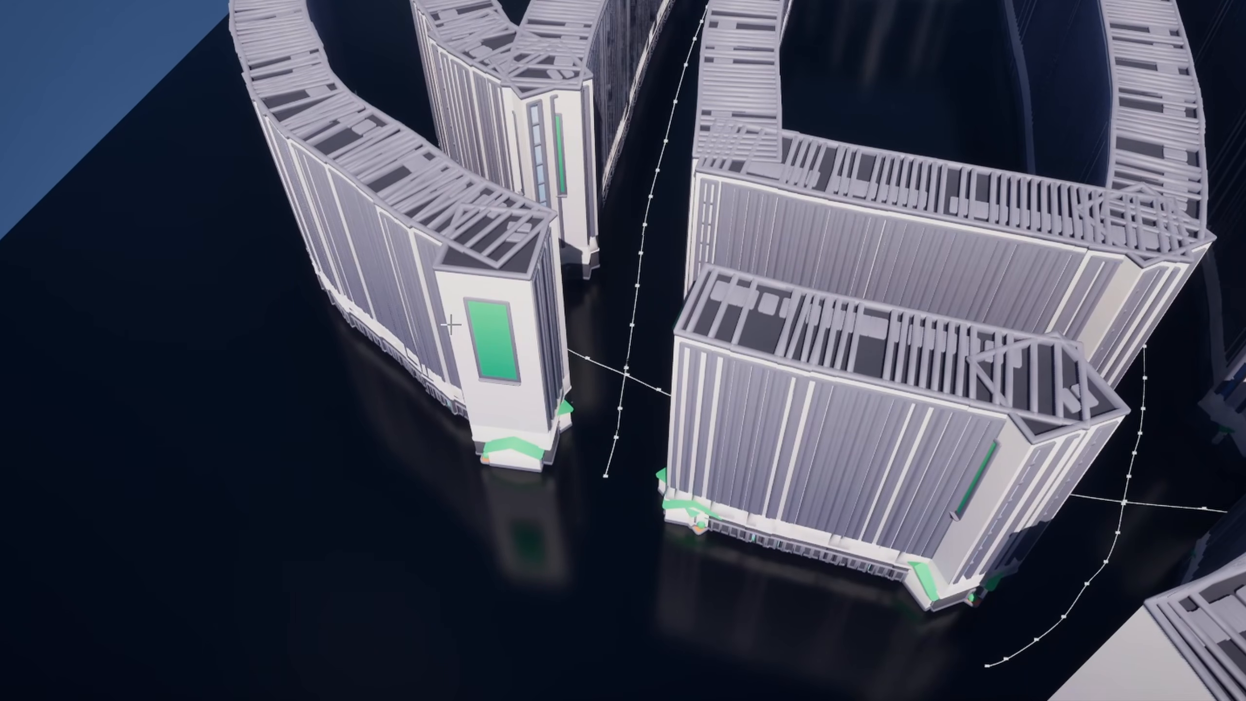
right_click_drag(465, 312, 606, 599)
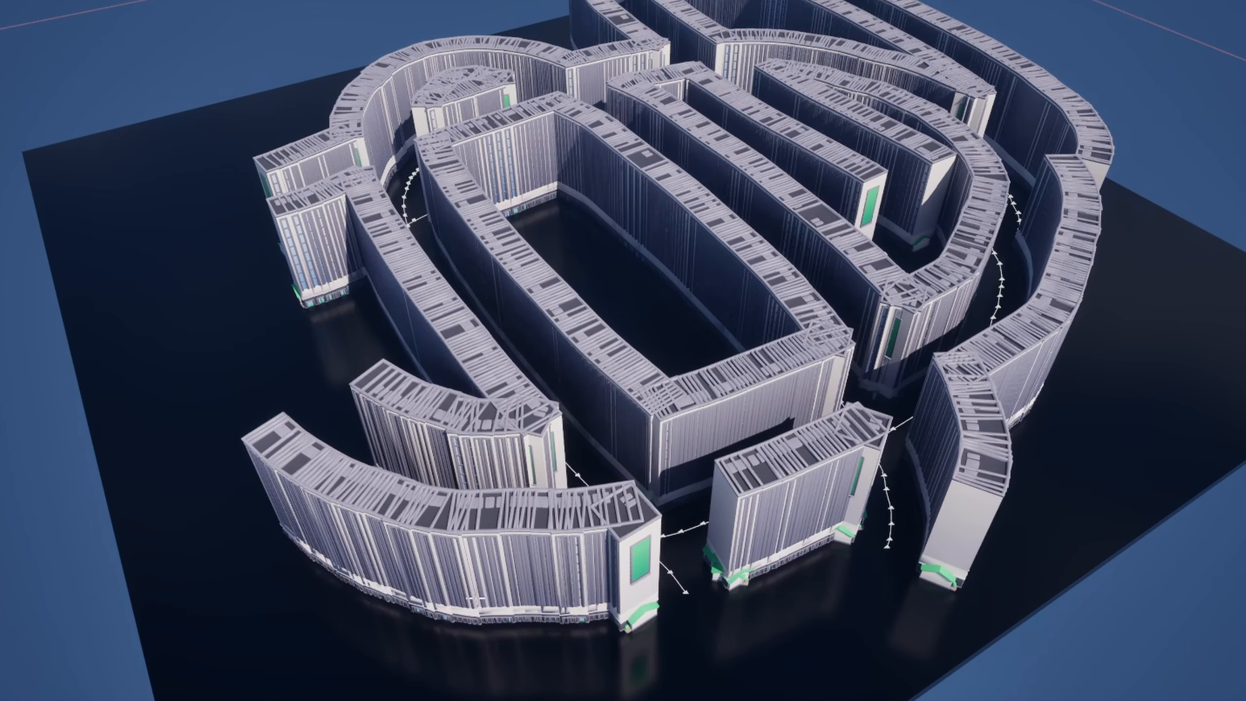
right_click_drag(435, 608, 603, 584)
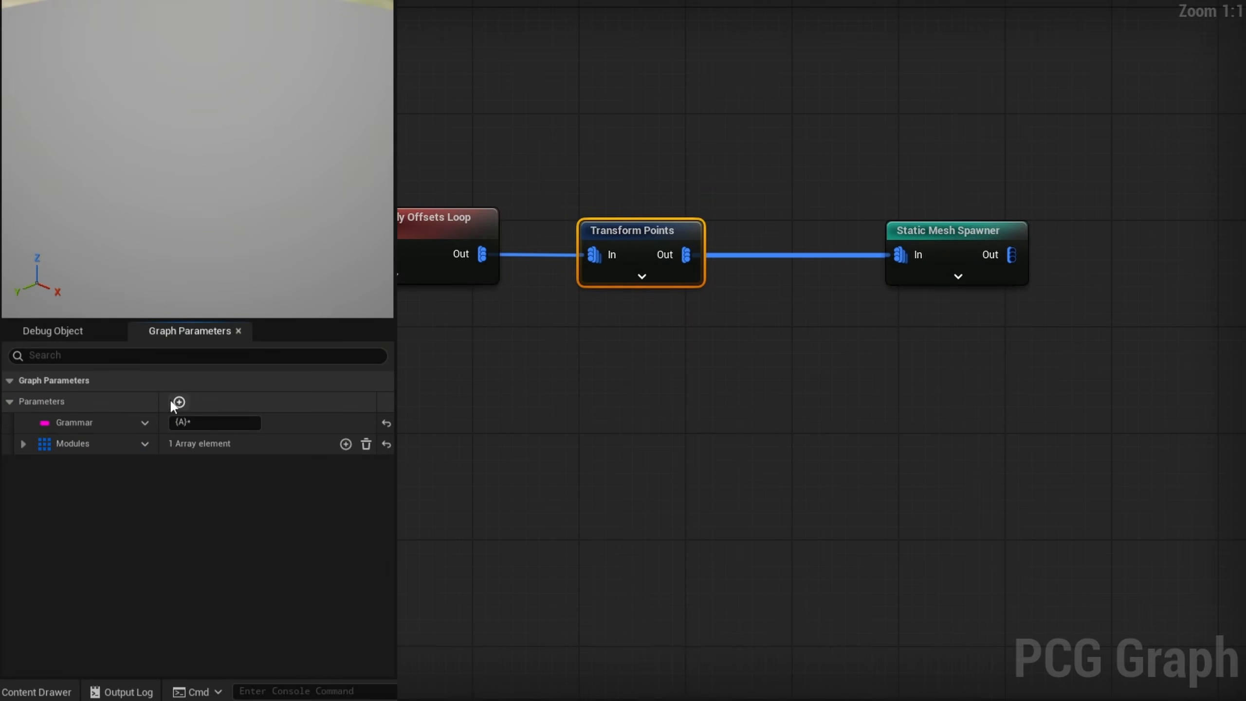
left_click(179, 403)
double_click(77, 464)
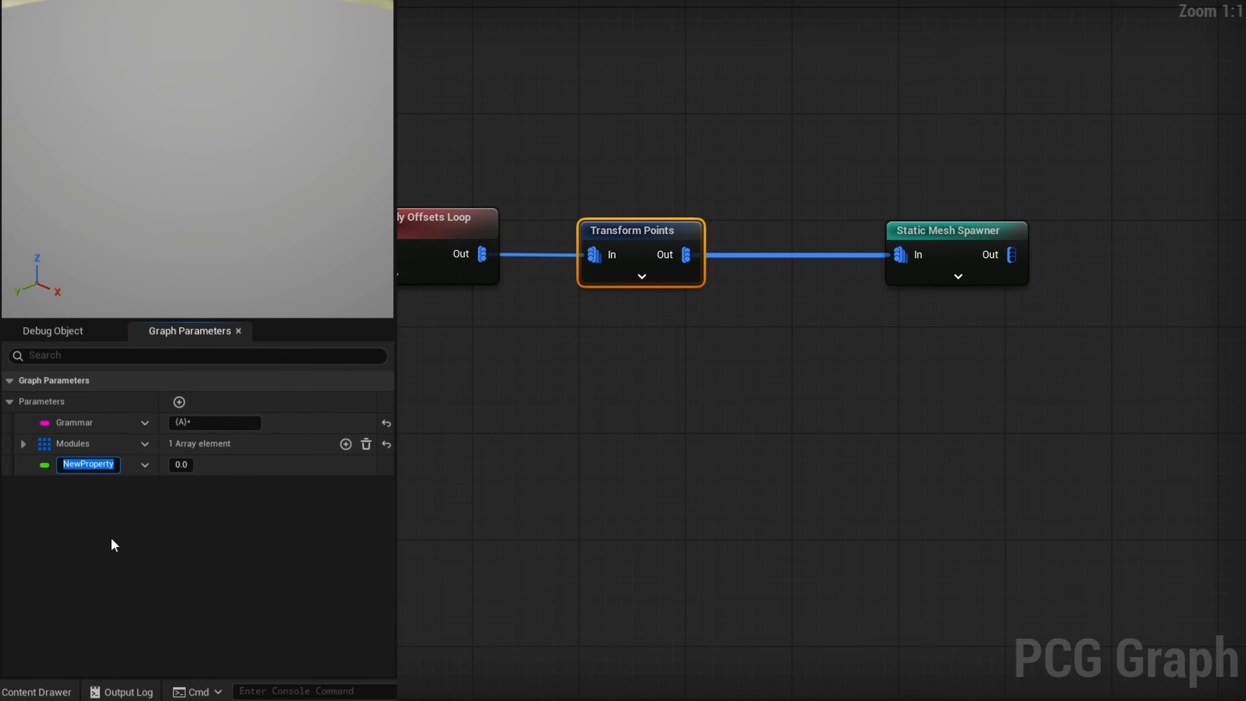
type("BuildingScale")
key("Return")
left_click(181, 464)
type("1")
key("Return")
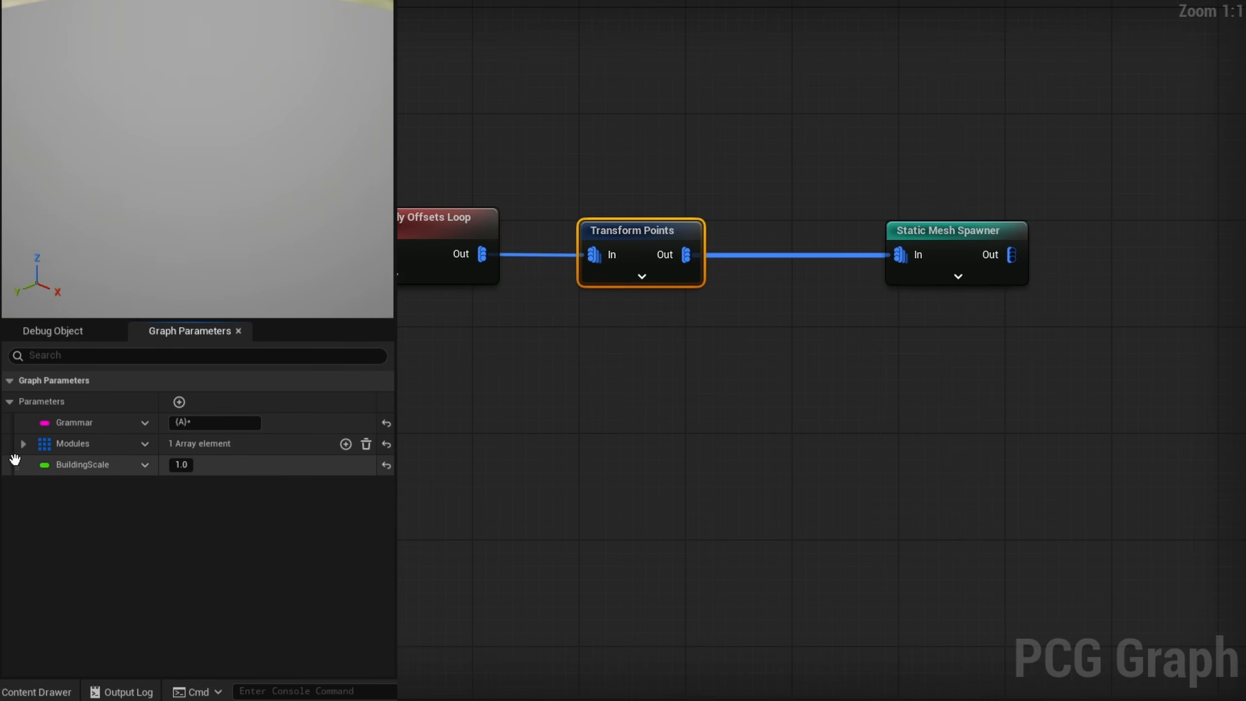
Step: Place the BuildingScale parameter in the graph and connect it to Scale Min and Scale Max of Transform Points
left_click_drag(15, 459, 426, 341)
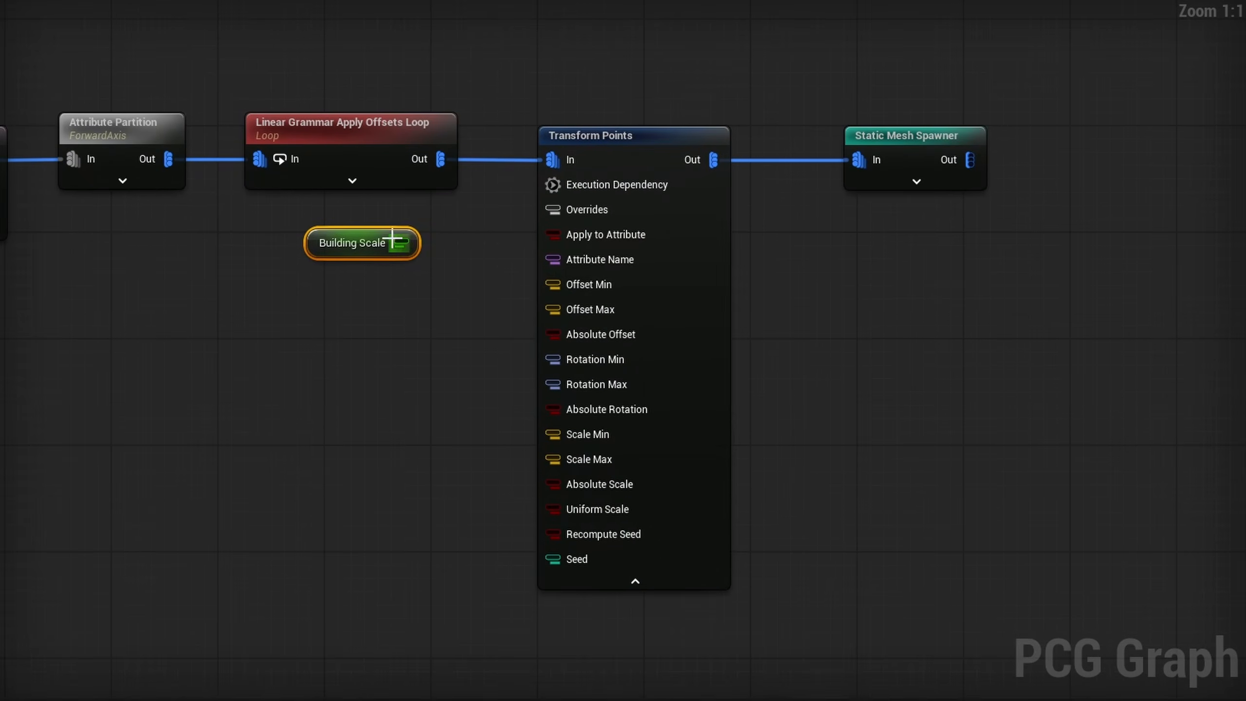
mouse_move(528, 417)
left_mouse_down()
mouse_move(564, 432)
mouse_move(507, 420)
left_mouse_up()
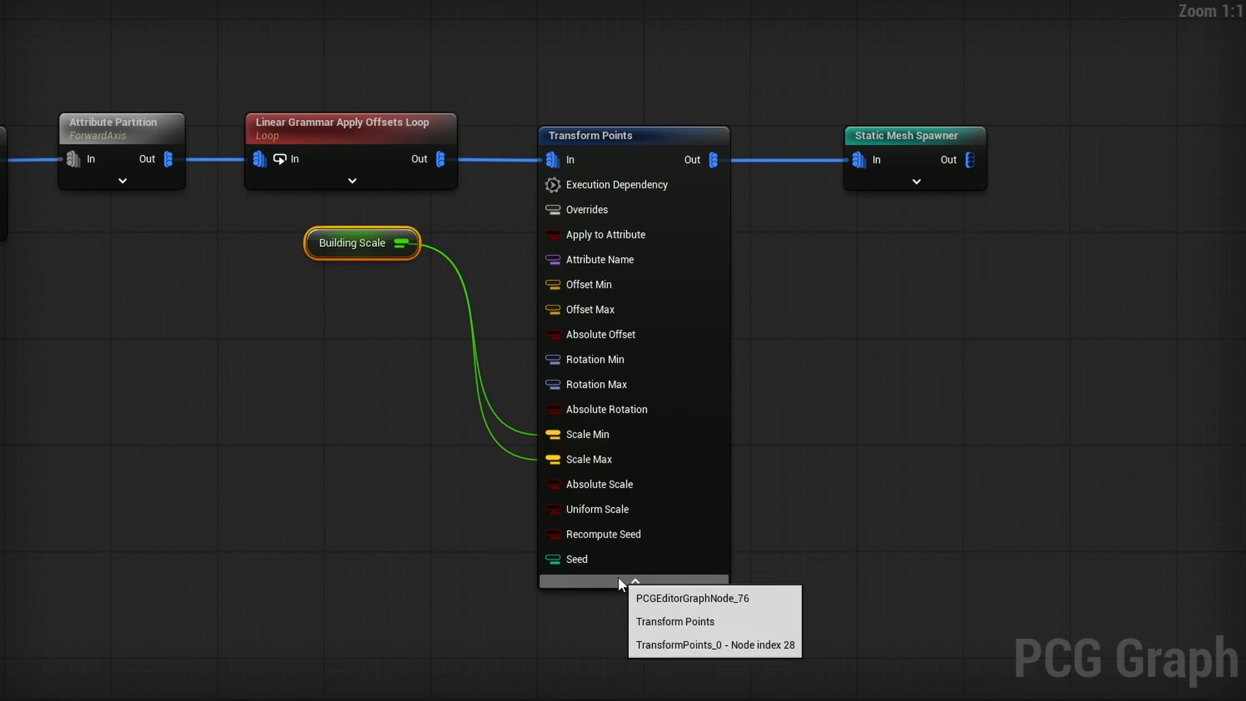
left_click(632, 581)
Step: Examine the target attribute of the Filter Attribute Elements node that feeds Bounds From Mesh
scroll(459, 246, "down", 3)
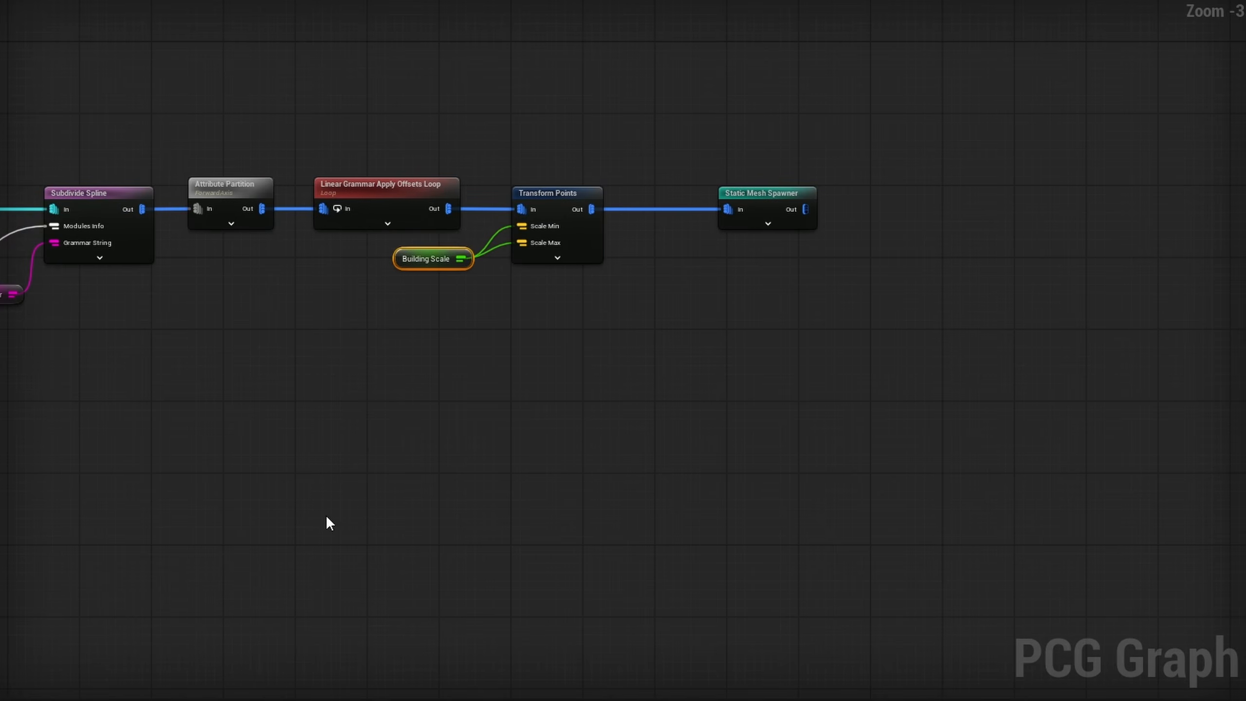
right_click_drag(327, 516, 763, 343)
scroll(763, 342, "down", 4)
right_click_drag(522, 297, 661, 325)
scroll(661, 326, "up", 7)
right_click_drag(434, 538, 643, 516)
left_click(402, 245)
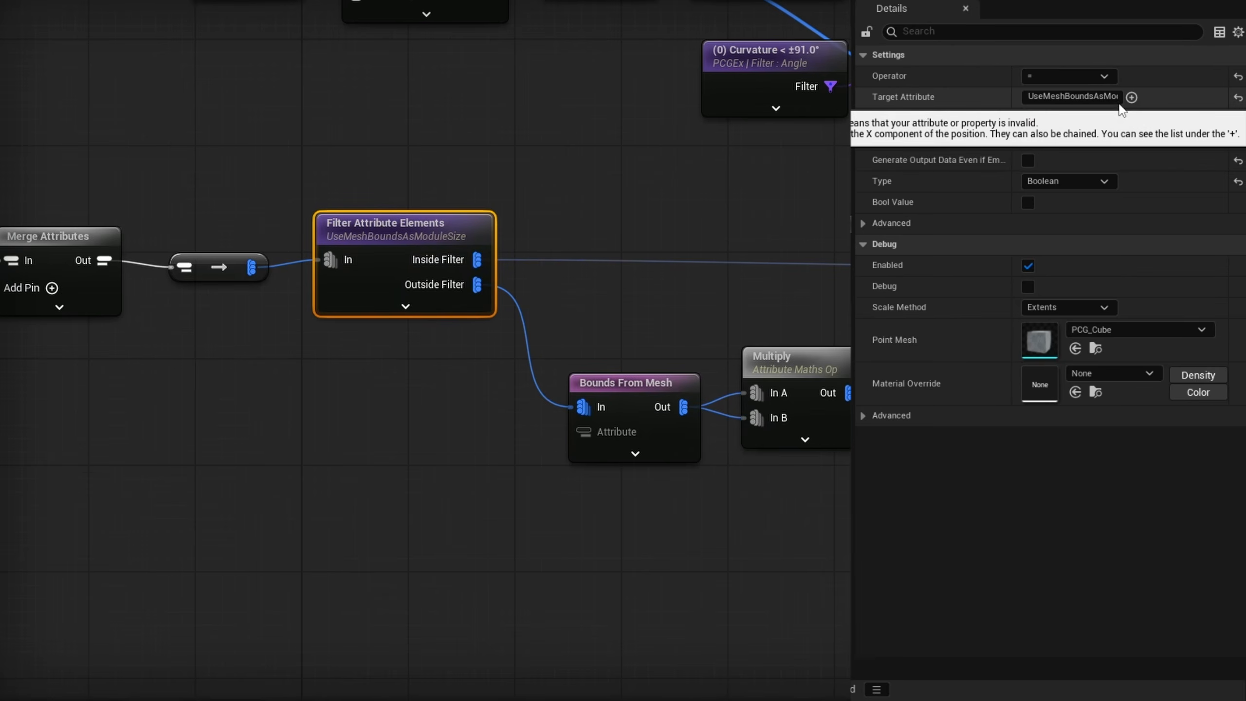
left_click(1121, 98)
left_click(1101, 96)
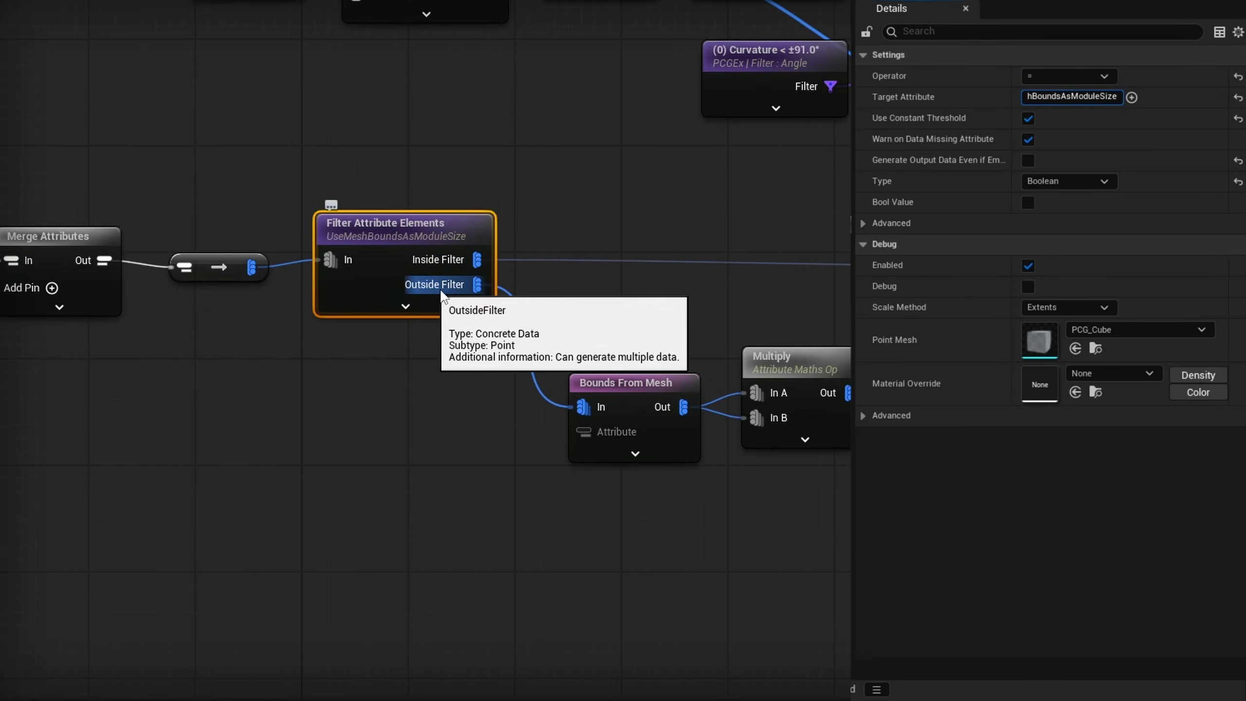
Step: Make room after Bounds From Mesh and add a new Multiply node with In A fed by its output
right_click_drag(818, 605, 692, 602)
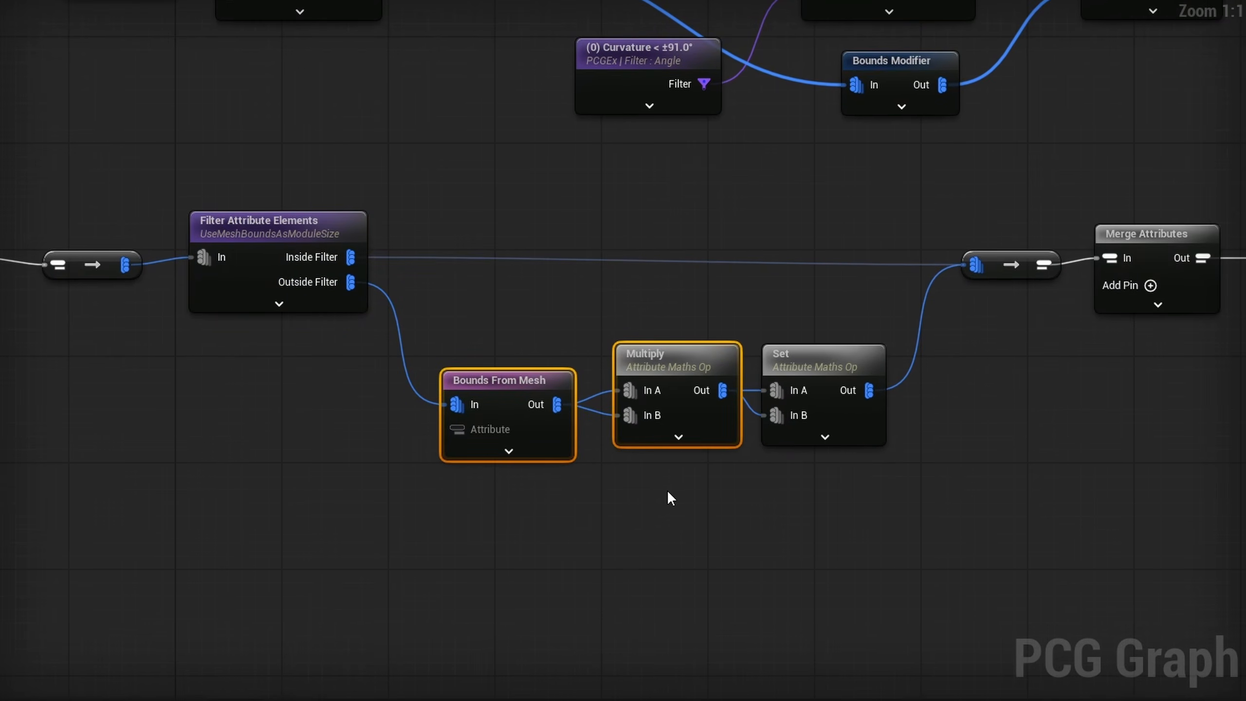
scroll(641, 499, "down", 5)
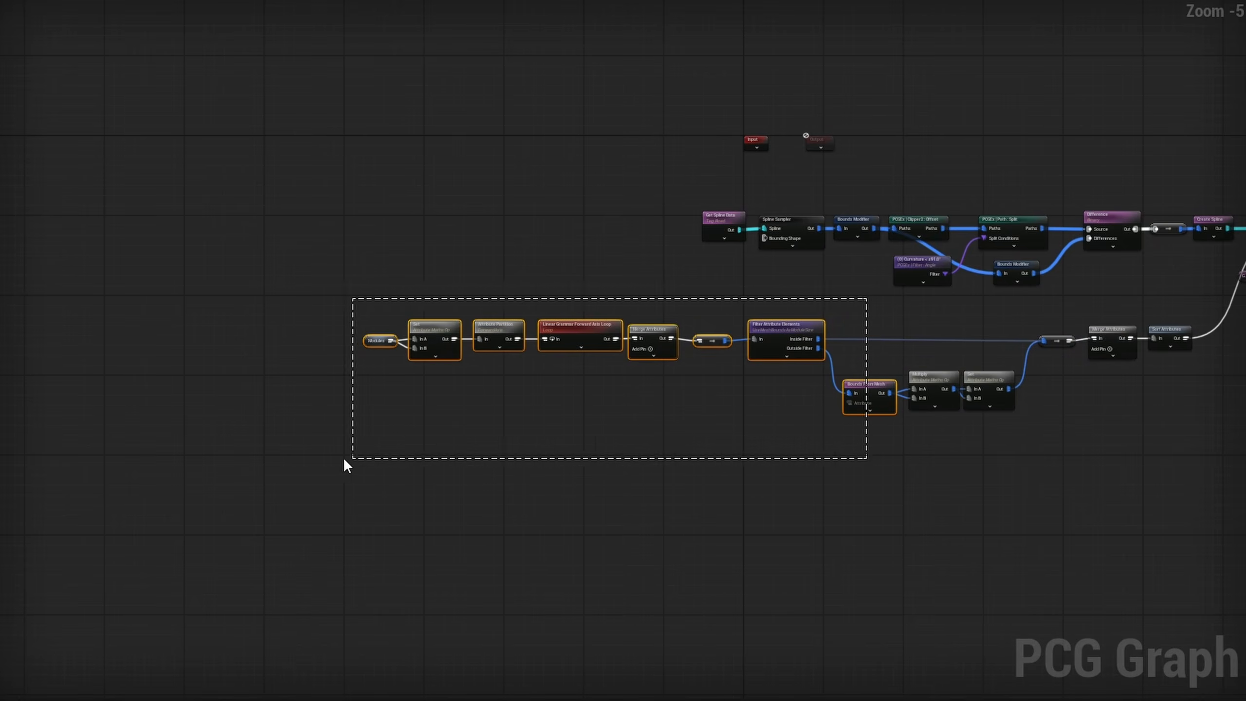
left_click_drag(348, 466, 347, 465)
scroll(829, 378, "up", 3)
left_click_drag(921, 405, 549, 406)
left_click_drag(284, 344, 389, 383)
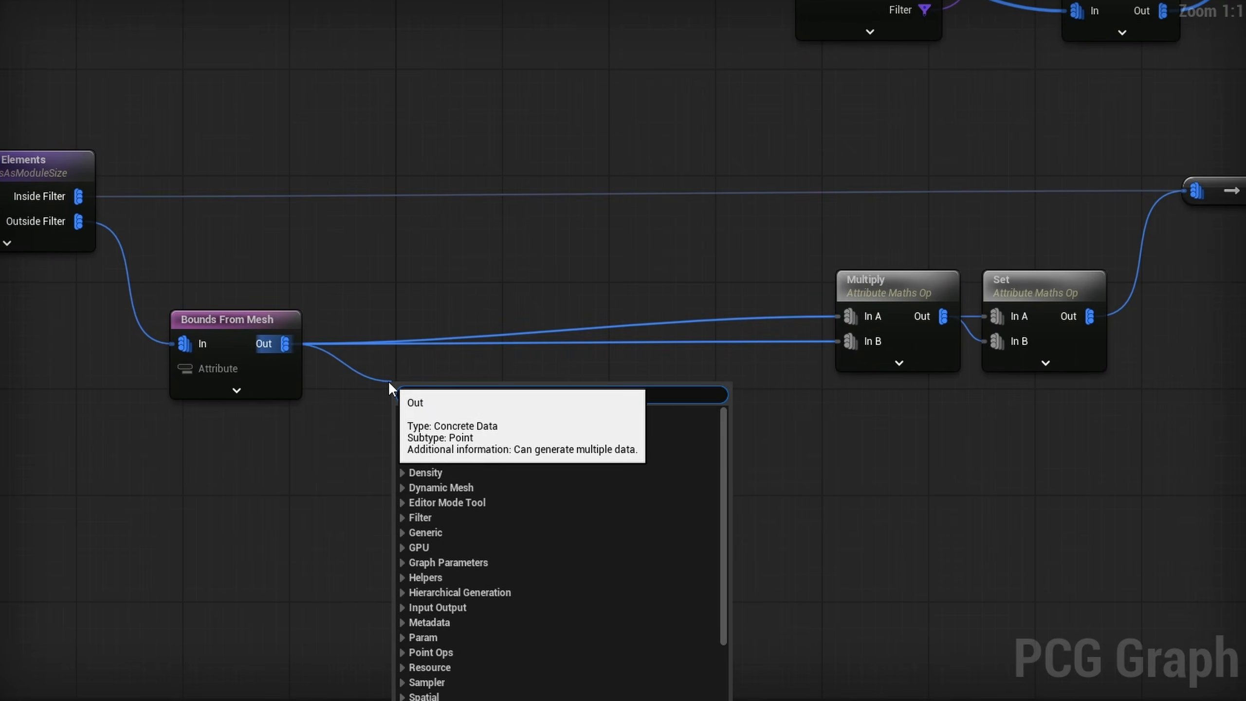
type("mult")
key("Return")
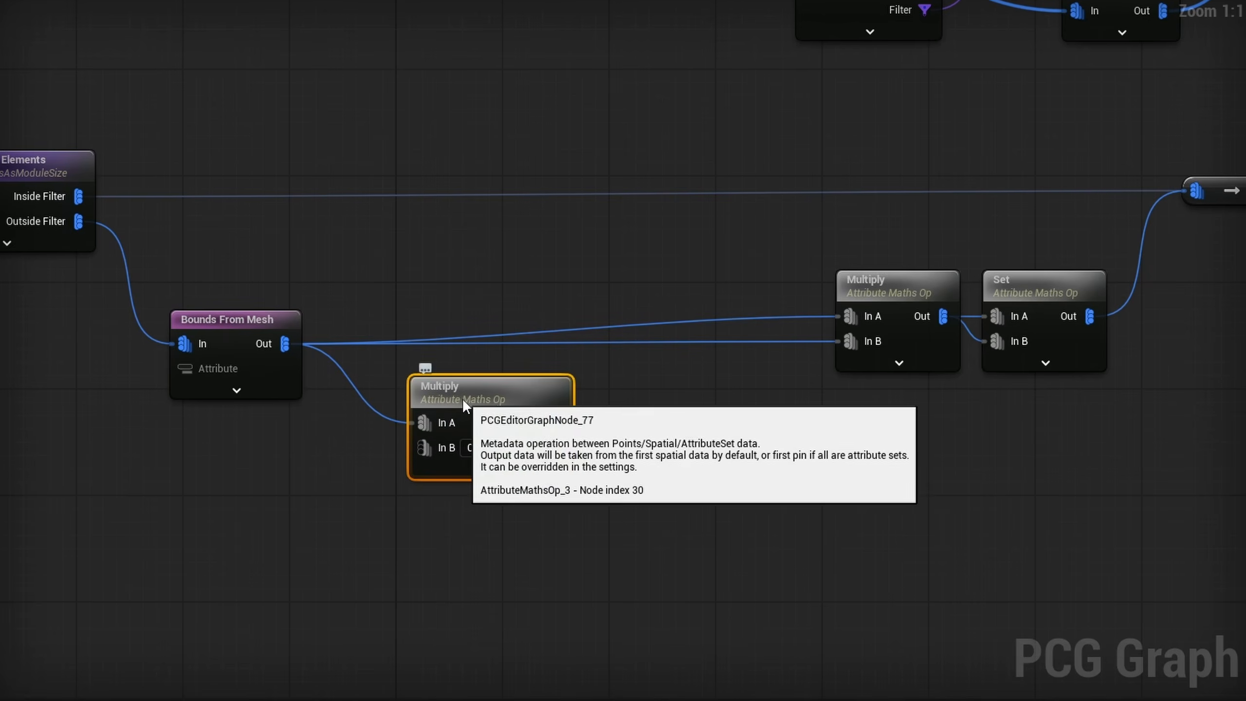
left_click_drag(463, 398, 436, 400)
Step: Set the new Multiply node's Input Source 1 to the point Extents and connect the BuildingScale parameter to In B
left_click(1132, 139)
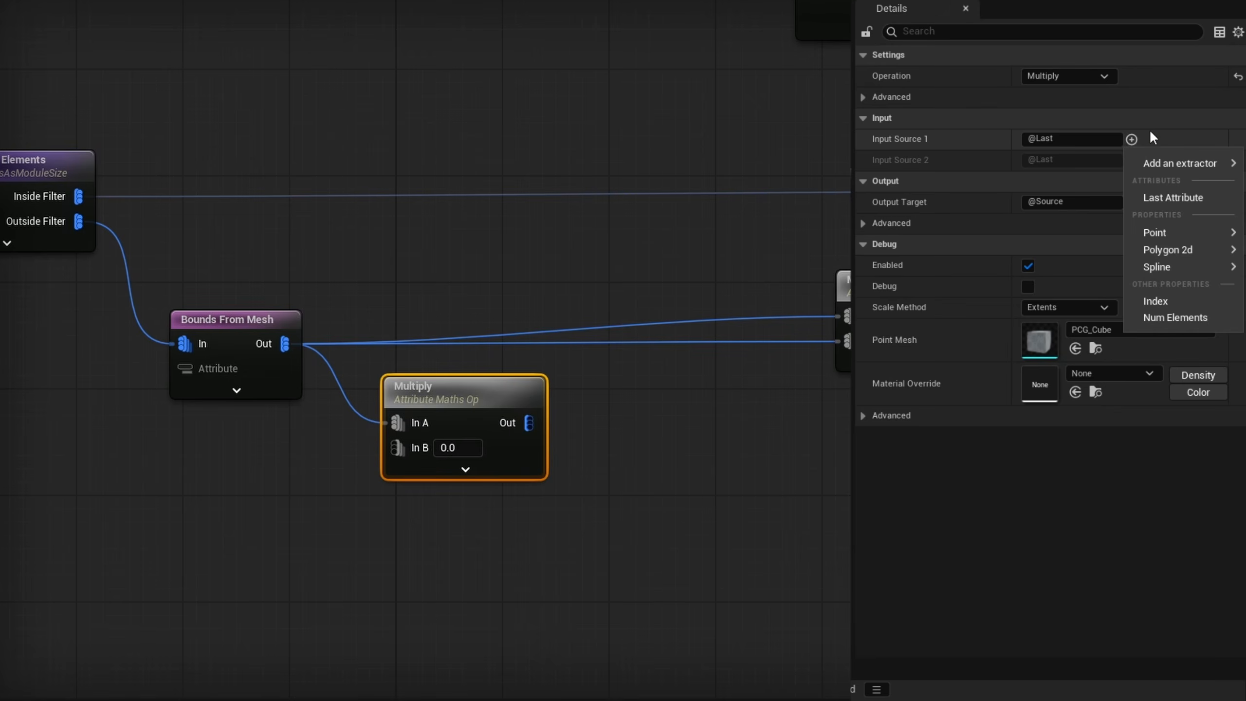
mouse_move(1158, 229)
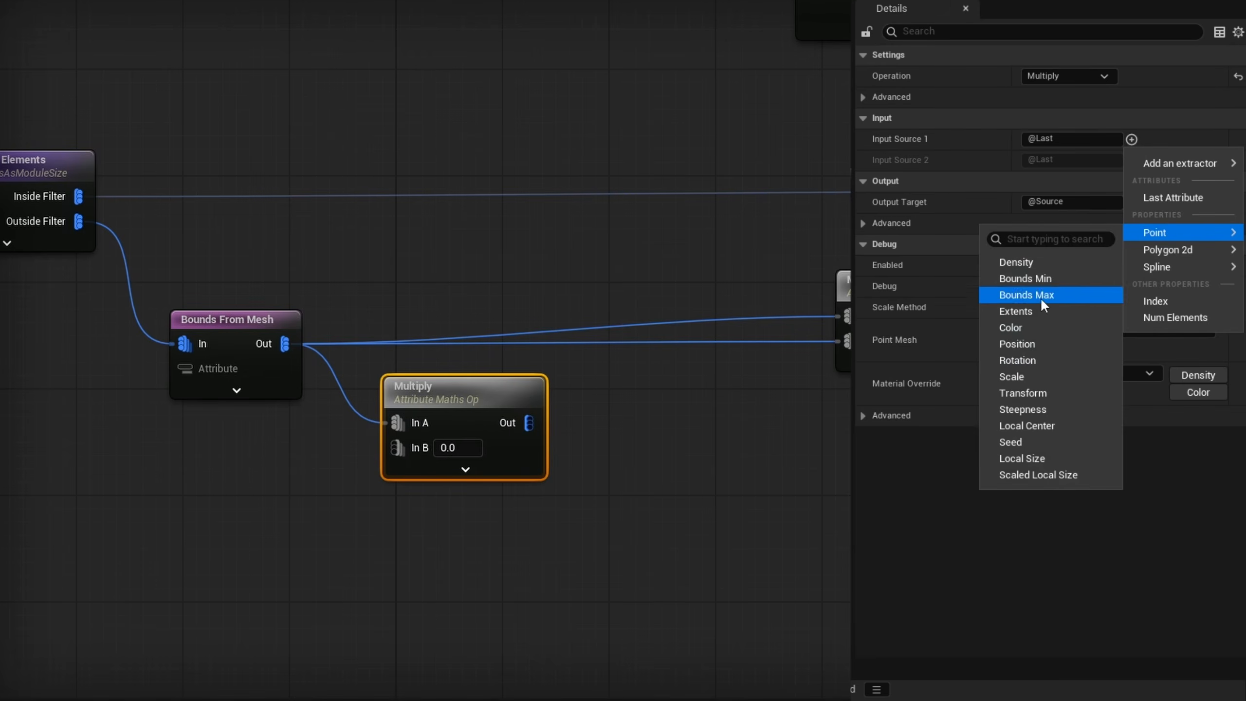
left_click(1034, 313)
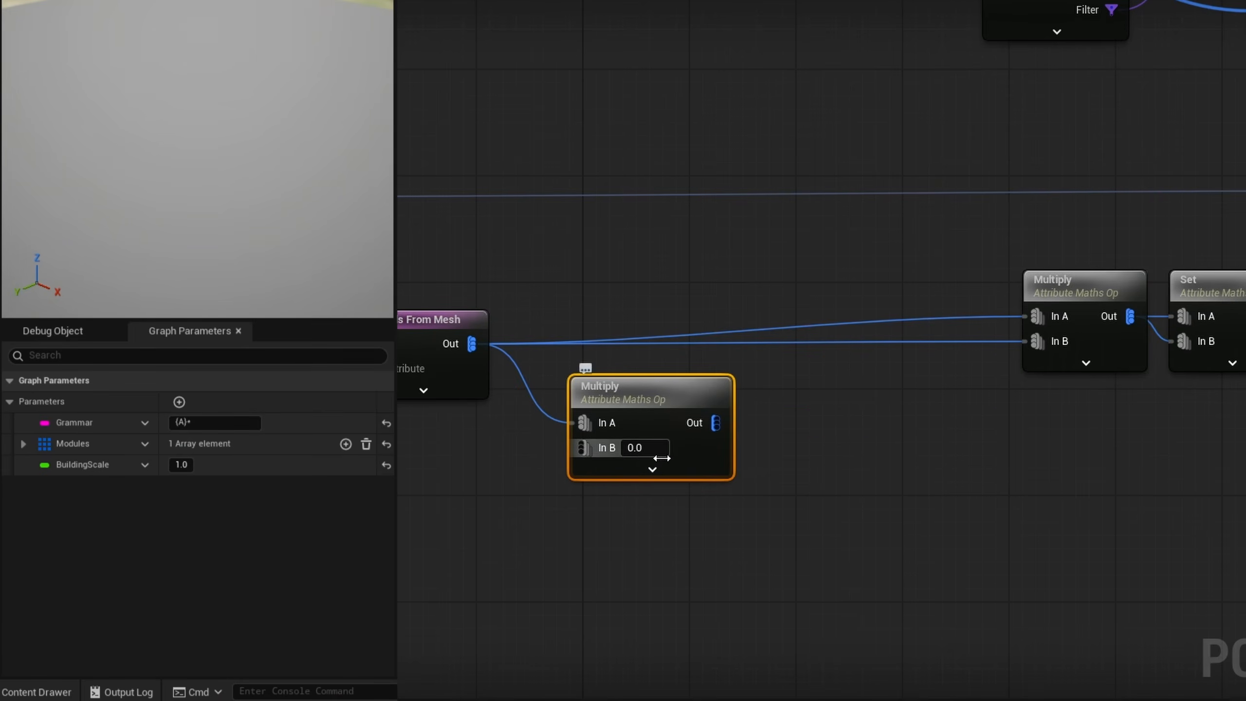
left_click_drag(19, 468, 602, 447)
left_click(633, 393)
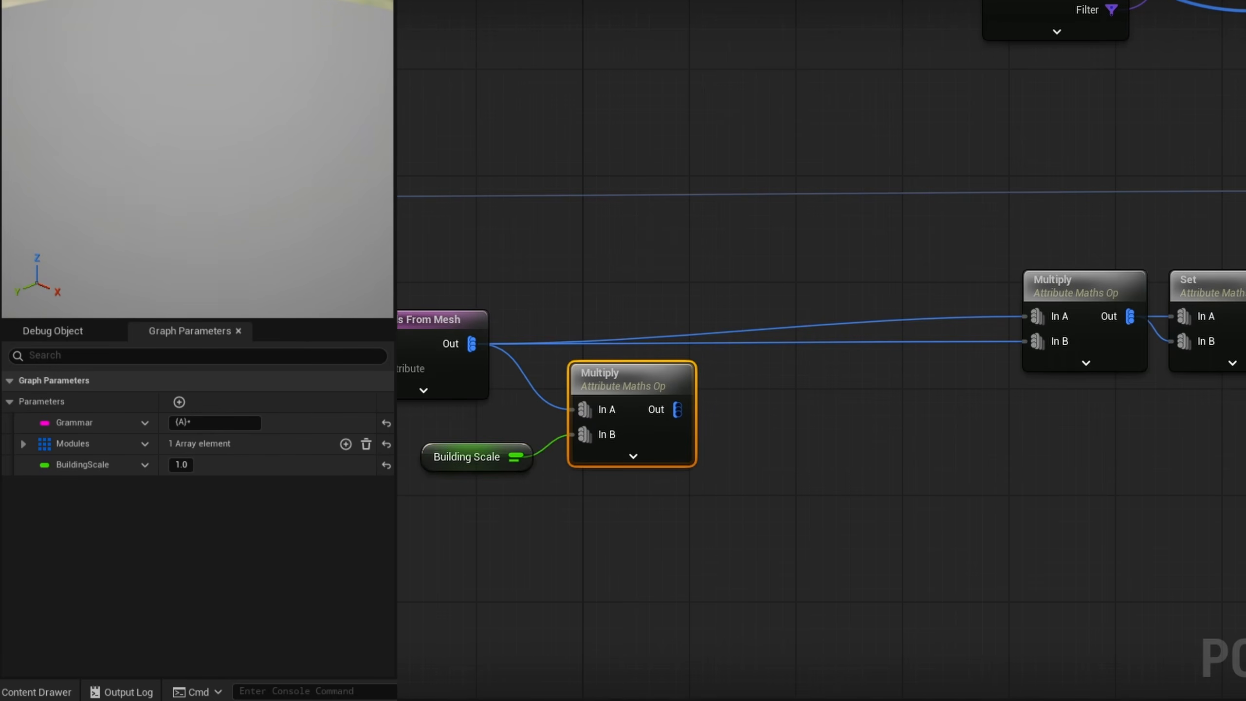
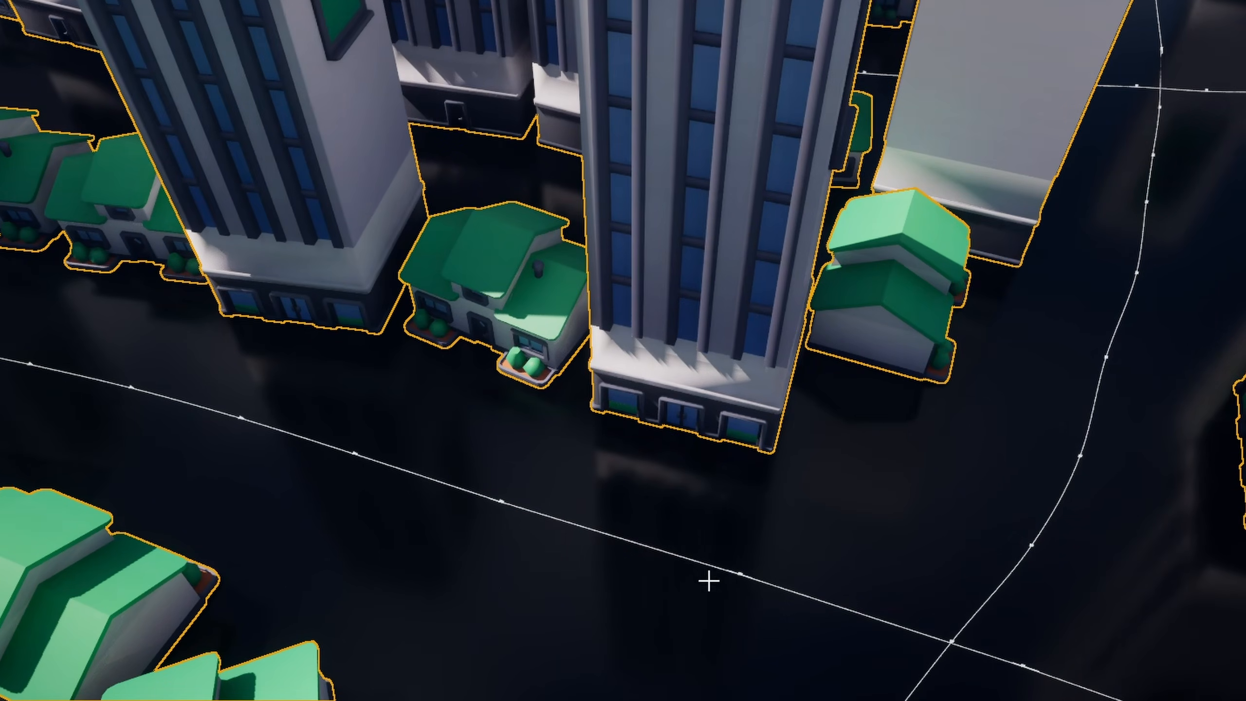
Step: Add a Create Spline node fed by the Original Spline reroute, followed by a Spline Sampler node
right_click_drag(795, 578, 628, 373)
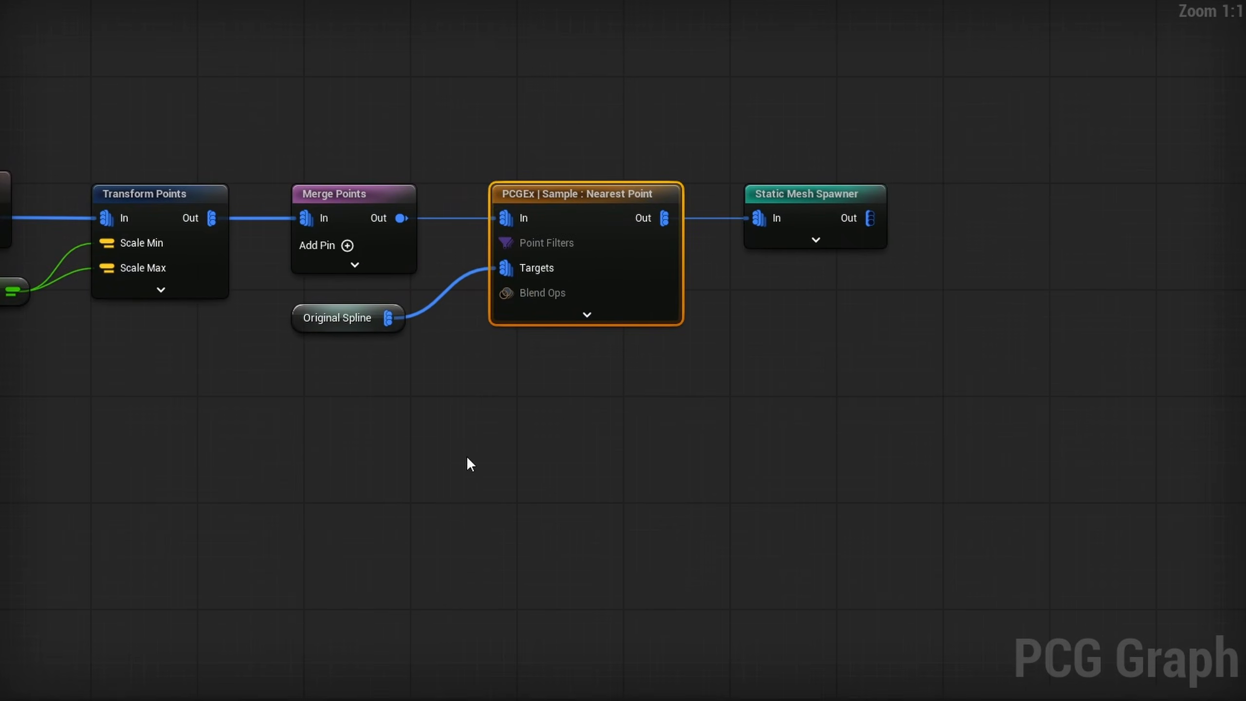
left_click(398, 318)
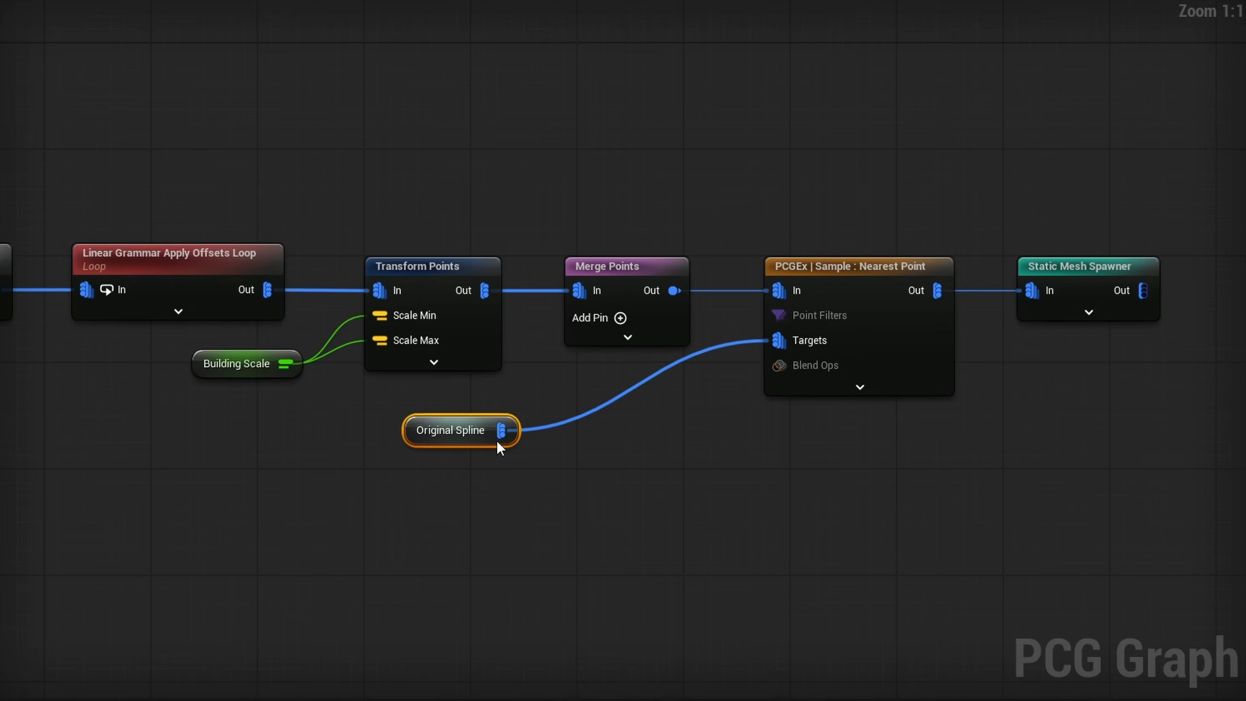
left_click_drag(501, 432, 559, 425, "ctrl")
type("create splin")
key("Return")
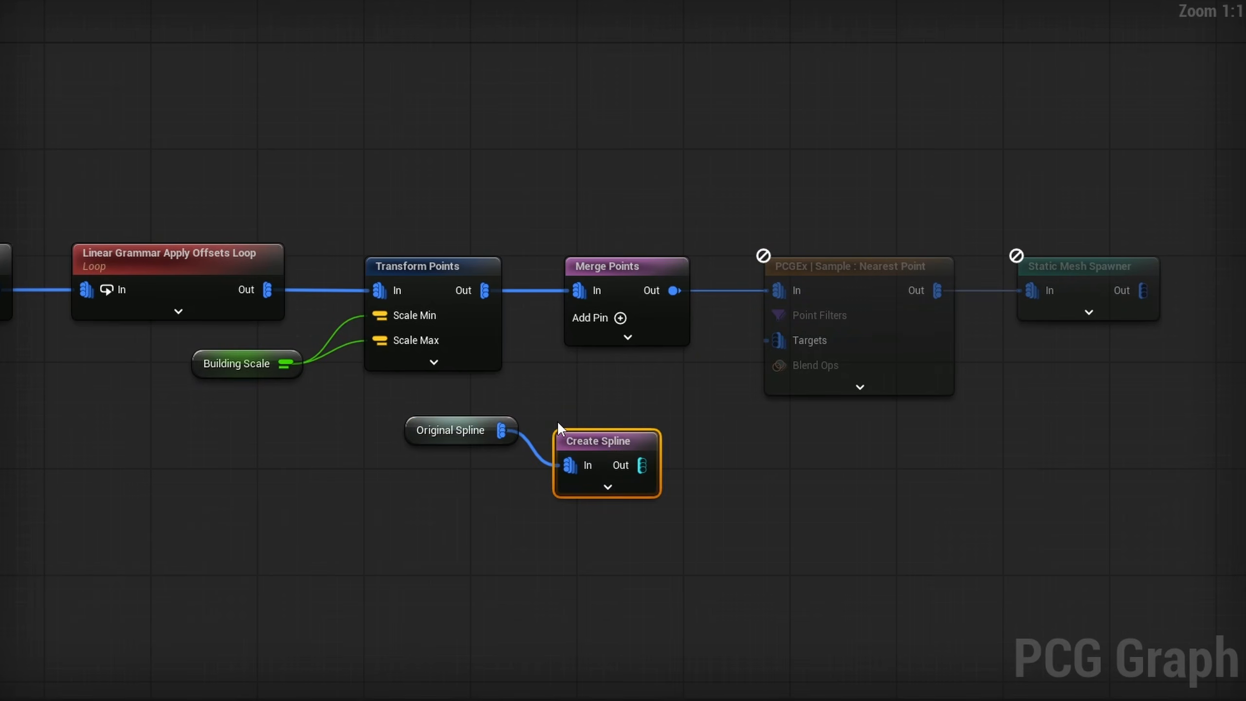
left_click_drag(518, 423, 632, 395)
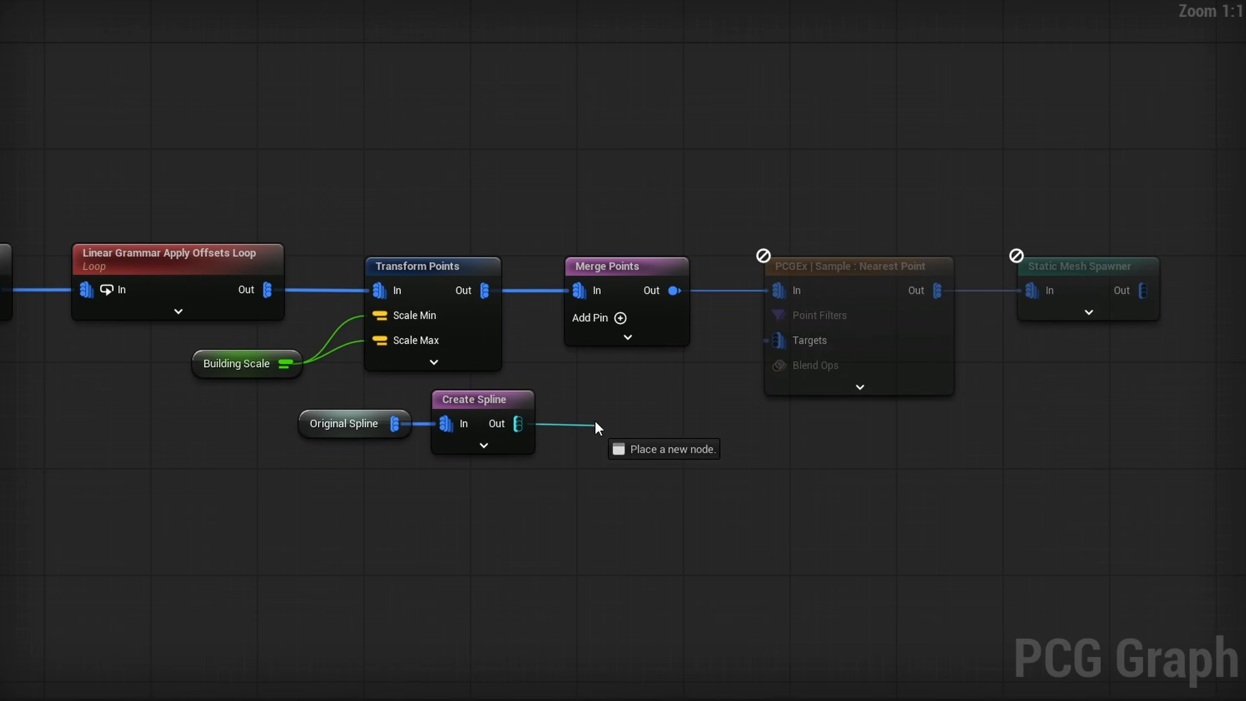
type("spline sampler")
key("Return")
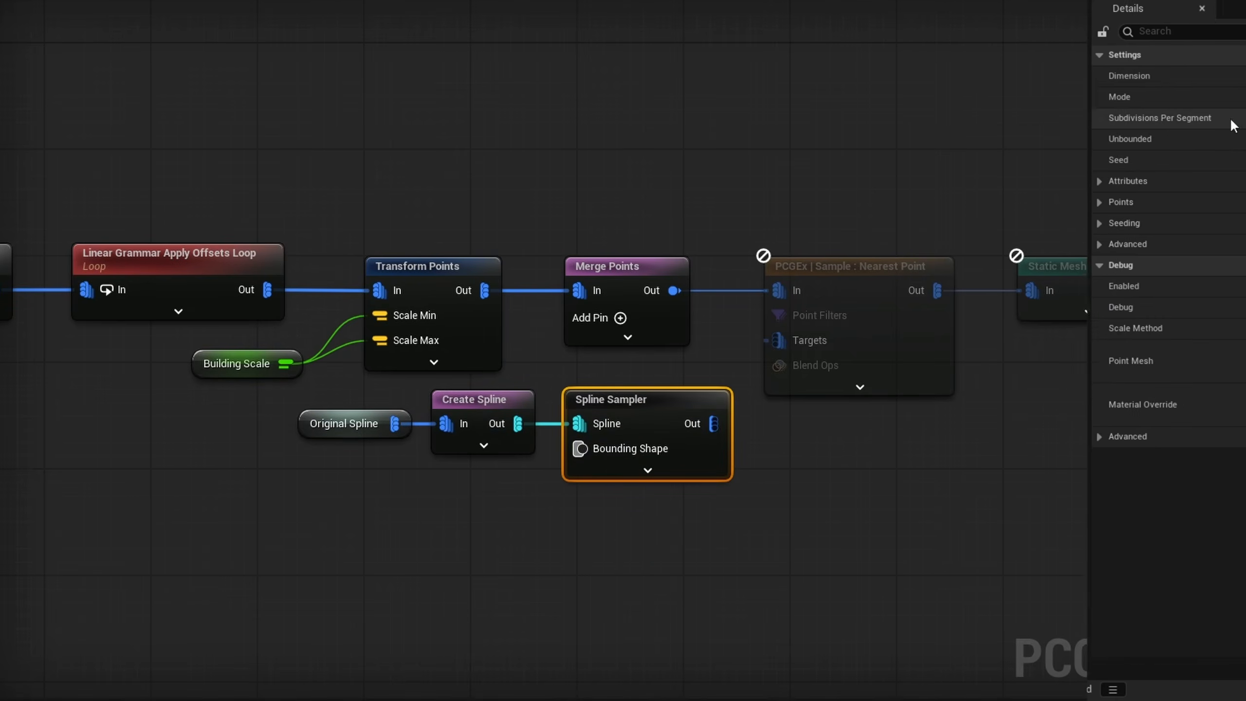
Step: Set the Spline Sampler to Distance mode with Fit to Curve enabled and connect it to Targets of PCGEx Sample : Nearest Point
left_click(1062, 98)
left_click(1065, 126)
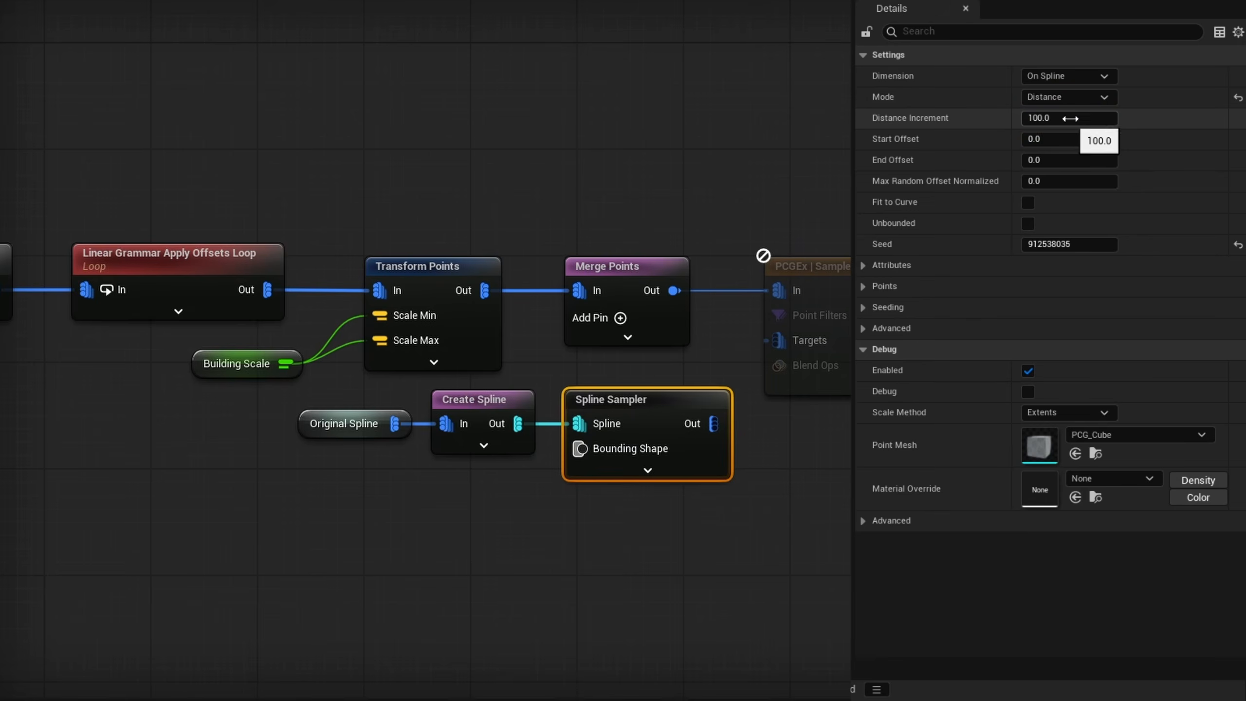
left_click(1028, 202)
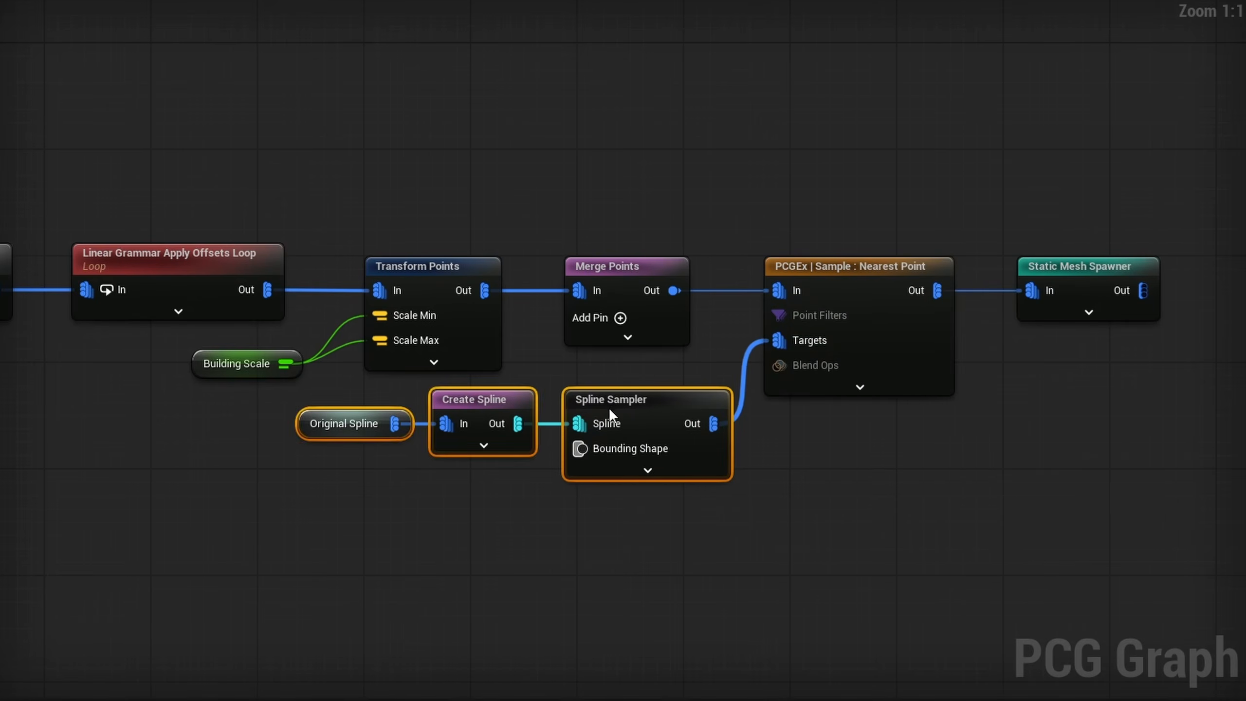
left_click(587, 386)
left_click_drag(631, 375, 392, 463)
left_click_drag(689, 421, 664, 422)
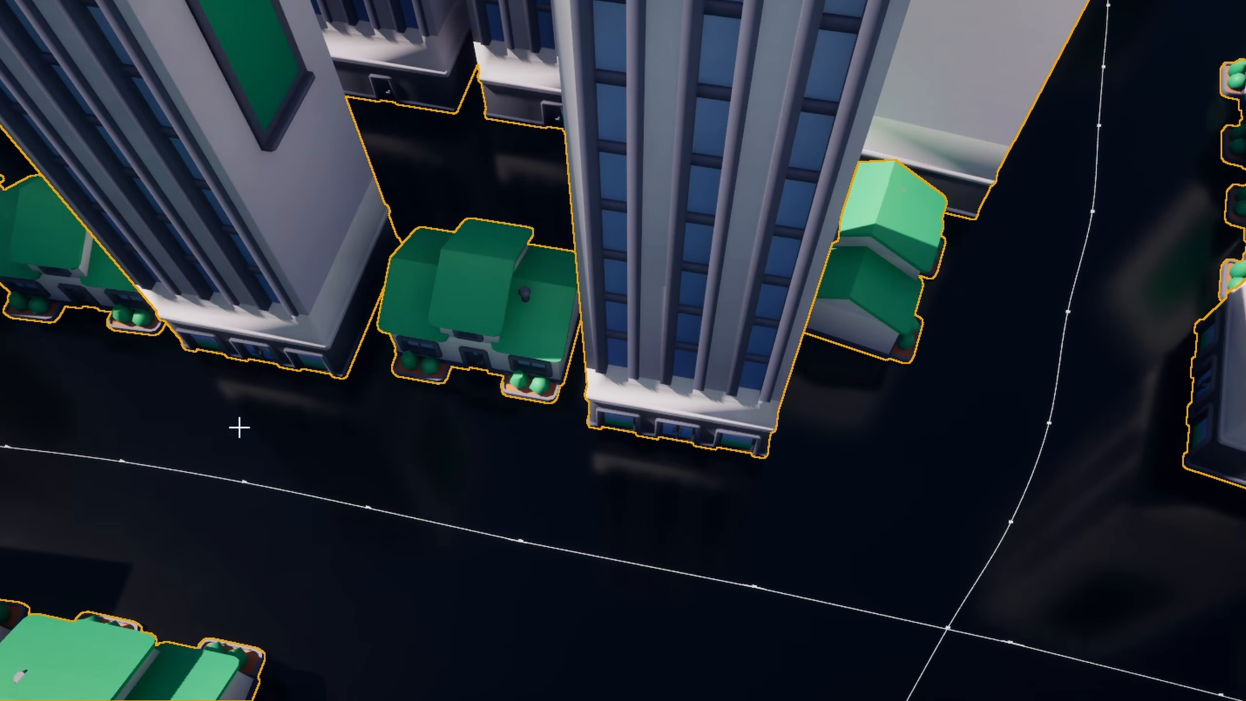
Step: Examine the spawned buildings' orientation toward the roads and their overlaps at the corners
key("a")
right_click_drag(239, 427, 970, 406)
key("s")
key("d")
right_click_drag(598, 407, 599, 407)
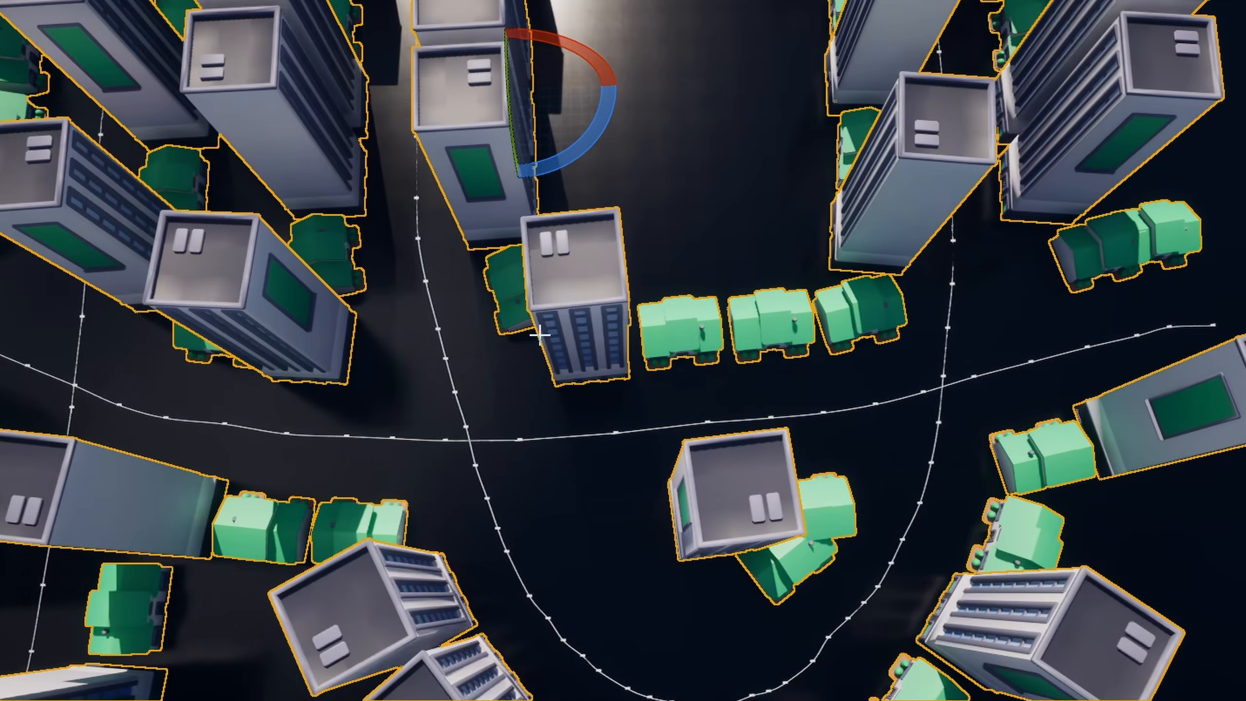
key("d")
right_click_drag(823, 411, 581, 404)
key("d")
right_click_drag(761, 410, 417, 290)
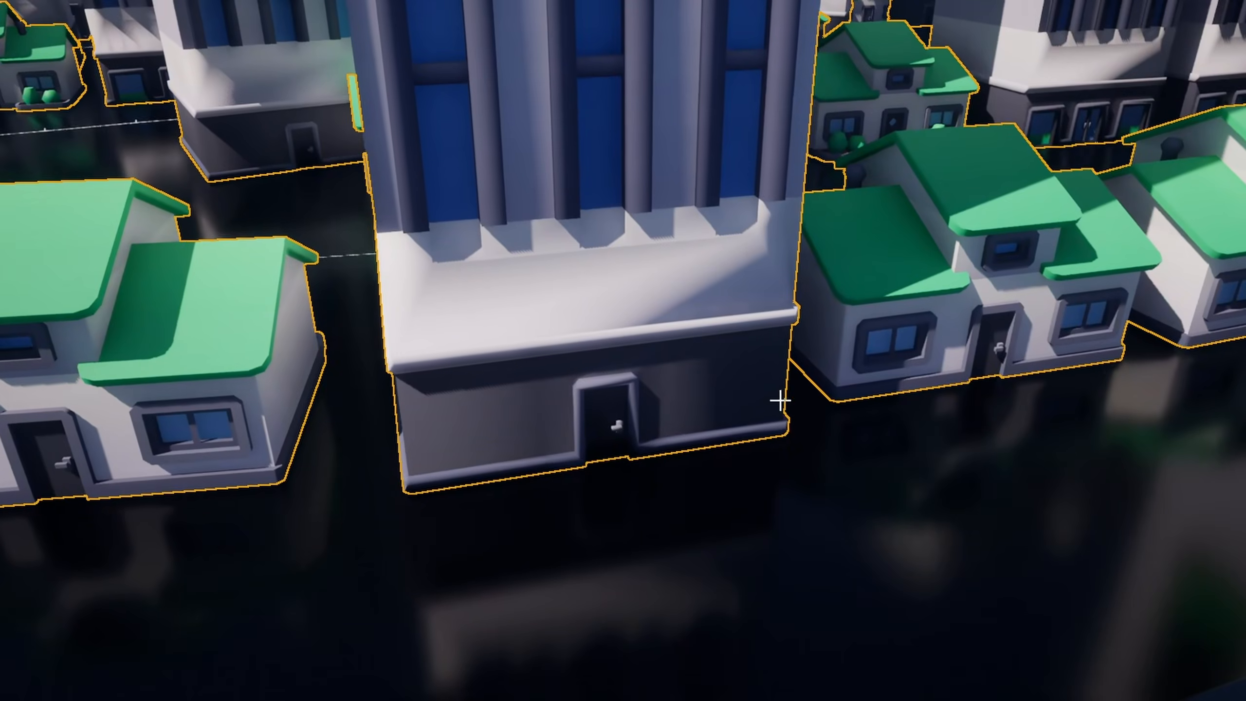
right_click_drag(564, 455, 964, 437)
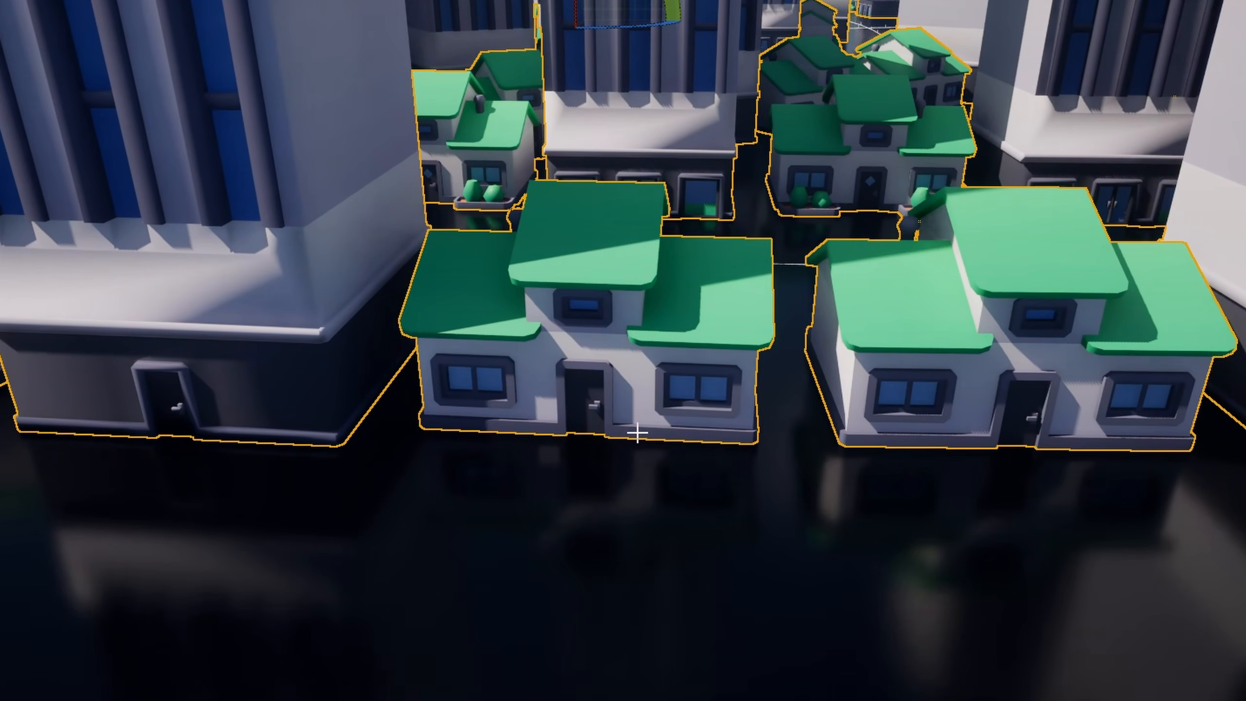
right_click_drag(637, 432, 442, 462)
mouse_move(712, 472)
right_mouse_down()
mouse_move(736, 501)
mouse_move(726, 452)
right_mouse_up()
right_click_drag(621, 411, 653, 495)
right_click_drag(726, 411, 684, 406)
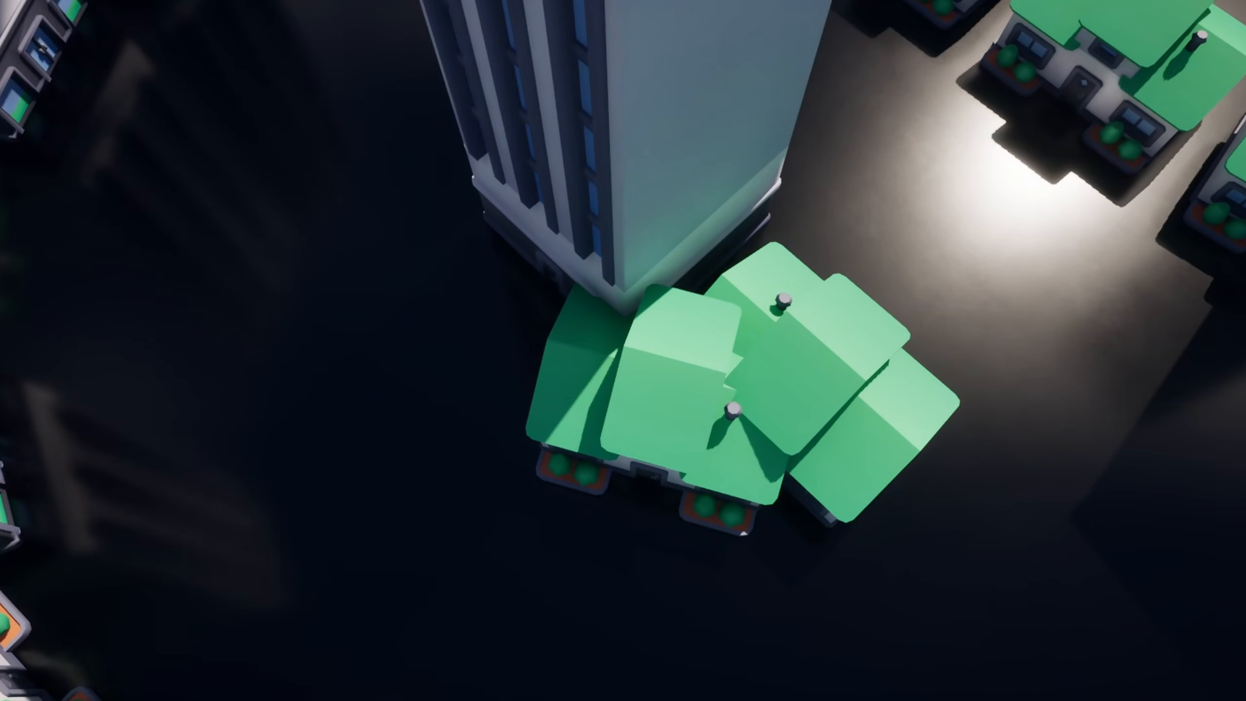
scroll(729, 354, "down", 5)
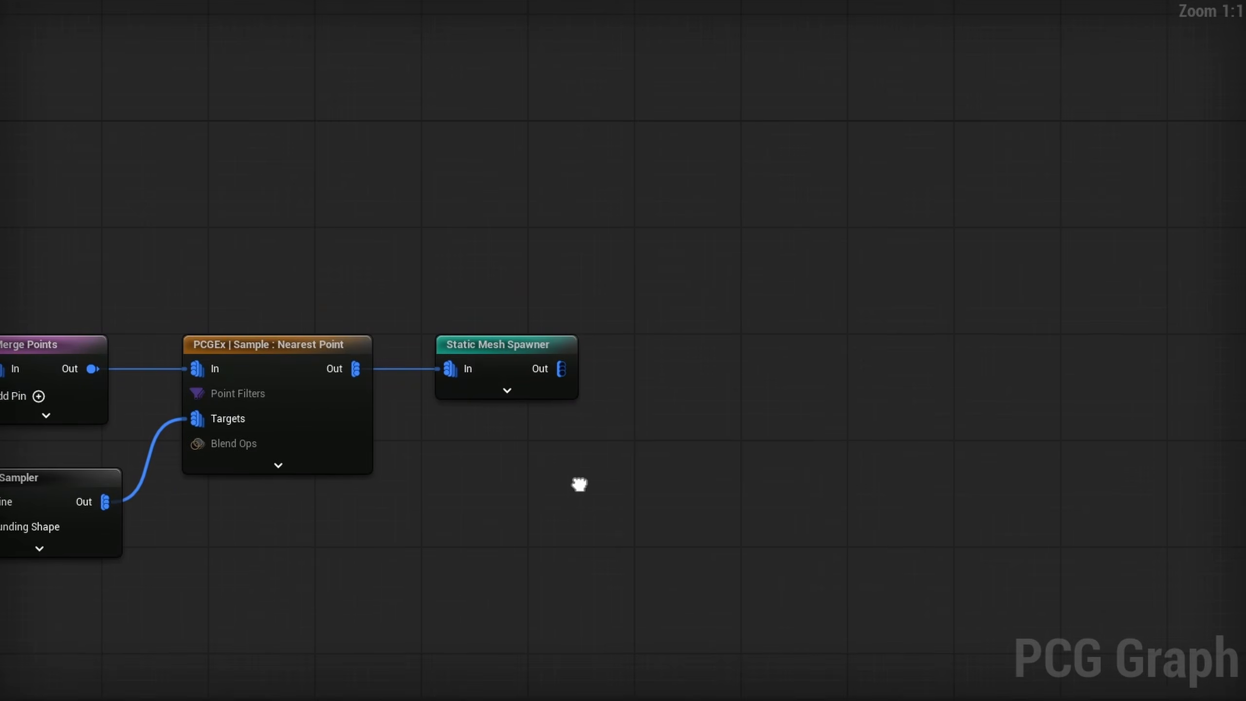
Step: Detach the Static Mesh Spawner and add a Bounds From Mesh node after PCGEx Sample : Nearest Point
right_click_drag(578, 487, 565, 495)
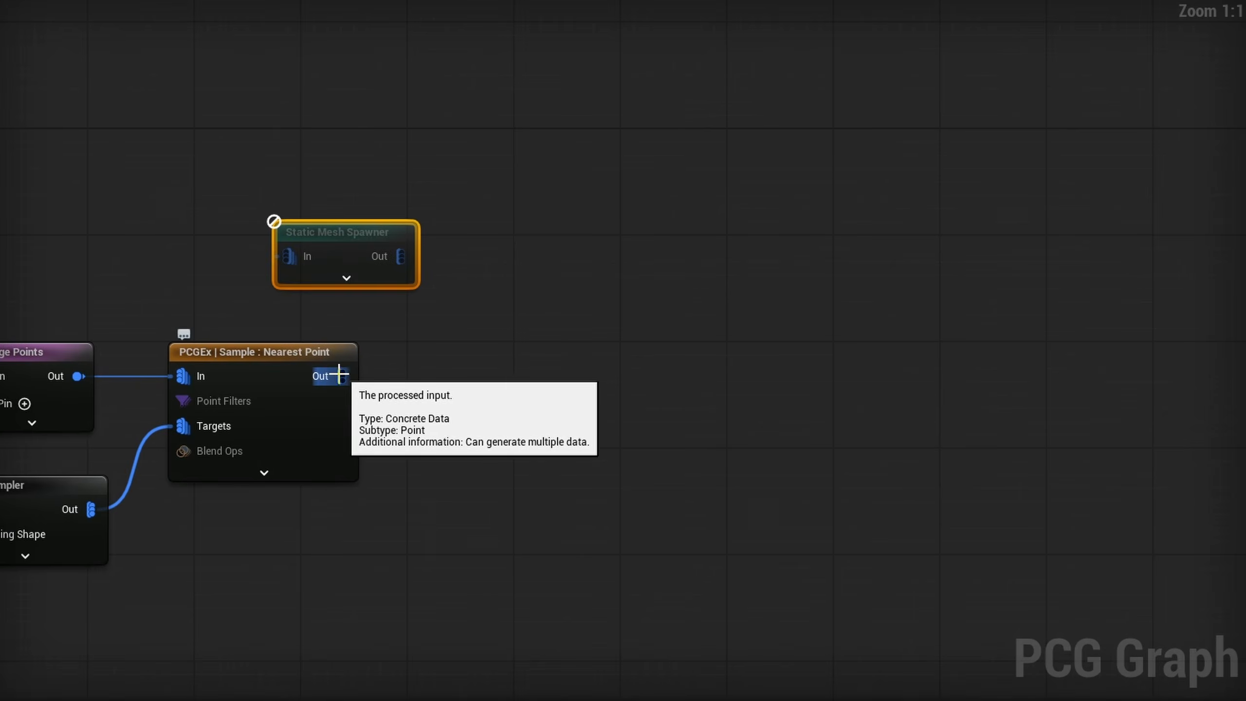
left_click_drag(339, 376, 441, 374)
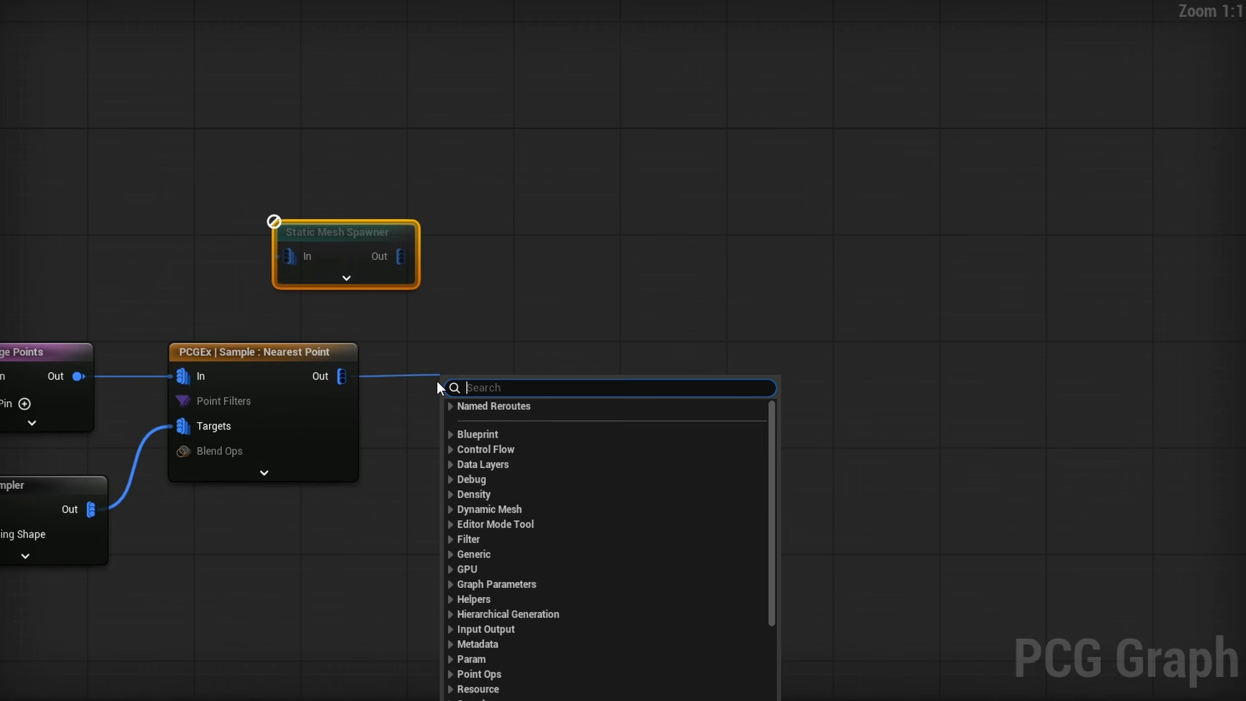
type("bounds from")
key("Return")
left_click_drag(493, 437, 459, 404)
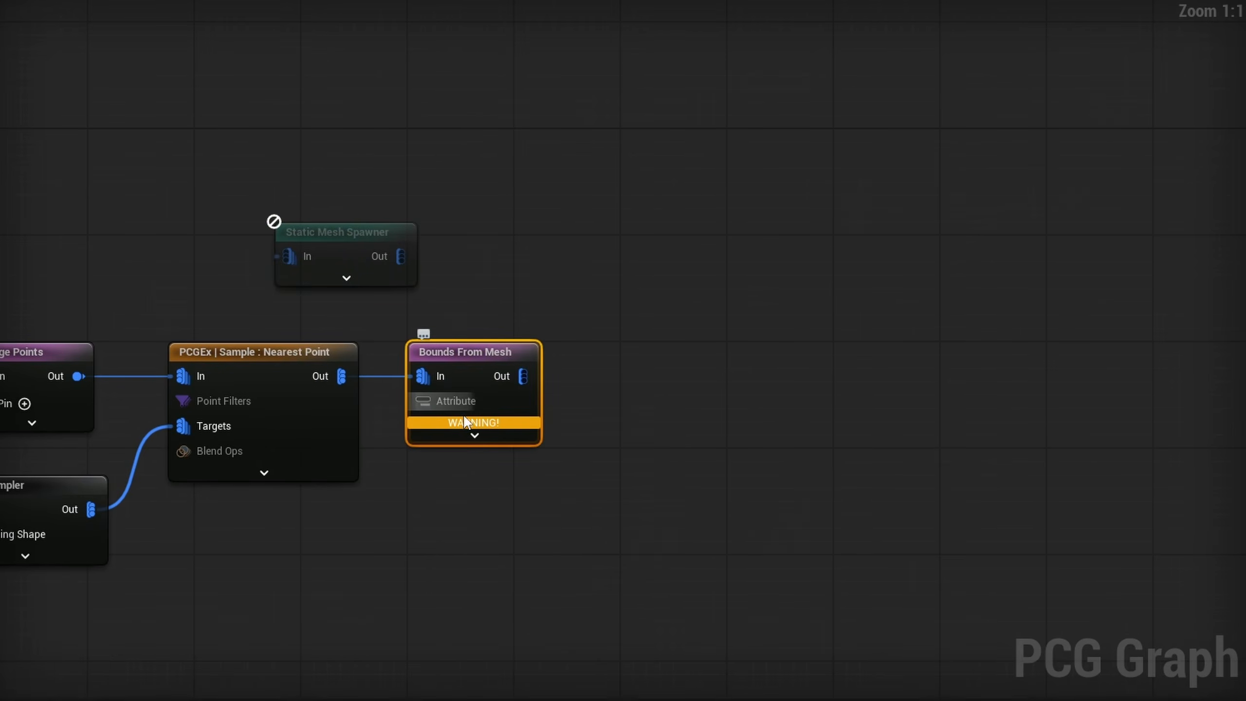
Step: Set the mesh attribute of the new Bounds From Mesh node to StaticMesh, matching the Static Mesh Spawner
right_click_drag(387, 491, 735, 491)
left_click(725, 275)
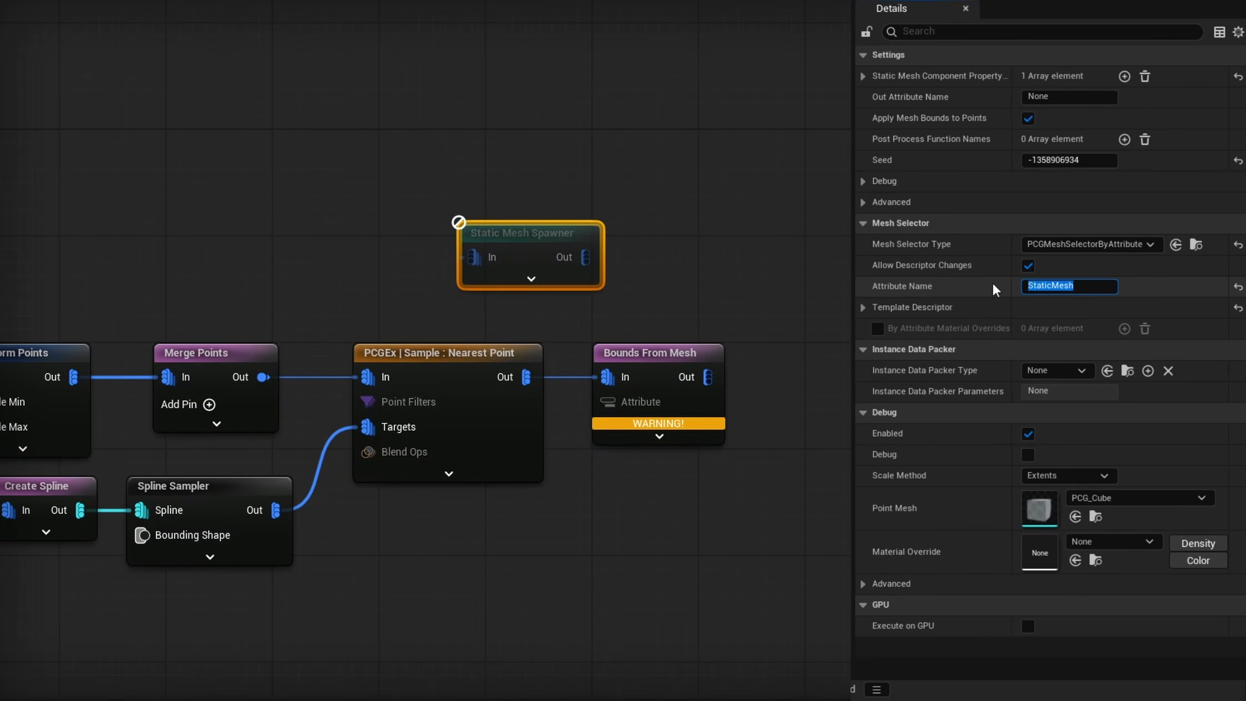
left_click(667, 397)
left_click(1065, 76)
type("StaticMesh")
key("Return")
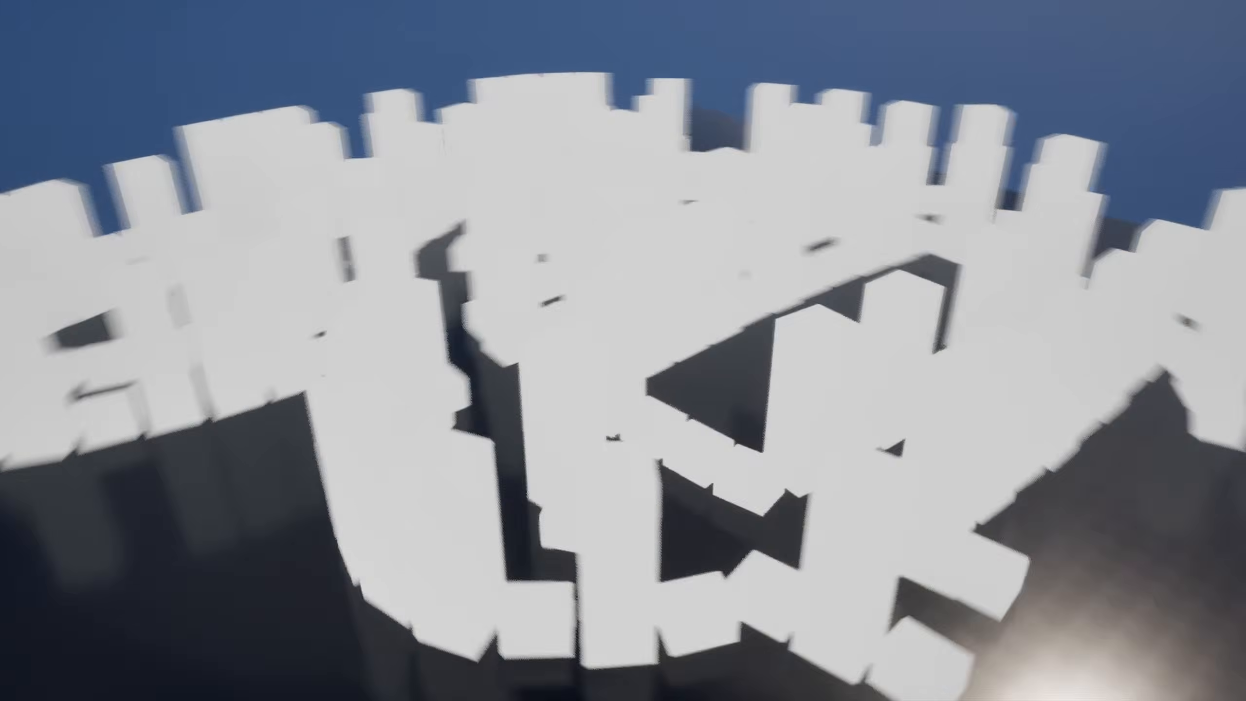
mouse_move(706, 559)
right_mouse_down()
mouse_move(638, 564)
mouse_move(706, 560)
right_mouse_up()
mouse_move(687, 440)
right_mouse_down()
mouse_move(756, 439)
mouse_move(672, 464)
mouse_move(687, 456)
mouse_move(684, 437)
right_mouse_up()
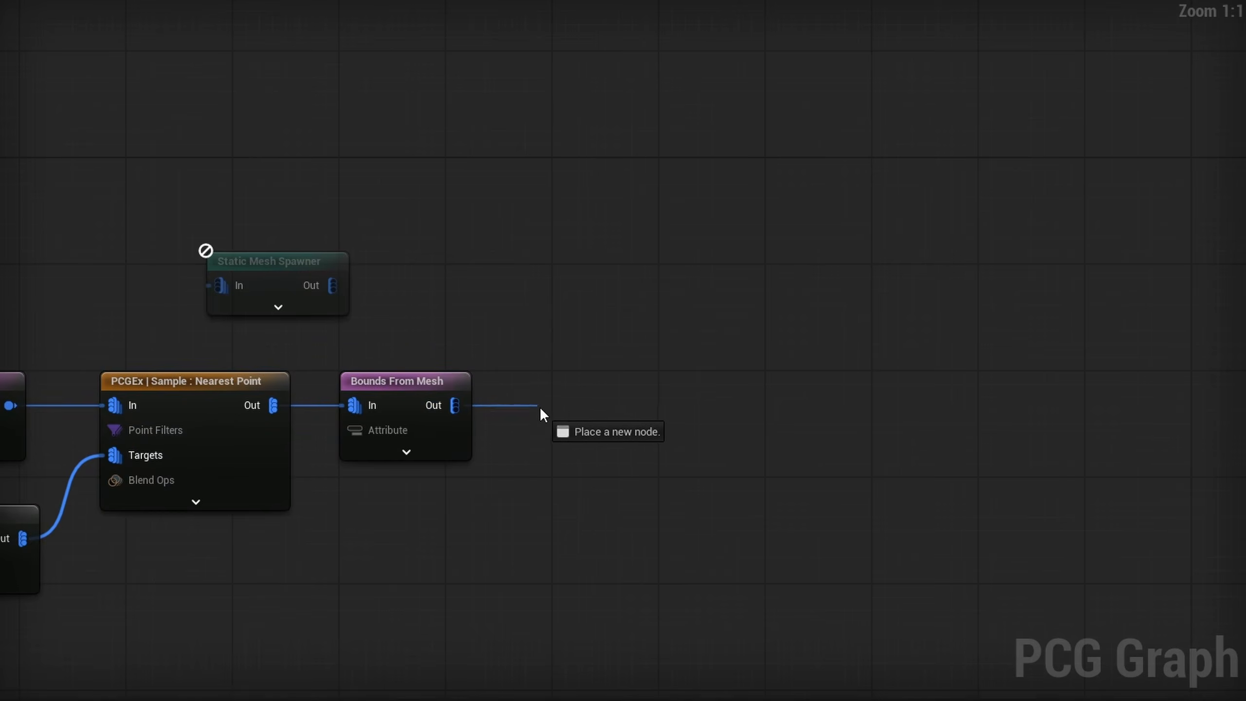
Step: Add a Self Pruning node and a PCGEx Self Pruning node, both fed by Bounds From Mesh
left_click_drag(540, 408, 540, 409)
type("self pr")
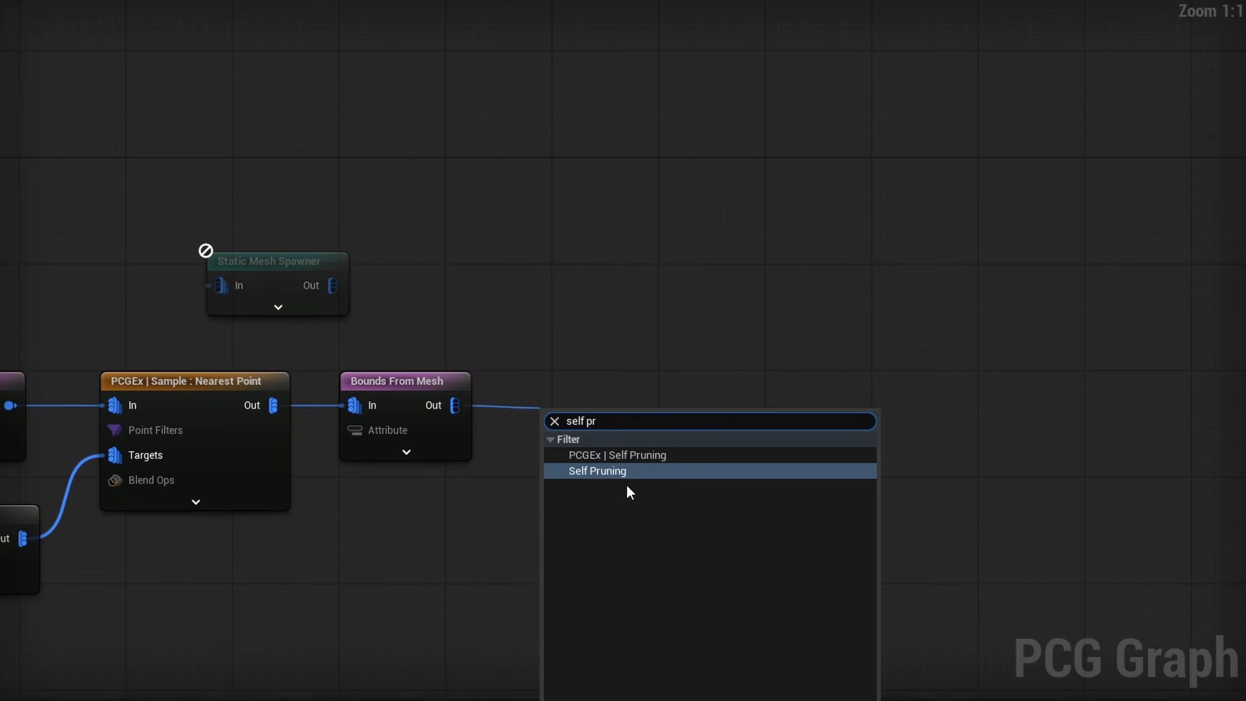
left_click(597, 471)
left_click_drag(454, 405, 513, 537)
type("self")
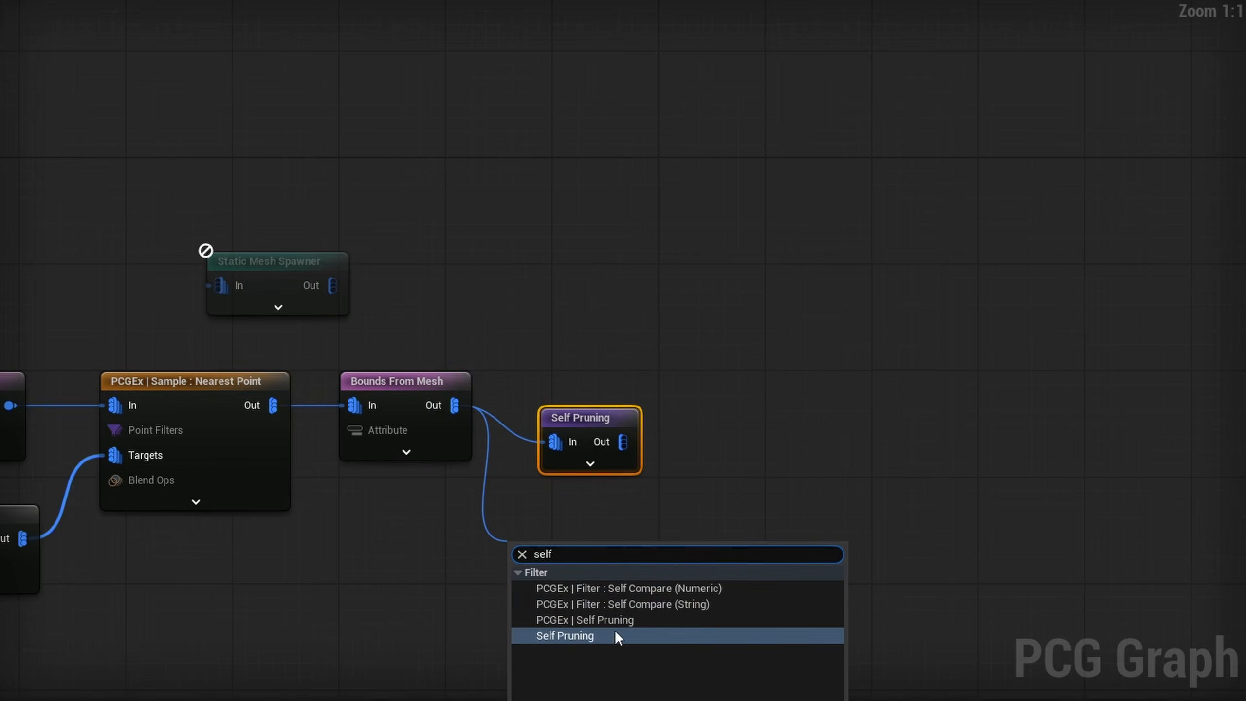
left_click(588, 621)
left_click_drag(590, 423, 576, 387)
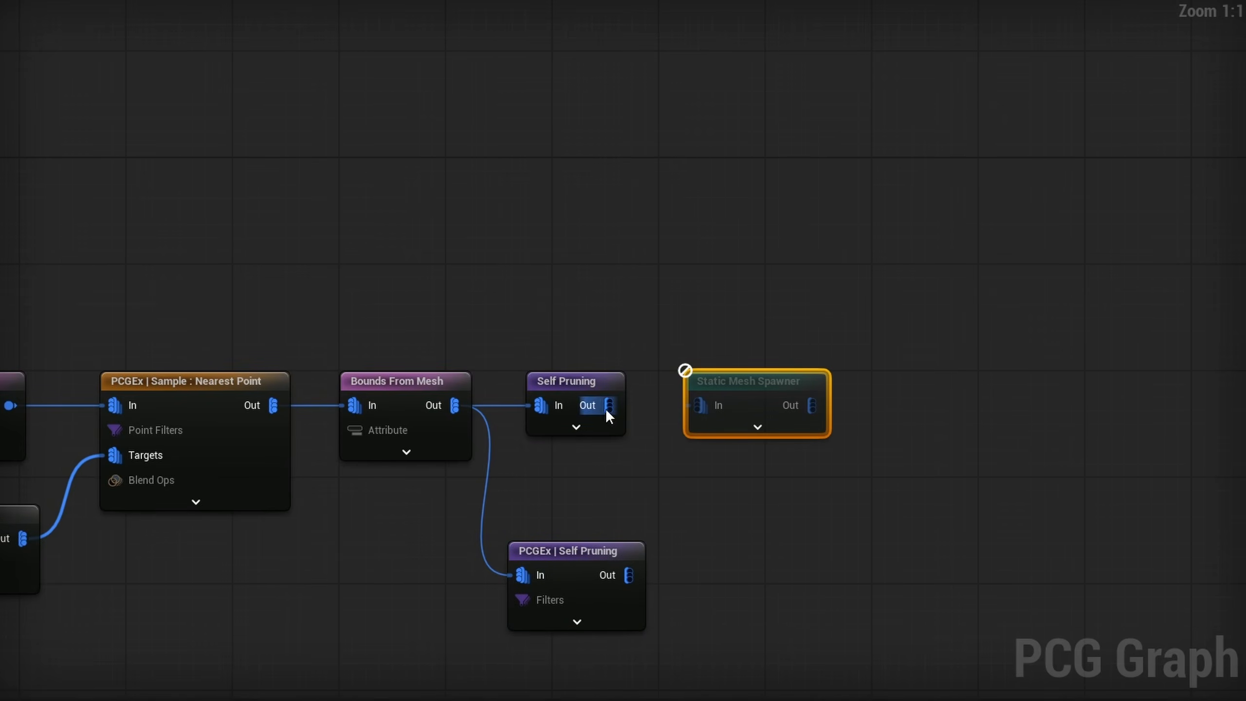
Step: Connect Self Pruning to the Static Mesh Spawner and set its pruning type to Small to Large
left_click_drag(608, 405, 700, 405)
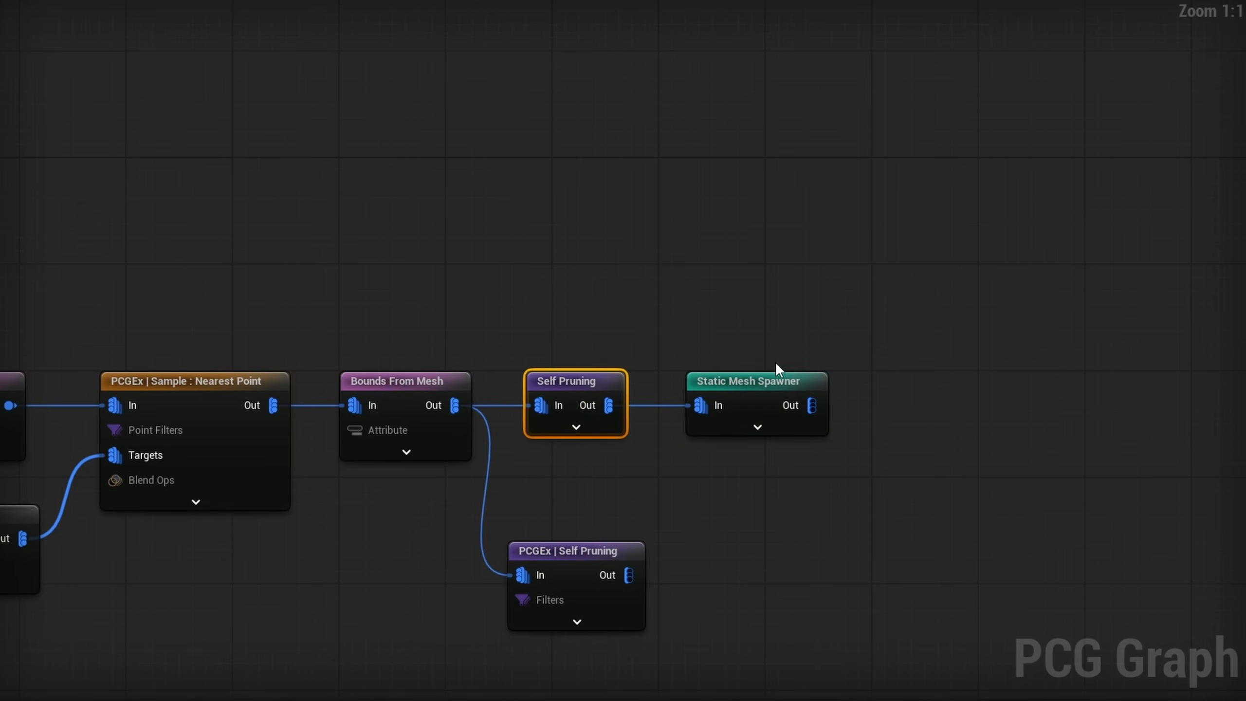
left_click(1089, 75)
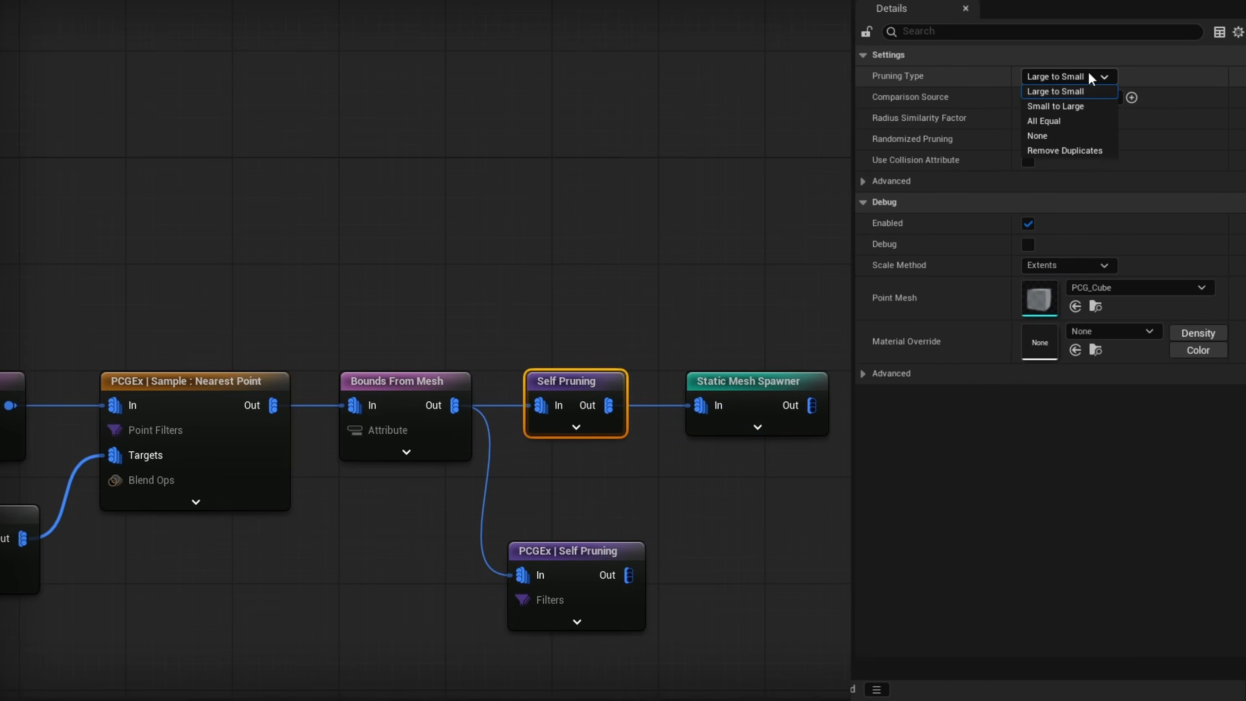
left_click(1077, 111)
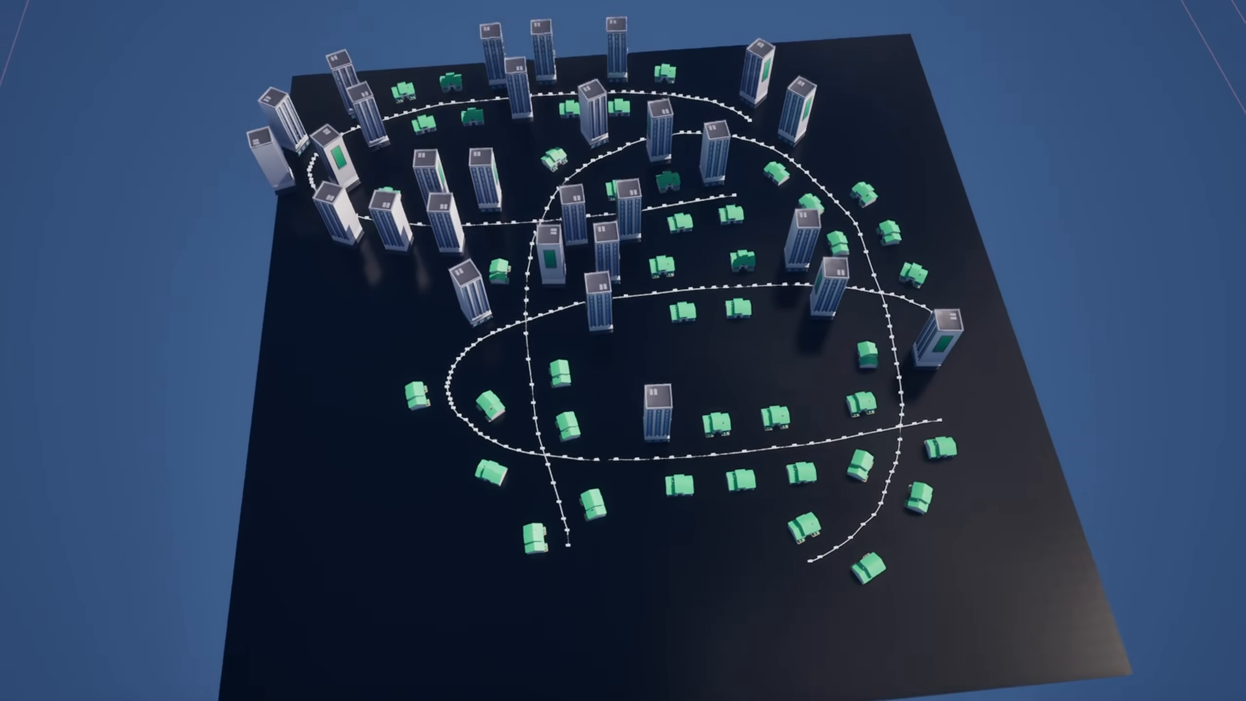
right_click_drag(924, 492, 914, 497)
right_click_drag(1001, 604, 1001, 604)
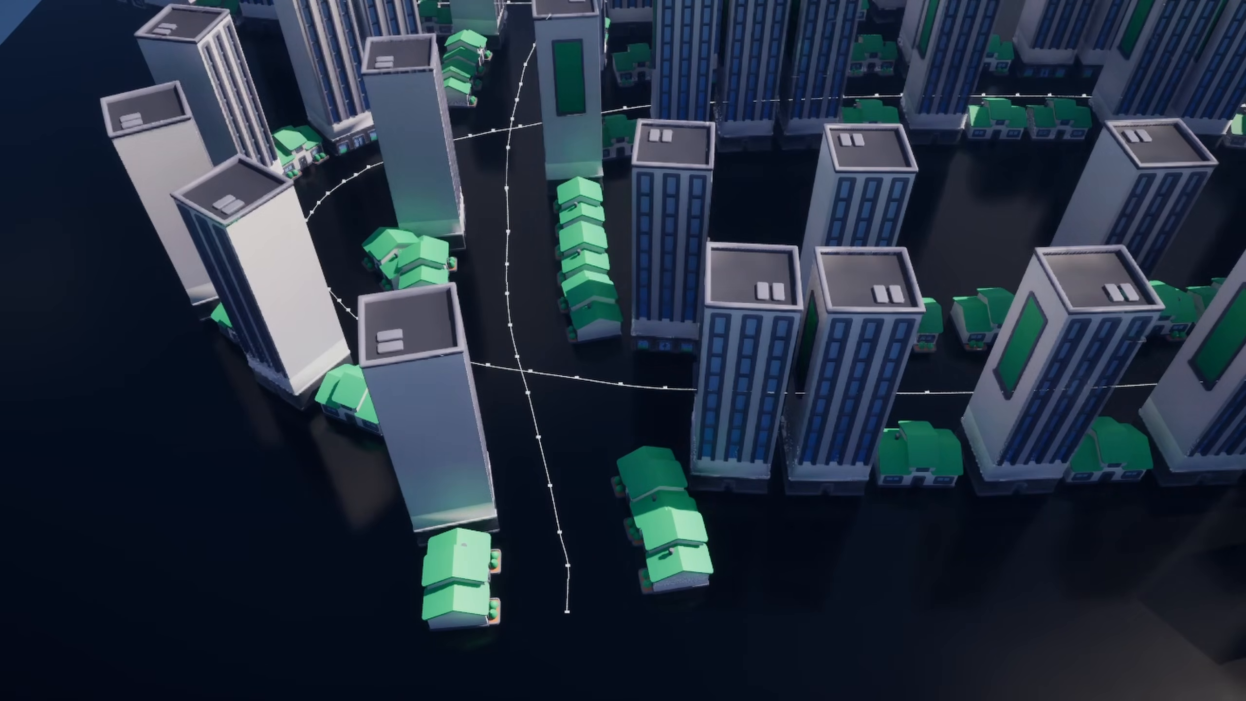
Step: Feed the Static Mesh Spawner from PCGEx | Self Pruning and inspect the output points of both pruning nodes
right_click_drag(810, 486, 809, 487)
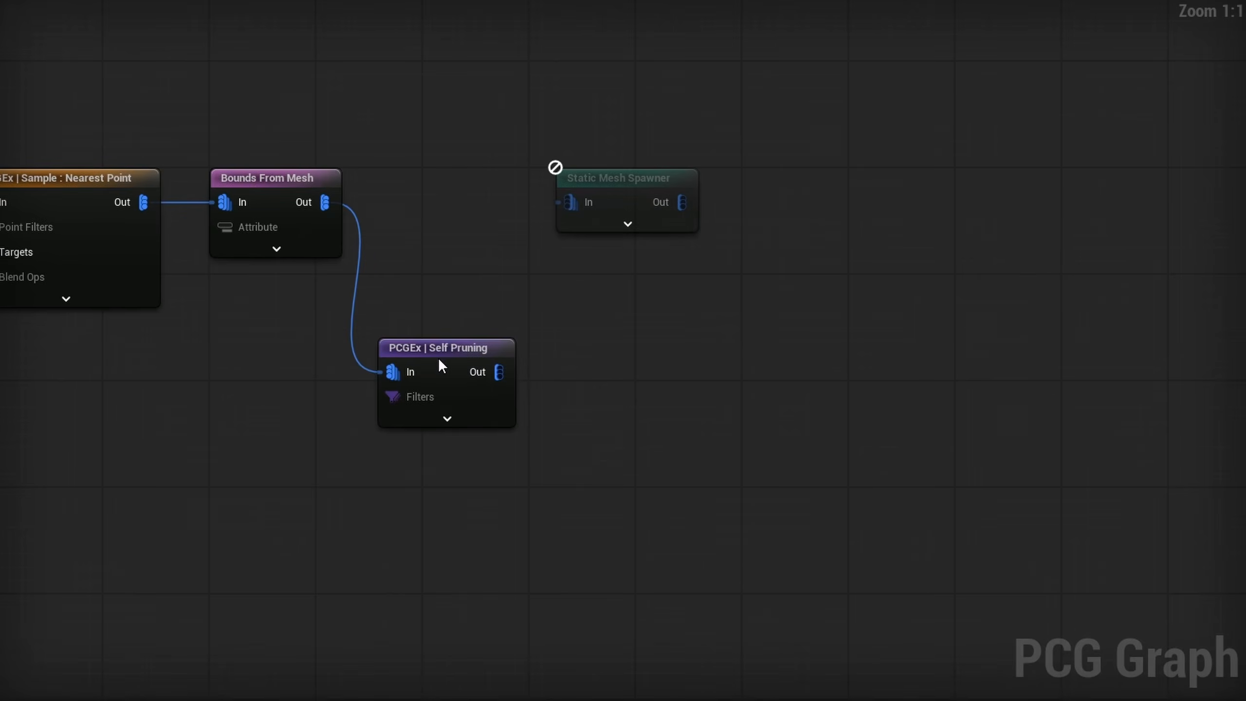
left_click_drag(439, 360, 450, 193)
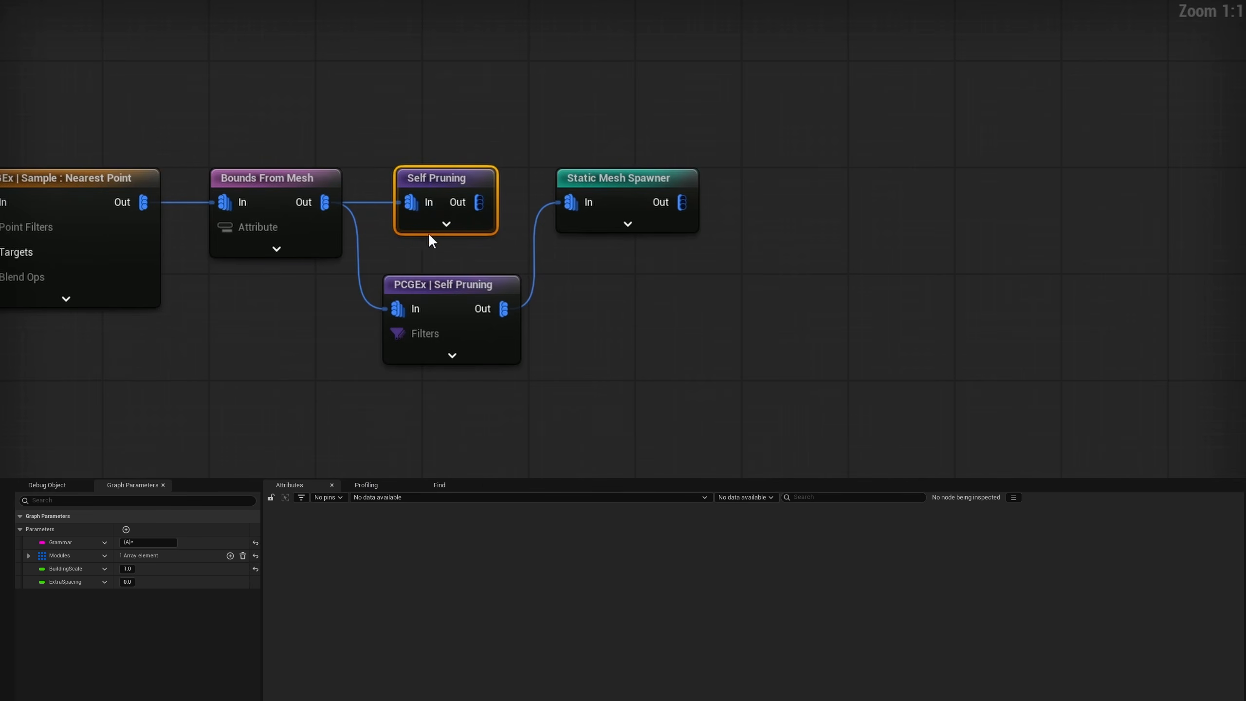
key("a")
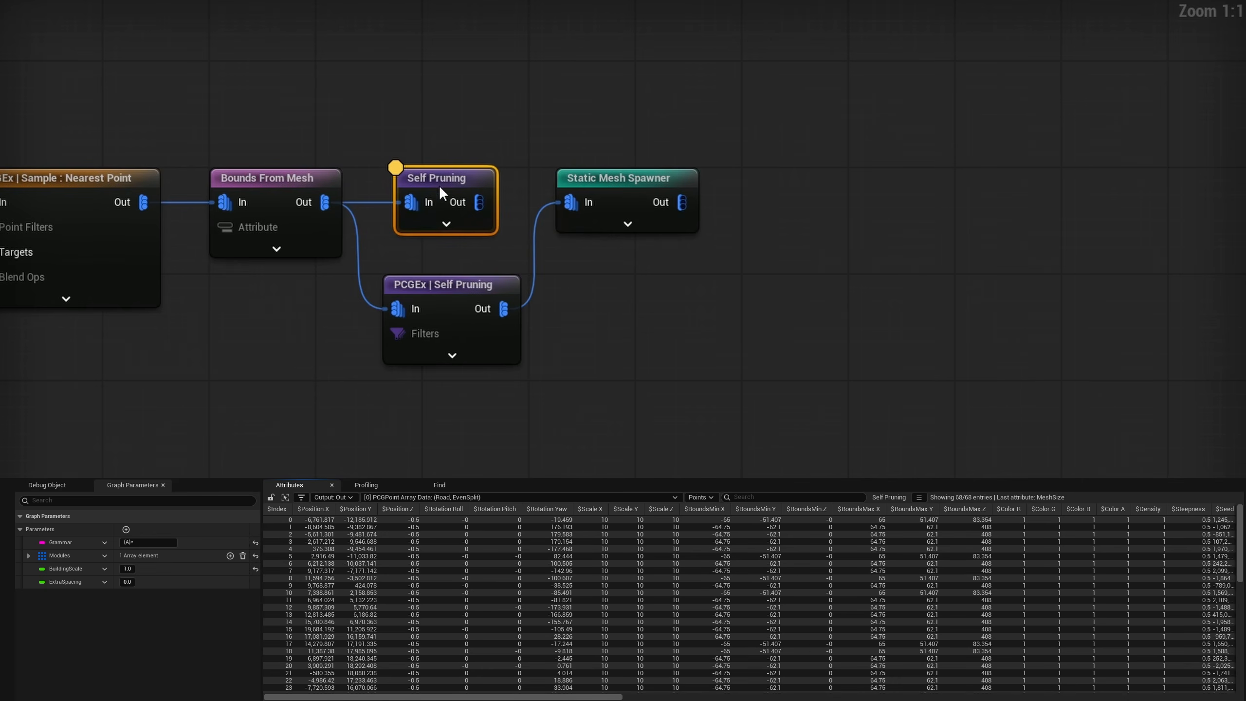
left_click(398, 313)
key("a")
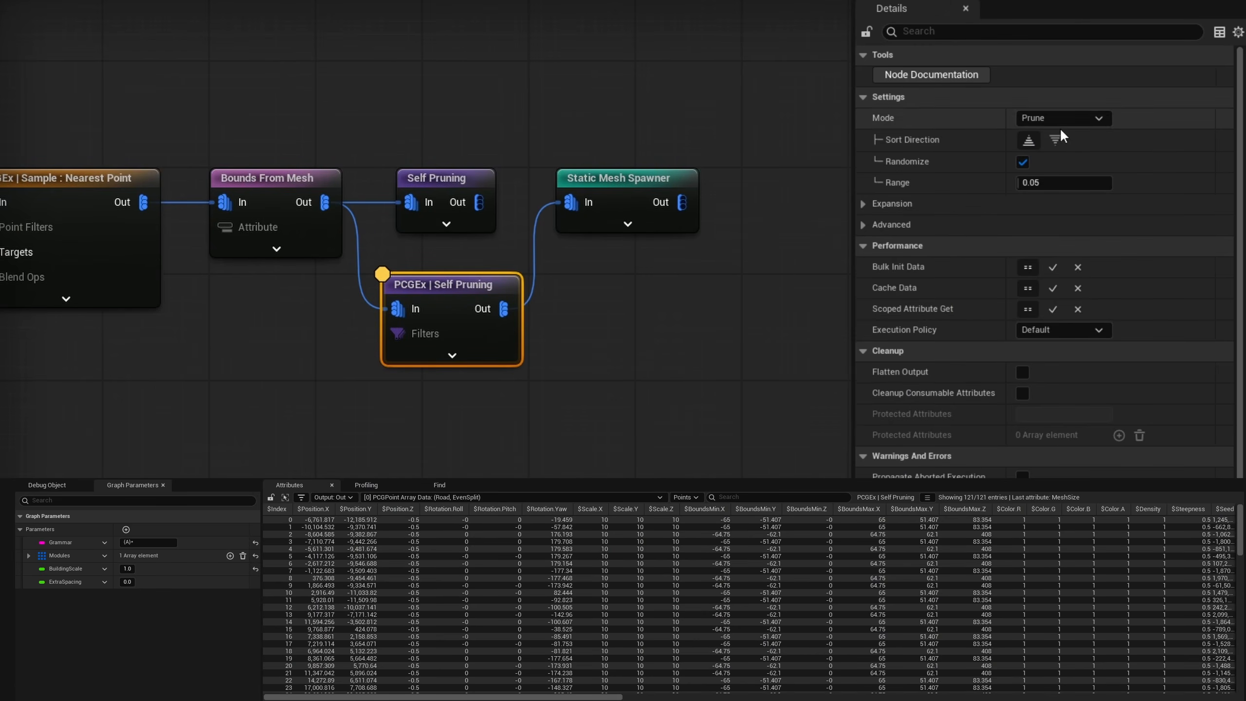
Step: Try Precise Test in the Expansion settings of PCGEx | Self Pruning and compare the output points with and without it
left_click(864, 203)
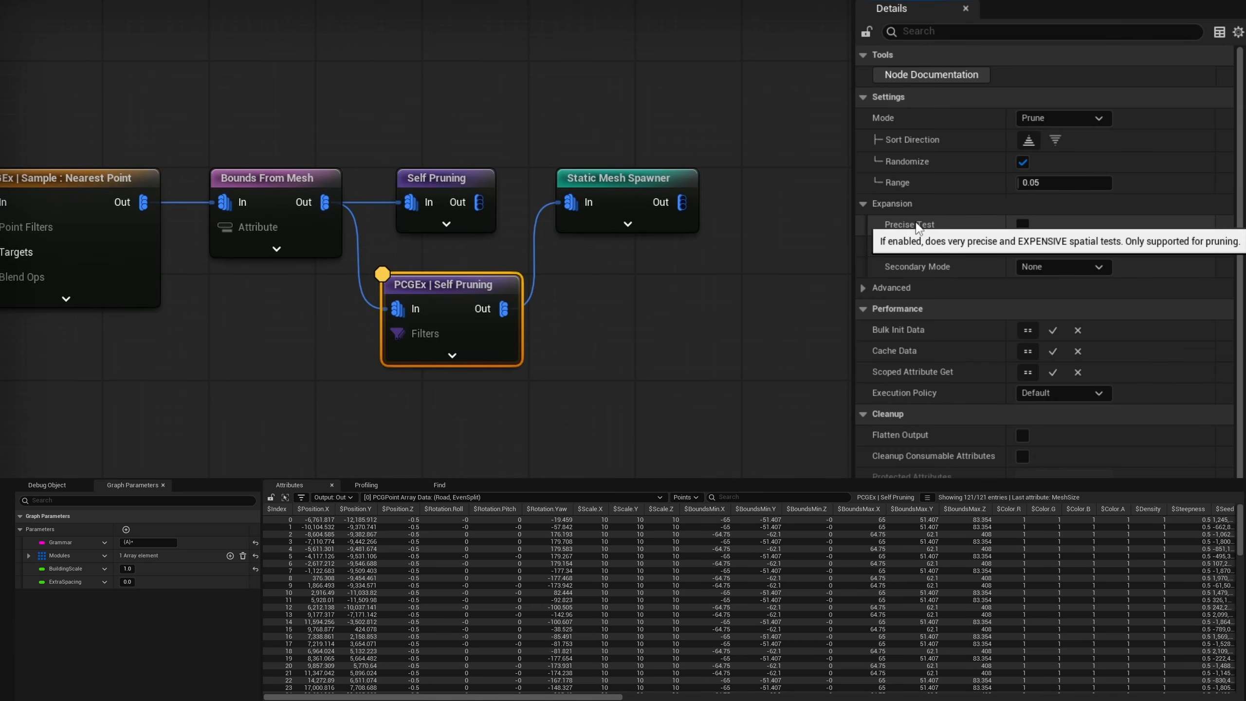
left_click(1065, 117)
left_click(1065, 117)
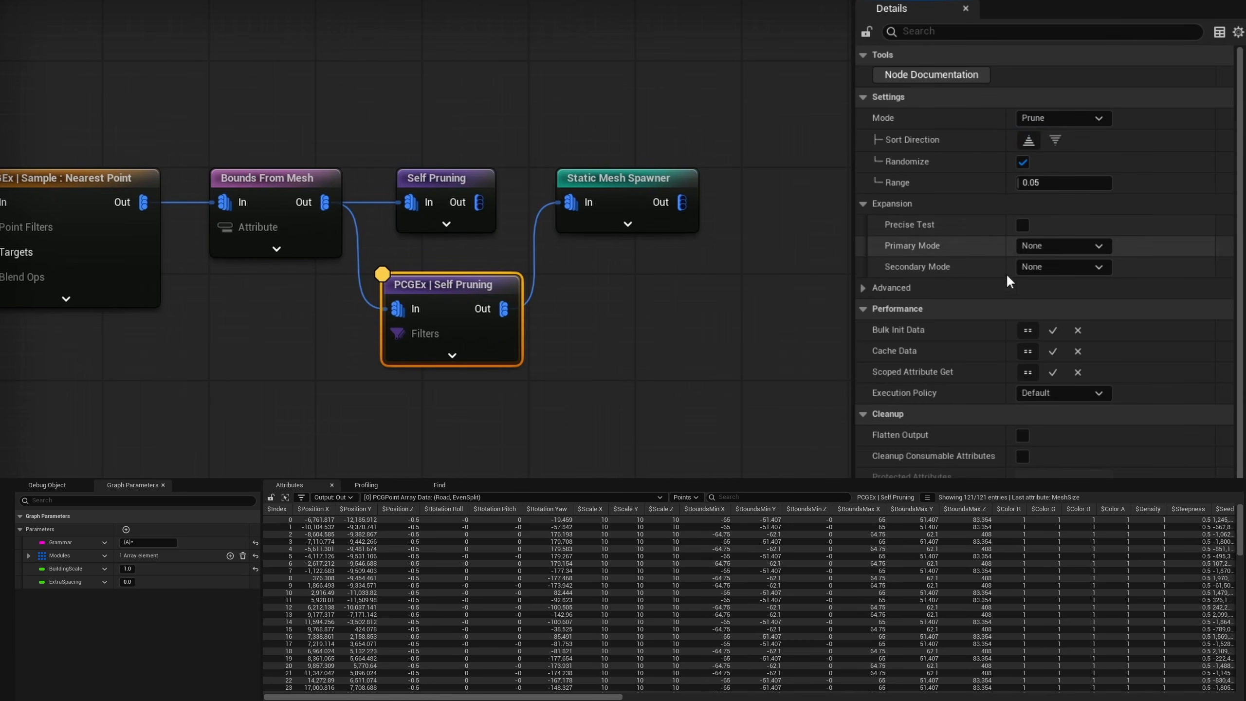
left_click(1023, 225)
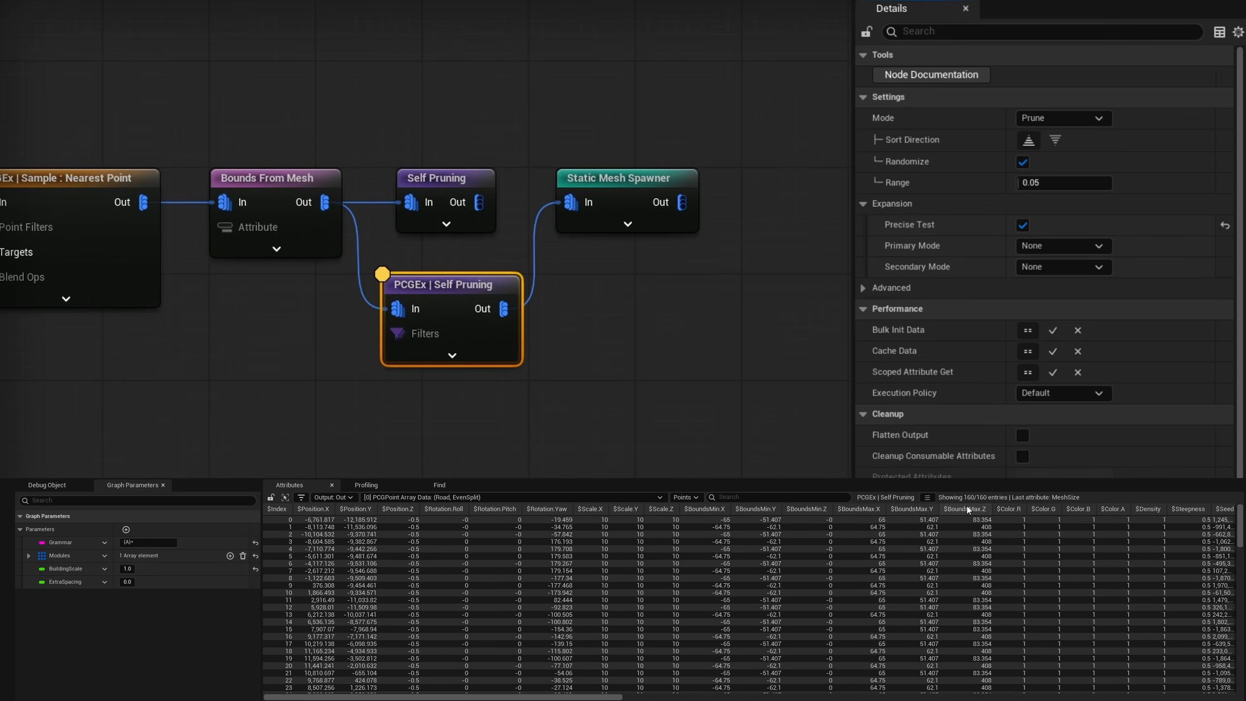
left_click(1023, 225)
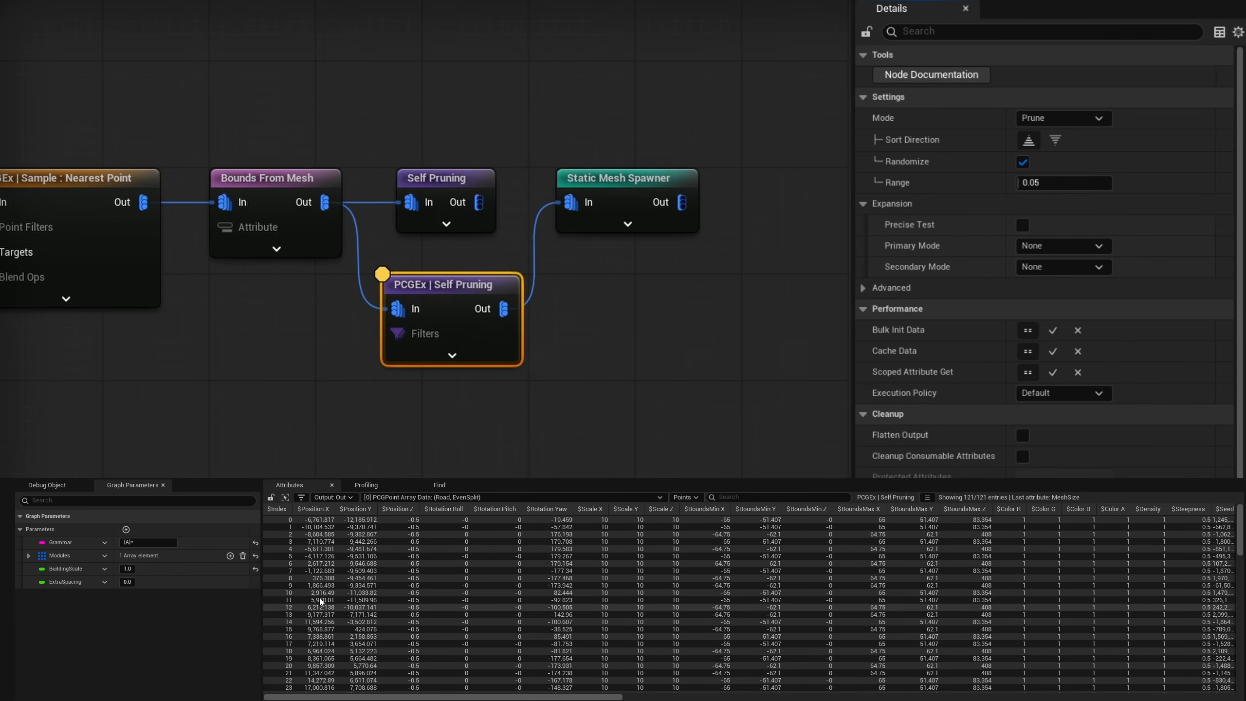
Step: Enable Precise Test on PCGEx | Self Pruning, comparing the graph's profiling times with and without it
left_click(368, 485)
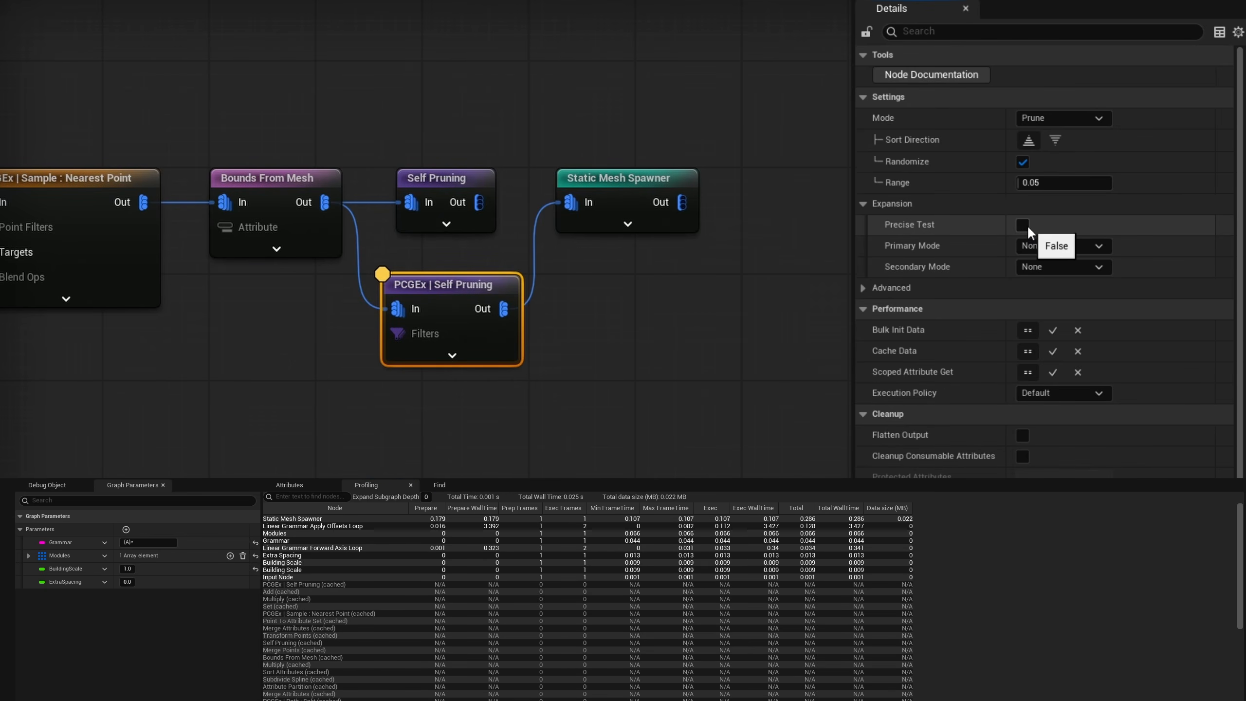
left_click(1022, 225)
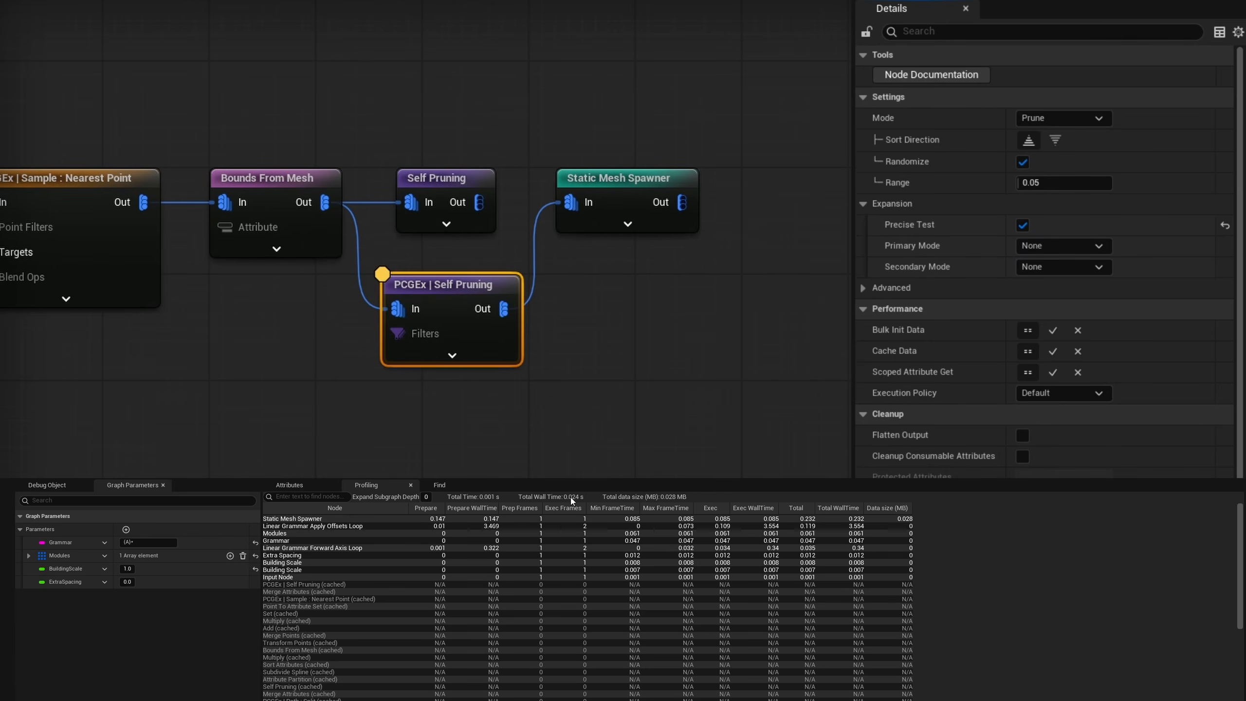
left_click(1024, 225)
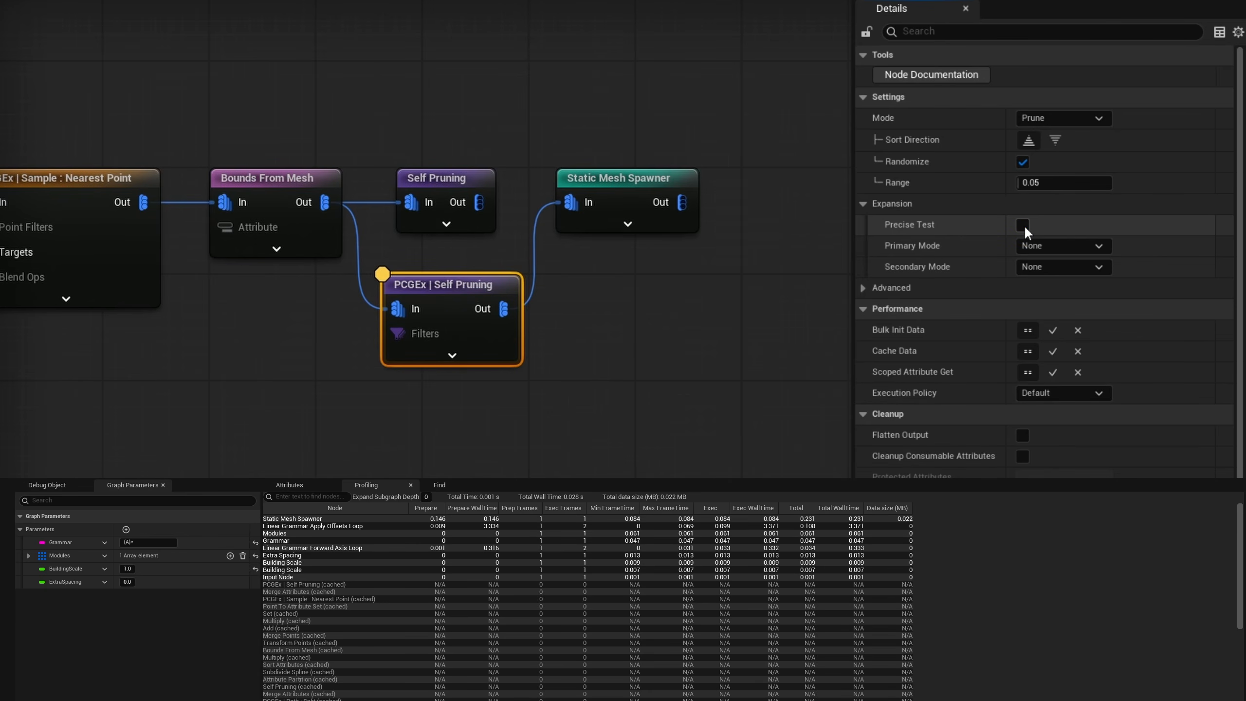
left_click(1023, 225)
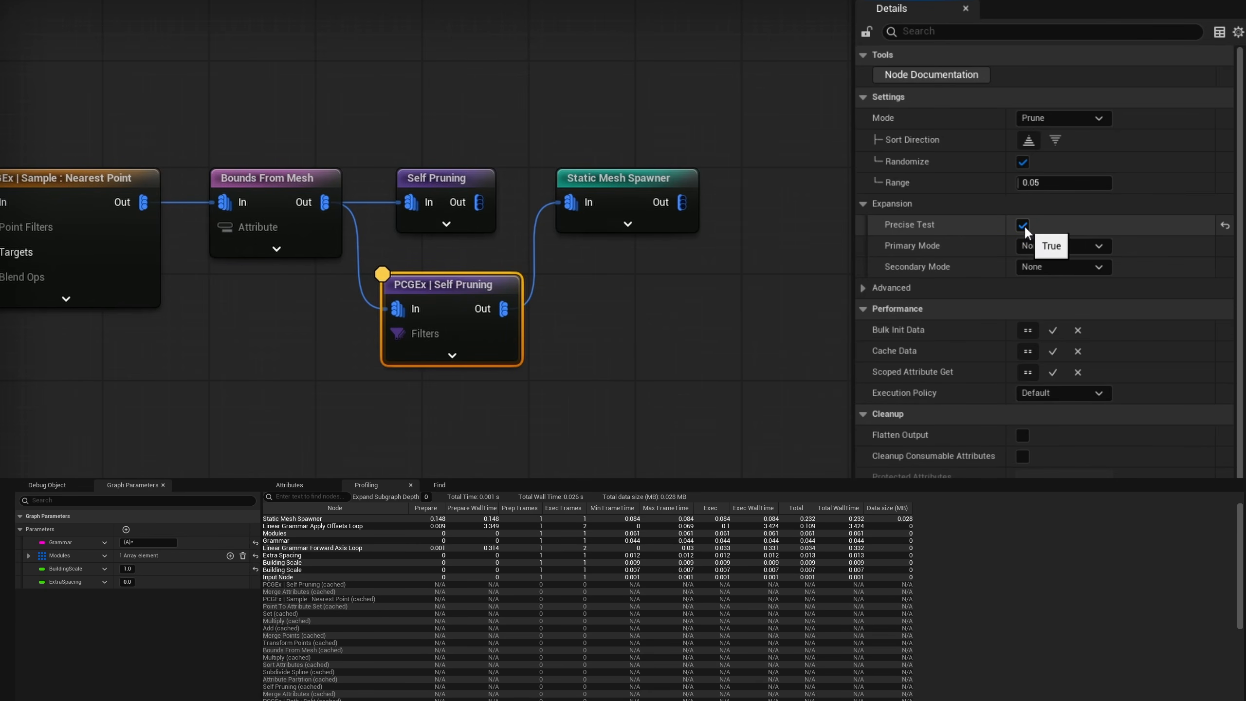
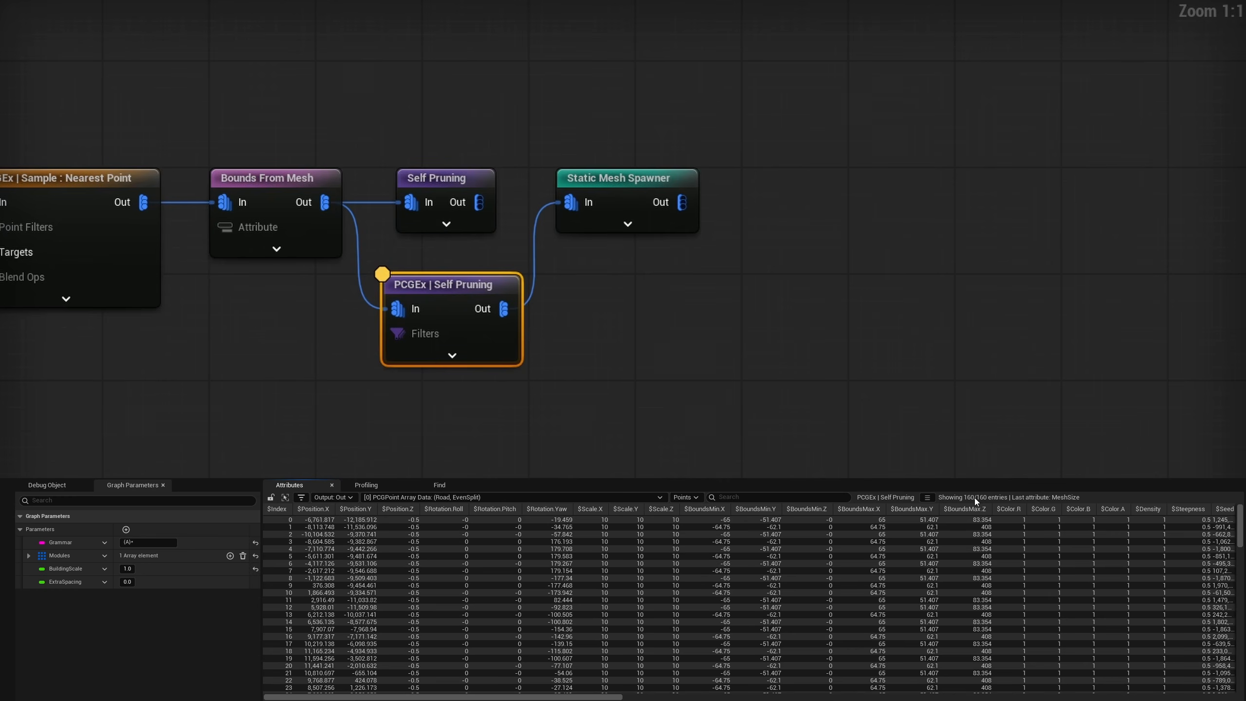
Step: Delete the Self Pruning node and move PCGEx | Self Pruning into its place before the Static Mesh Spawner
left_click(444, 196)
key("Delete")
left_click_drag(436, 286, 428, 192)
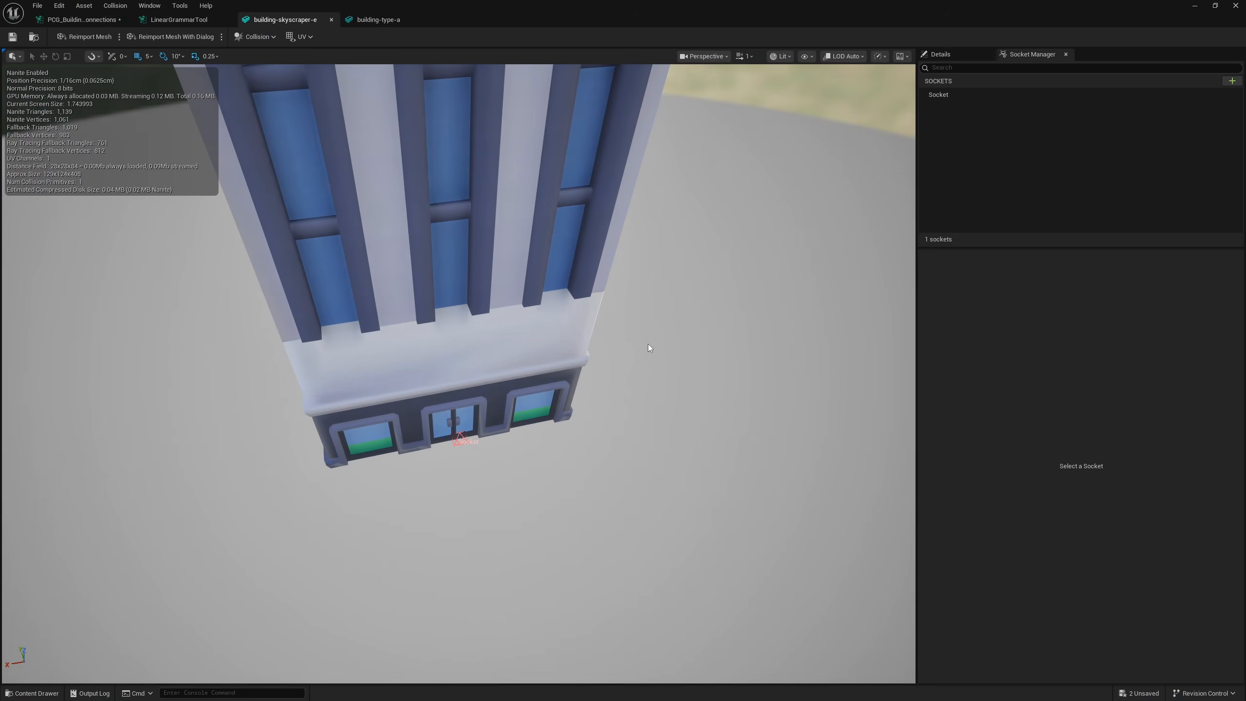
Step: Inspect the existing socket at the entrance of the building-skyscraper-e mesh and delete it
left_click(454, 443)
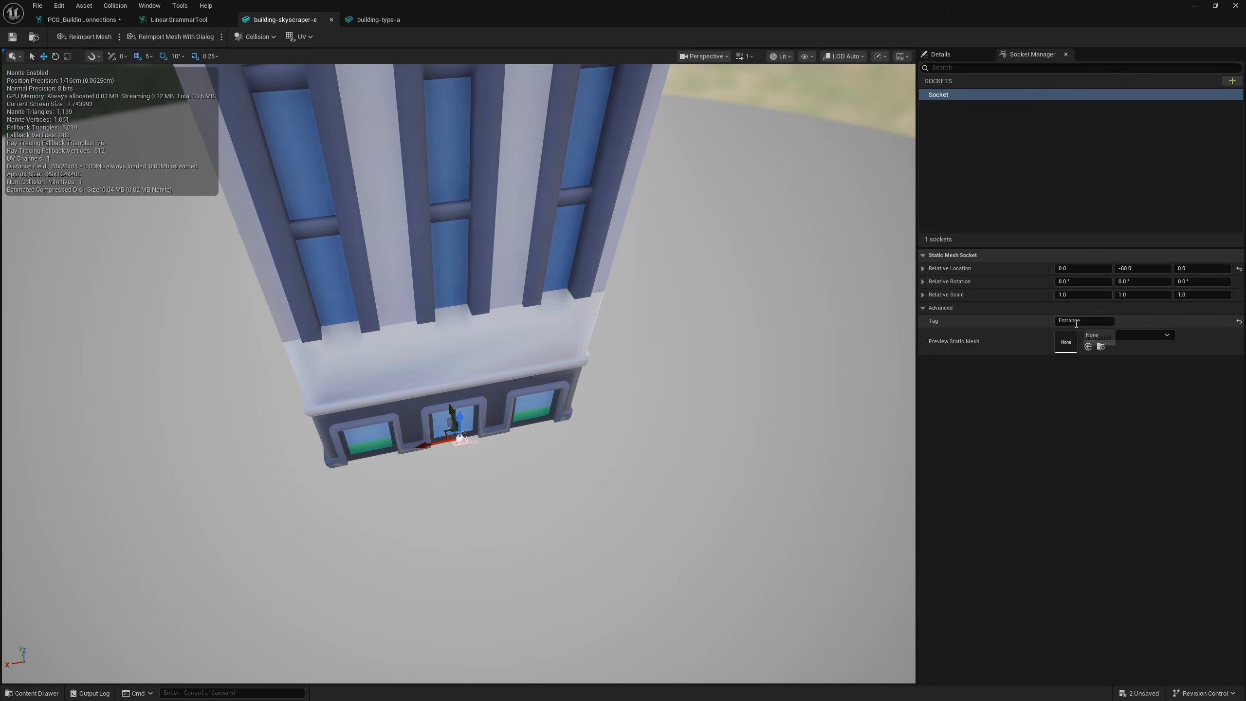
right_click_drag(687, 393, 673, 432)
right_click_drag(477, 481, 486, 426)
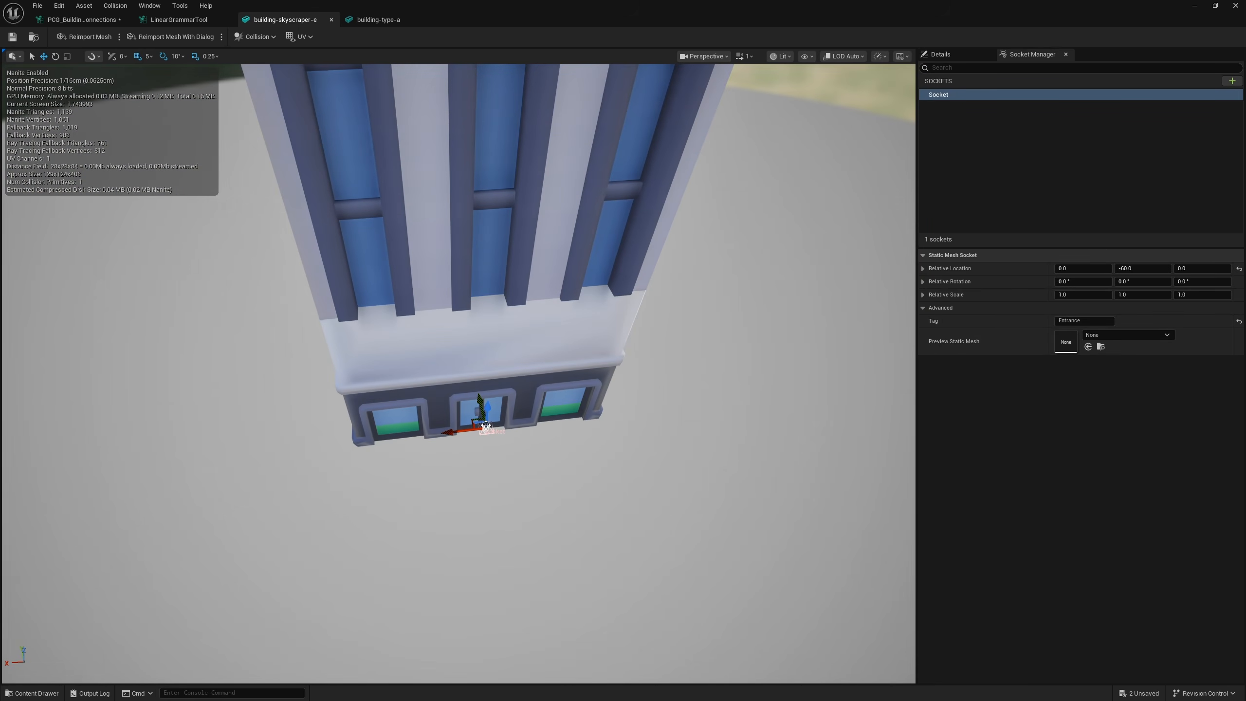
left_click(973, 120)
left_click(952, 95)
key("Delete")
Step: Add a new socket in front of the skyscraper's entrance doors at about X 2.93, Y -60, and tag it Entrance
left_click(941, 55)
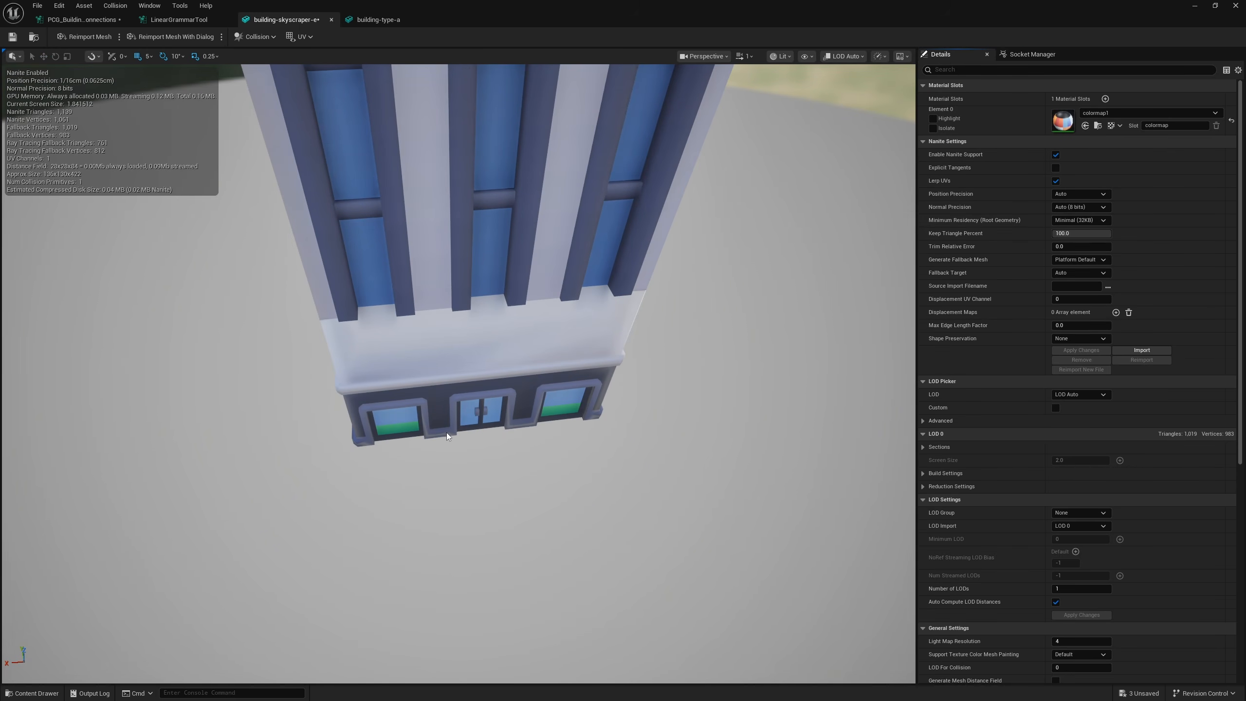
left_click(1026, 56)
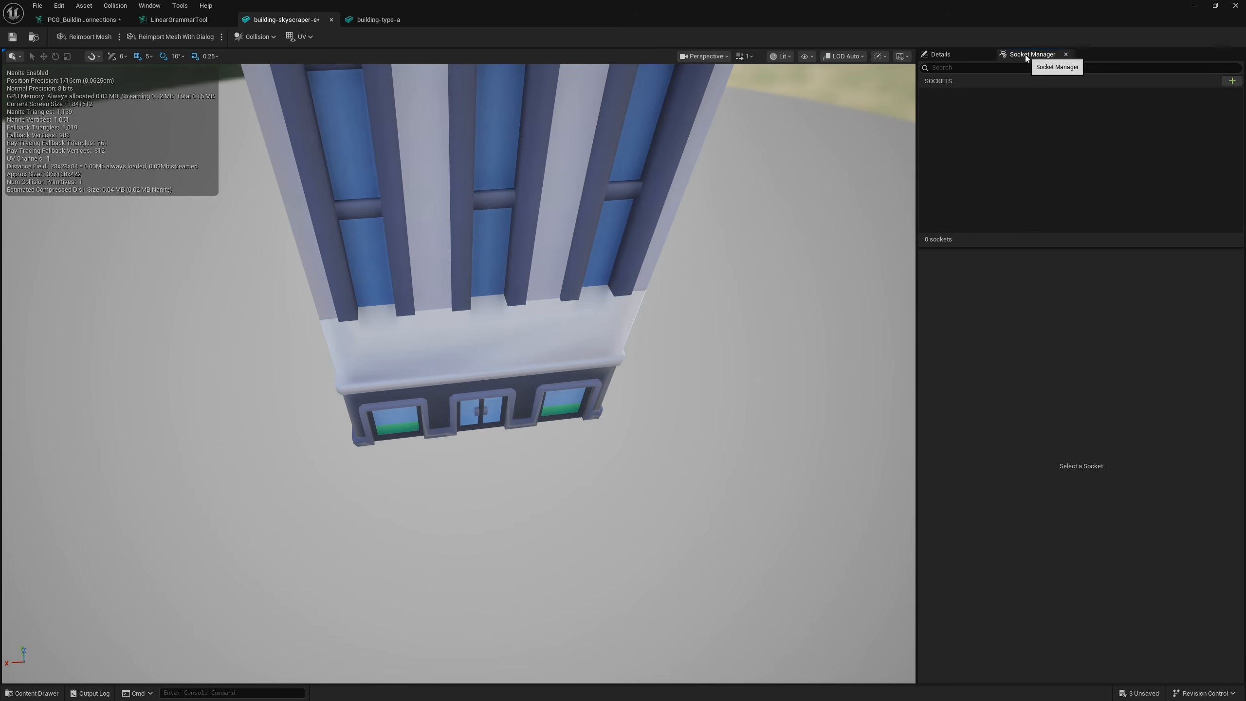
left_click(149, 6)
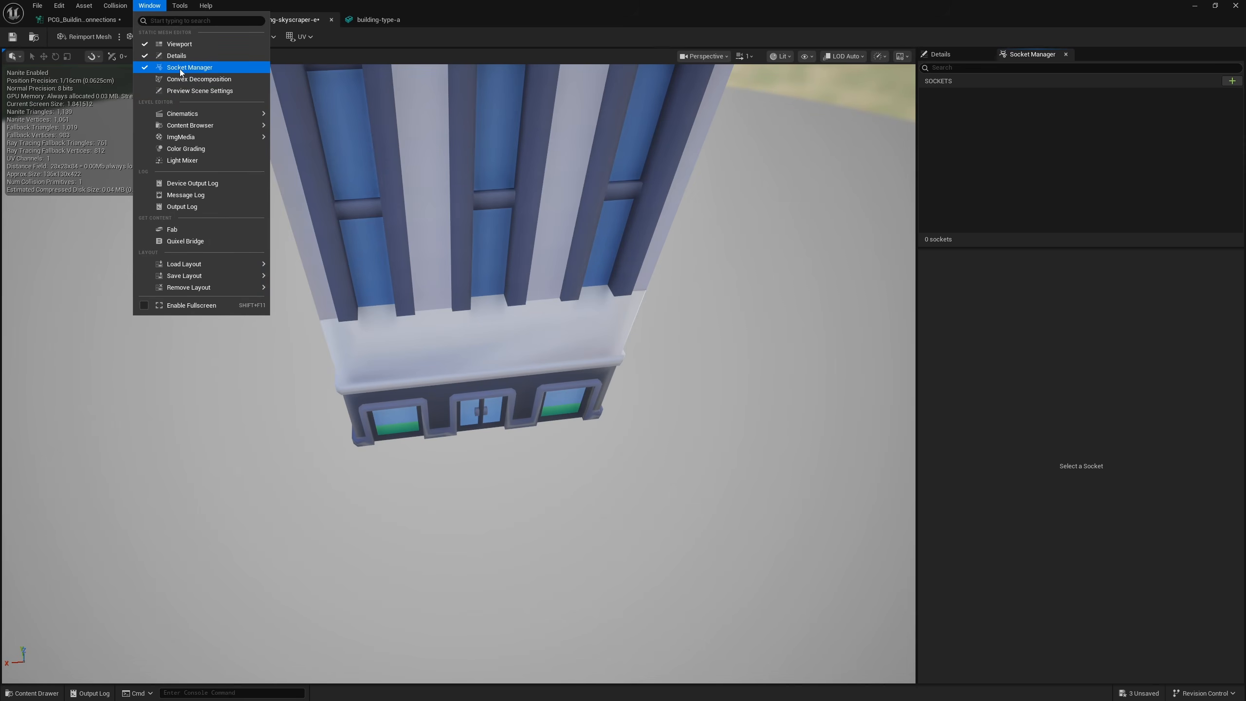
left_click(1232, 81)
right_click_drag(815, 309, 893, 309)
key("a")
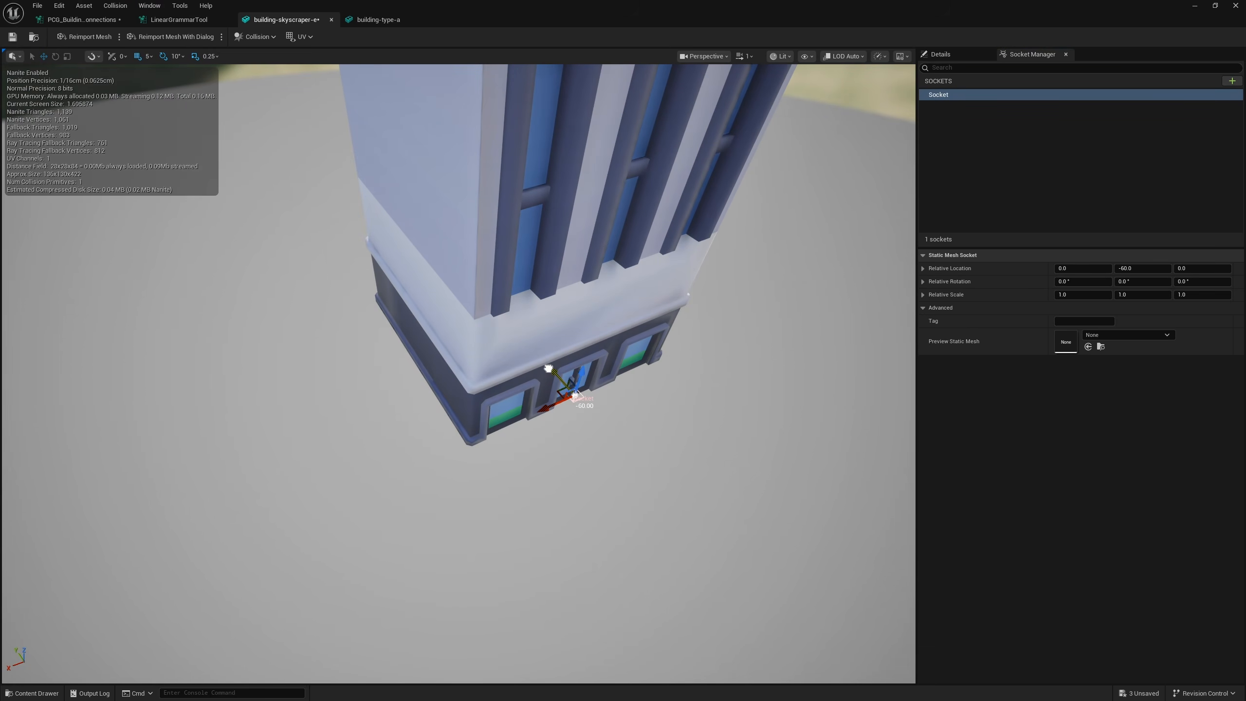
key("f")
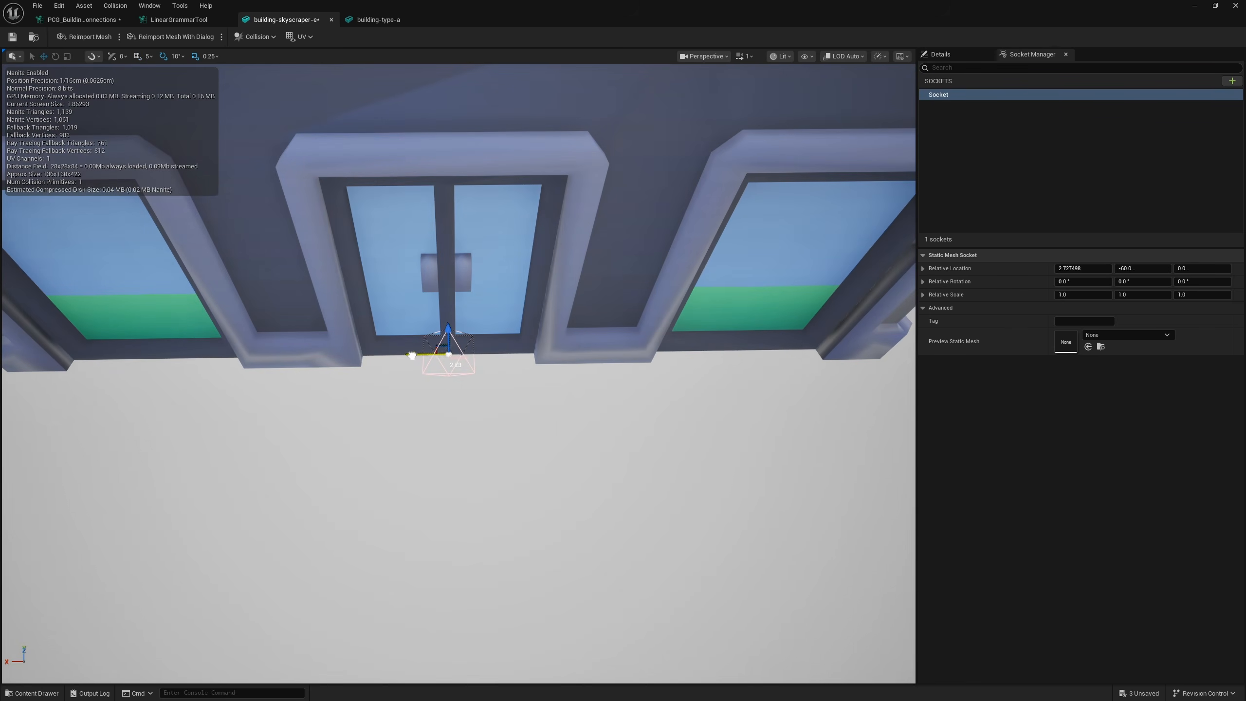
left_click(1077, 320)
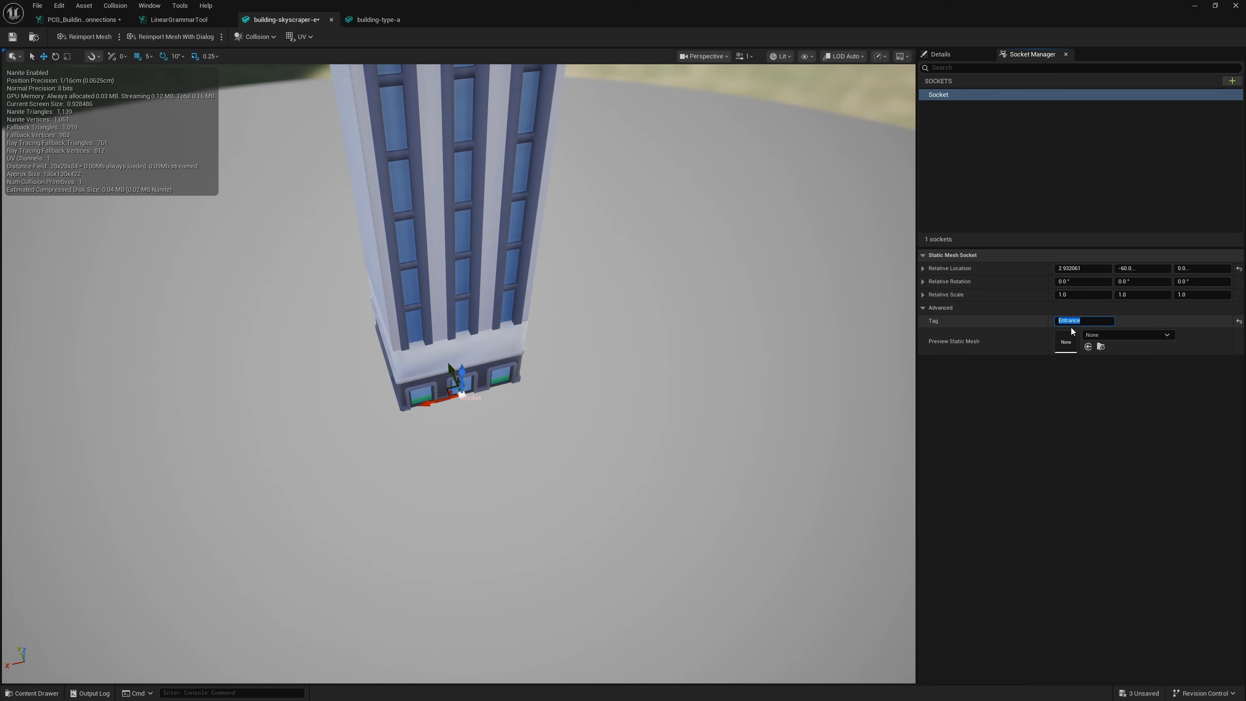
key("f")
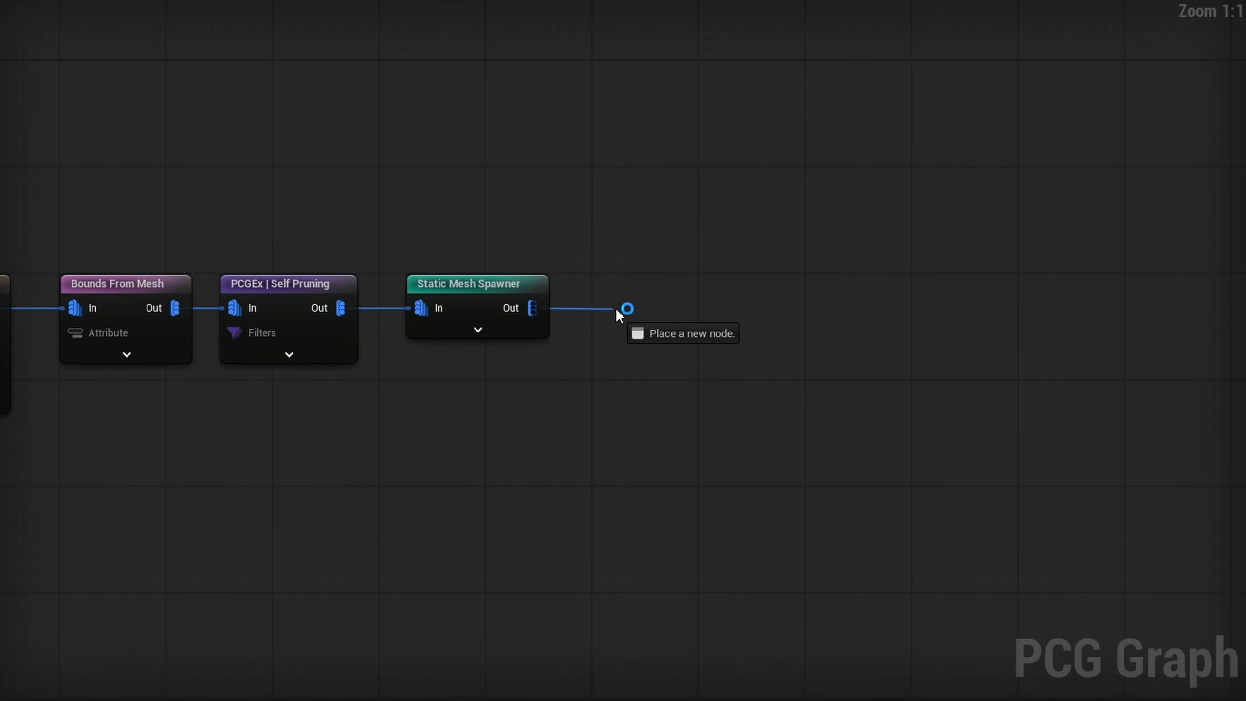
Step: Add a PCGEx | Sample : Sockets node after the Static Mesh Spawner and set its socket tag filter names to Entrance
left_click_drag(615, 308, 620, 304)
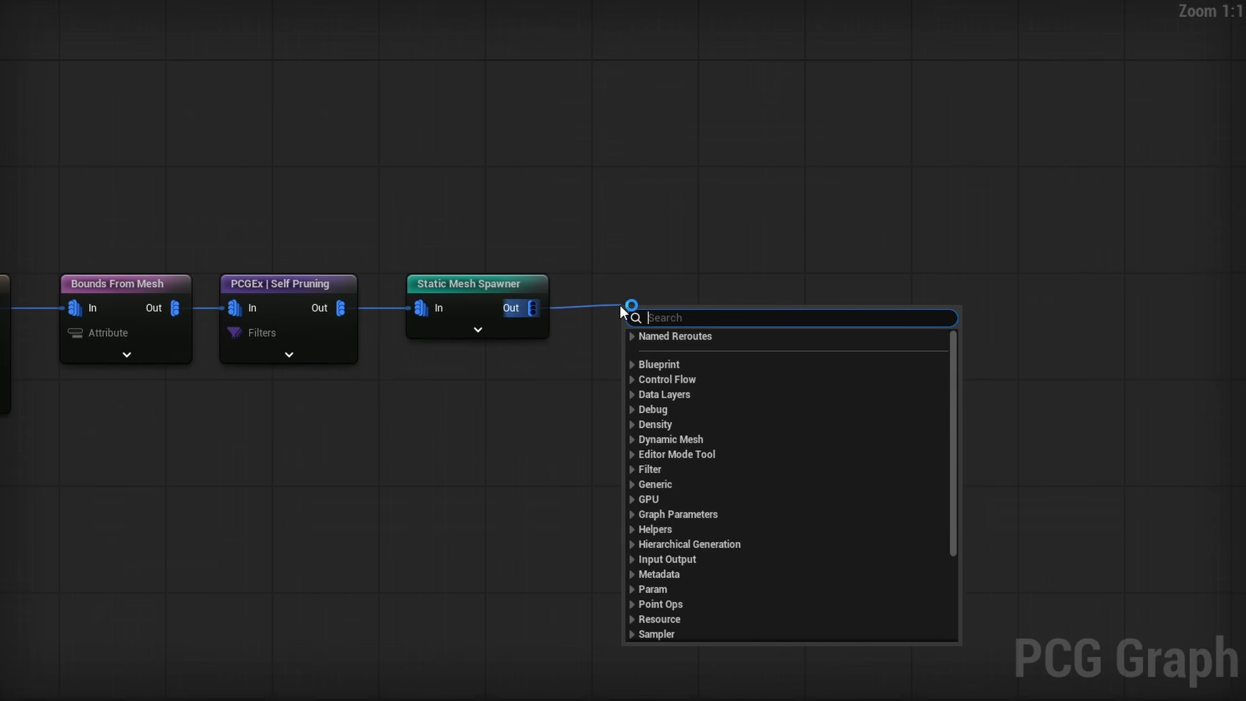
type("socket")
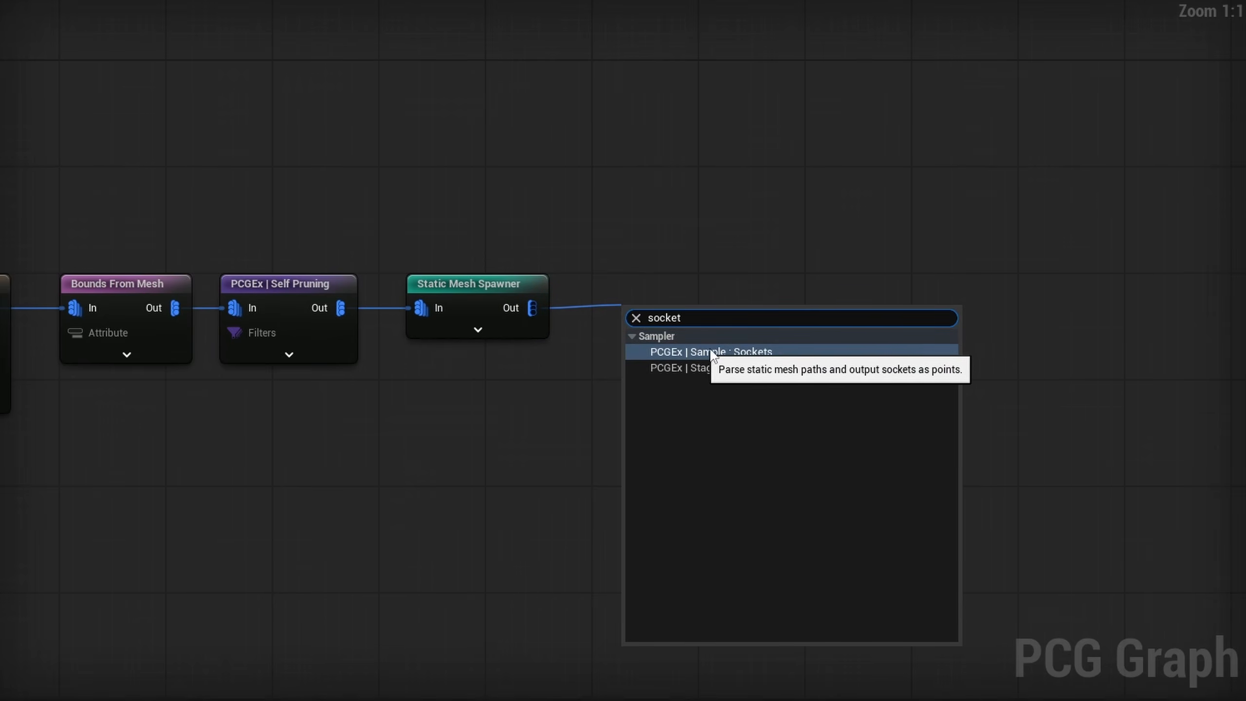
left_click(728, 351)
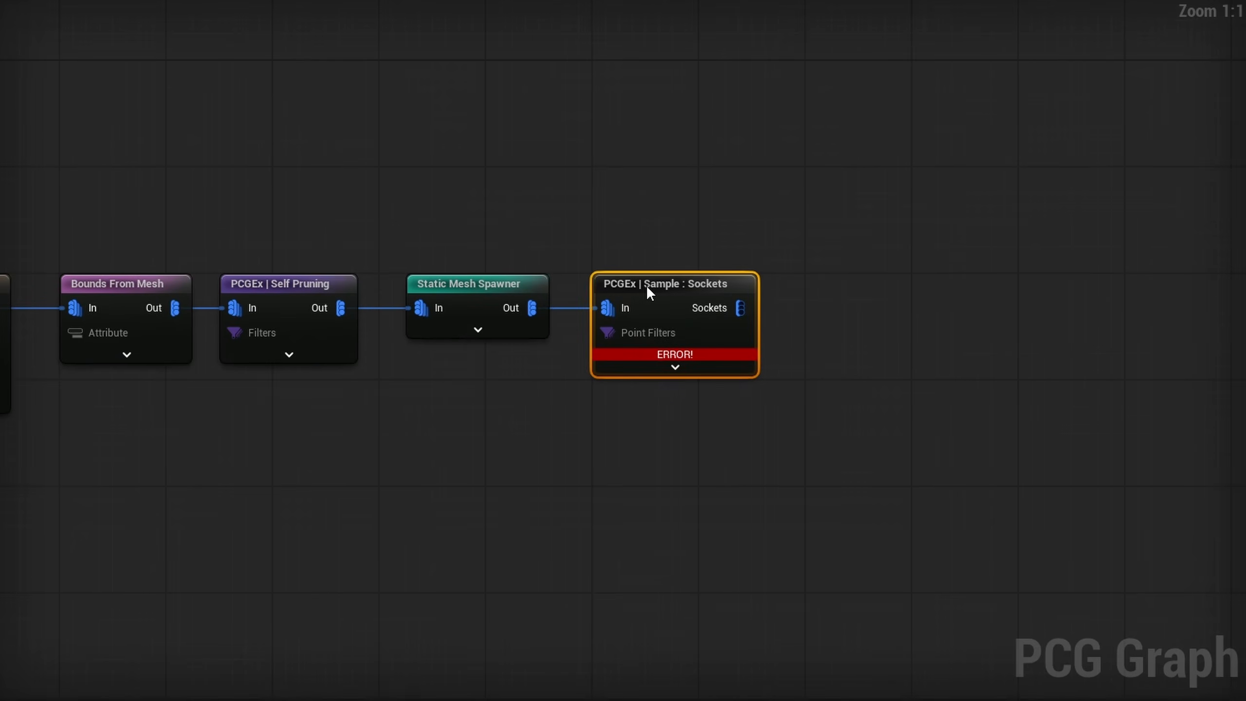
left_click(860, 161)
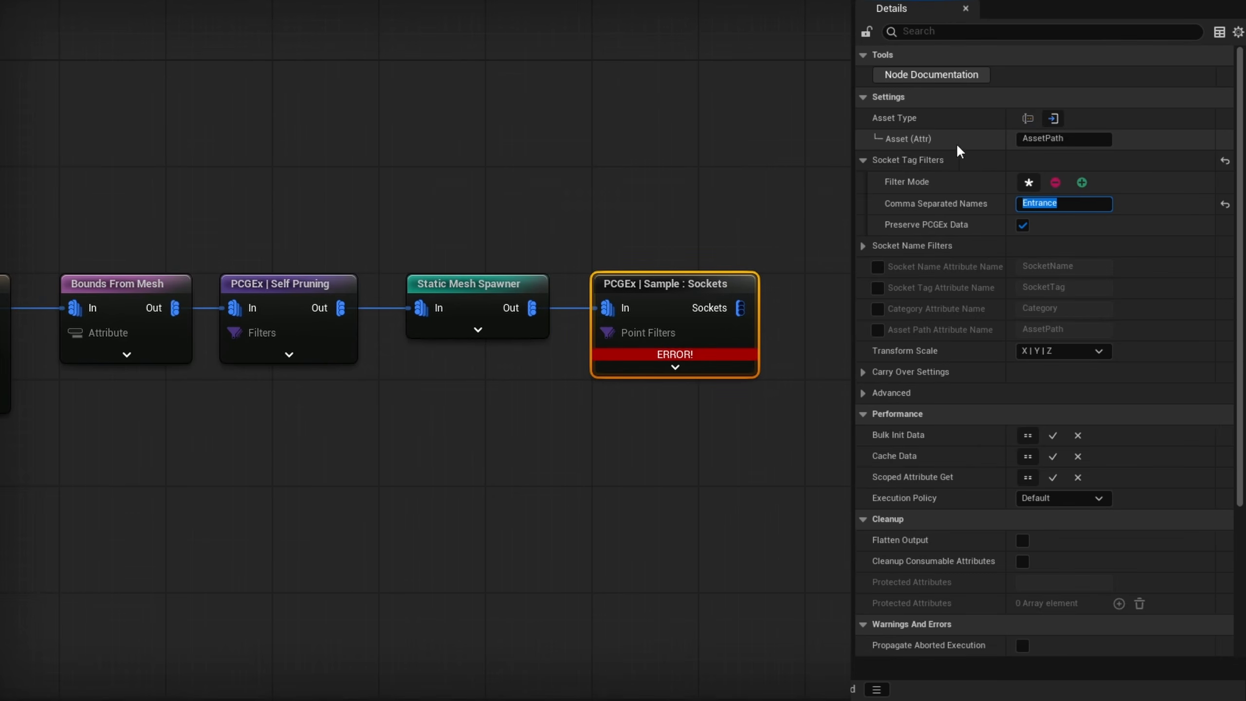
Step: Set the asset attribute of PCGEx | Sample : Sockets to StaticMesh, matching the Static Mesh Spawner's attribute name
left_click(466, 284)
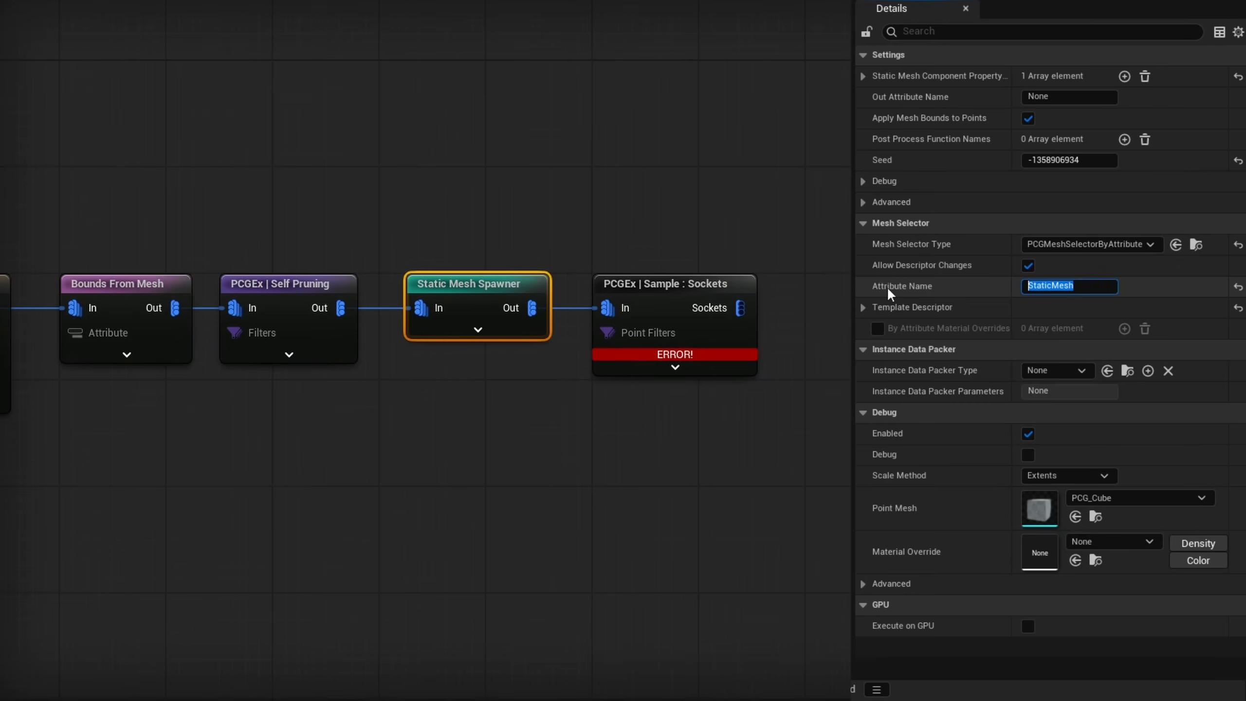
left_click(631, 283)
left_click_drag(1072, 140, 1011, 141)
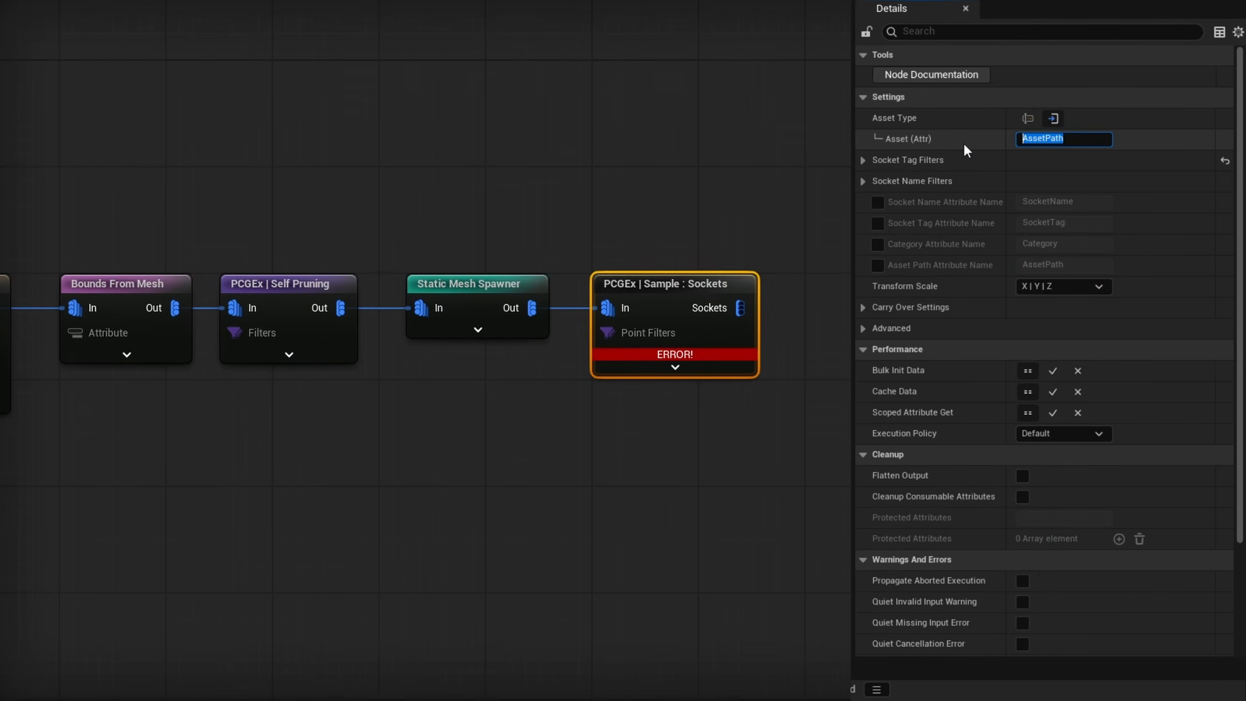
type("StaticMesh")
key("Return")
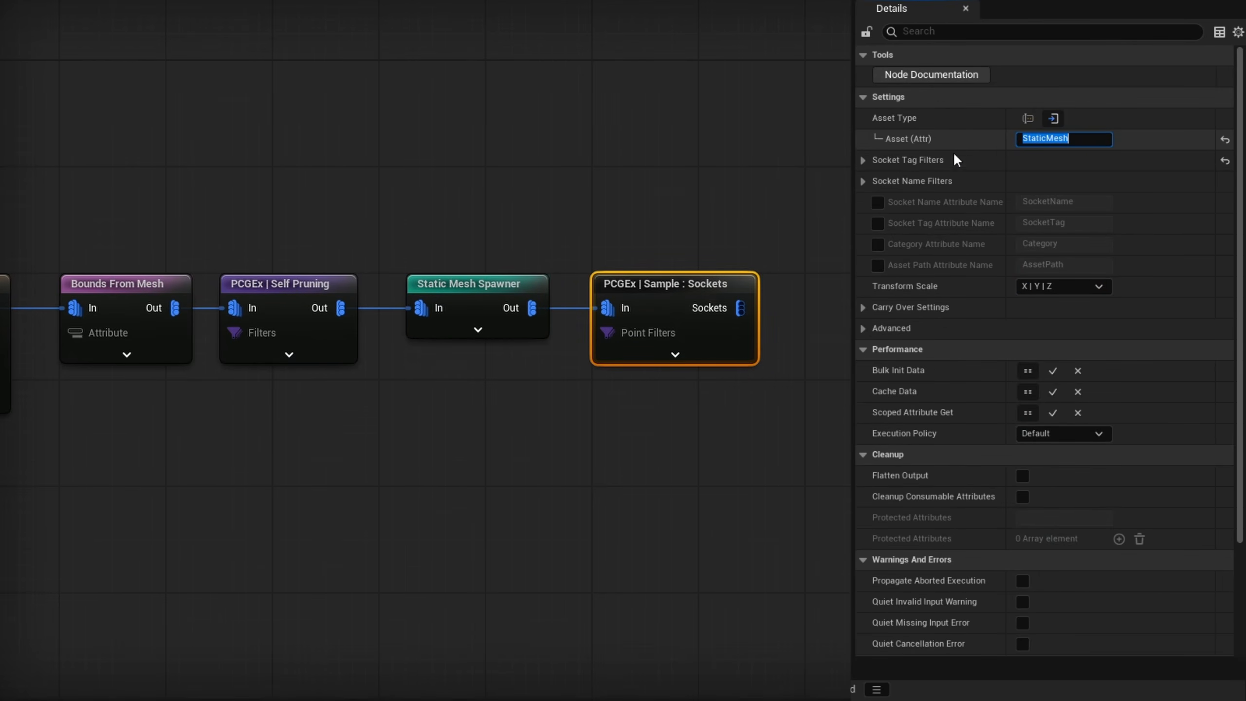
left_click(870, 160)
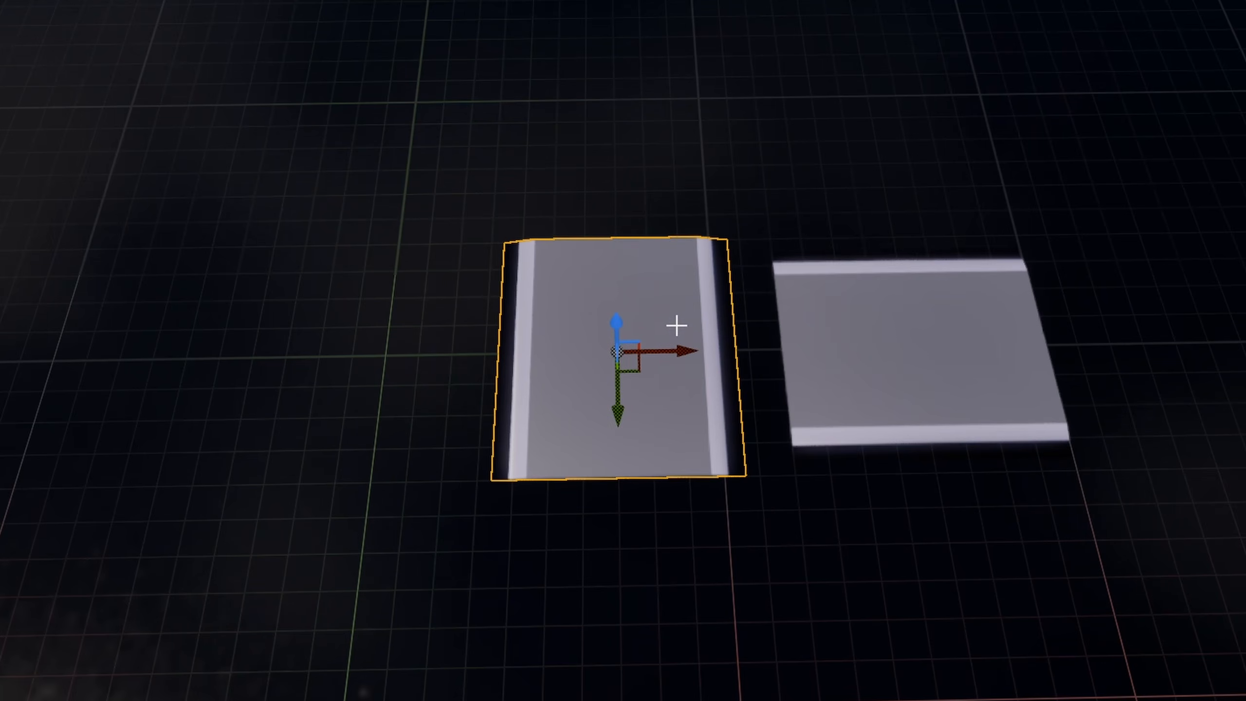
Step: Try scaling the selected road tile along each of its two horizontal axes, undoing each change
mouse_move(531, 339)
right_mouse_down()
mouse_move(677, 340)
mouse_move(531, 339)
right_mouse_up()
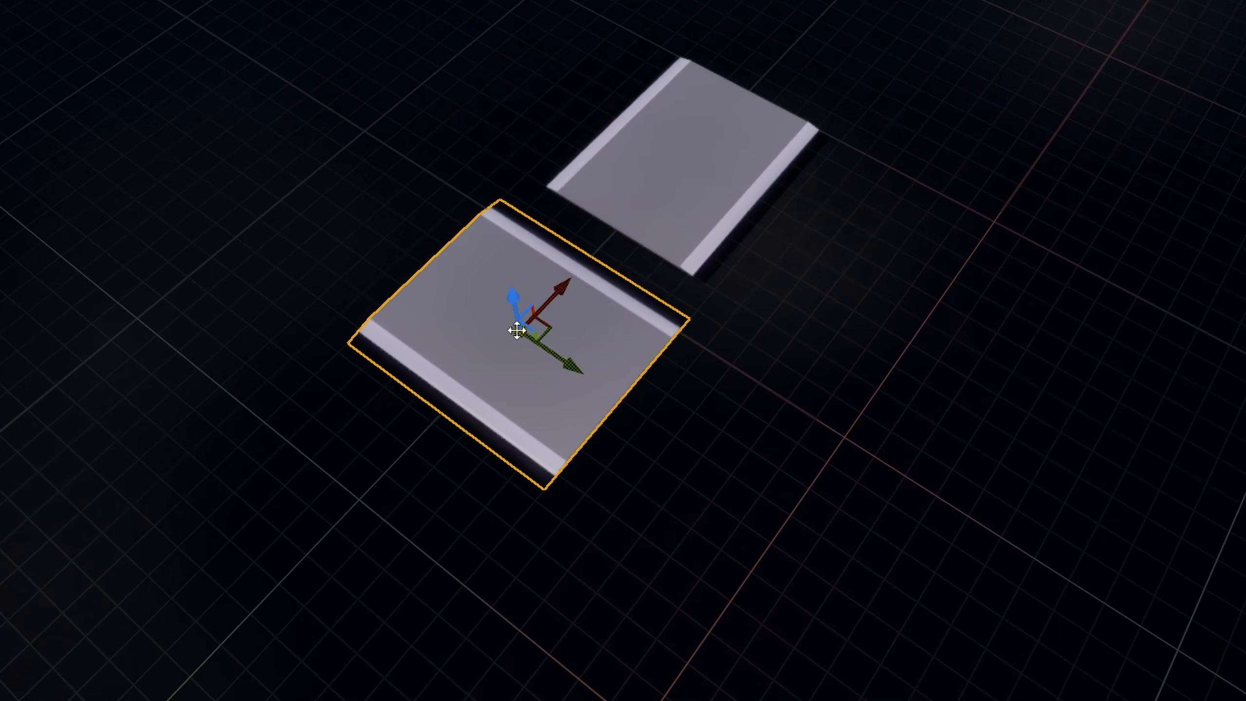
right_click_drag(664, 447, 545, 427)
key("r")
left_click_drag(633, 429, 636, 540, "ctrl")
key("ctrl+z")
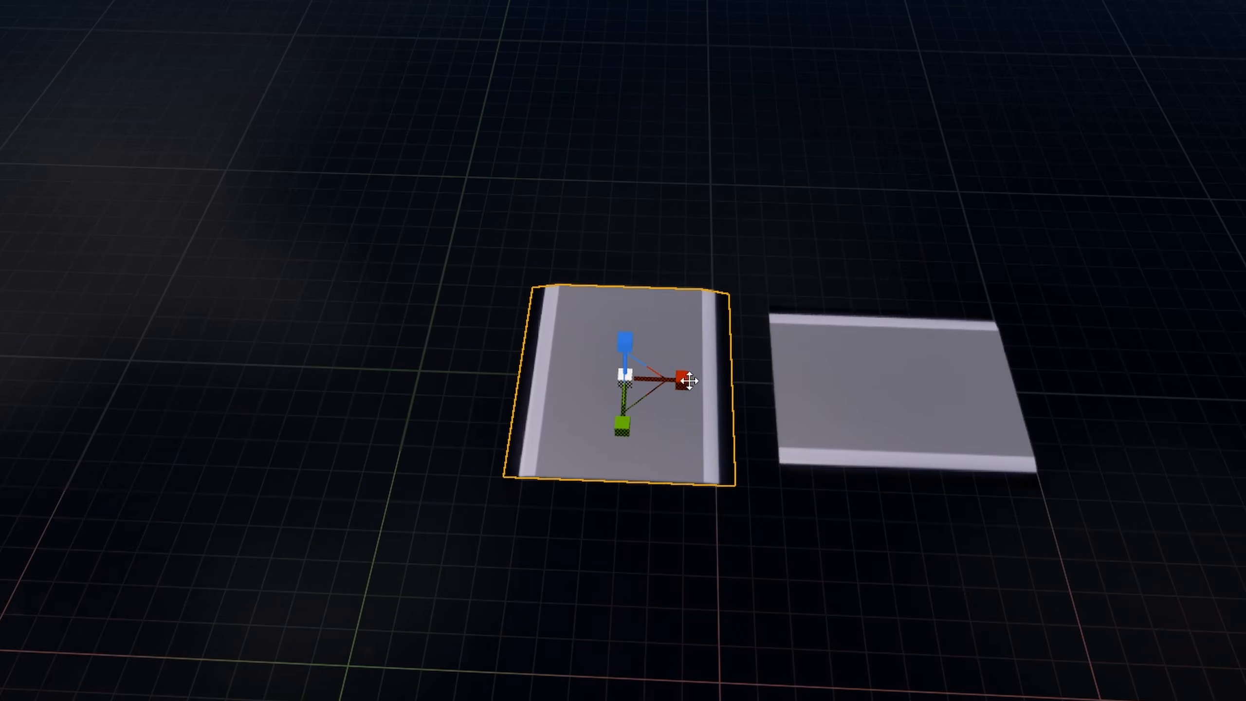
left_click_drag(687, 381, 765, 384)
key("ctrl+z")
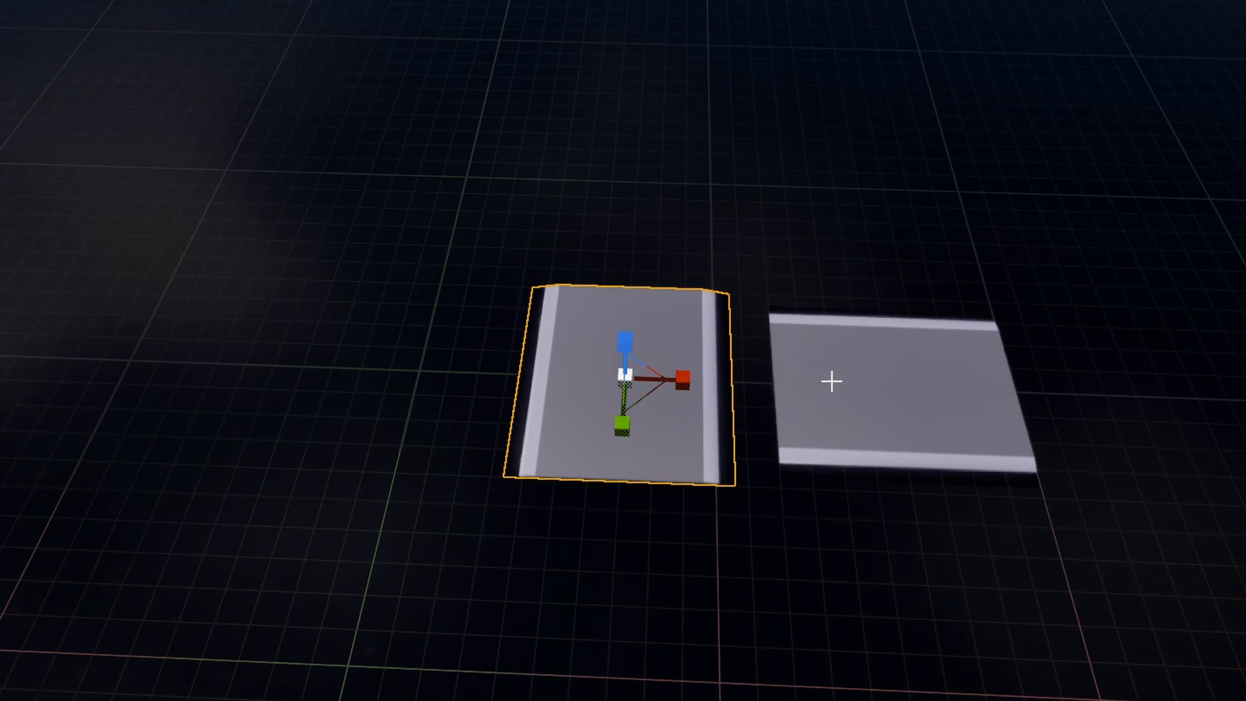
Step: Select the second road tile and shift it along its X axis
left_click(815, 392)
right_click_drag(815, 391, 807, 385)
key("d")
left_click_drag(557, 398, 614, 400)
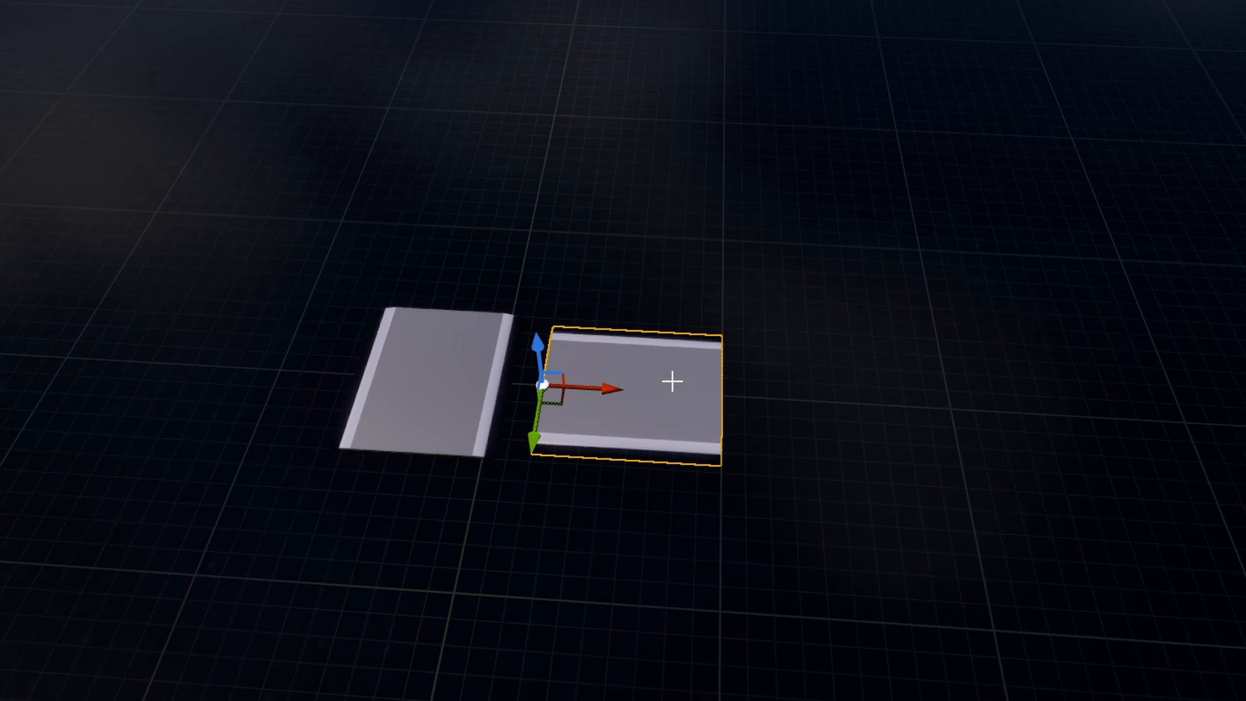
Step: Switch the editor to Modeling mode and show the XForm tools for the selected road tile
left_click(123, 13)
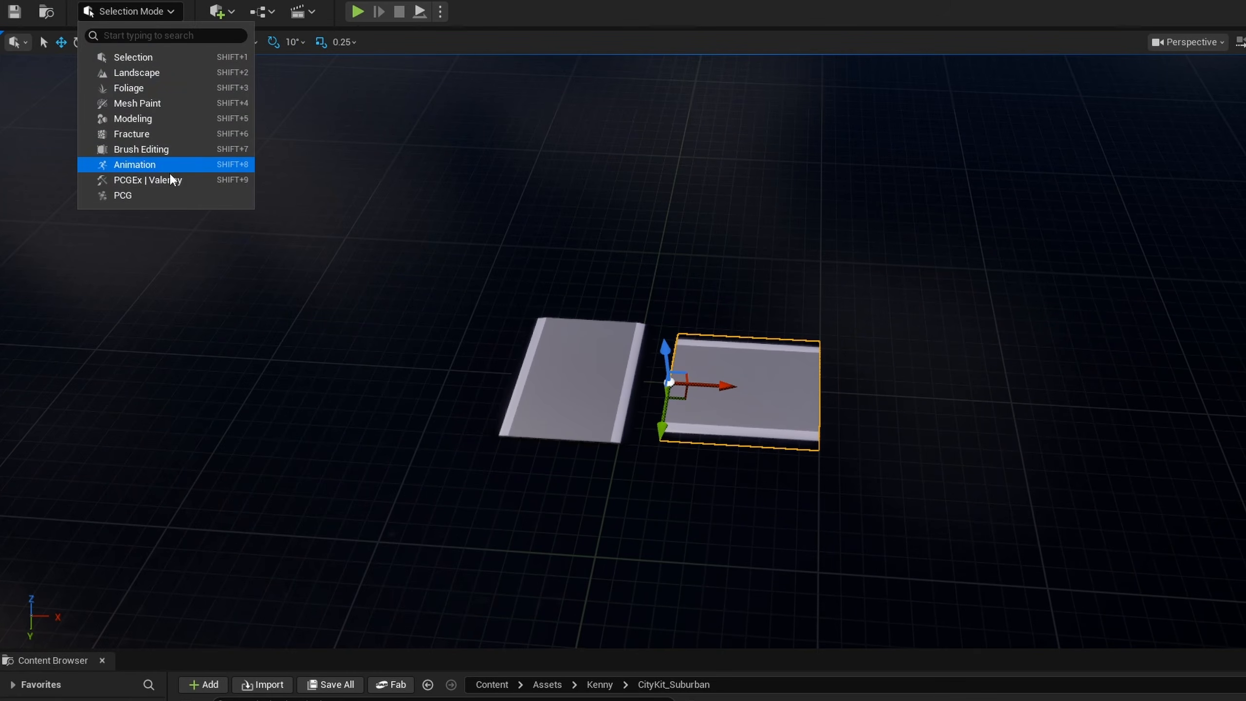
left_click(141, 118)
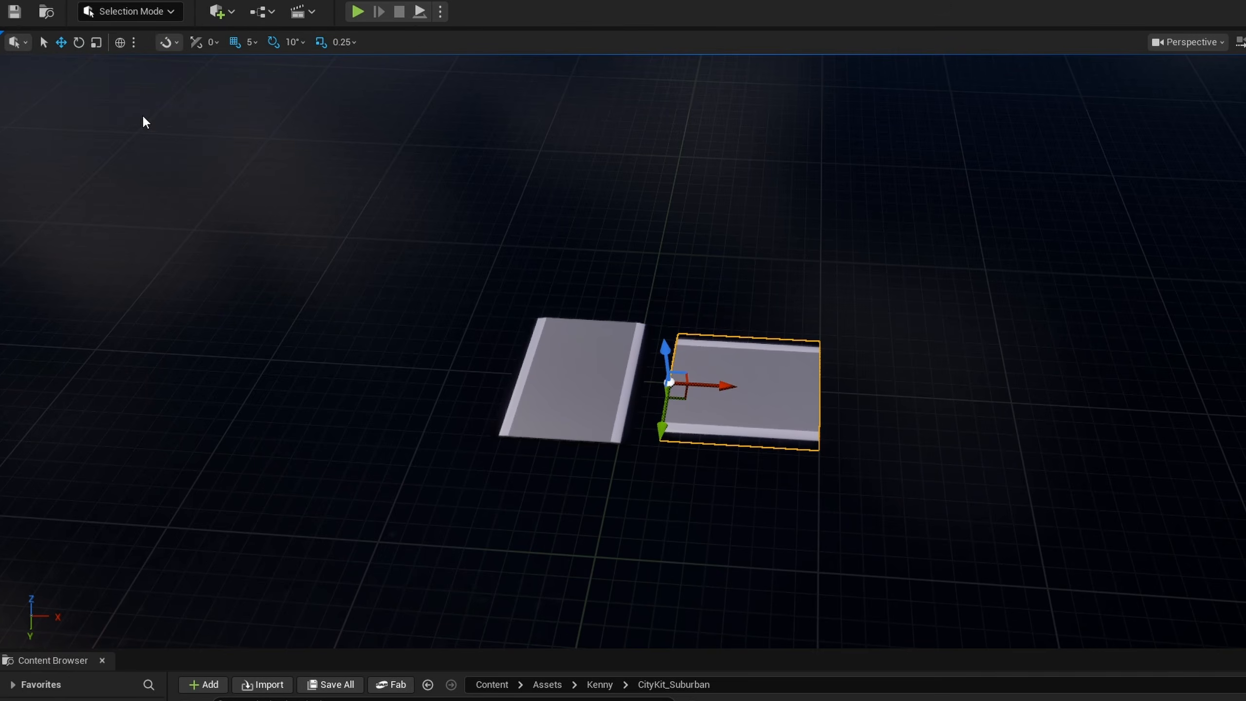
left_click(24, 190)
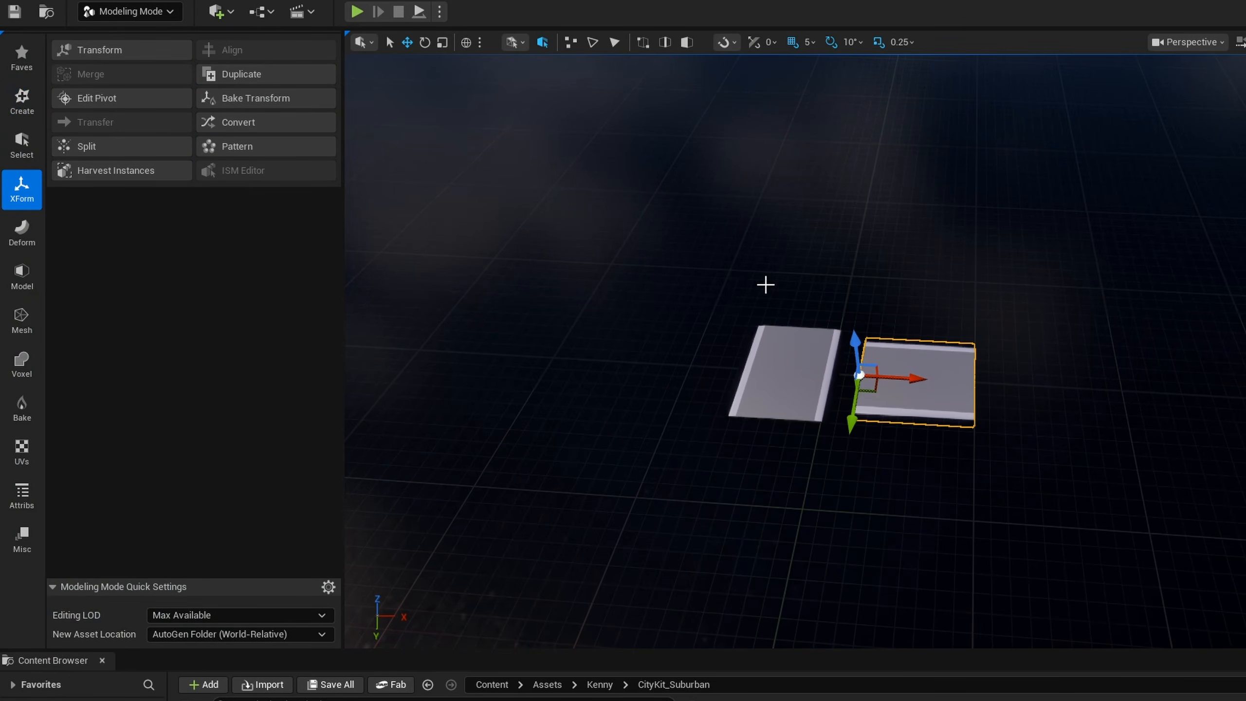
right_click_drag(838, 438, 878, 429)
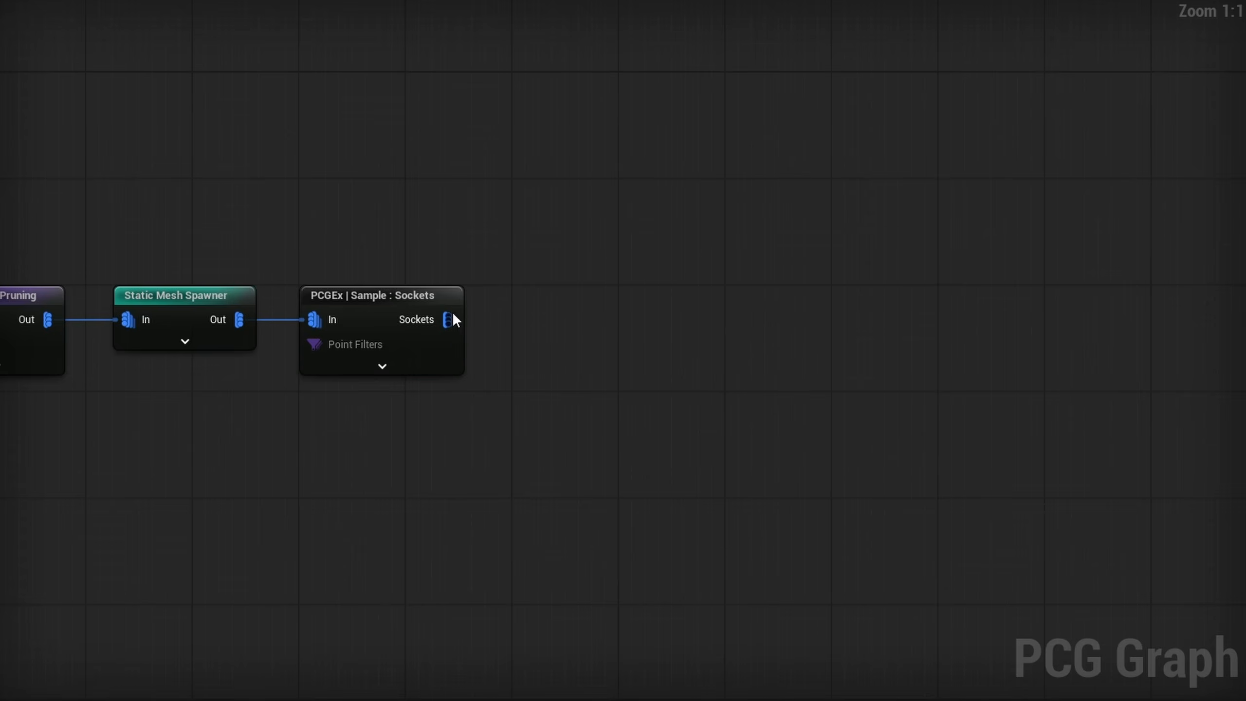
Step: Add a Copy Attributes node after PCGEx | Sample : Sockets, feeding the Sockets output into both its Target and Source
mouse_move(556, 315)
left_mouse_down()
mouse_move(545, 314)
mouse_move(559, 319)
left_mouse_up()
type("copy att")
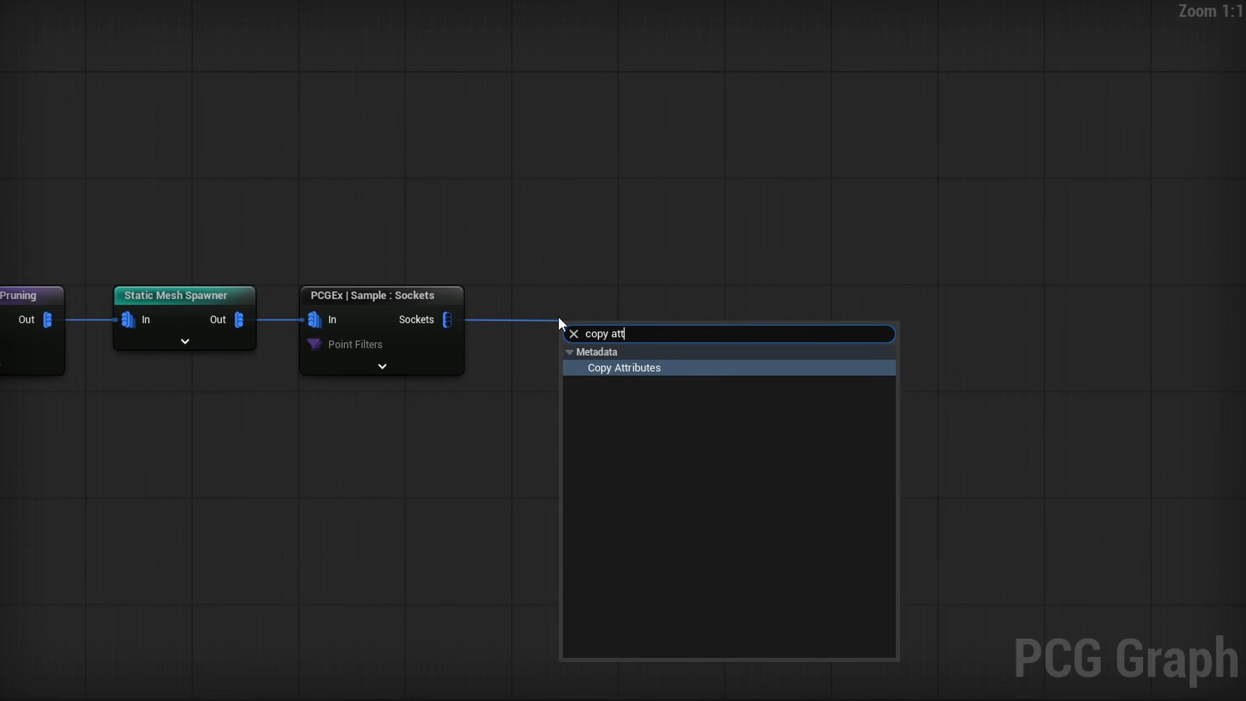
key("Return")
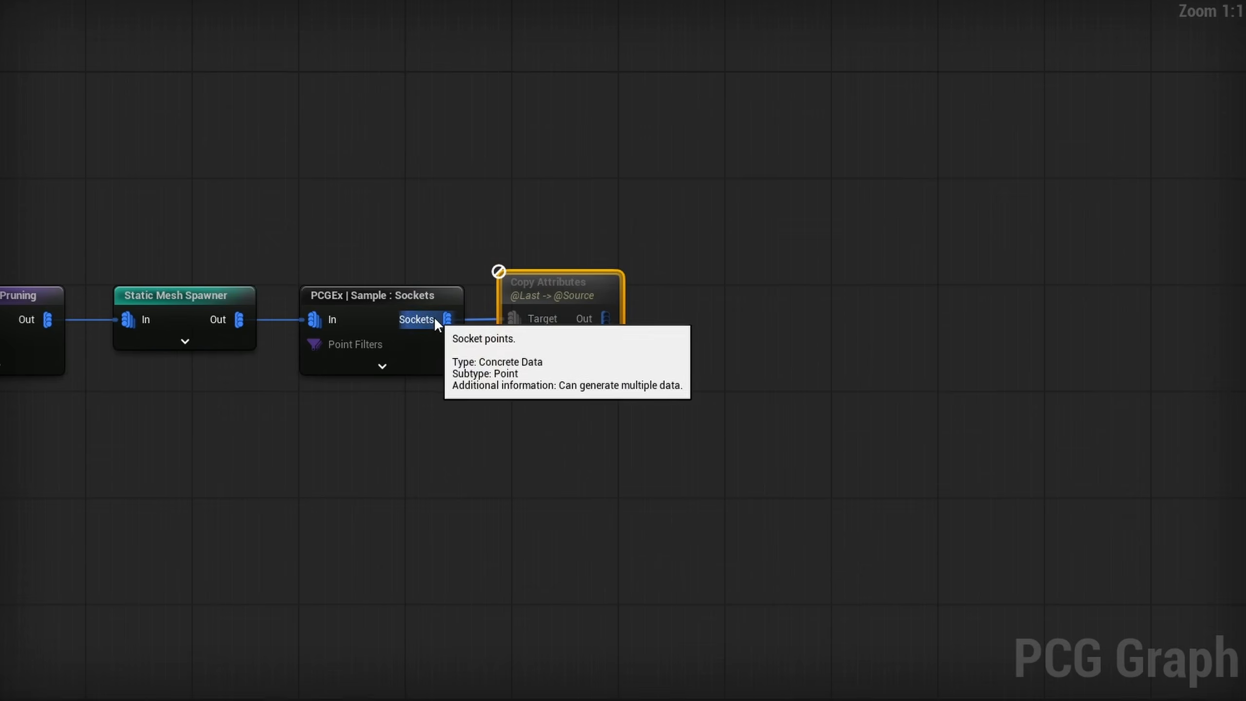
left_click_drag(435, 318, 533, 341)
left_click_drag(550, 431, 553, 249)
Step: Set the Copy Attributes node's input source to $Index and its output target to RoadIndex
left_click(1132, 139)
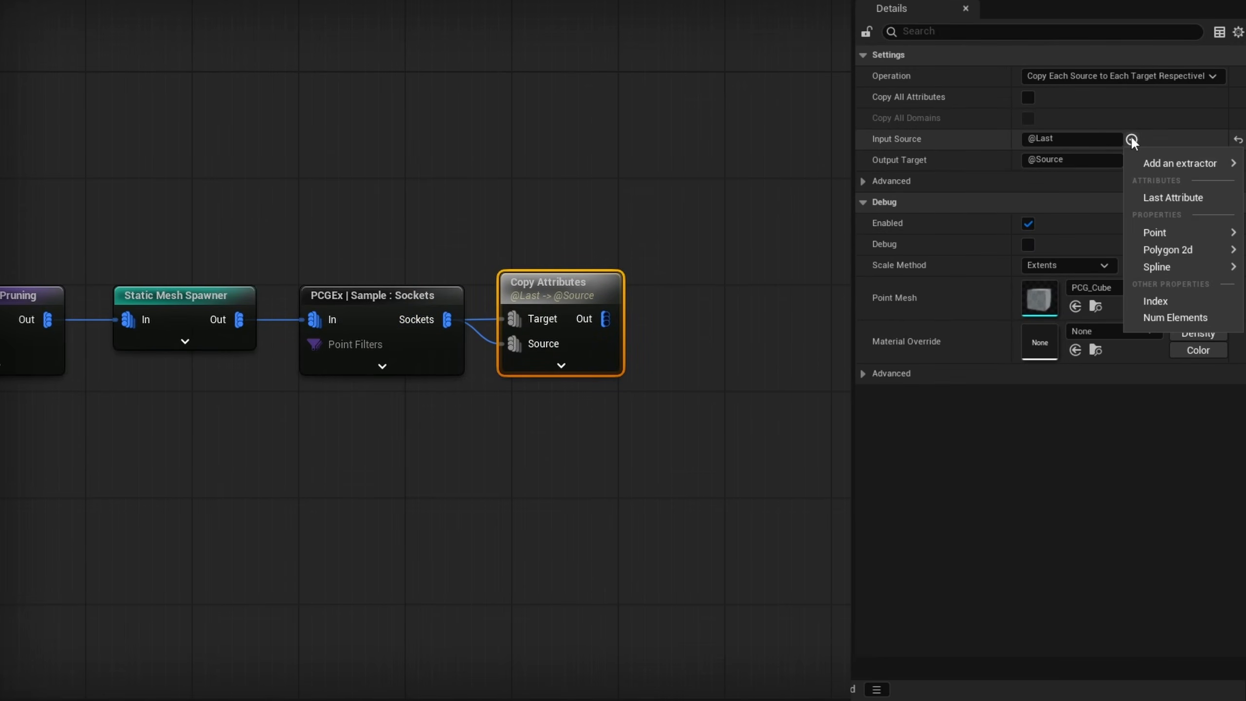
left_click(1160, 301)
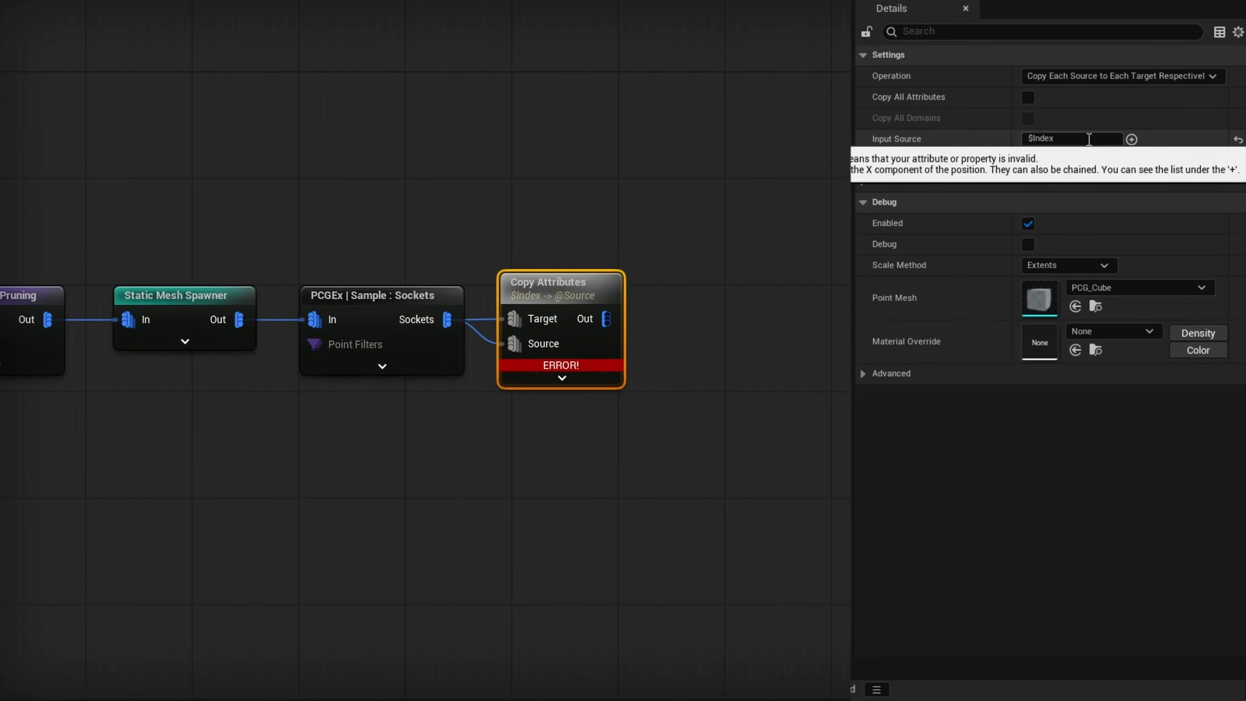
left_click_drag(1077, 161, 941, 166)
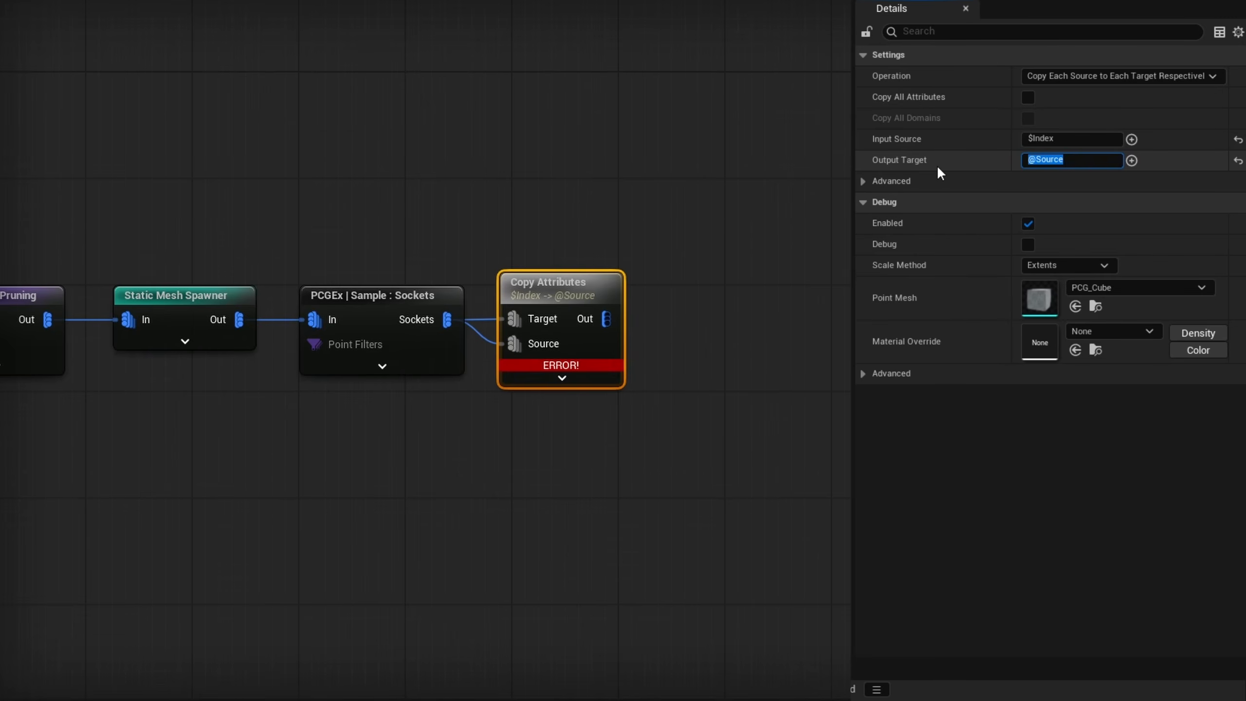
type("RoadIndex")
key("Return")
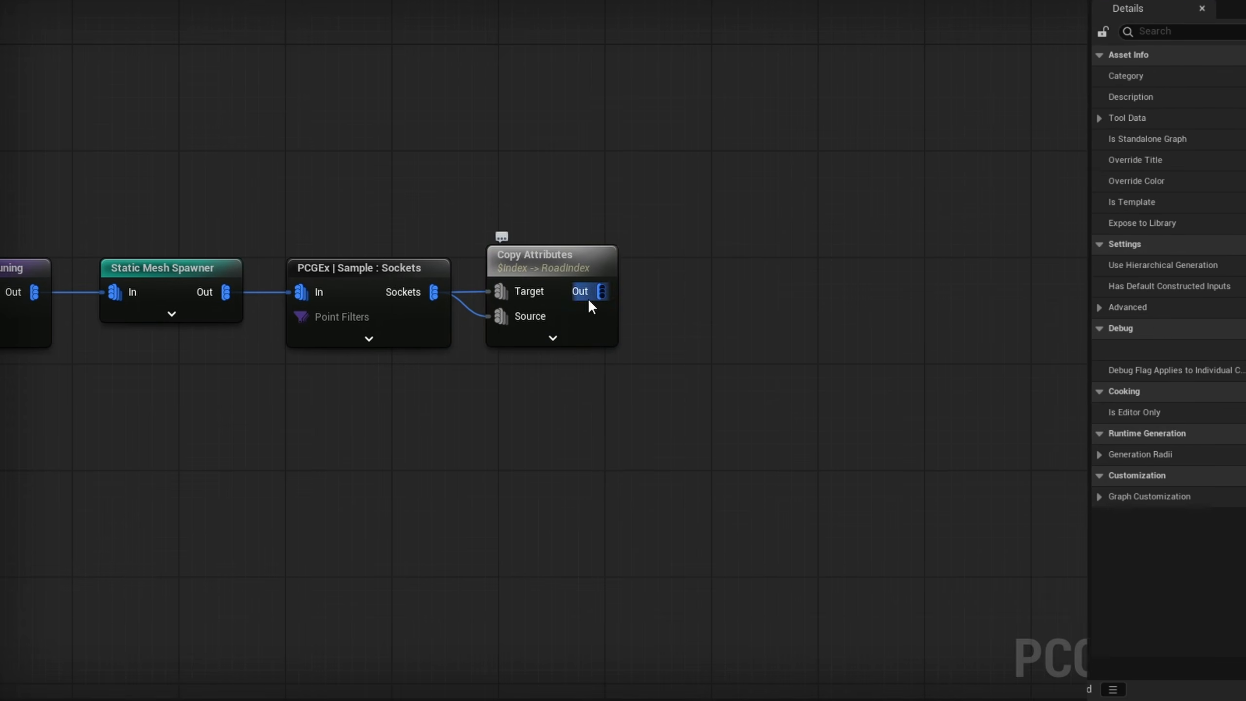
Step: Add a spatial Distance node fed by the Copy Attributes output and enable Output Distance Vector on it
left_click_drag(589, 297, 712, 450)
type("distance")
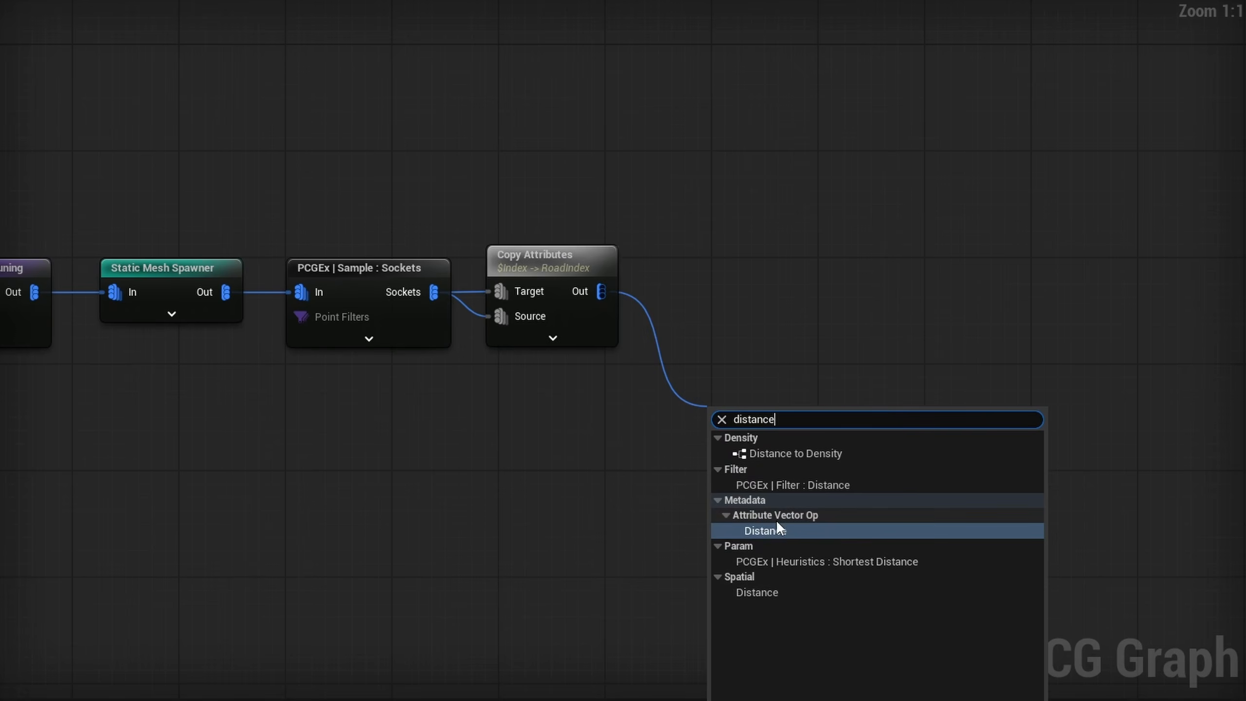
left_click(758, 593)
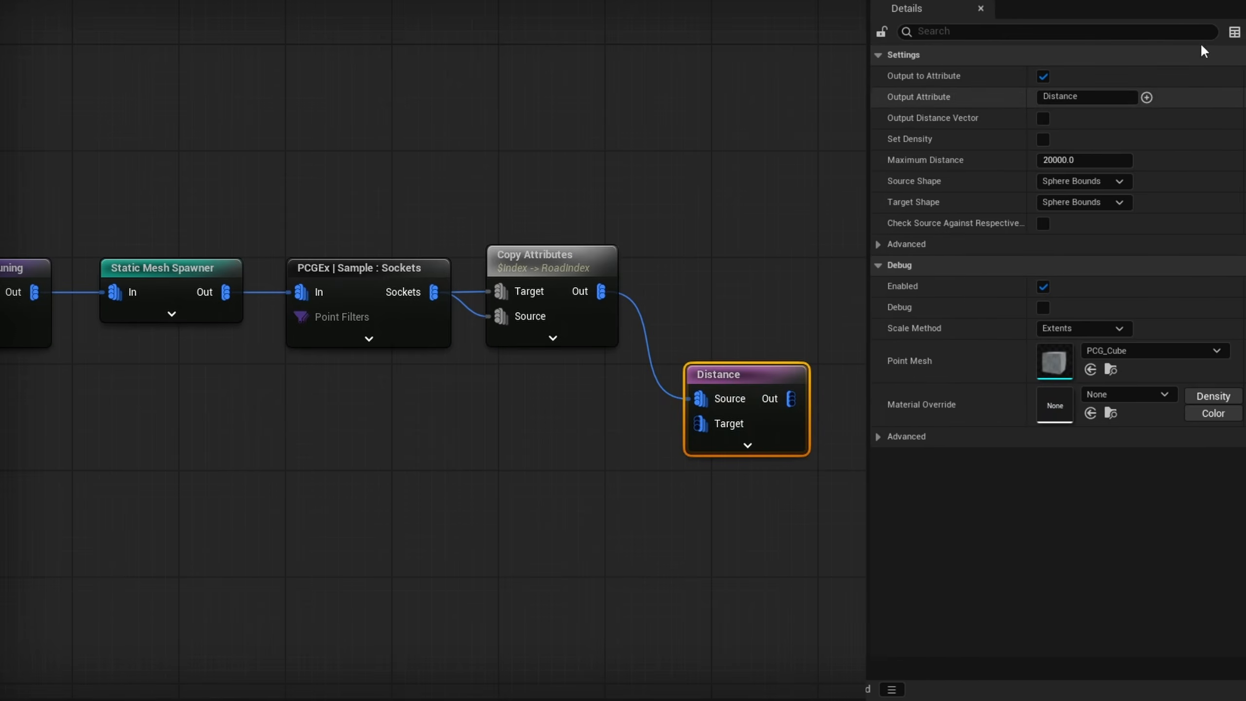
left_click(1028, 119)
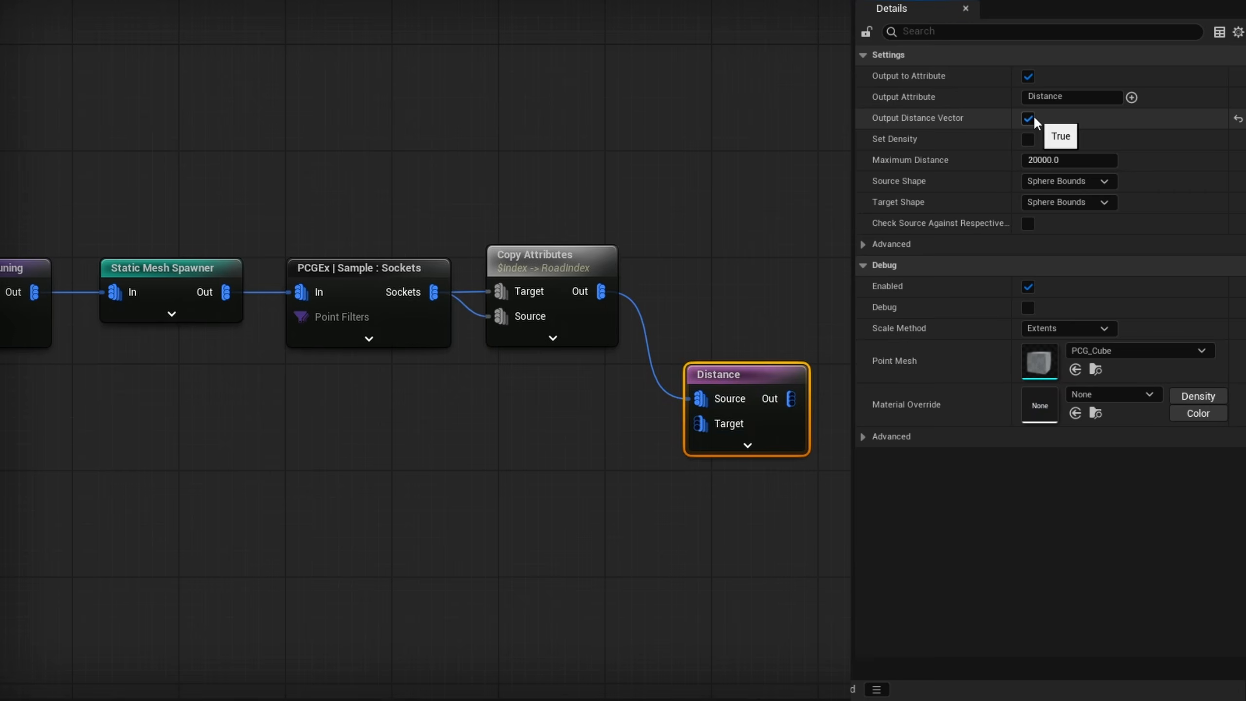
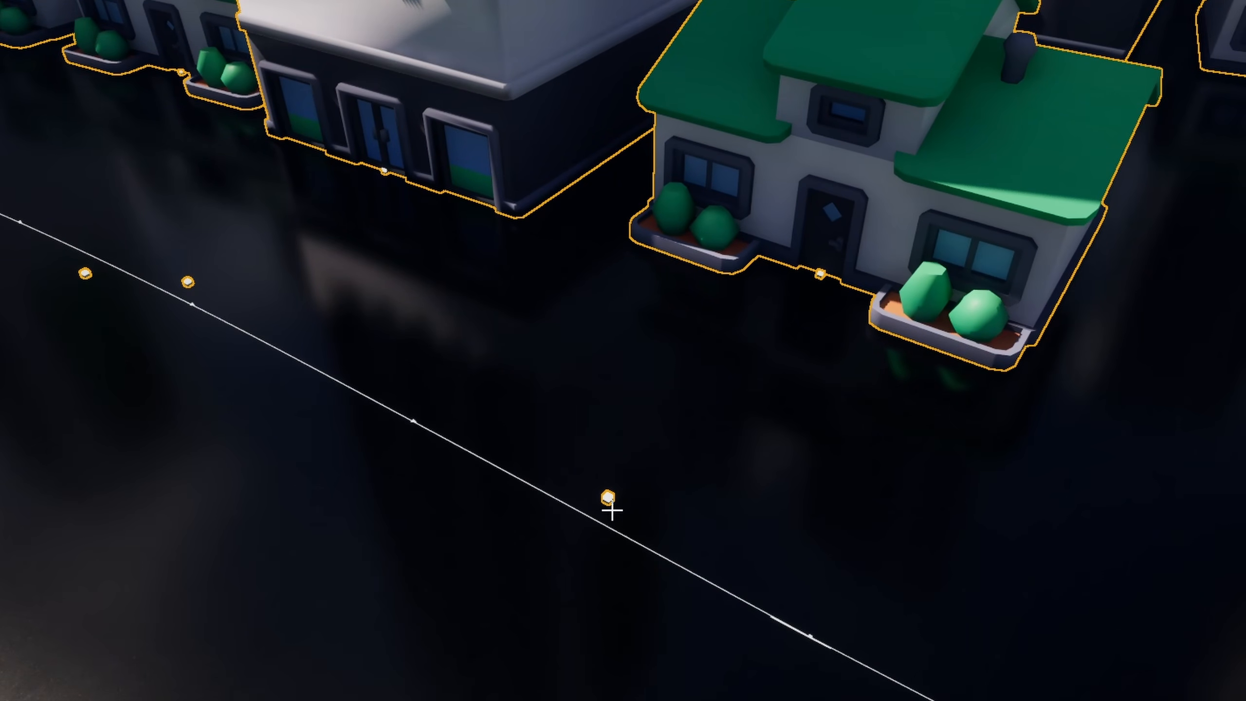
Step: Set both the source shape and the target shape of the Distance node to Center
right_click_drag(660, 472, 272, 194)
key("w")
key("w")
key("s")
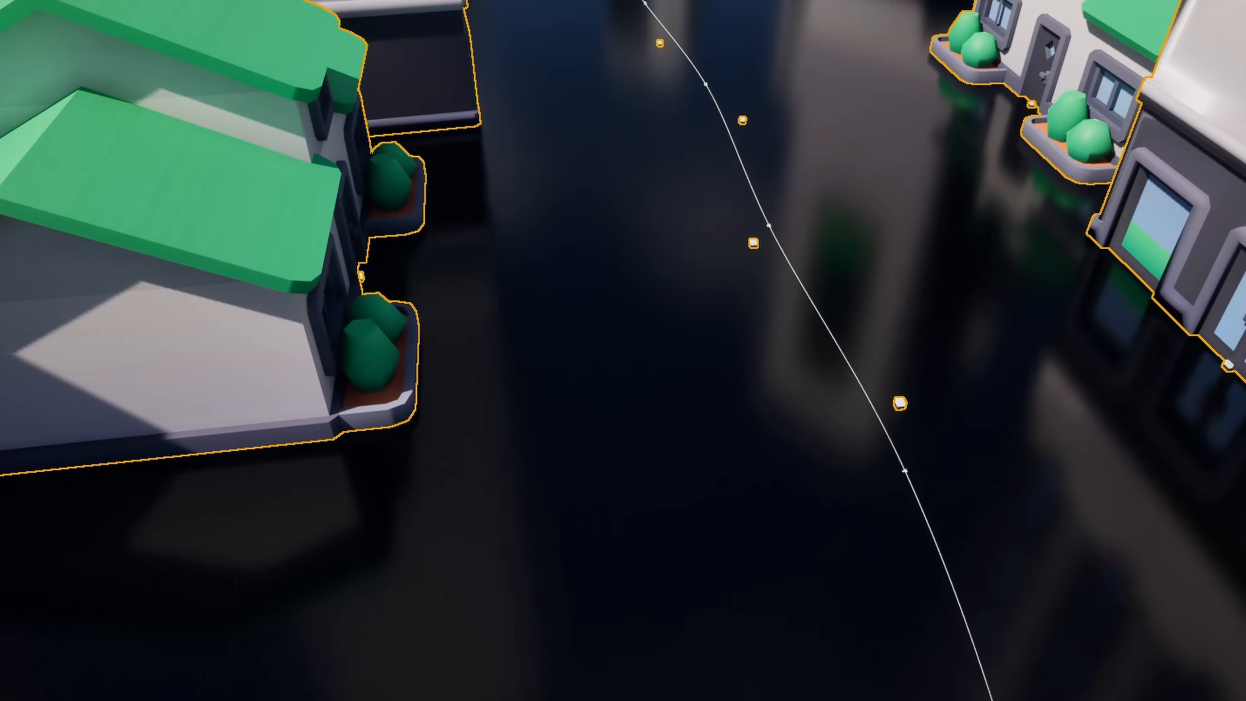
key("d")
left_click(557, 328)
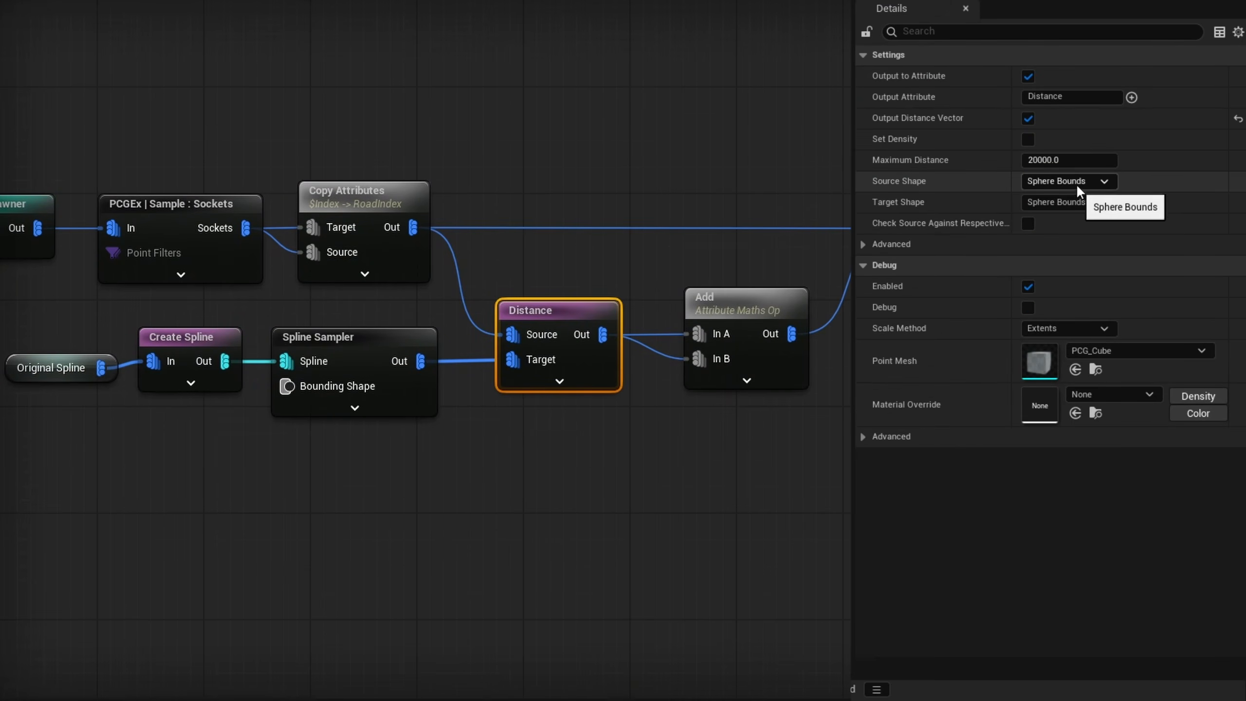
left_click(1077, 181)
left_click(1052, 224)
left_click(1054, 201)
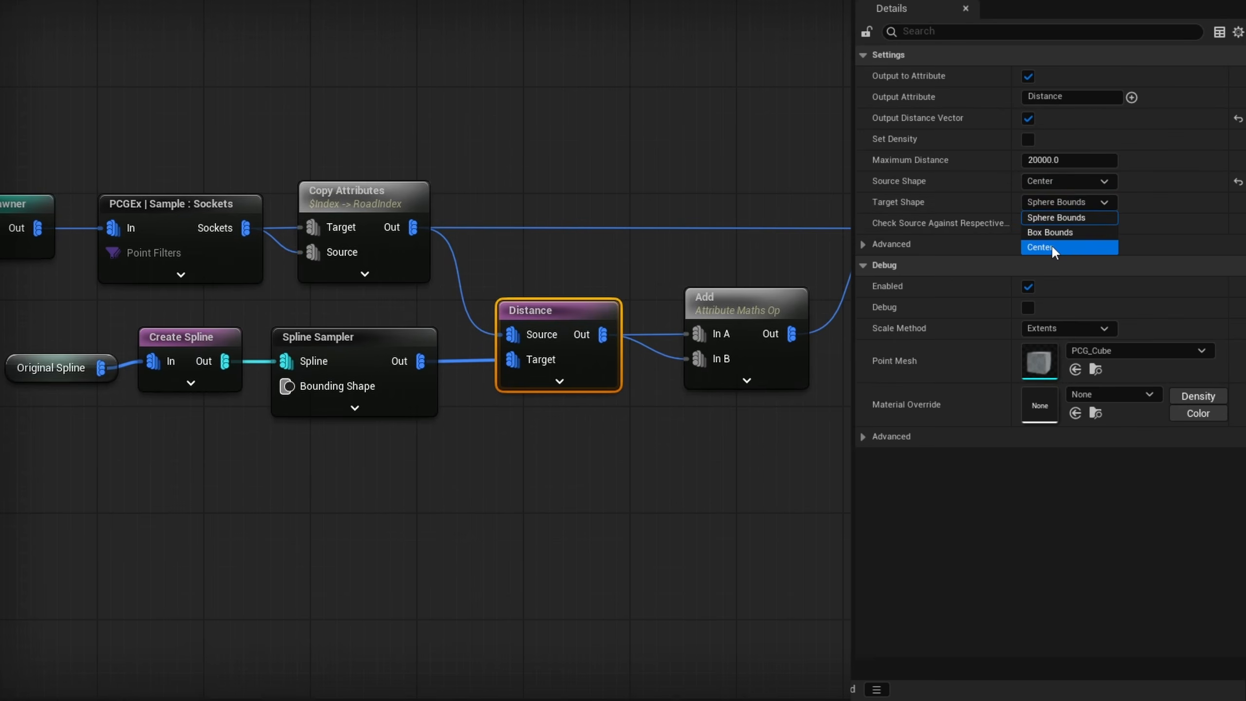
left_click(1052, 245)
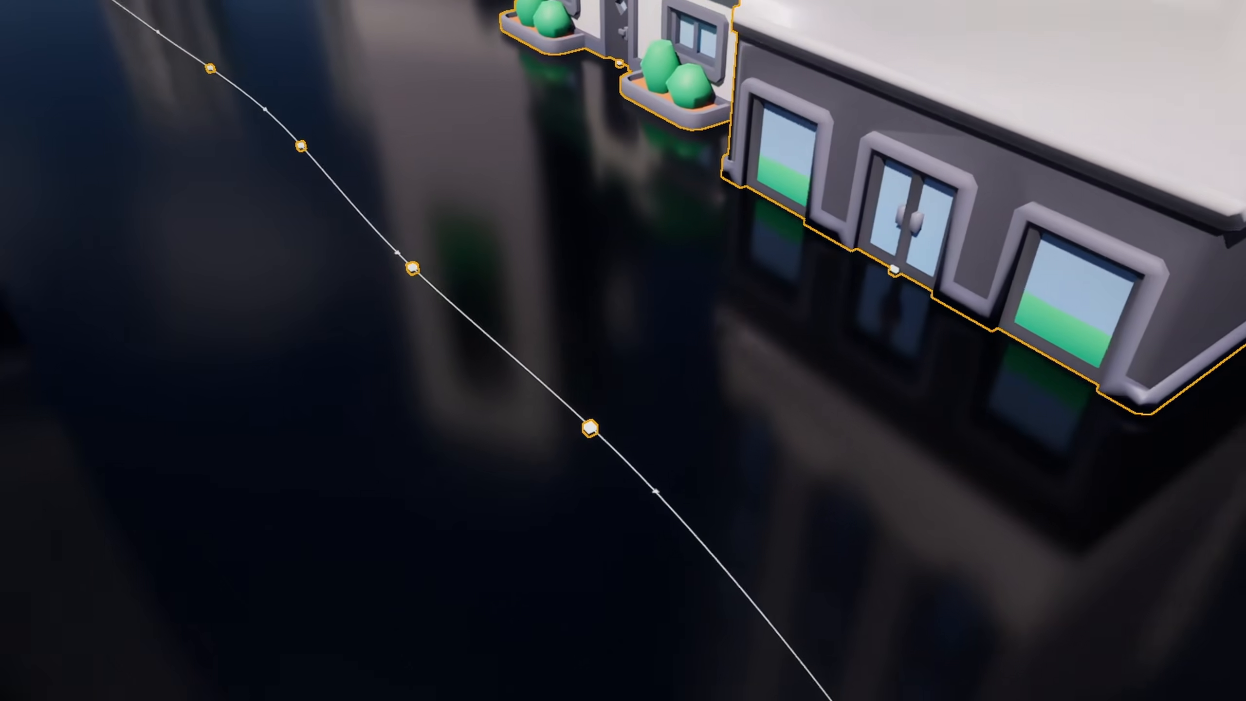
key("w")
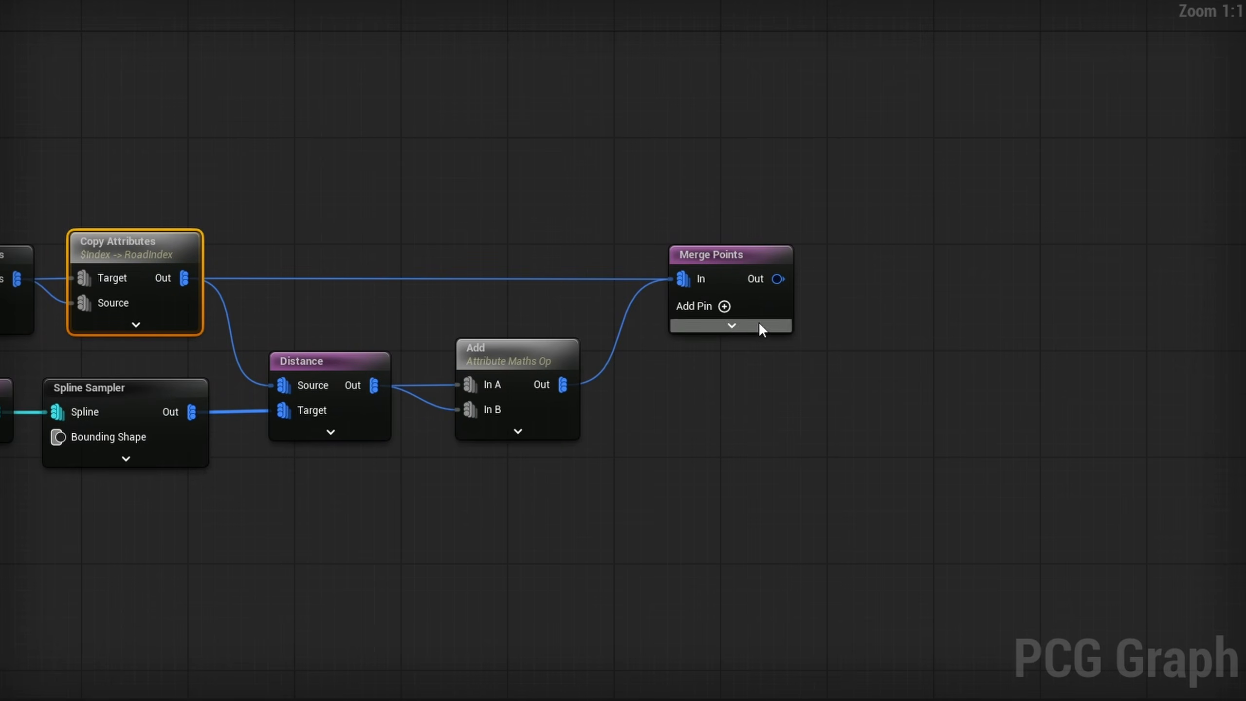
Step: Add an Attribute Partition node after Merge Points and set its partition attribute selector to RoadIndex
right_click_drag(550, 410, 683, 384)
left_click_drag(754, 530, 133, 400)
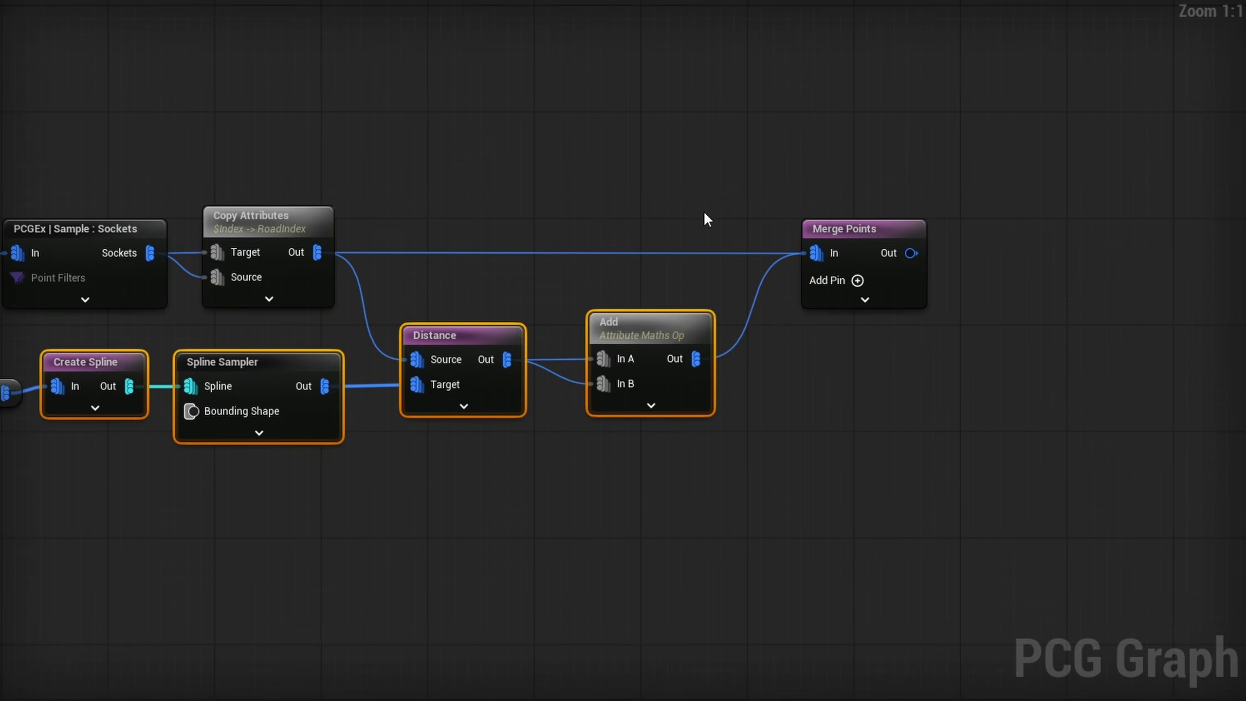
right_click_drag(684, 207, 535, 234)
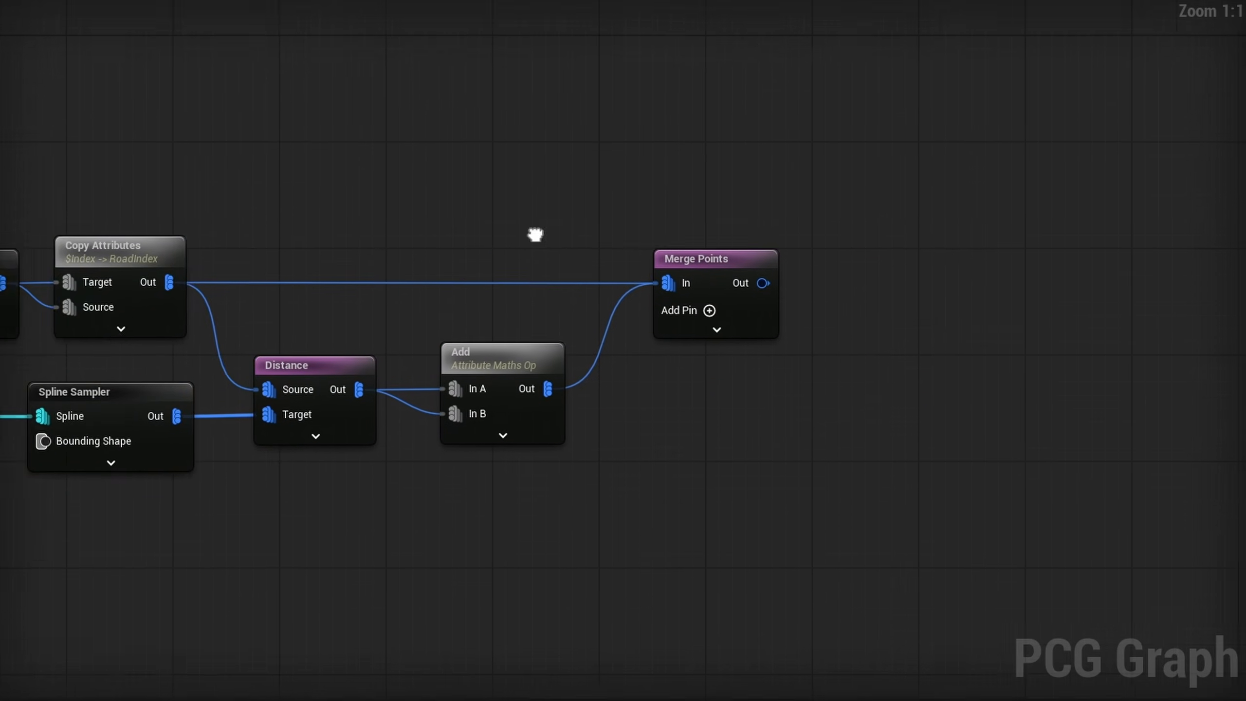
left_click_drag(582, 277, 651, 278)
type("parti")
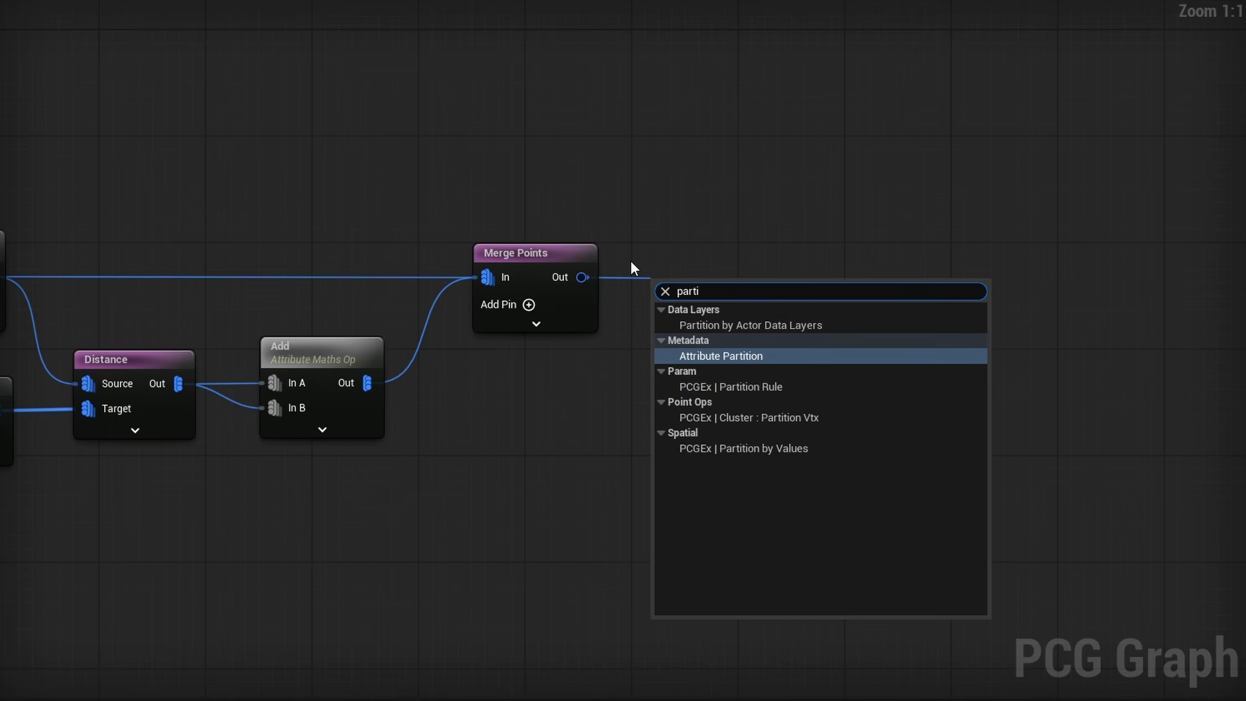
key("Return")
type("RoadIndex")
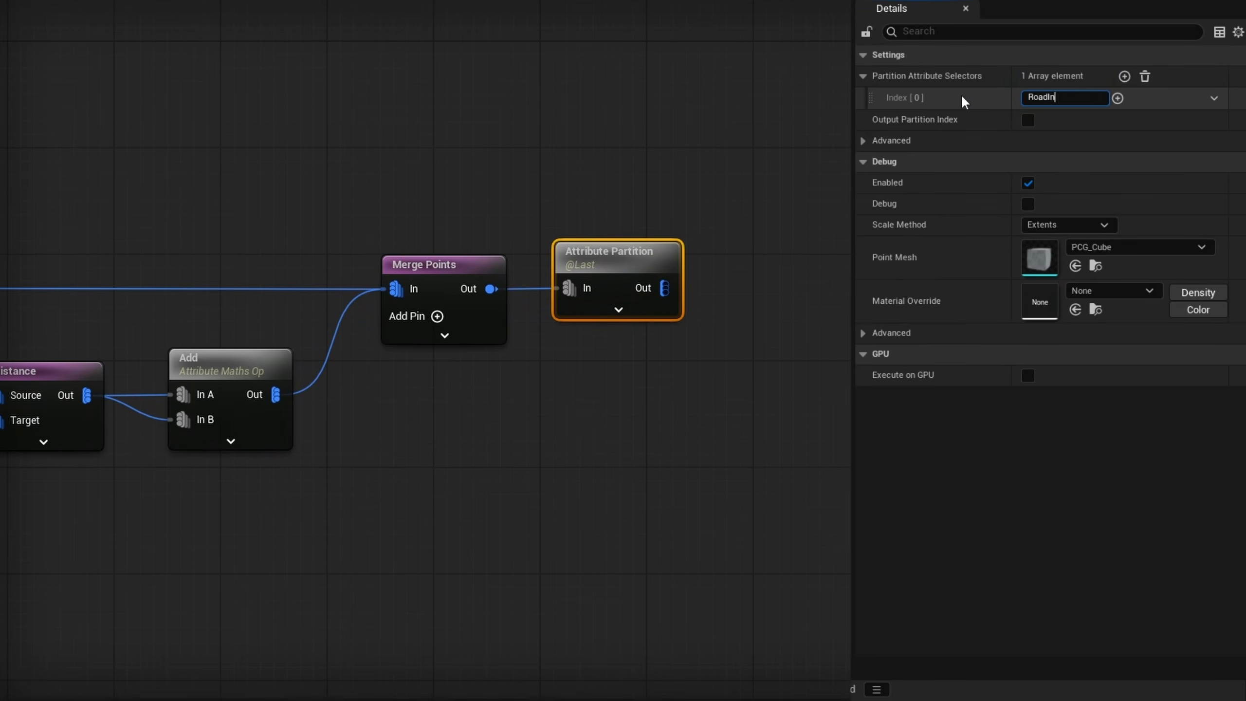
Step: Inspect the Attribute Partition output, going through several of its partitioned point data sets
left_click_drag(581, 270, 577, 285)
key("a")
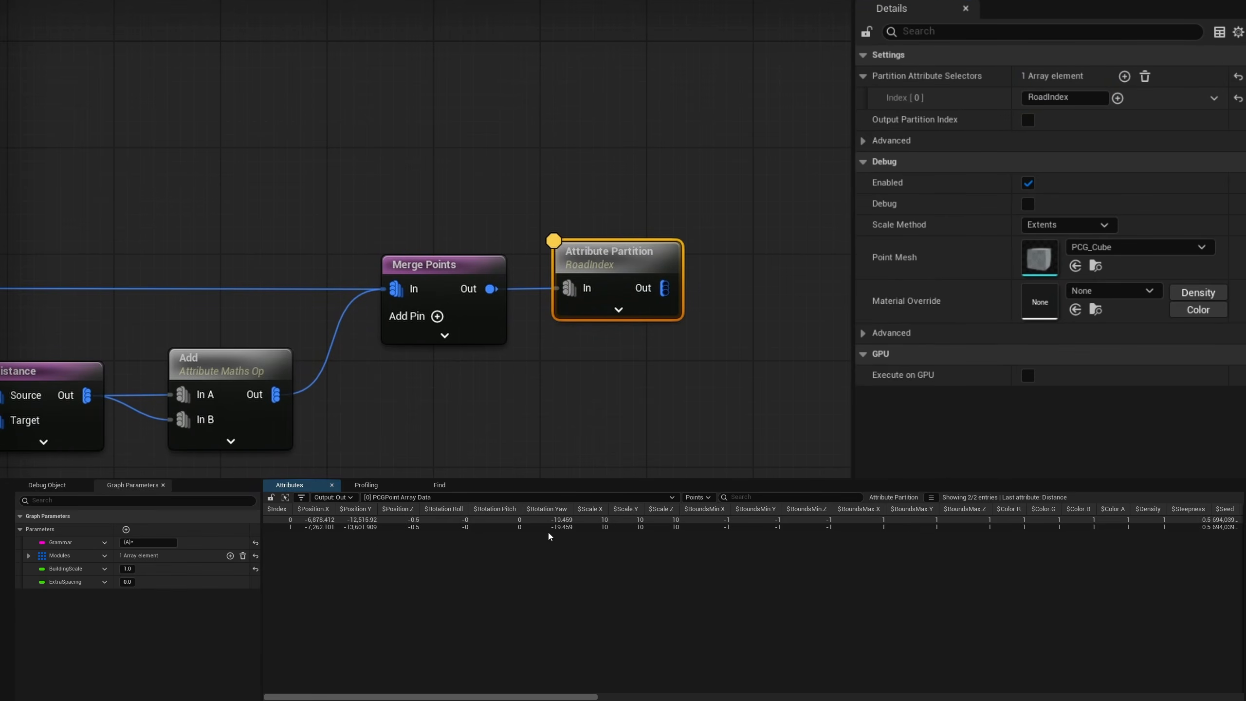
left_click(483, 499)
left_click(456, 486)
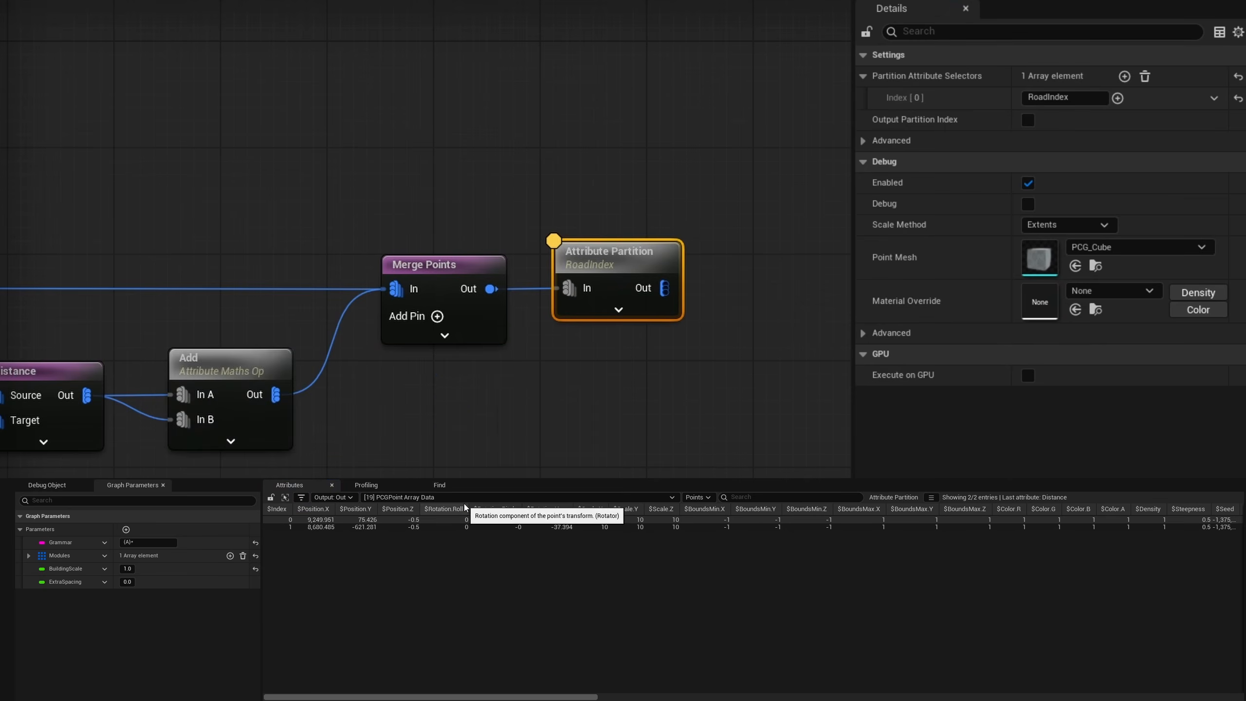
left_click(458, 499)
left_click(460, 489)
left_click(464, 498)
left_click(469, 464)
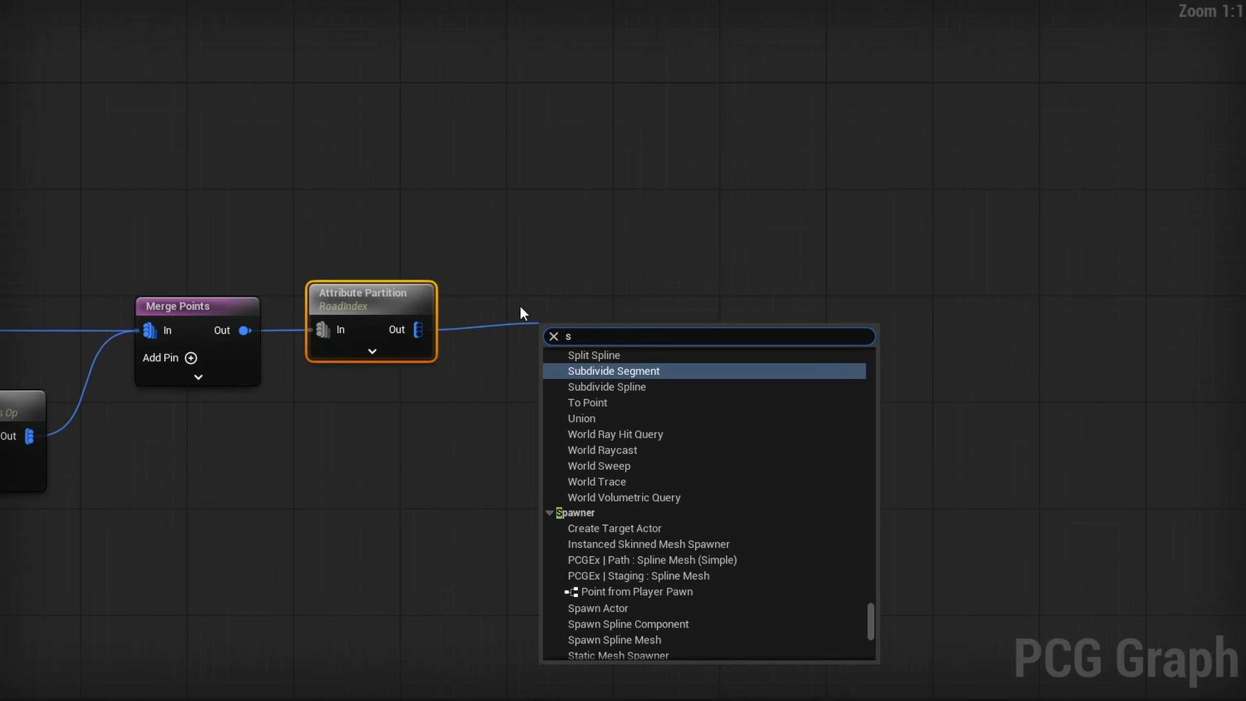
Step: Add a PCGEx | Path : Solidify node after the Attribute Partition node
type("soli")
key("Return")
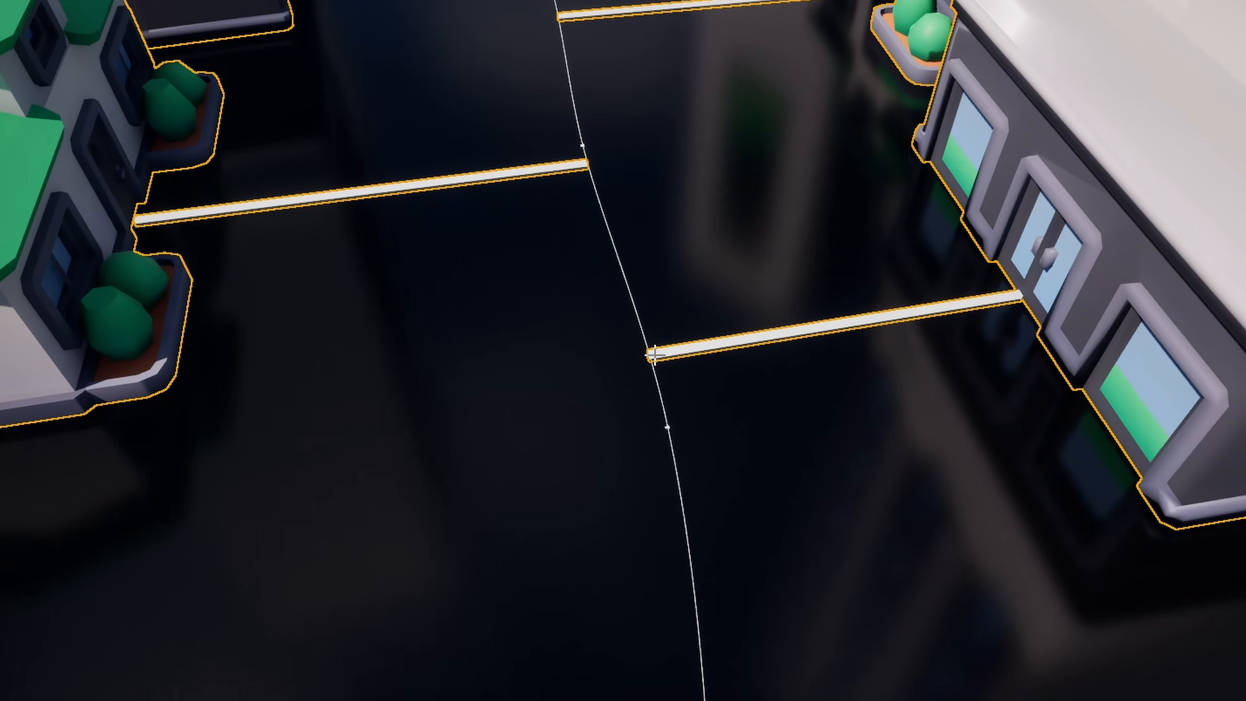
Step: Examine in the viewport the solidified segments running between the building entrances and the road spline
key("e")
right_click_drag(657, 340, 932, 290)
key("w")
key("s")
key("a")
key("w")
key("d")
key("w")
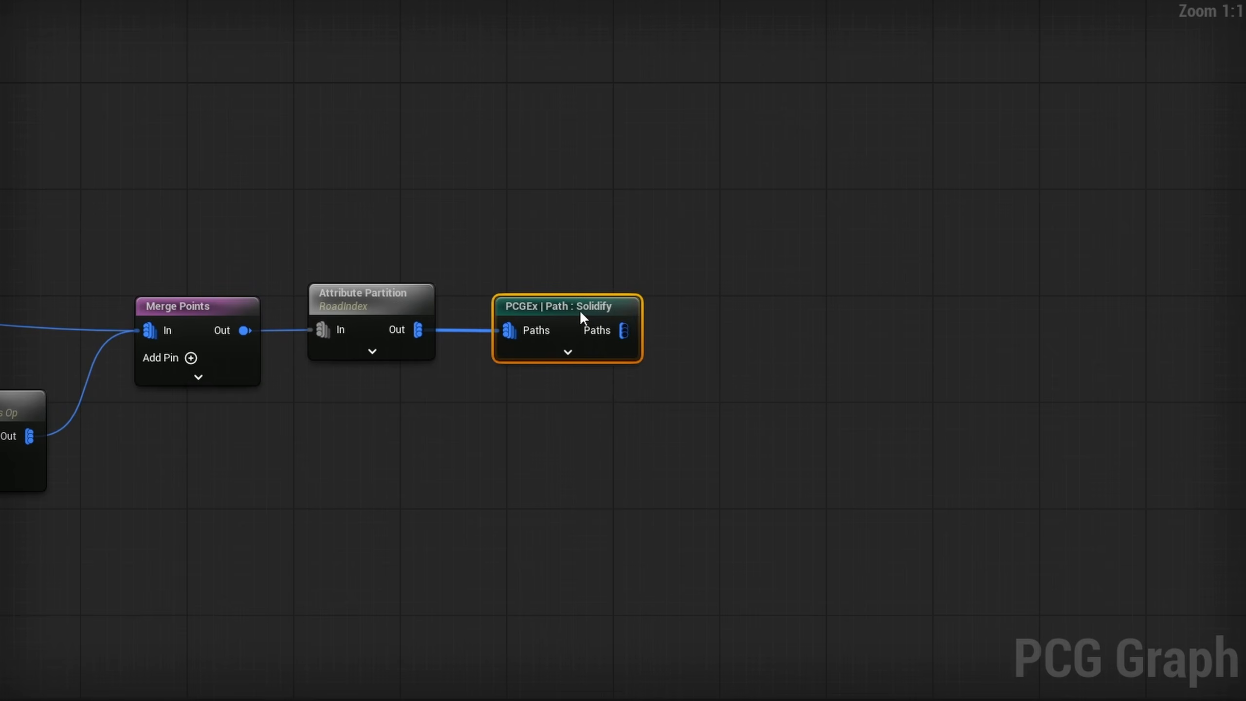
Step: Insert an Add Attribute node between Attribute Partition and PCGEx | Path : Solidify, moving the Solidify node aside to make room
left_click_drag(581, 319, 752, 319)
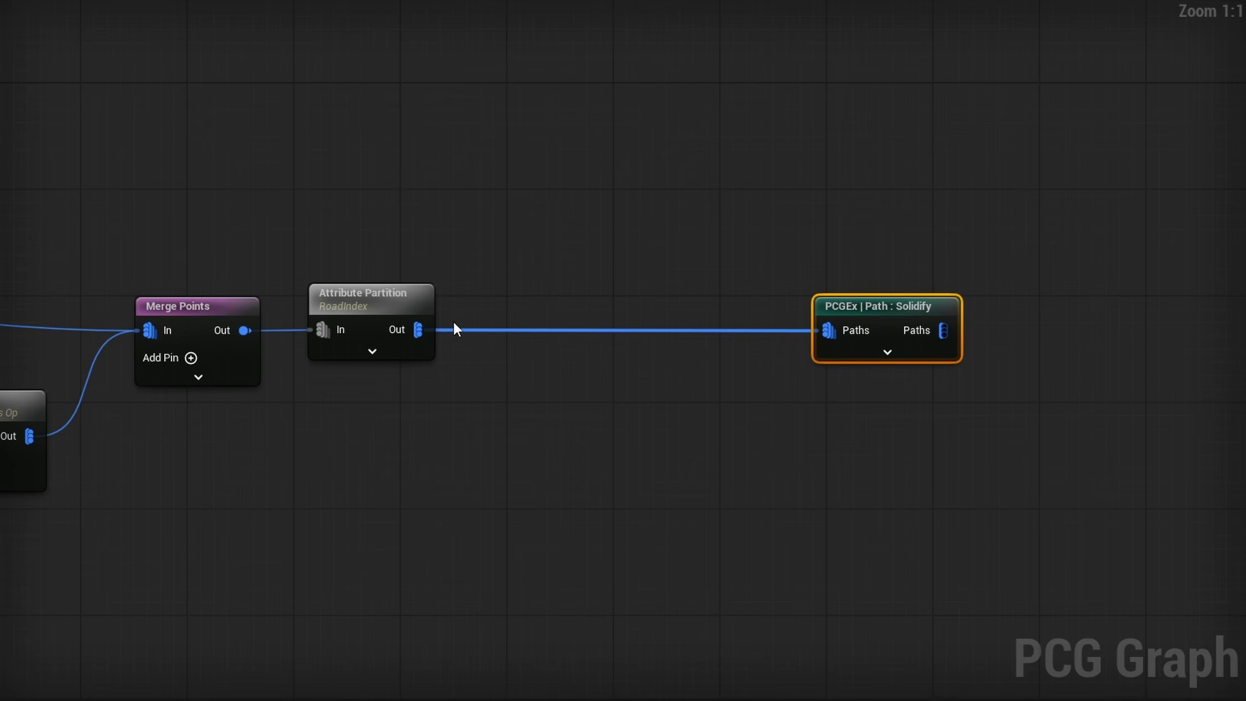
left_click_drag(418, 329, 528, 331)
type("add attr")
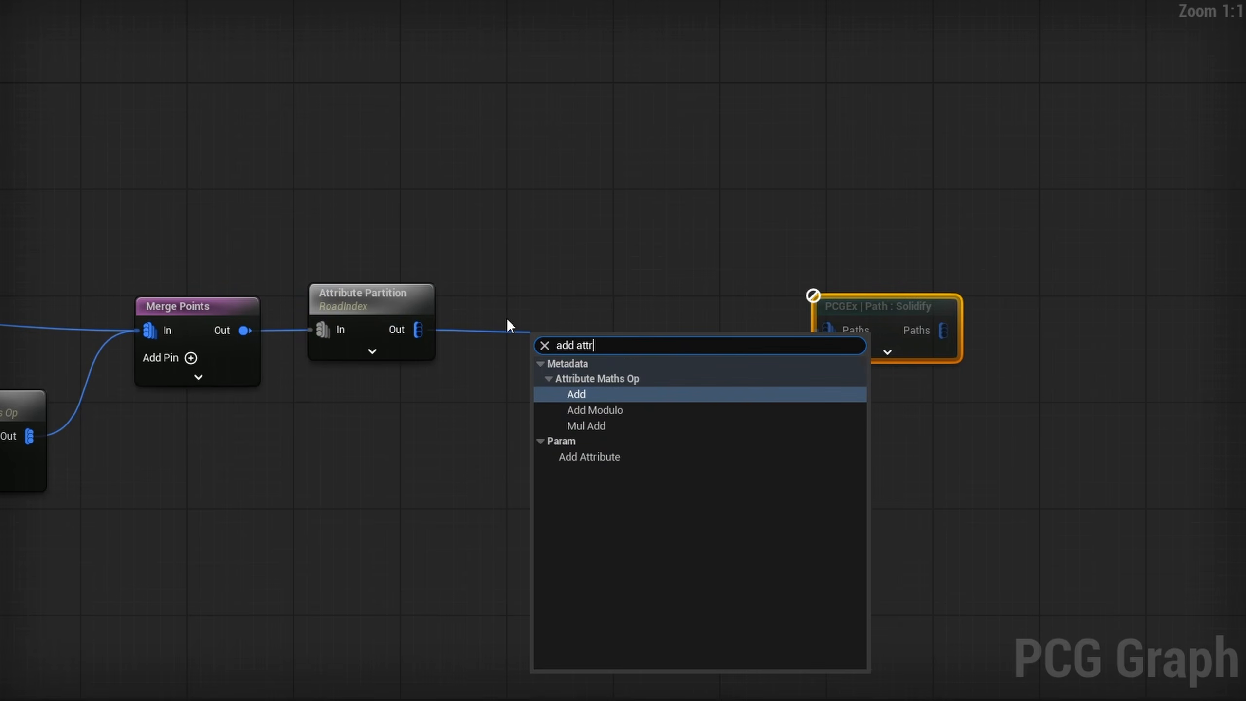
left_click(603, 458)
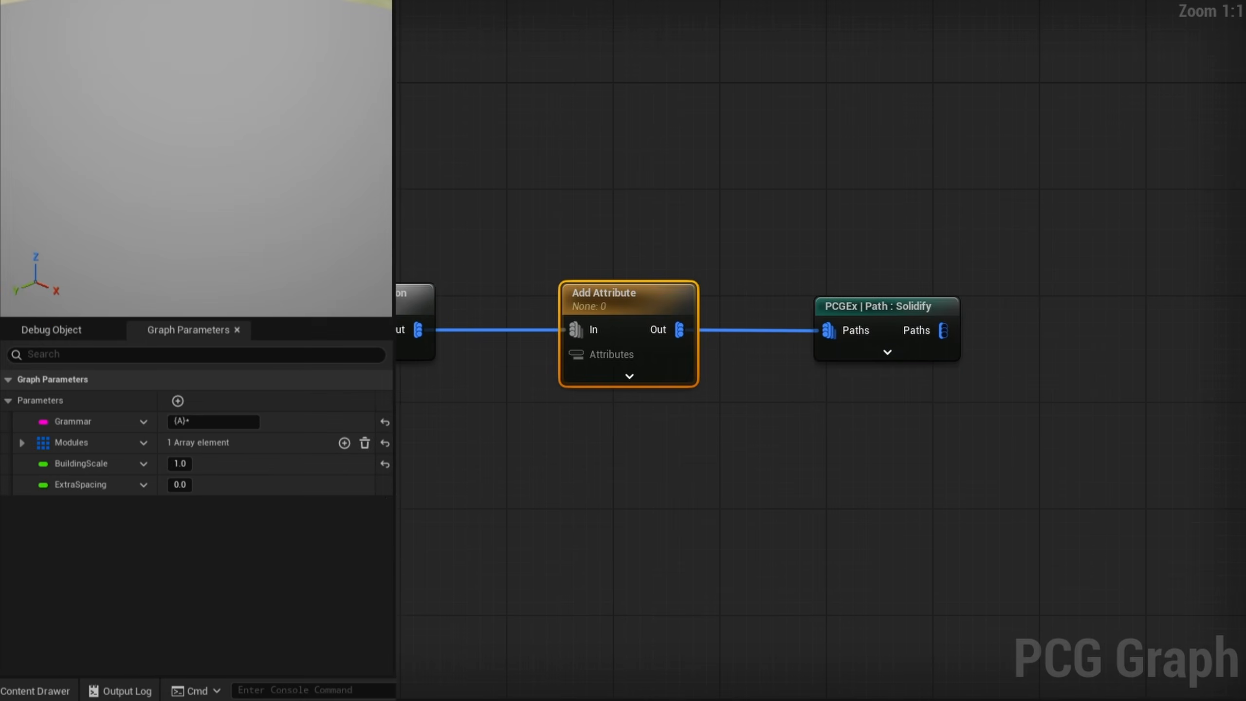
Step: Add a graph parameter of type Static Mesh Object Reference and set its value to 1M_CubeWithSocket
left_click(180, 401)
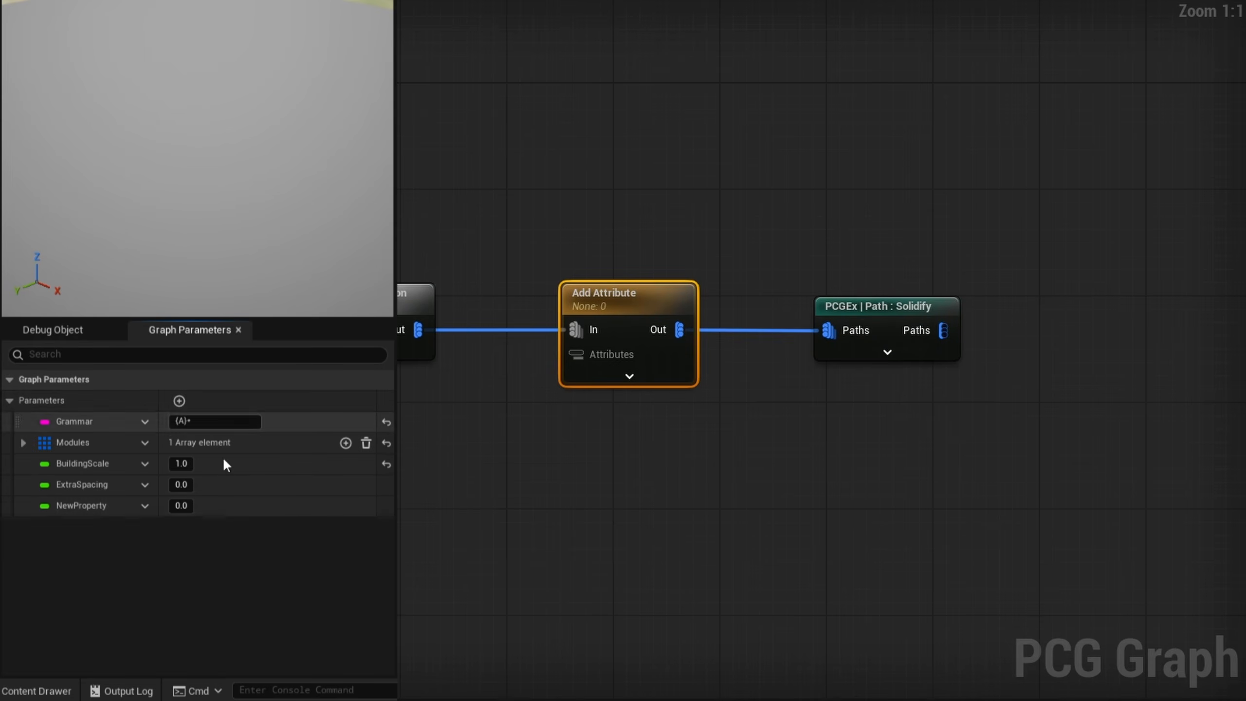
left_click(45, 506)
type("s")
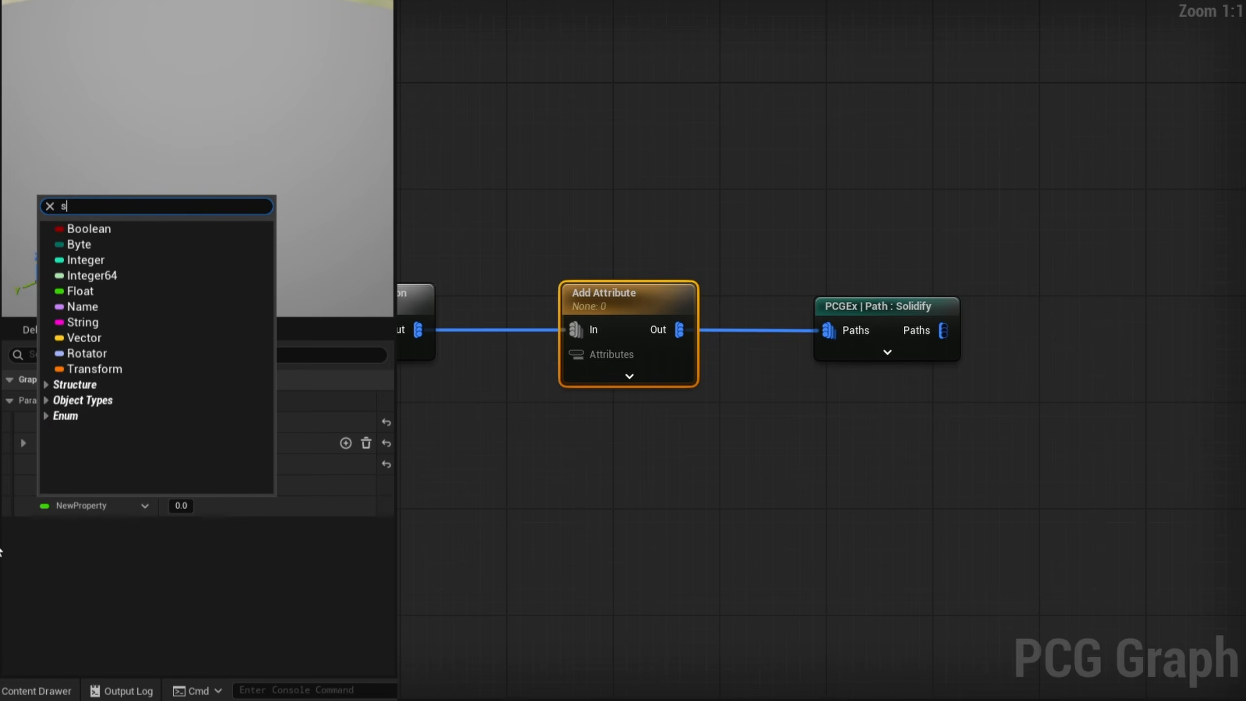
type("tatic mesh")
mouse_move(173, 376)
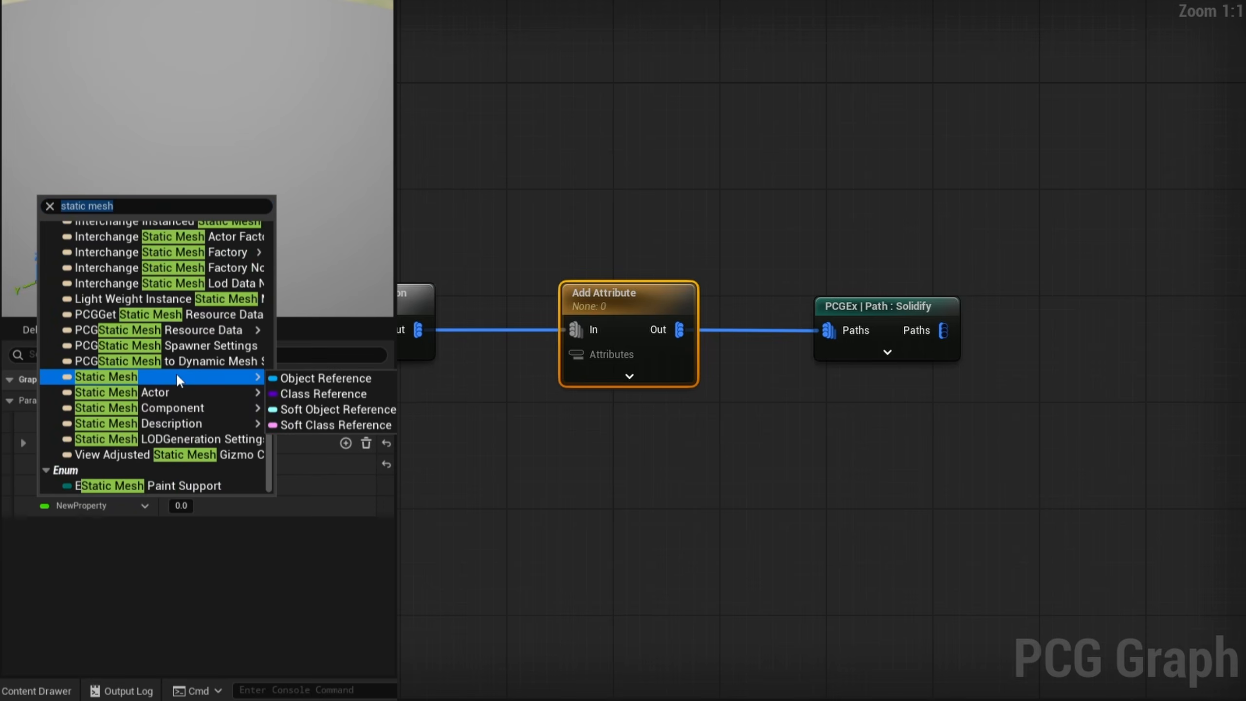
left_click(275, 383)
left_click(231, 507)
left_click(329, 319)
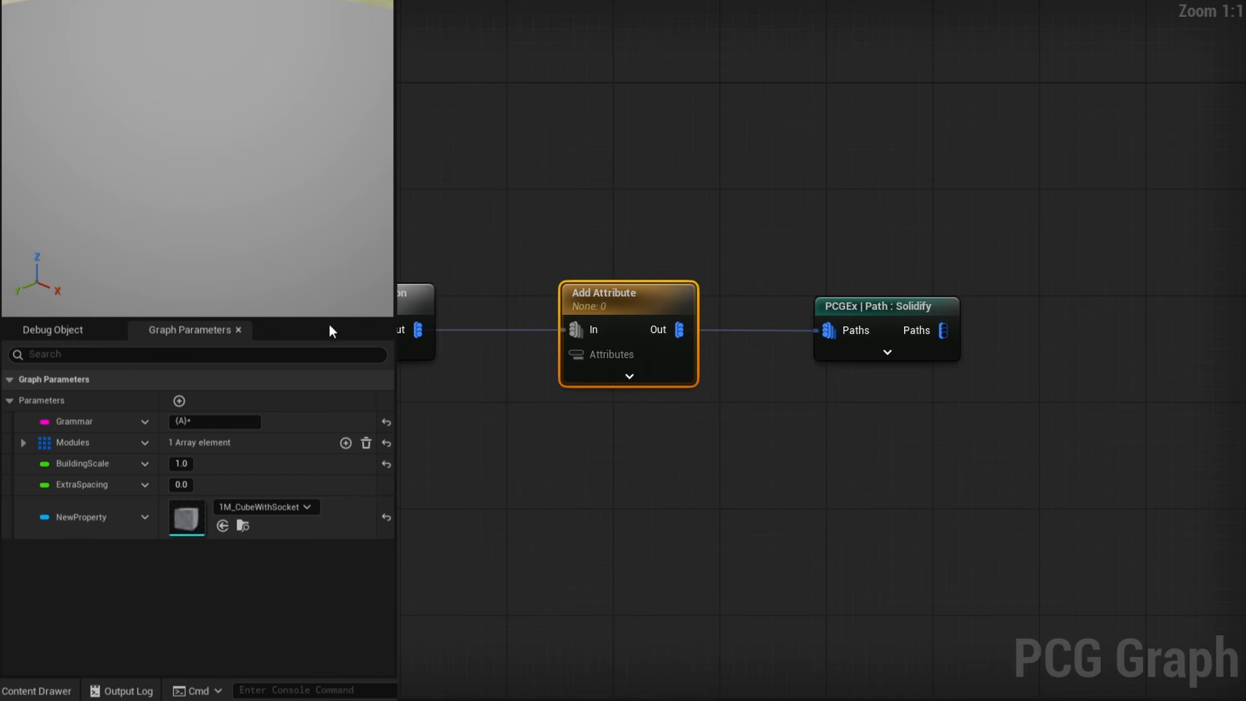
Step: Rename the new static mesh graph parameter to DrivewayMesh and connect it to the Add Attribute node's Attributes input
double_click(85, 517)
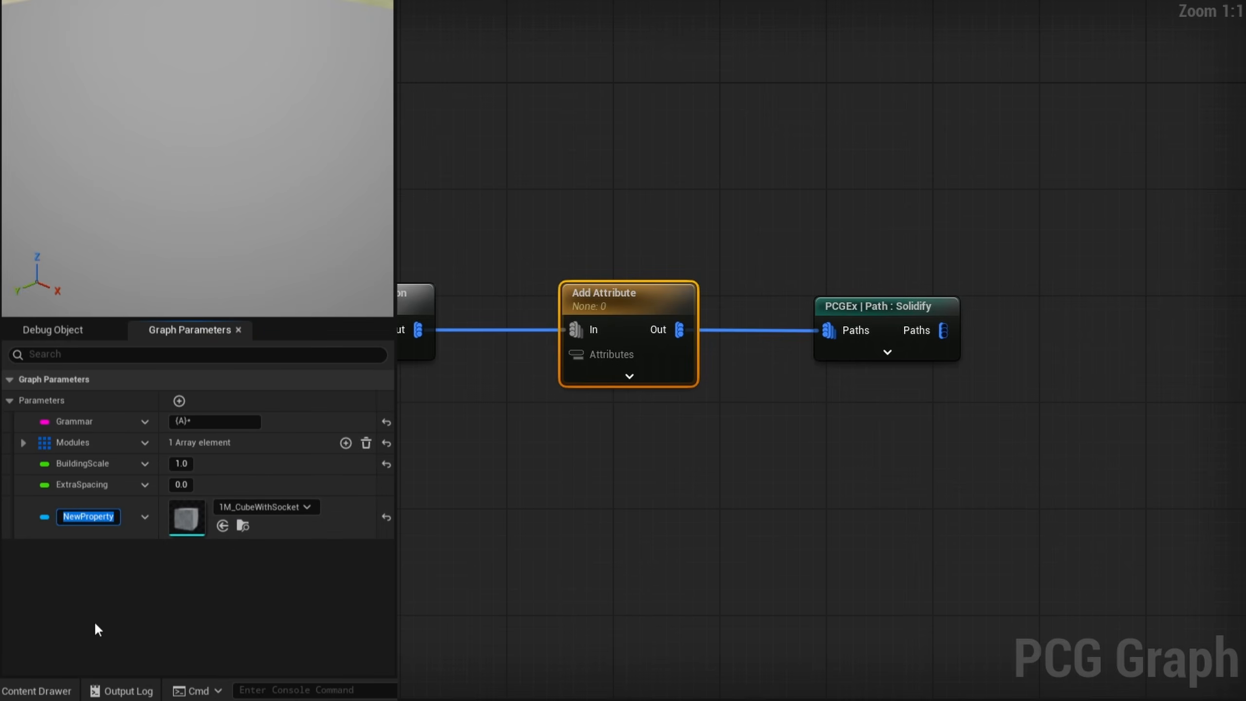
type("DrivewayMesh")
key("Return")
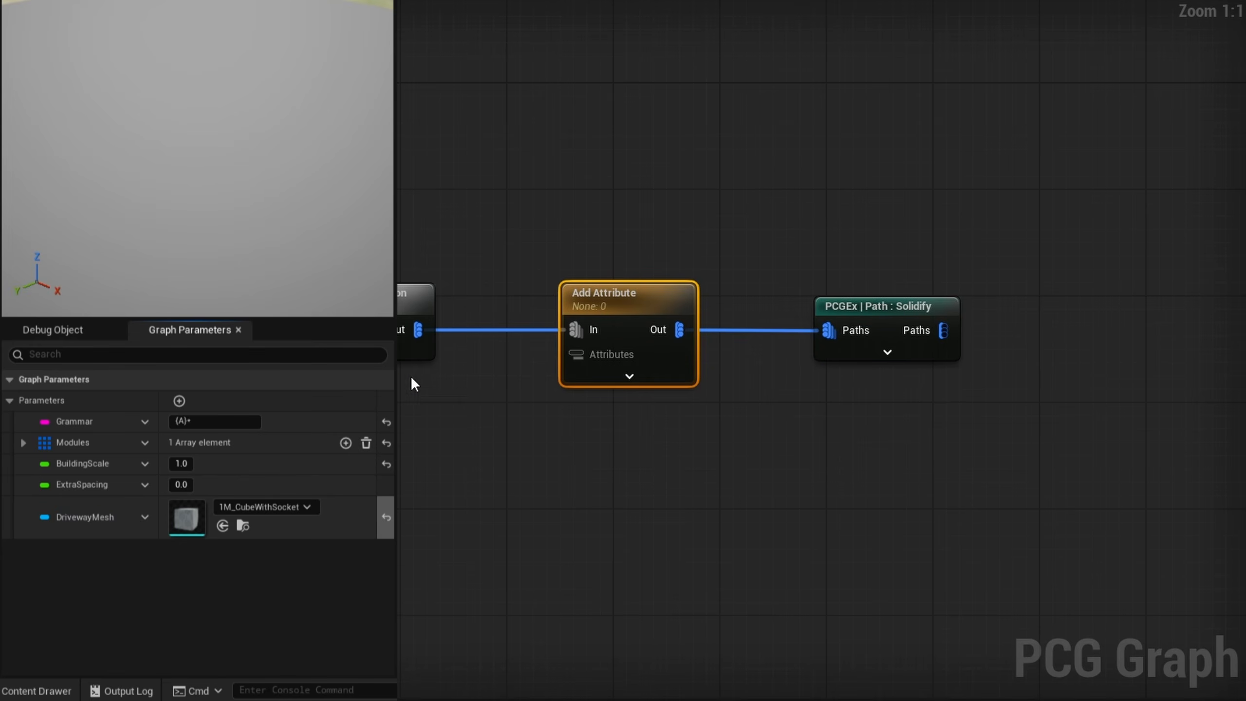
left_click_drag(512, 391, 593, 355)
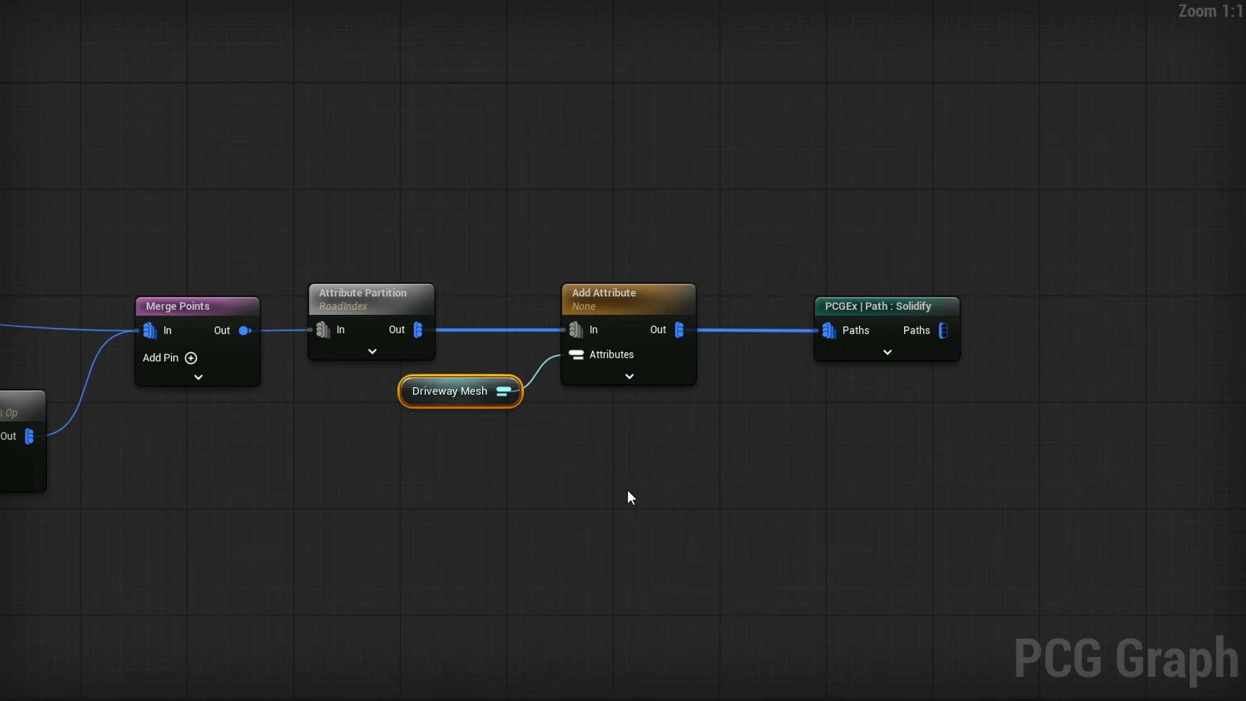
Step: Set the Add Attribute node's output target to DrivewayMesh
left_click(628, 363)
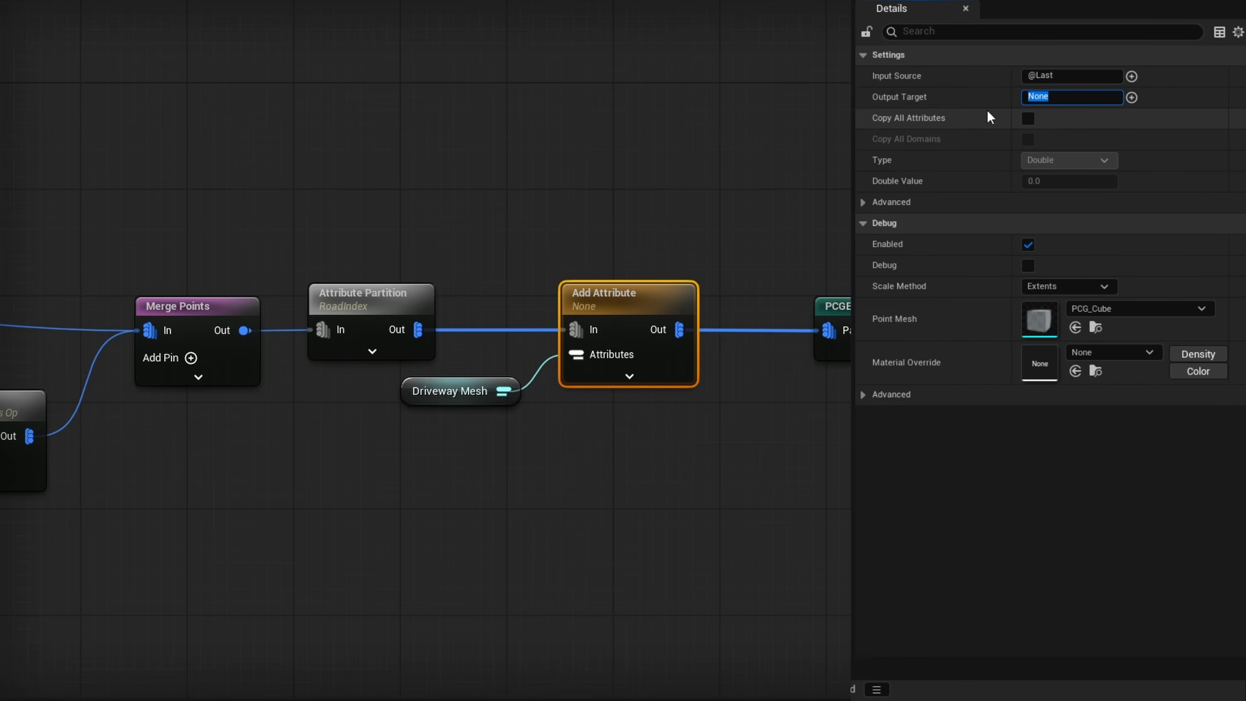
type("DrivewayMesh")
key("Return")
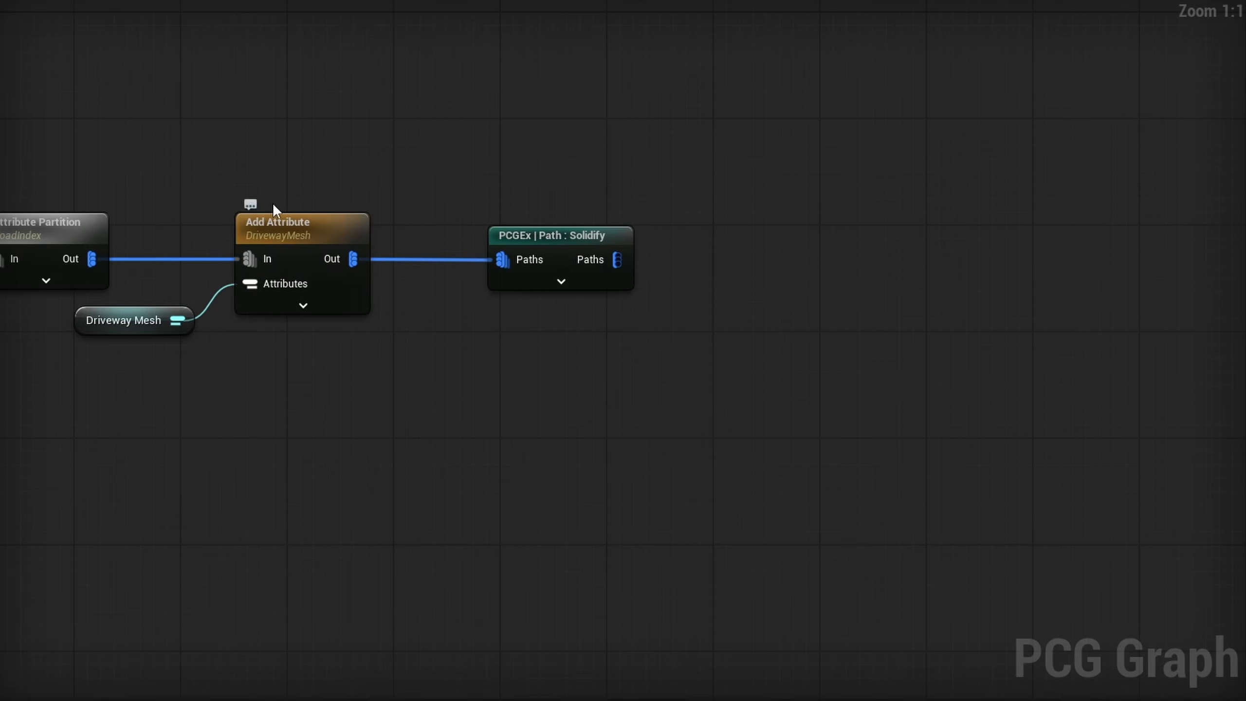
mouse_move(540, 236)
left_mouse_down()
mouse_move(566, 209)
mouse_move(539, 226)
mouse_move(553, 236)
left_mouse_up()
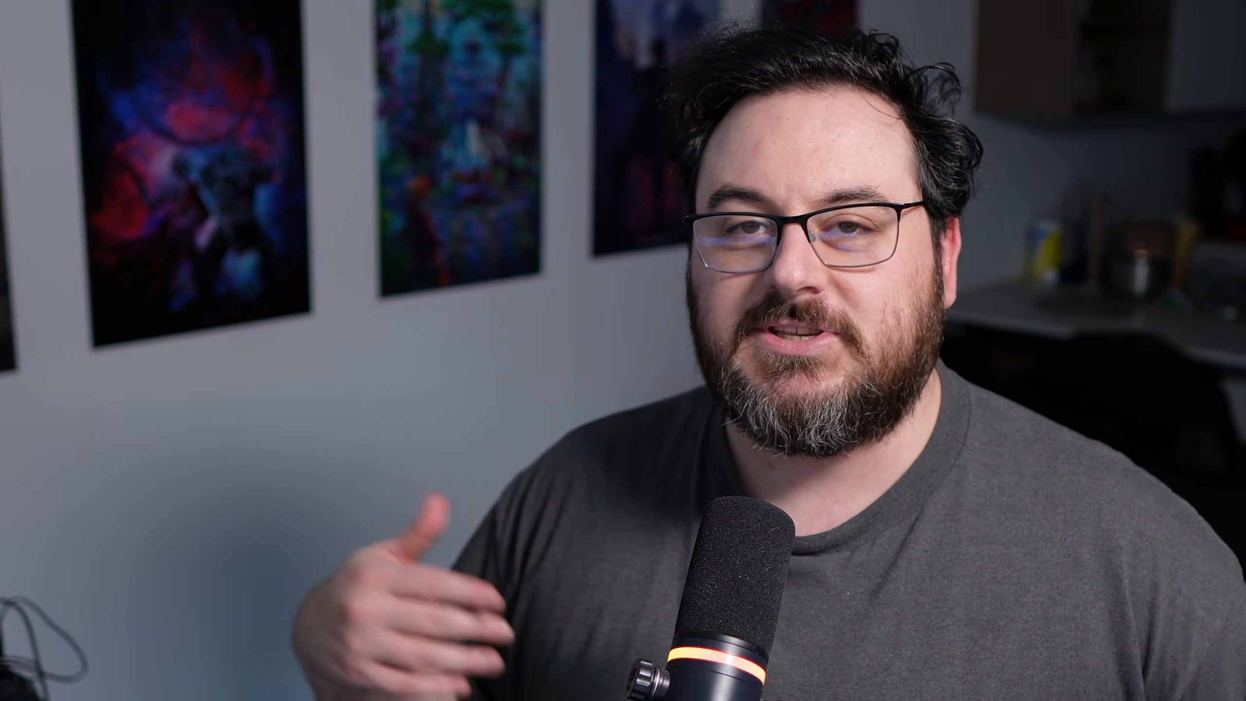
Step: Add a Bounds From Mesh node fed by the Add Attribute output and inspect its point data
left_click_drag(354, 258, 426, 378)
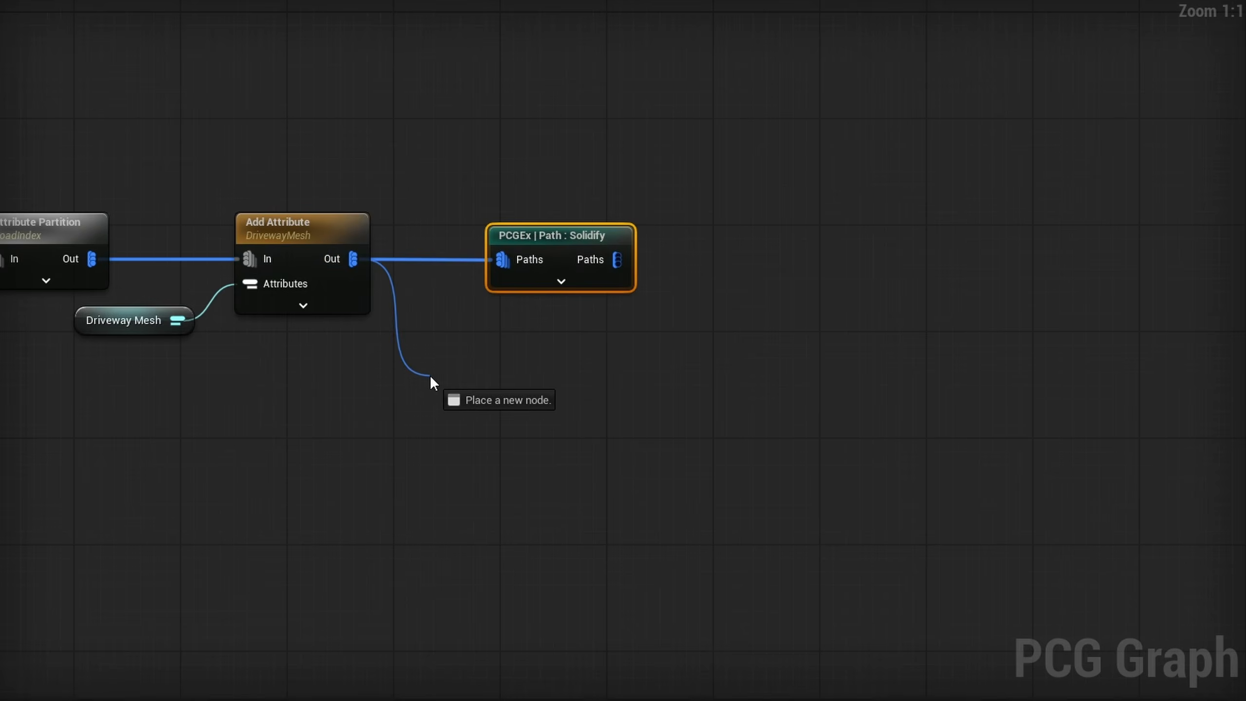
type("bounds from")
key("Return")
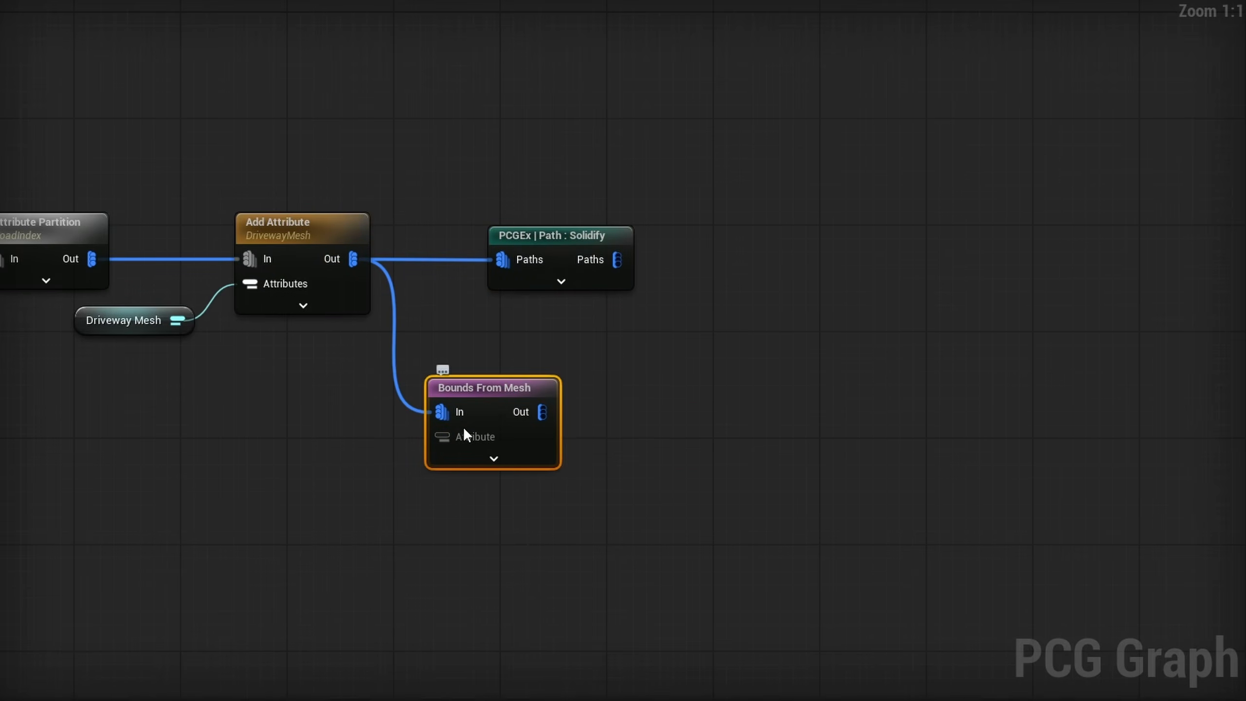
key("a")
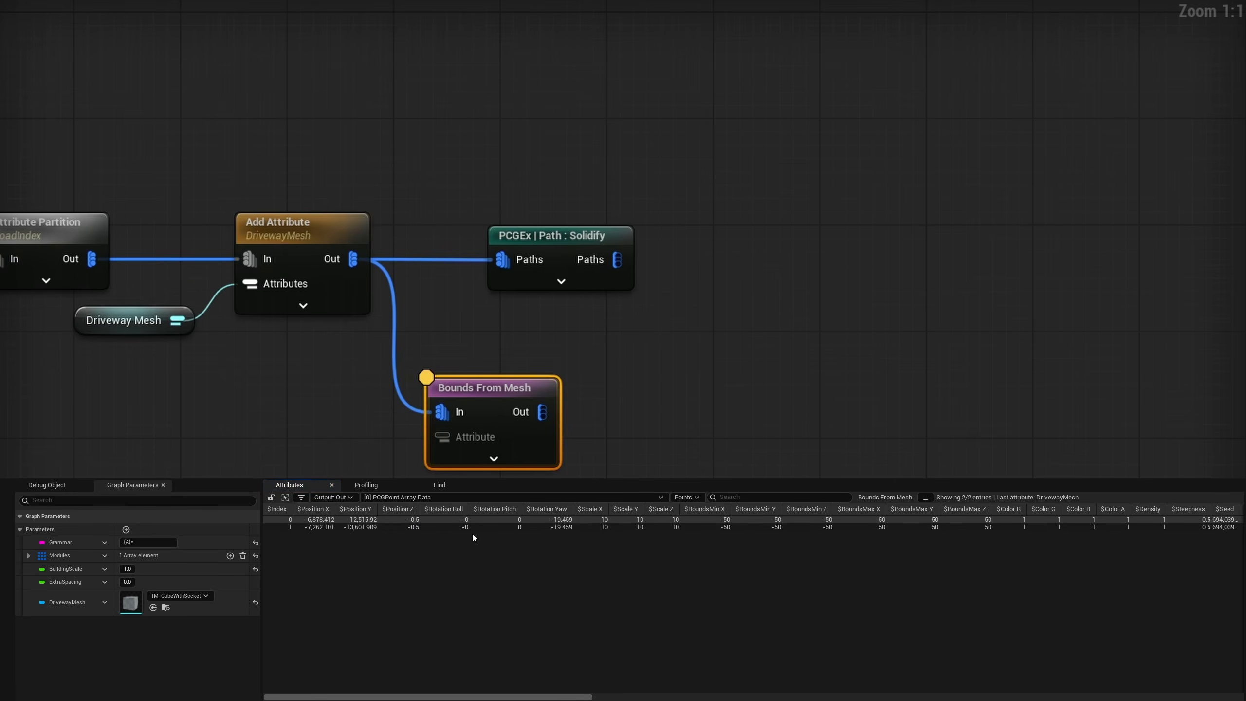
Step: Add a Get Attribute From Point Index node after Bounds From Mesh and set its input source to $Extents.X
left_click_drag(542, 412, 647, 405)
type("get attrib")
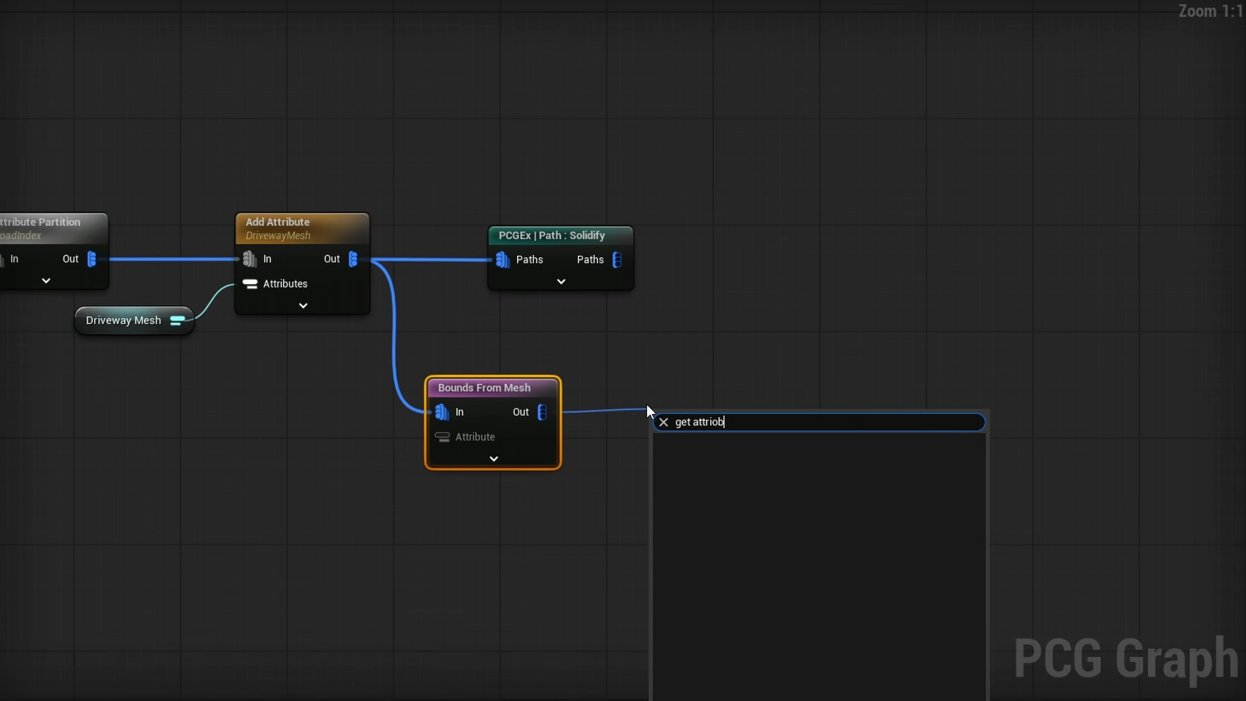
key("Return")
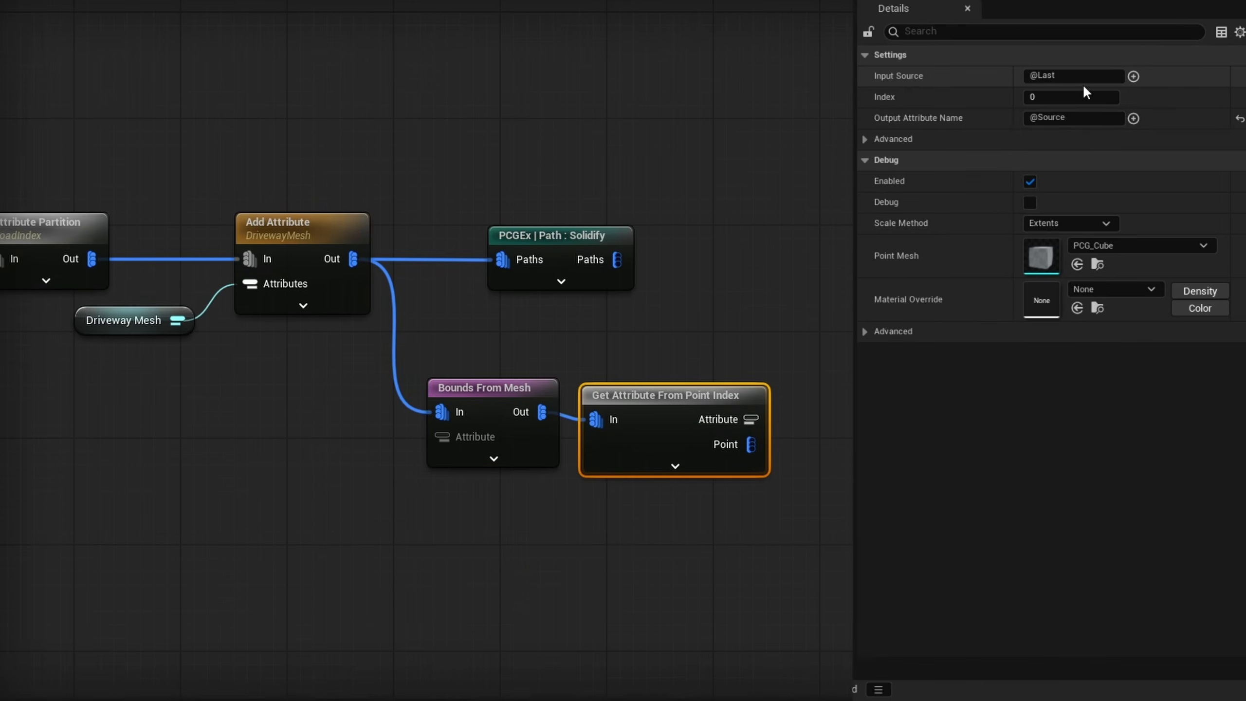
left_click(1132, 76)
mouse_move(1176, 171)
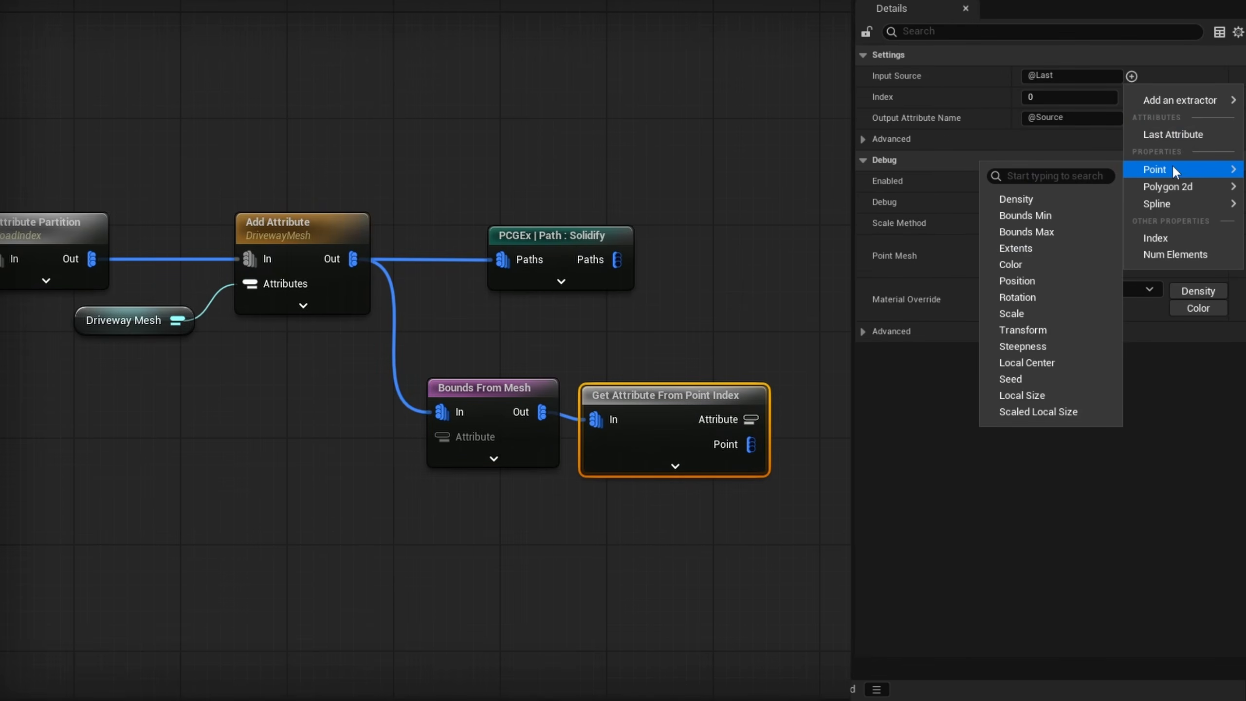
left_click(1038, 248)
type(".X")
key("Return")
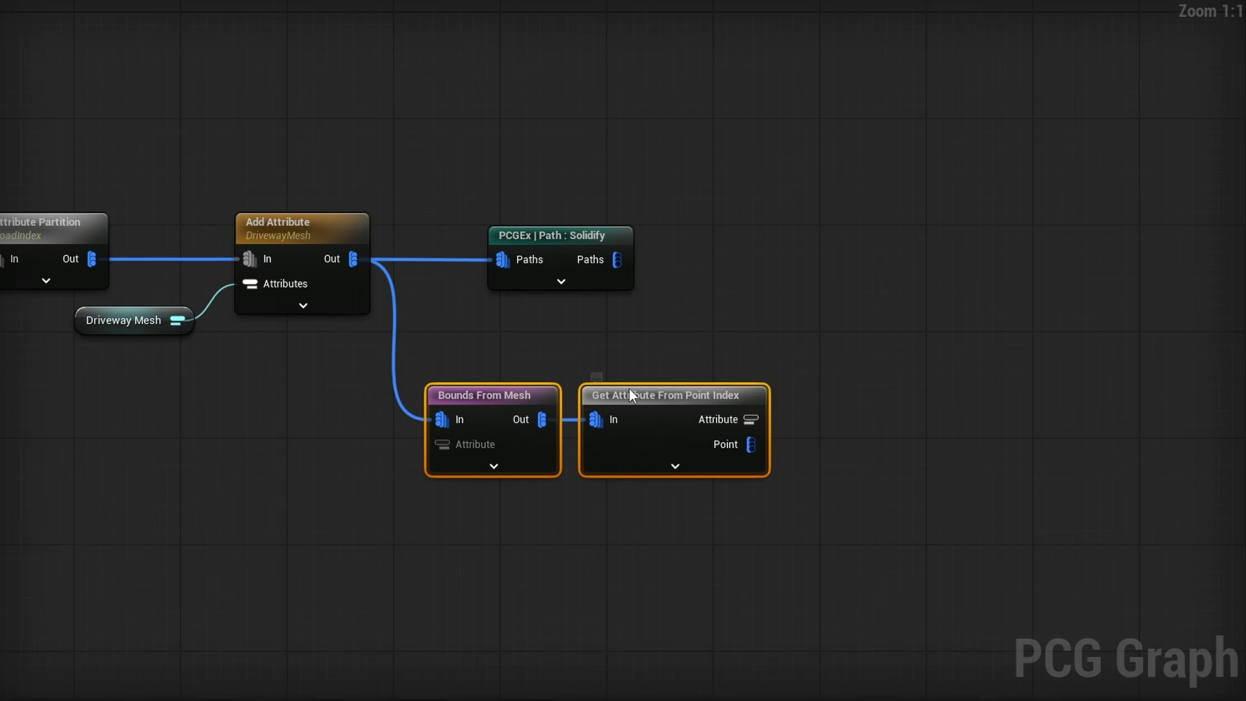
Step: Add a Divide node with the Solidify paths as In A and the Get Attribute From Point Index attribute as In B
left_click_drag(629, 388, 630, 374)
right_click_drag(754, 304, 543, 302)
left_click_drag(406, 257, 603, 300)
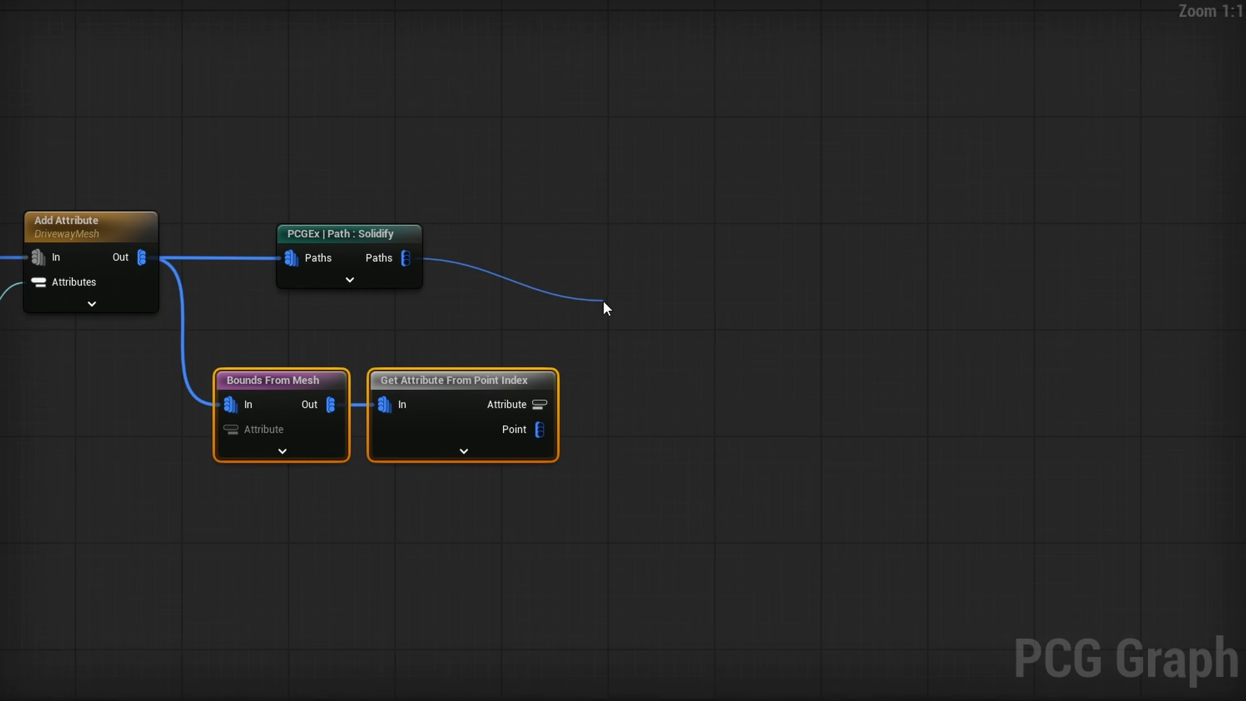
type("div")
key("Return")
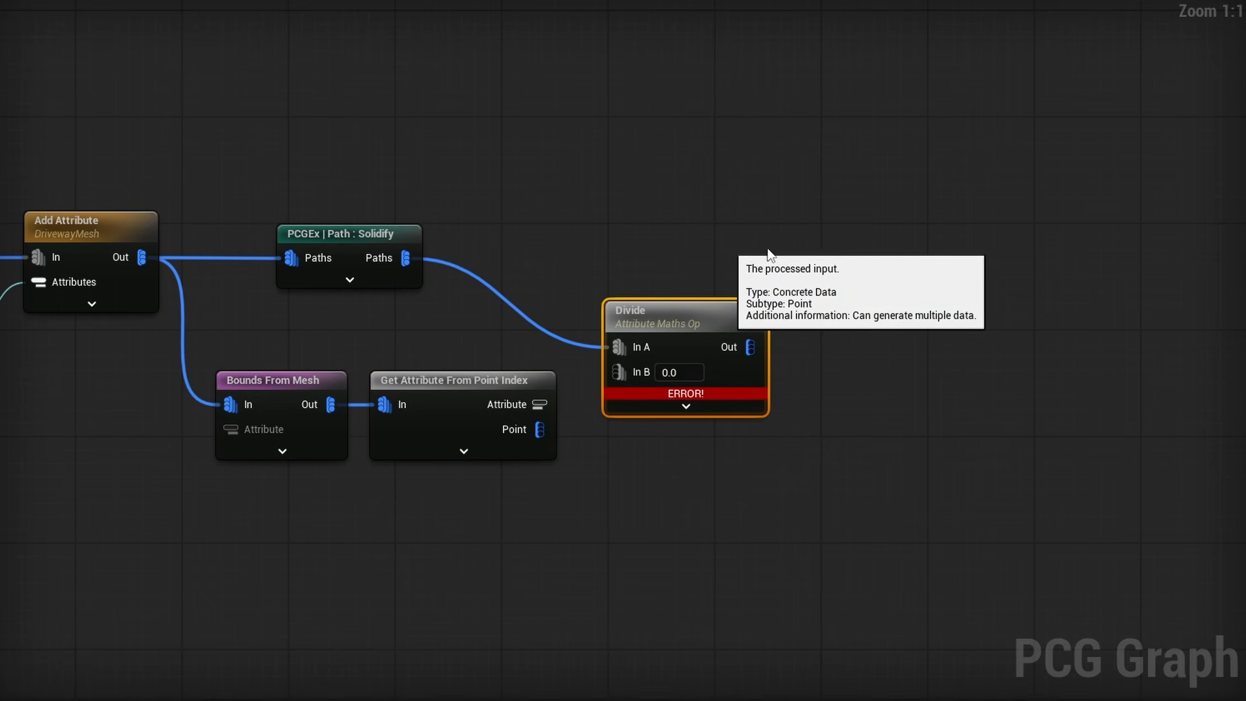
left_click_drag(540, 404, 603, 384)
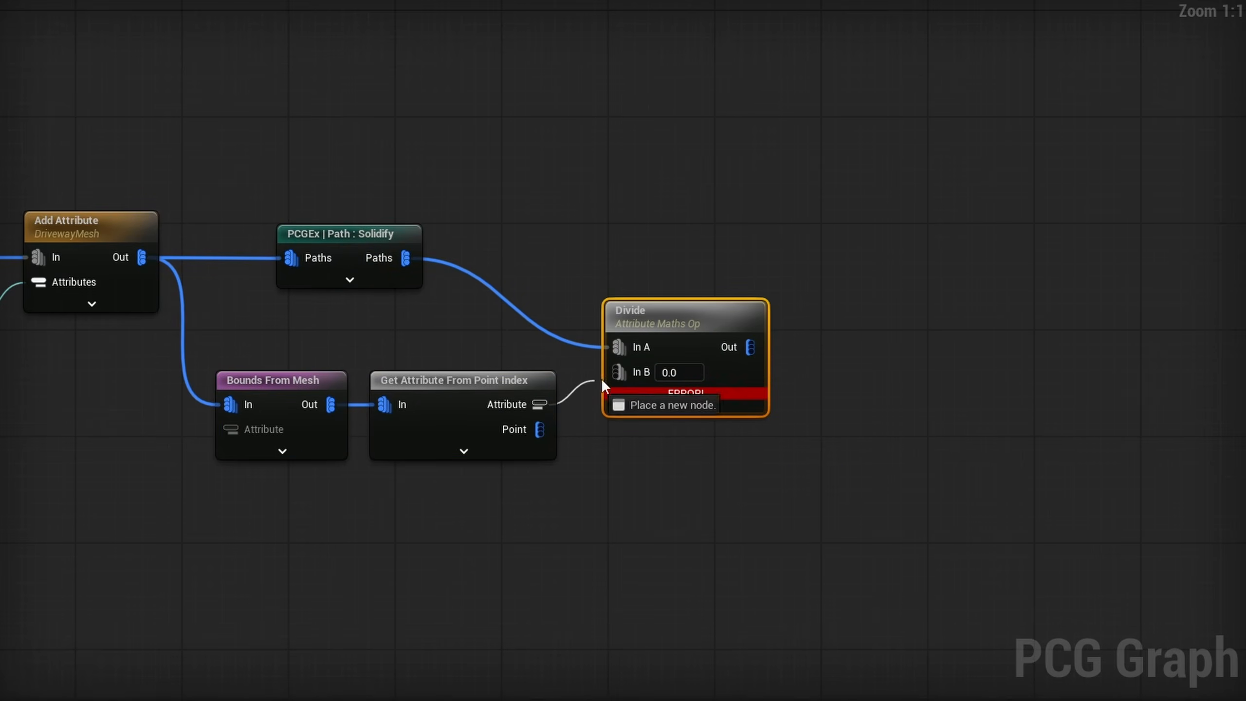
Step: Set the Divide node's Input Source 1 to $Extents.X and its output target to ScaleX
left_click(1131, 161)
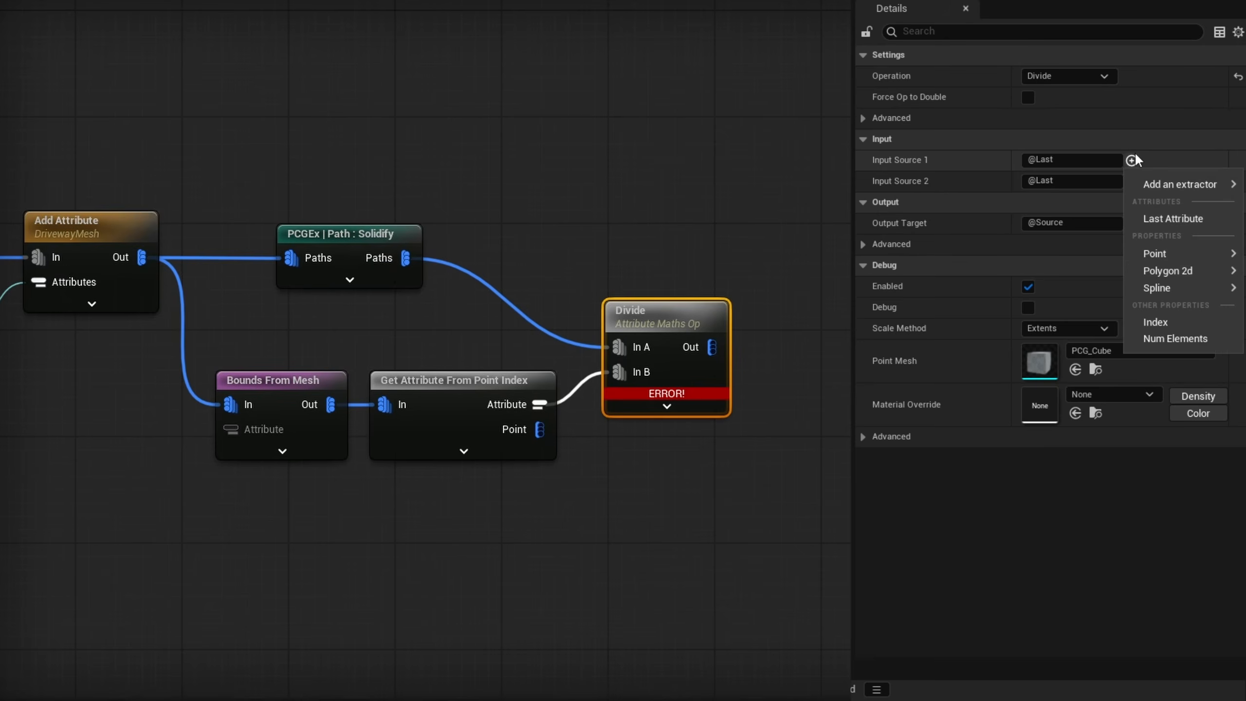
mouse_move(1149, 256)
left_click(1039, 333)
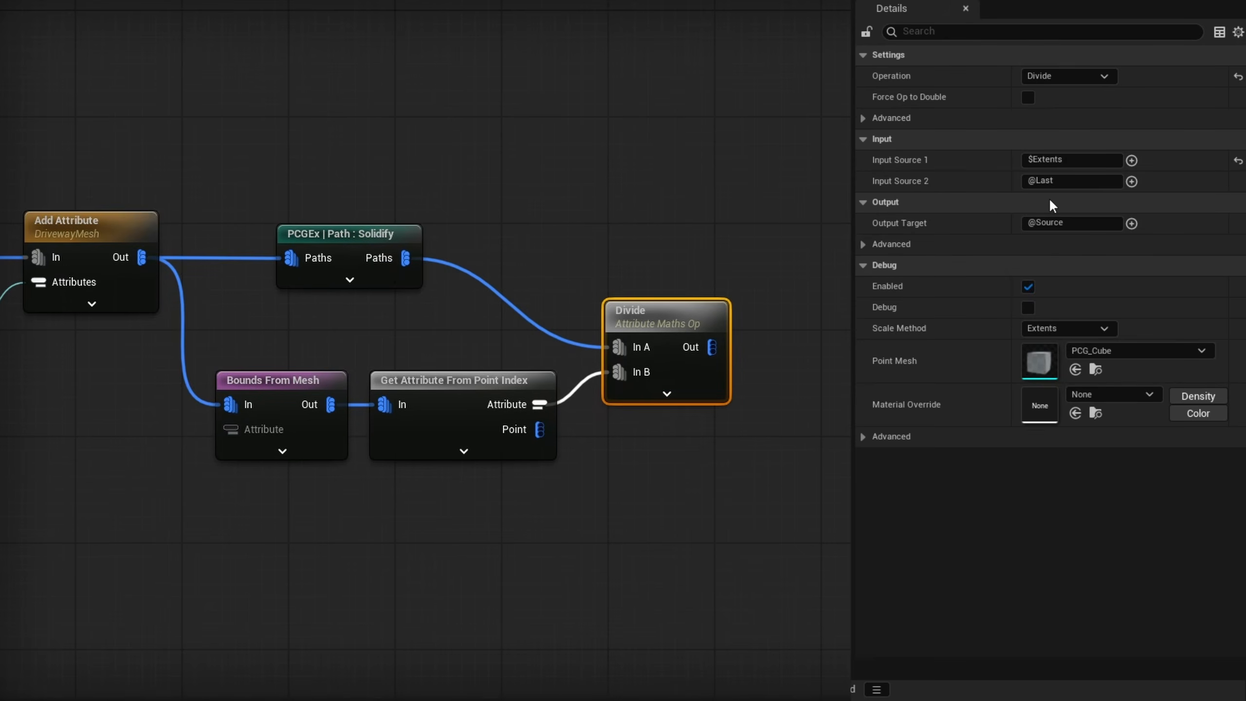
left_click(1101, 160)
type(".X")
key("Return")
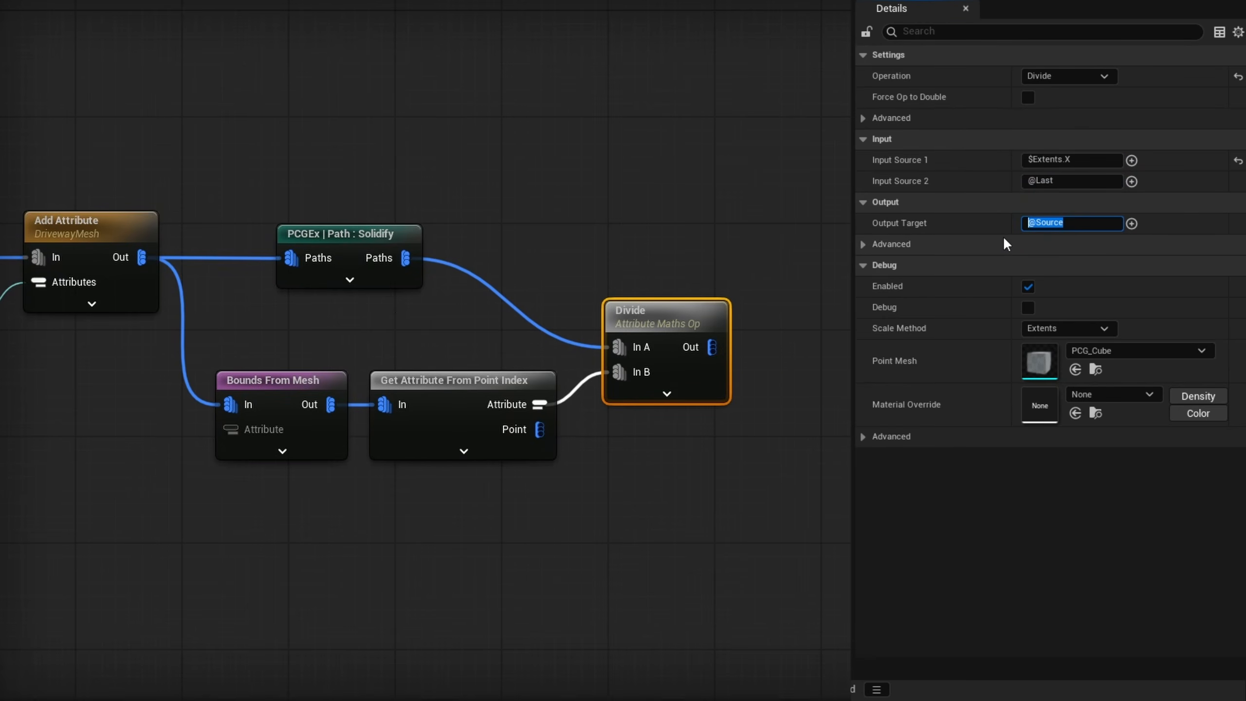
type("ScaleX")
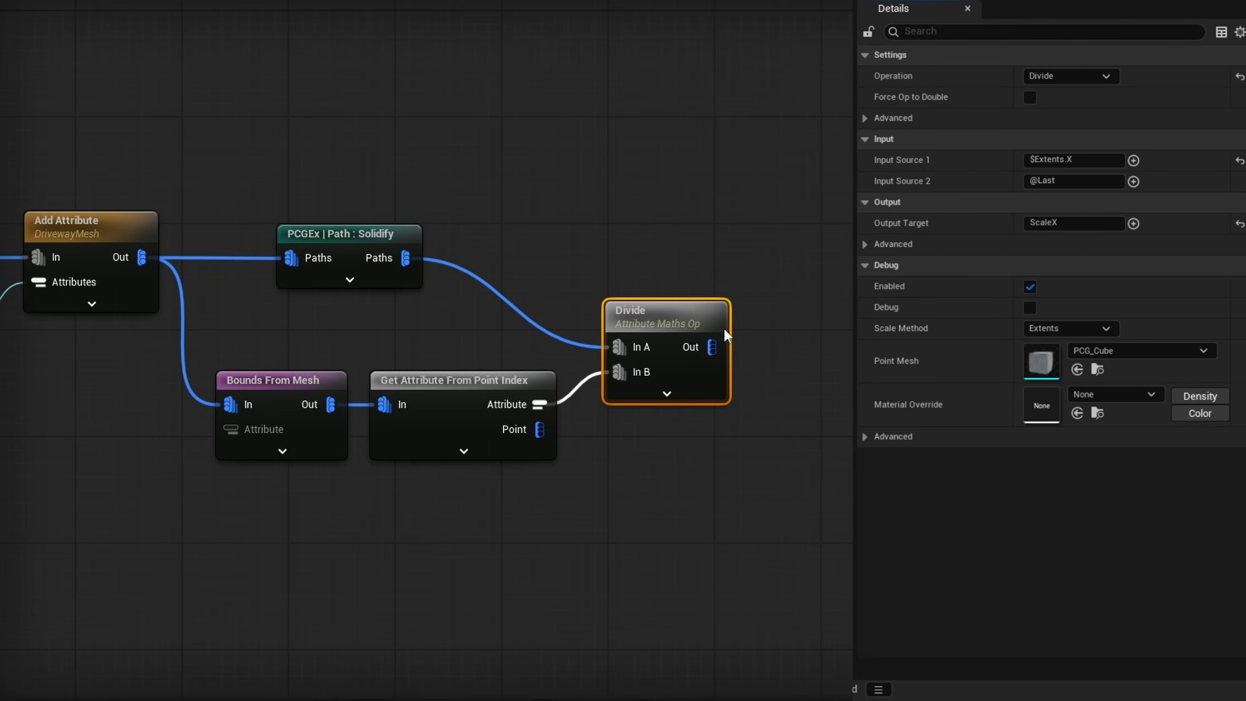
Step: Add a Multiply node with the Solidify paths as In A and the Divide output as In B
left_click_drag(406, 258, 865, 259)
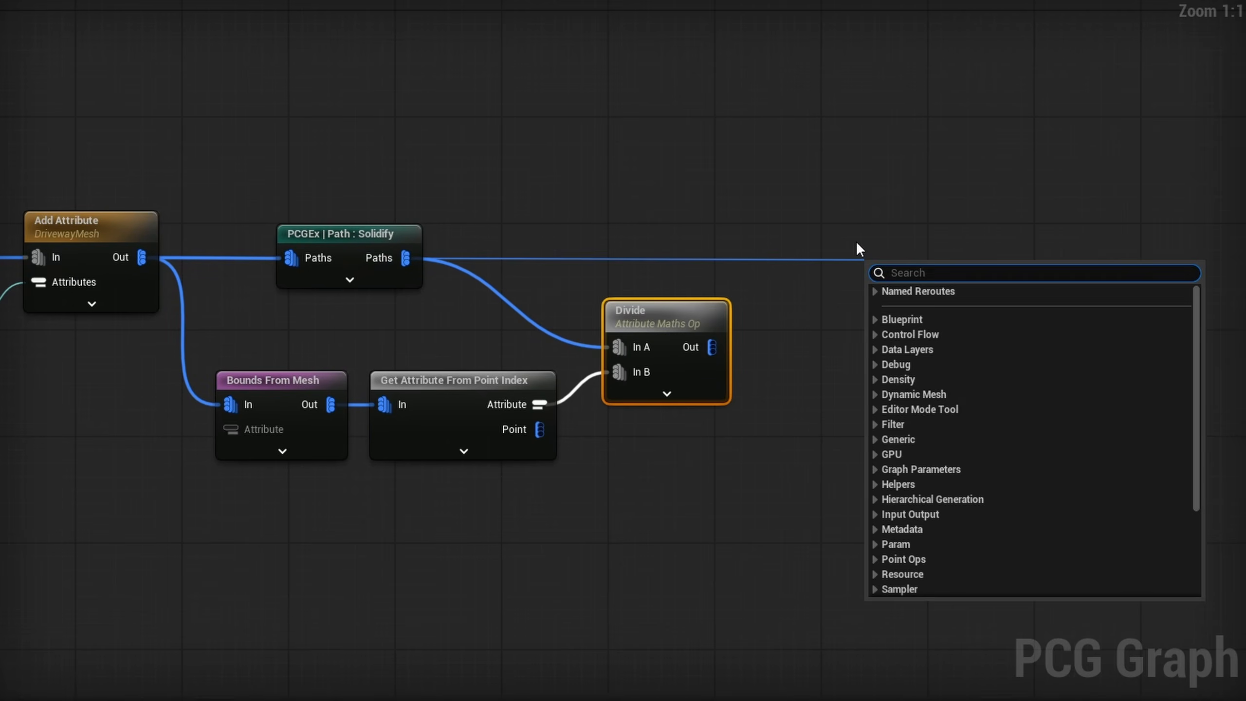
type("mul")
key("Return")
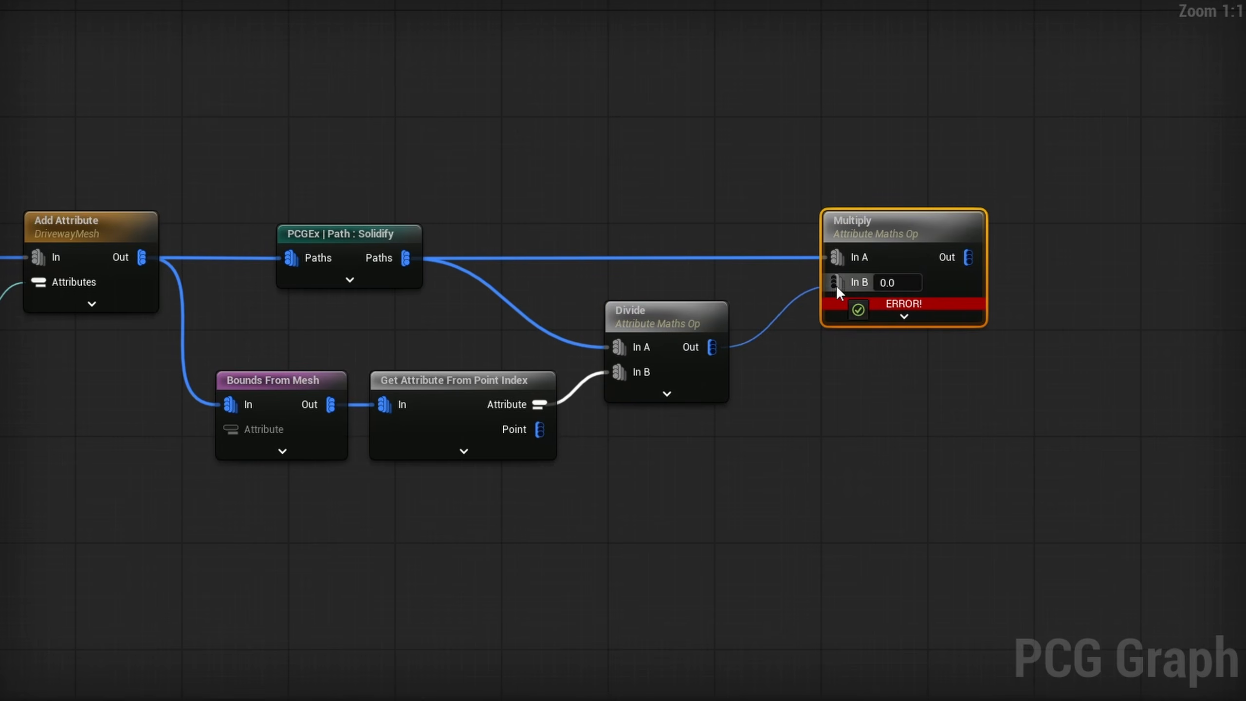
left_click_drag(836, 284, 836, 284)
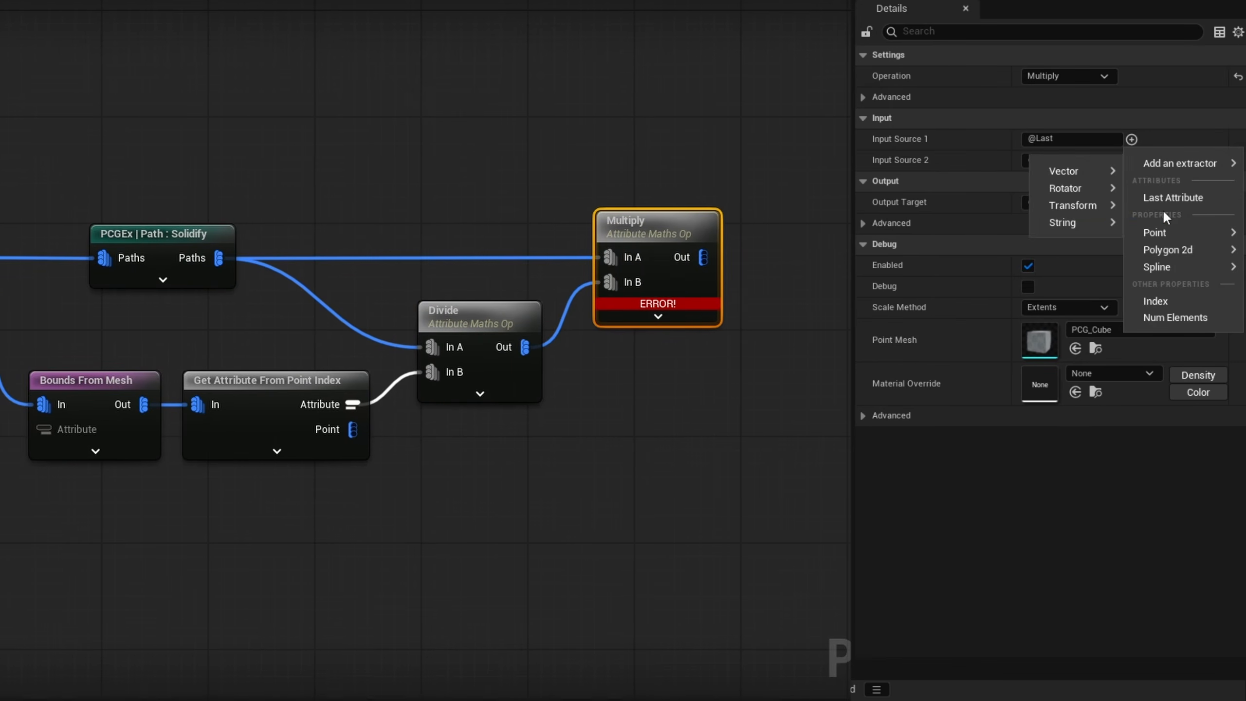
Step: Set the Multiply node's Input Source 1 to $Scale.X
mouse_move(1164, 232)
left_click(1044, 377)
left_click(1064, 135)
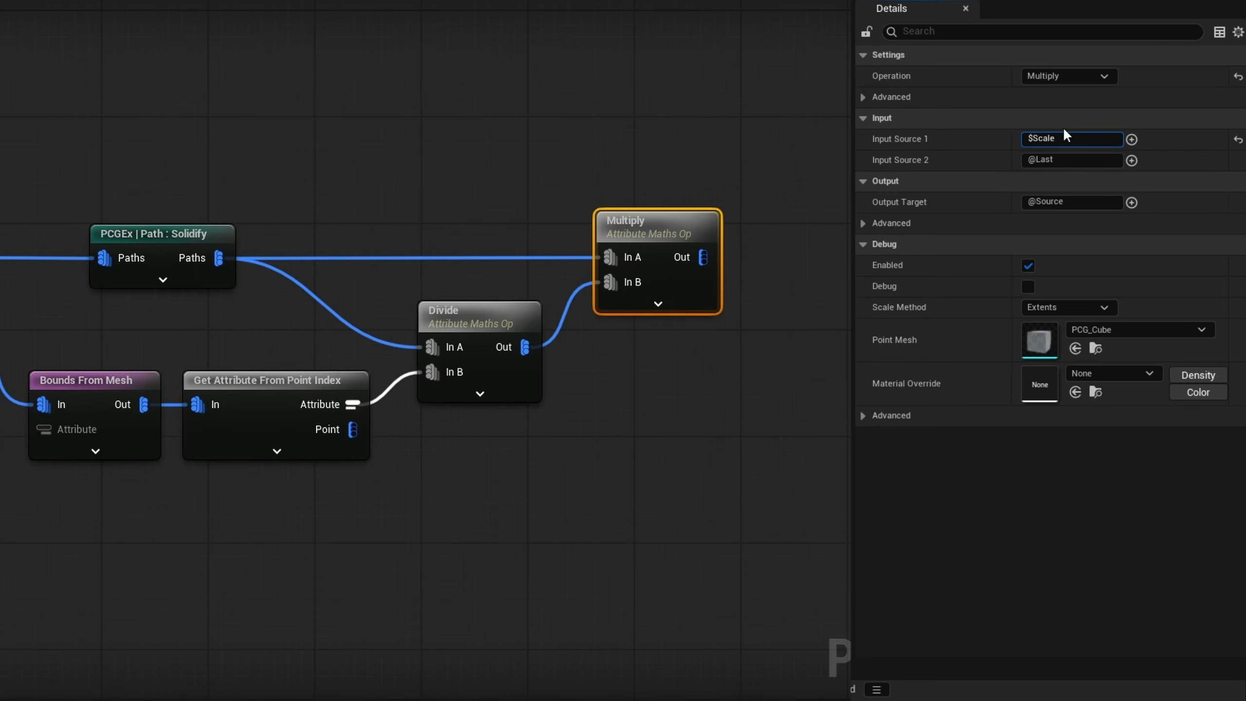
type(".X")
key("Return")
Step: Add a Static Mesh Spawner after the Multiply node and set its mesh selector type to PCGMeshSelectorByAttribute
right_click_drag(725, 267, 604, 288)
left_click_drag(654, 278, 655, 280)
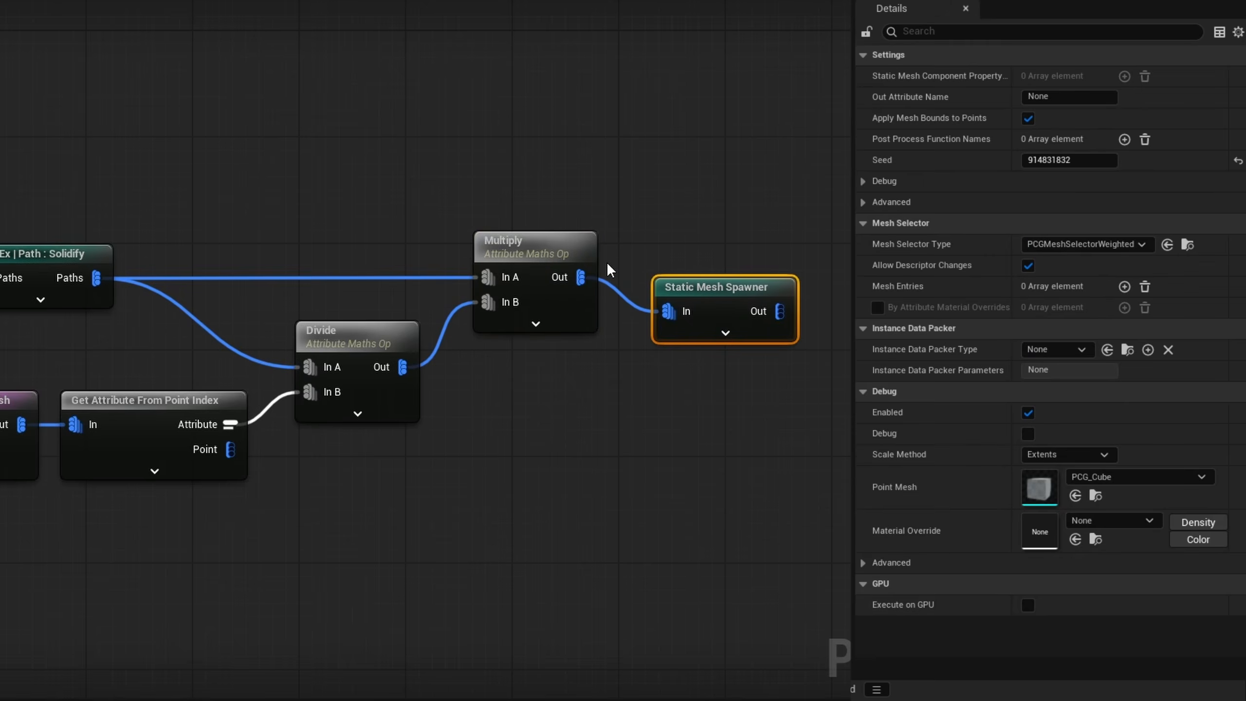
left_click(1084, 244)
left_click(1118, 299)
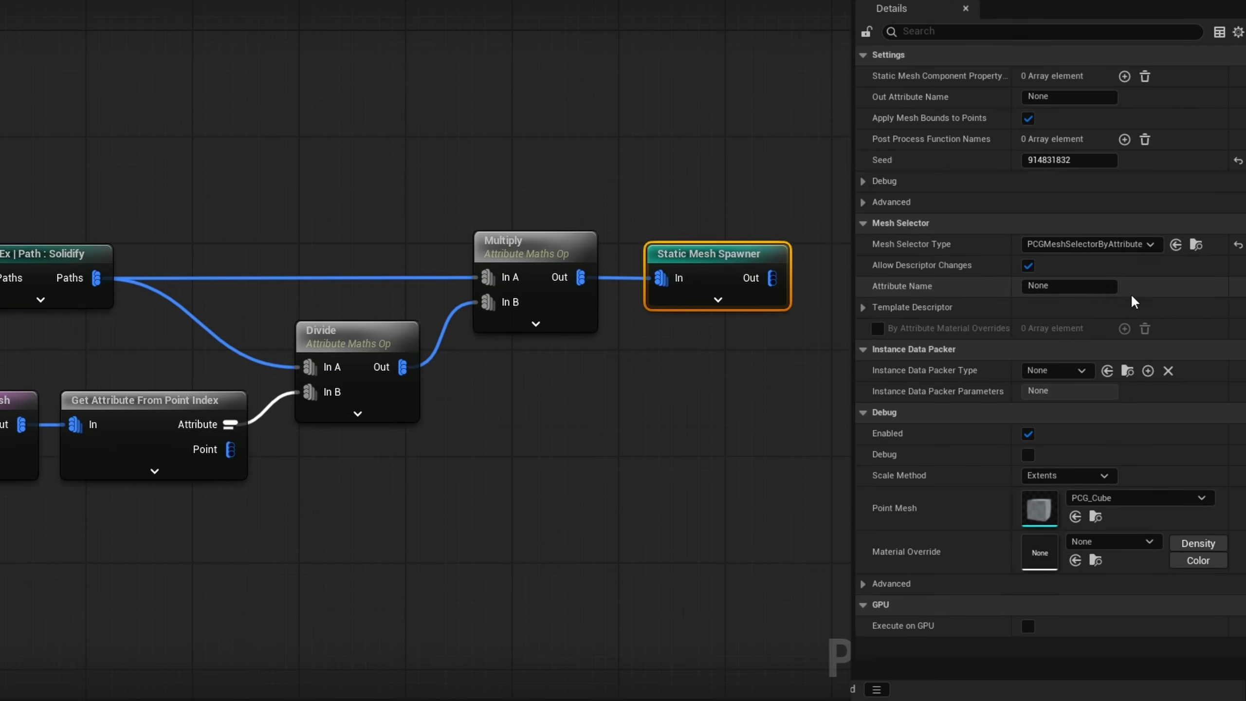
Step: Copy the DrivewayMesh output target name from the Add Attribute node into the Static Mesh Spawner's attribute name
right_click_drag(222, 167, 601, 162)
left_click_drag(213, 181, 108, 322)
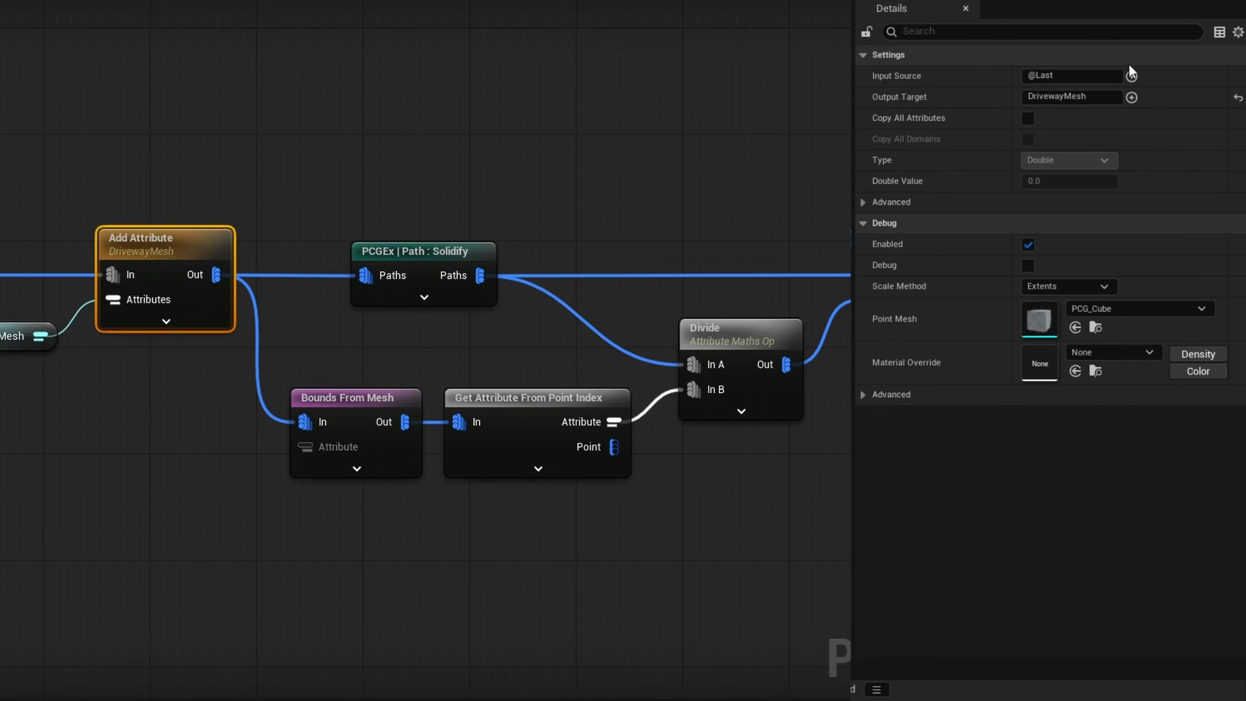
left_click_drag(1094, 97, 877, 78)
key("ctrl+c")
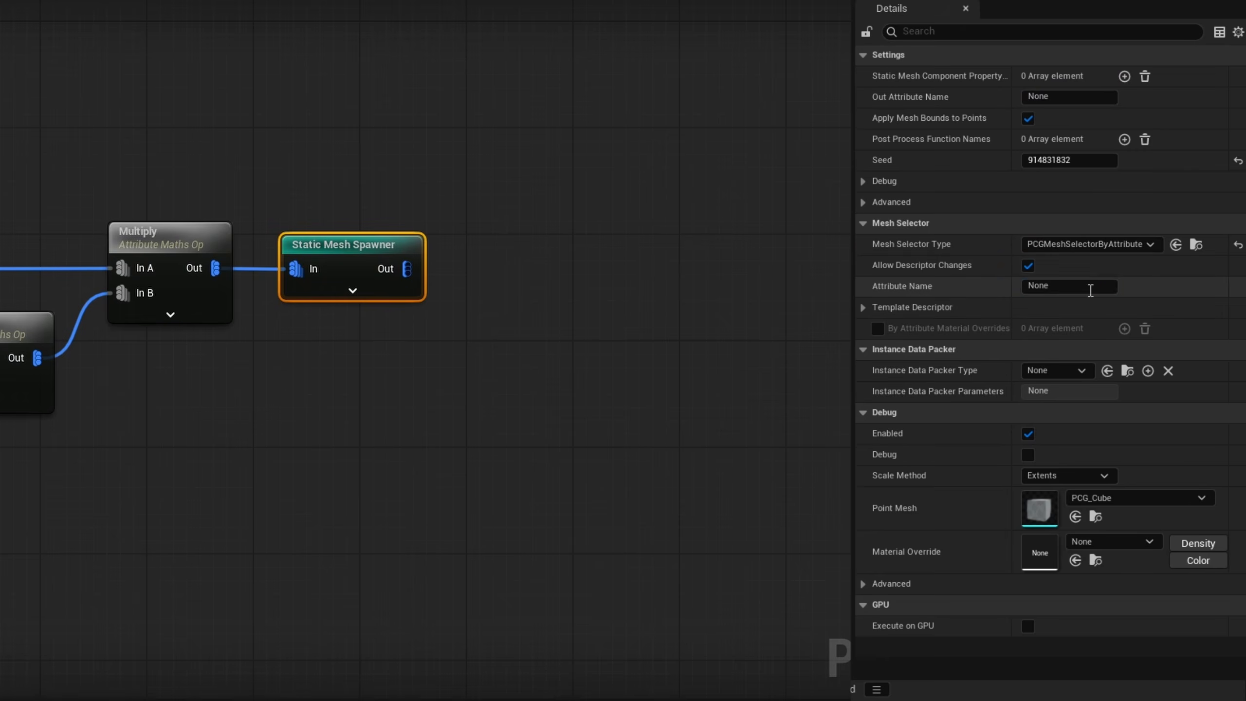
left_click(1082, 286)
key("ctrl+v")
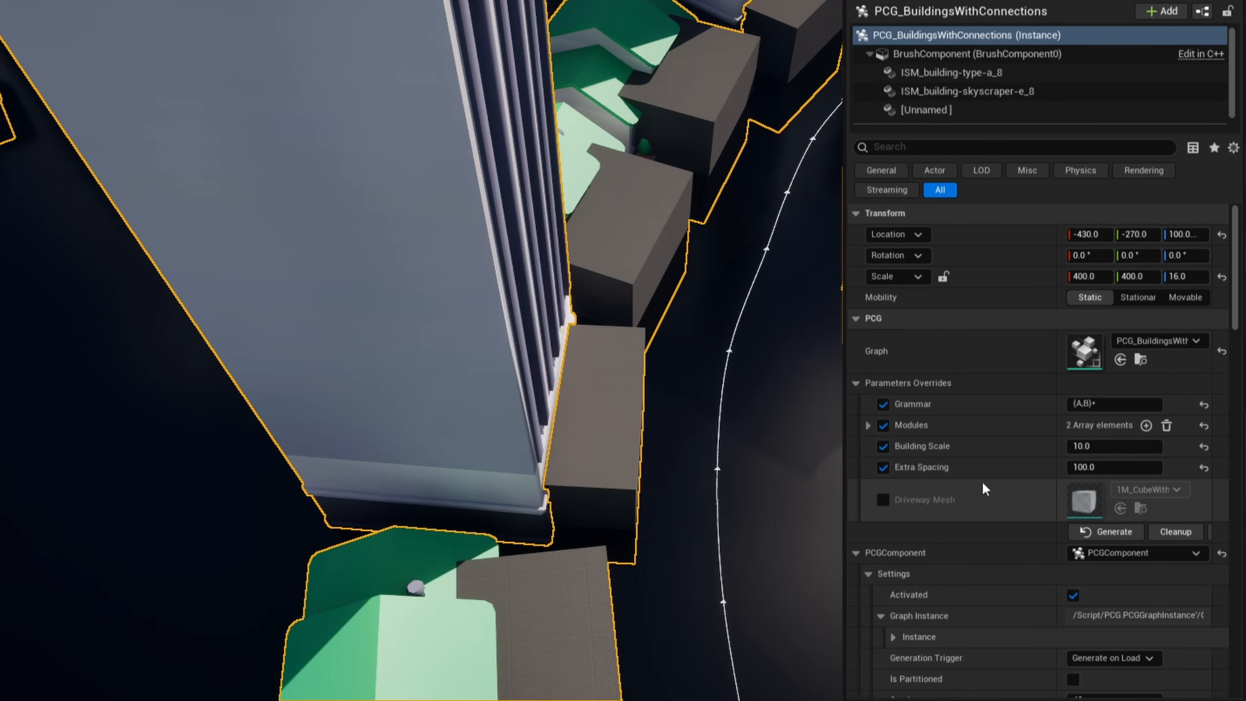
Step: Override the Driveway Mesh parameter on the PCG_BuildingsWithConnections instance with the driveway-long_XForward mesh
left_click(882, 499)
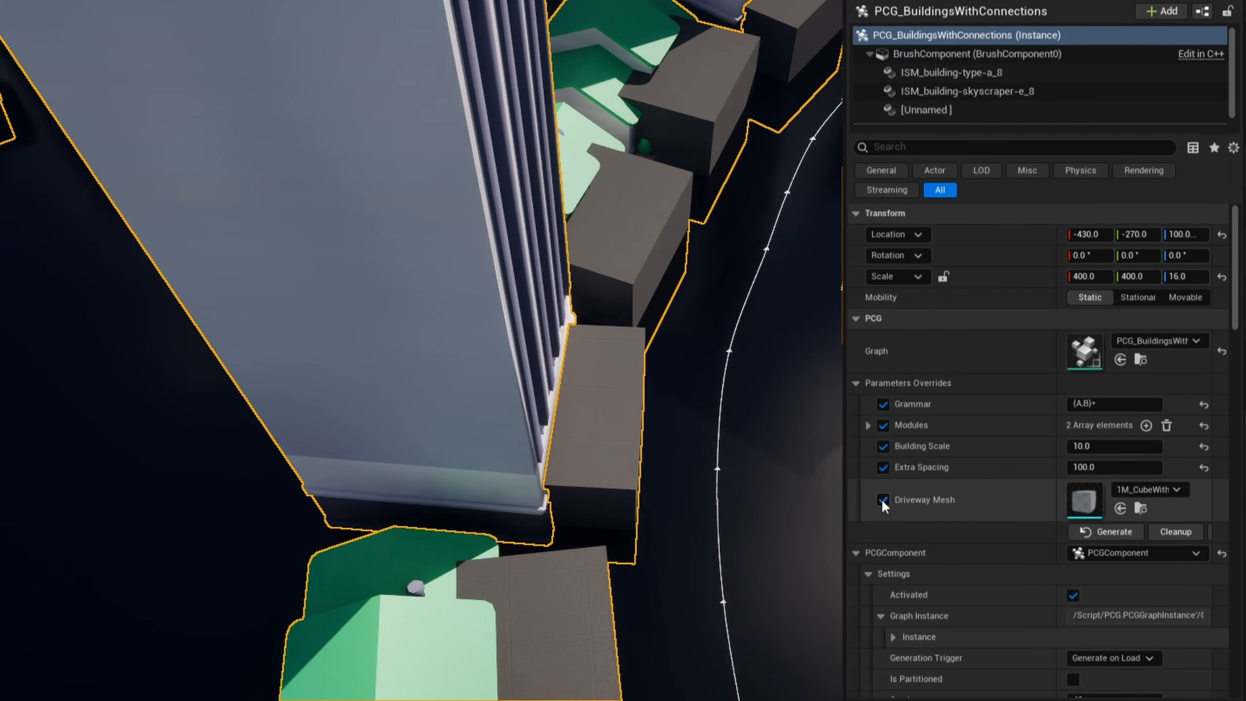
left_click(1120, 508)
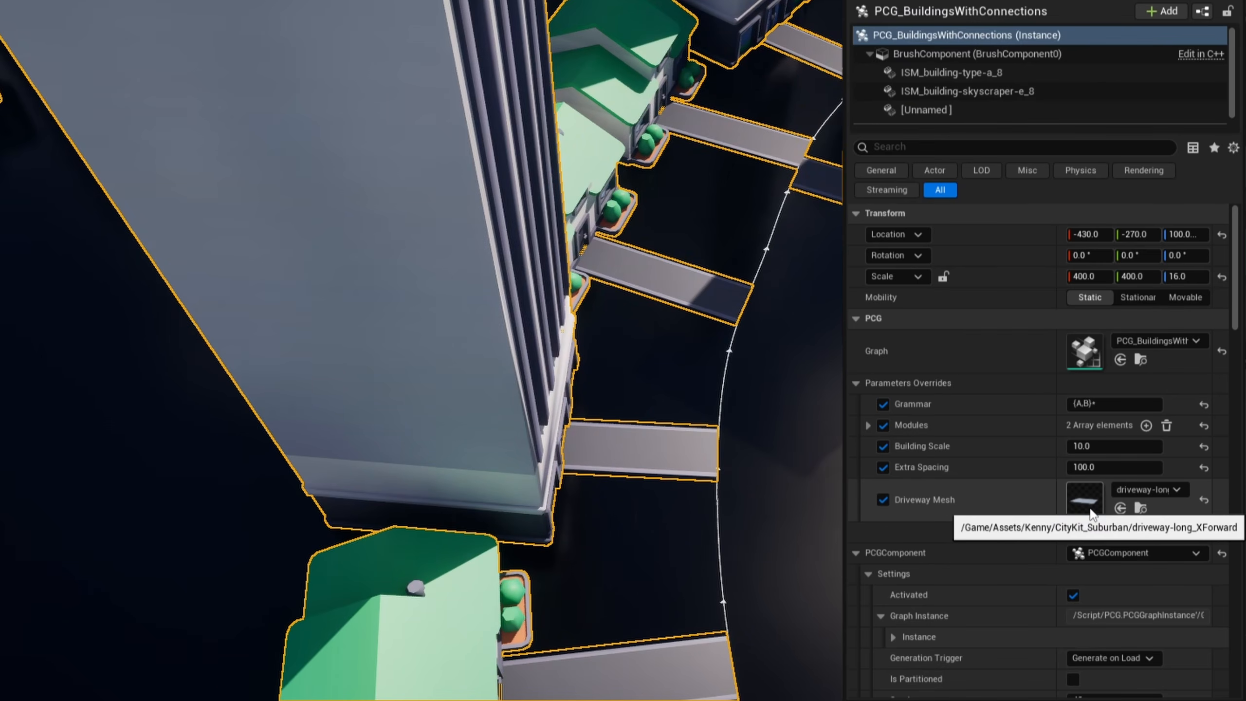
Step: Examine in the viewport how the driveway meshes span from the building entrances to the road
right_click_drag(873, 433, 873, 433)
right_click_drag(695, 421, 695, 420)
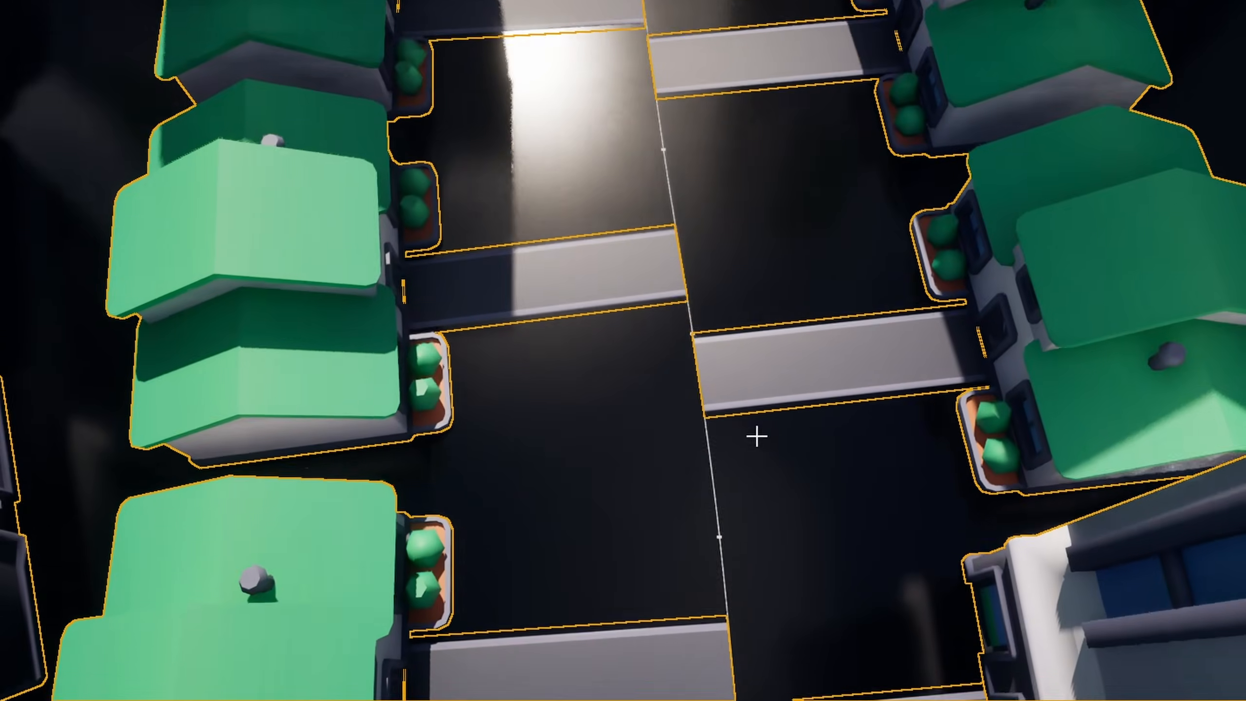
right_click_drag(984, 158, 882, 393)
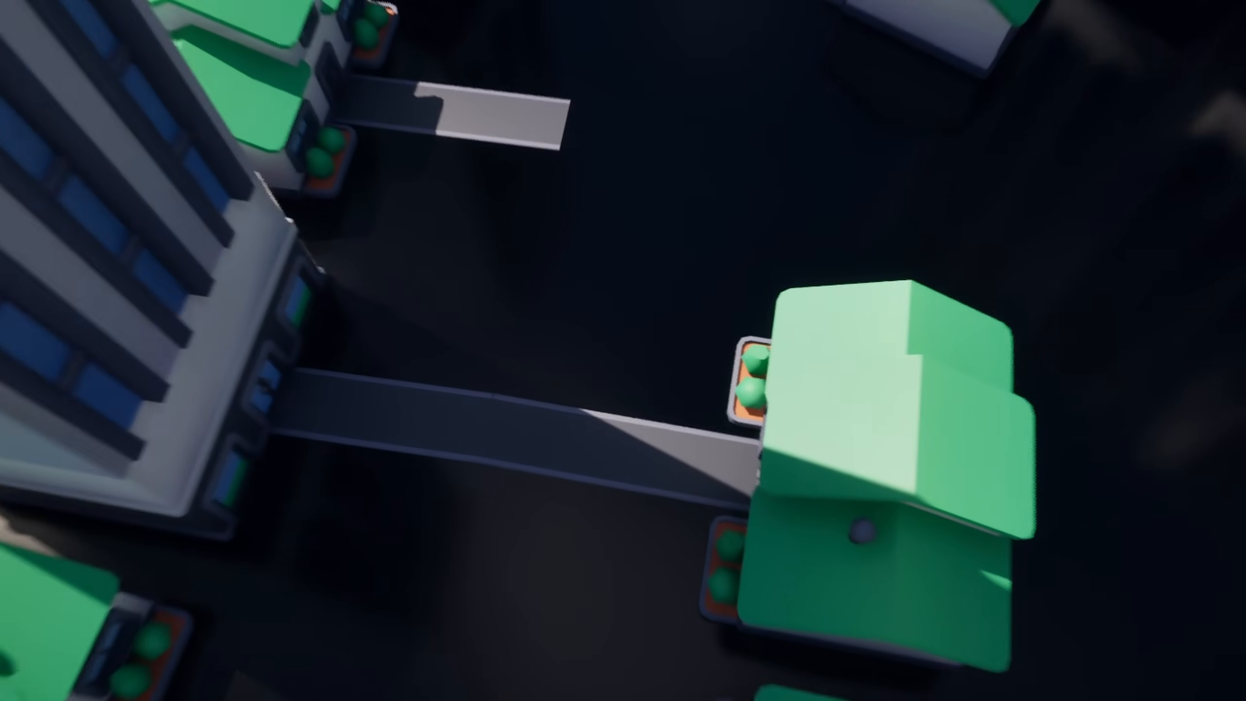
left_click(387, 421)
right_click_drag(495, 426, 495, 426)
right_click_drag(754, 442, 754, 442)
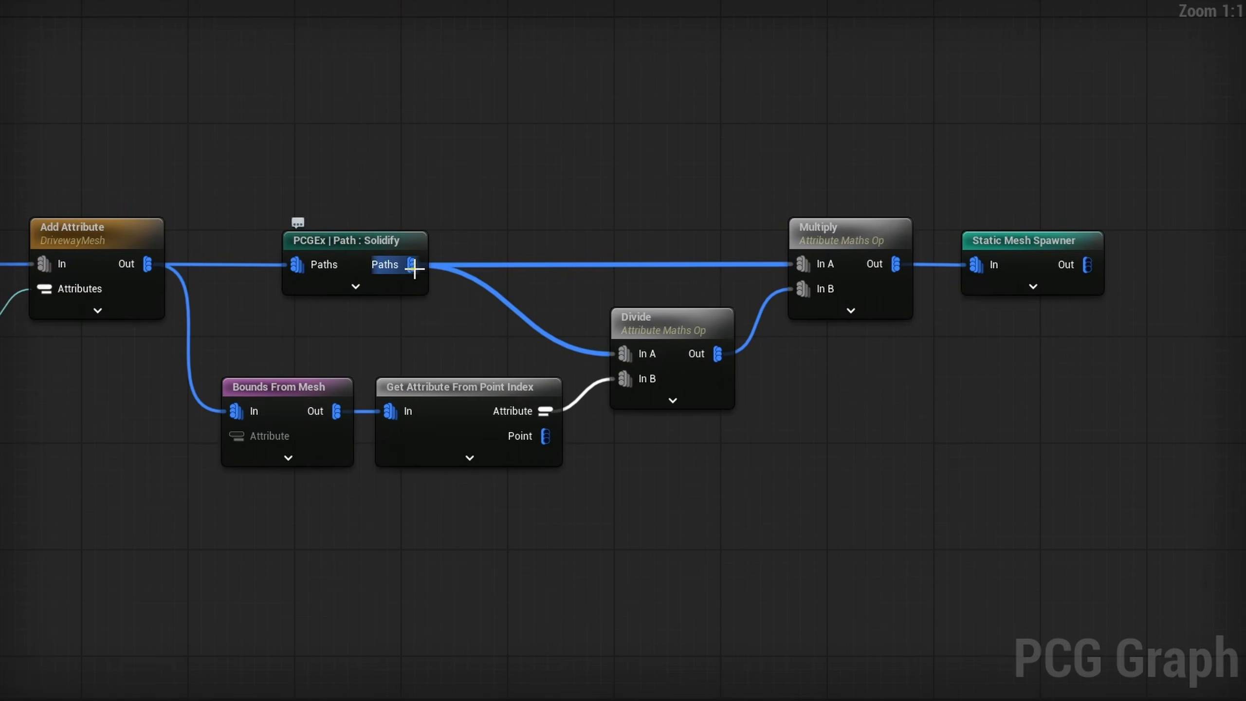
Step: Add a Subtract node fed by the Solidify paths, moving the surrounding nodes aside to make room
left_click_drag(452, 302, 452, 302)
type("sub")
key("Return")
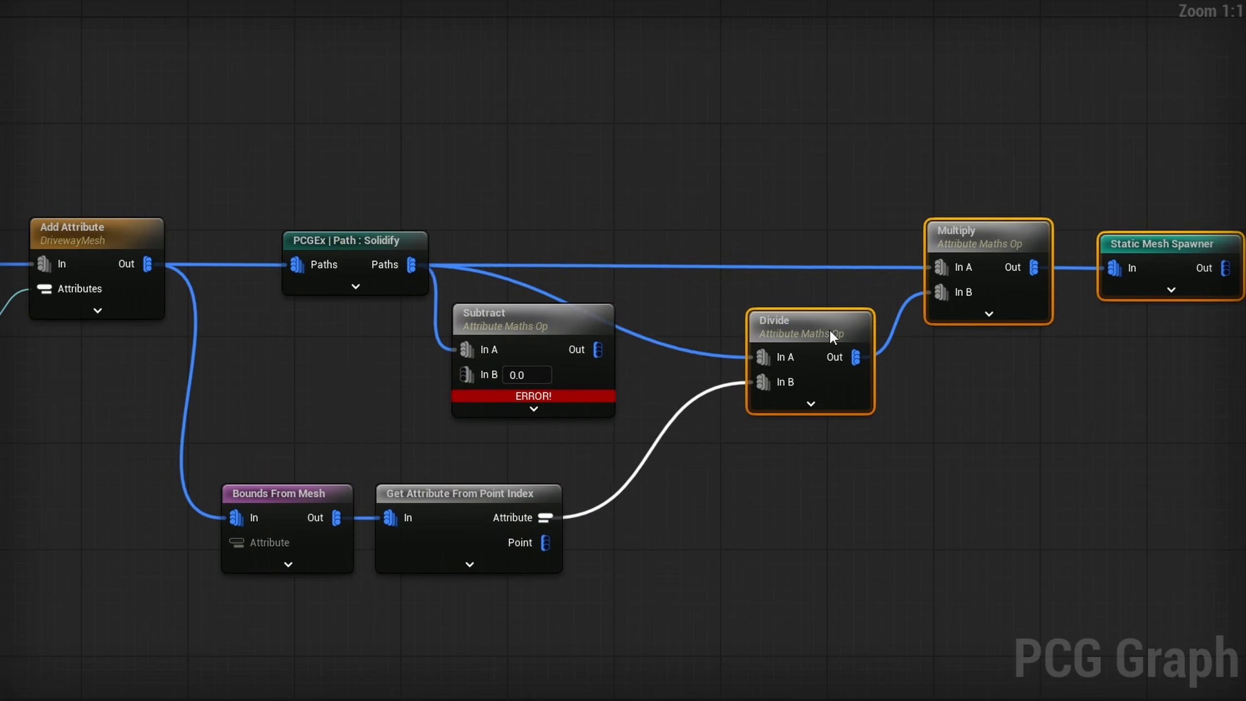
Step: Connect the Subtract output to Divide's In A in place of the direct Solidify link, repositioning the Divide, Multiply, spawner and Subtract nodes
left_click_drag(830, 331, 830, 345)
right_click_drag(849, 461, 648, 435)
left_click(550, 314)
mouse_move(591, 309)
left_mouse_down()
mouse_move(604, 295)
mouse_move(590, 330)
left_mouse_up()
left_click(578, 330, "alt")
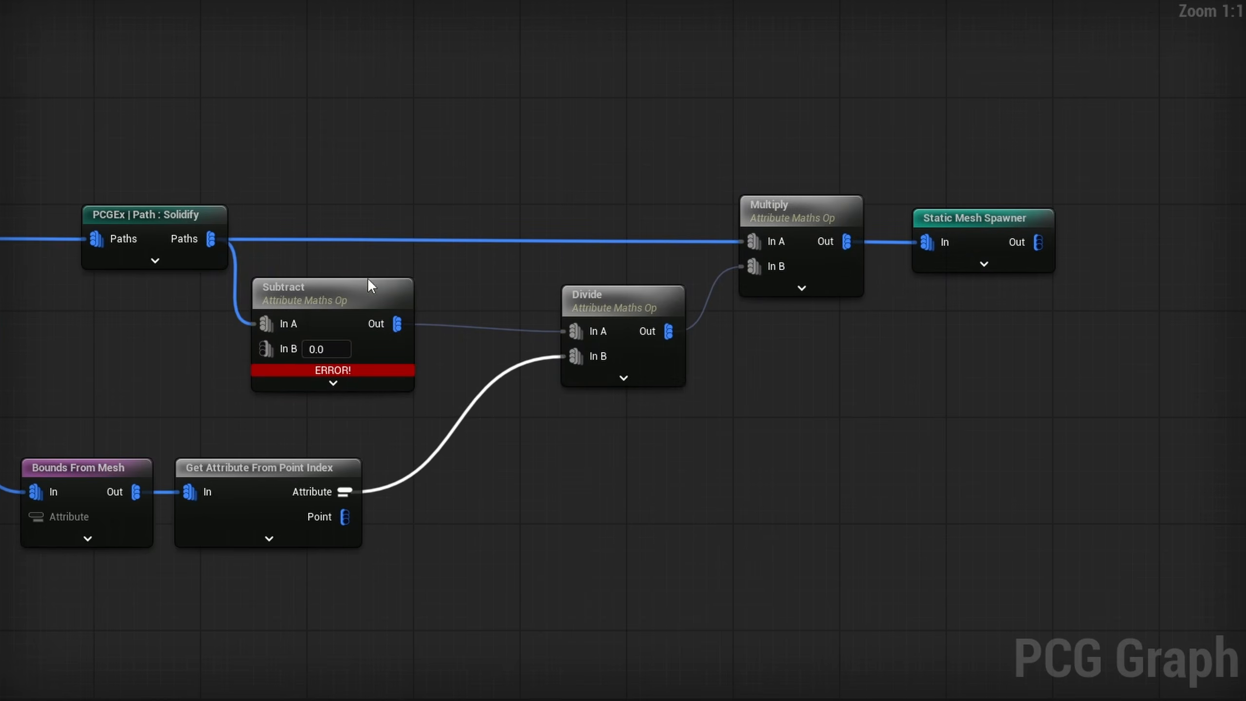
left_click_drag(262, 293, 305, 301)
Step: Copy the $Extents.X input source from the Divide node into the Subtract node's Input Source 1
left_click(587, 309)
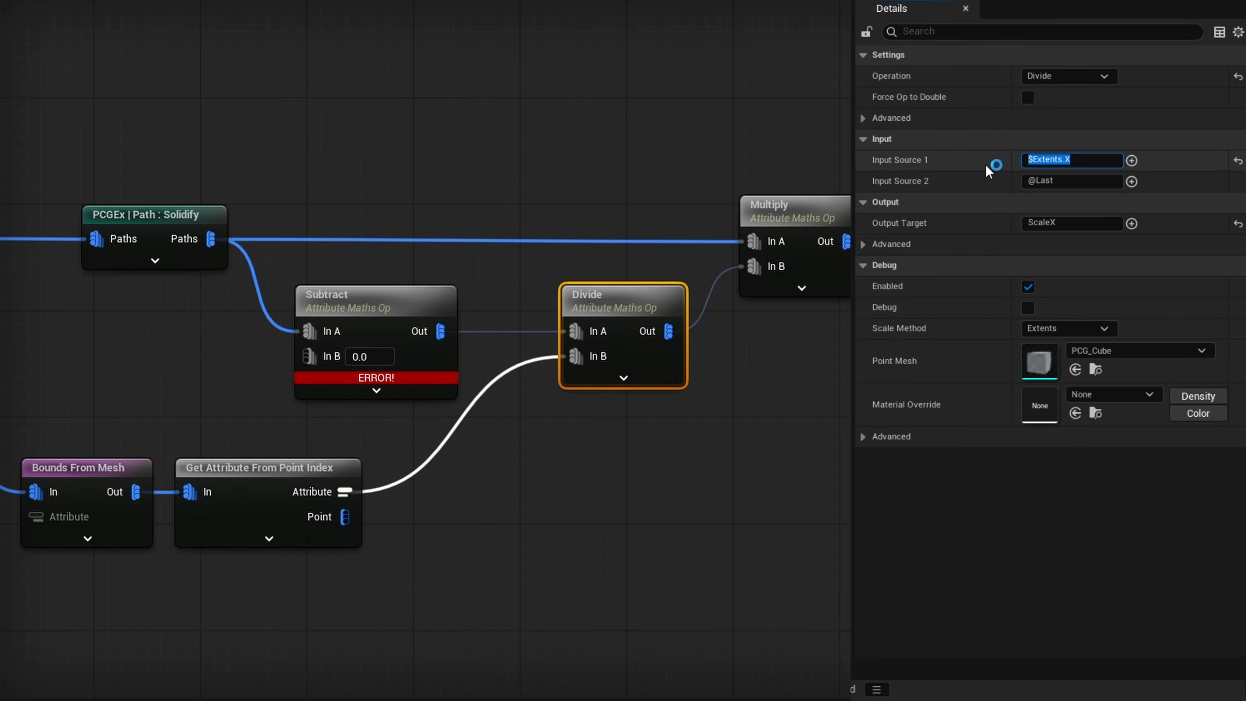
left_click(417, 329)
left_click(1018, 139)
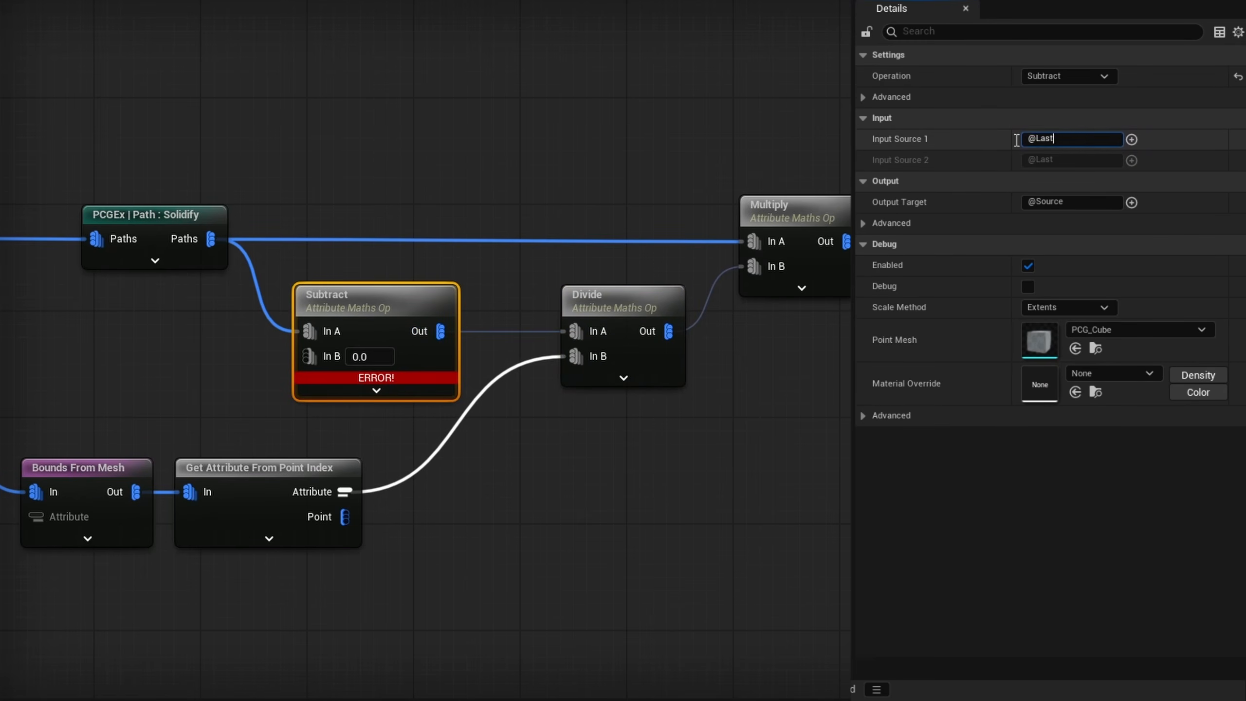
Step: Create a RoadHalfWidth graph parameter and connect its getter node to In B of the Subtract node
right_click_drag(537, 421, 796, 451)
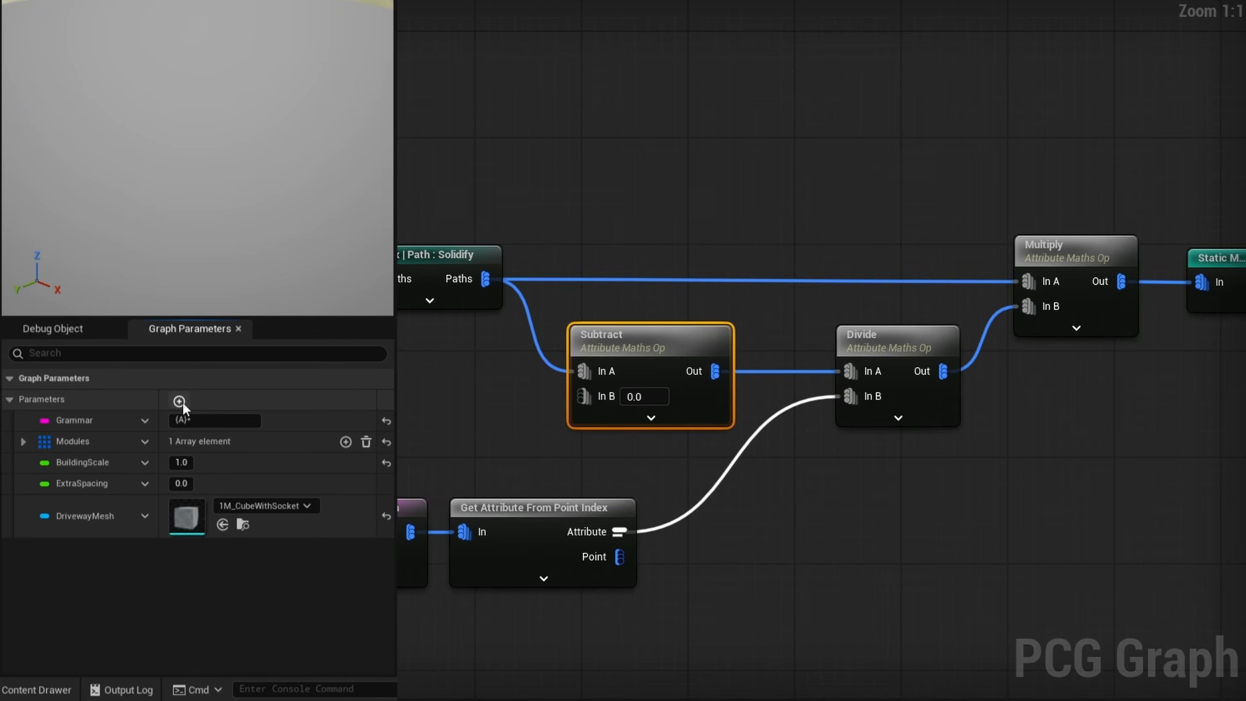
left_click(179, 400)
type("RoadHalfWidth")
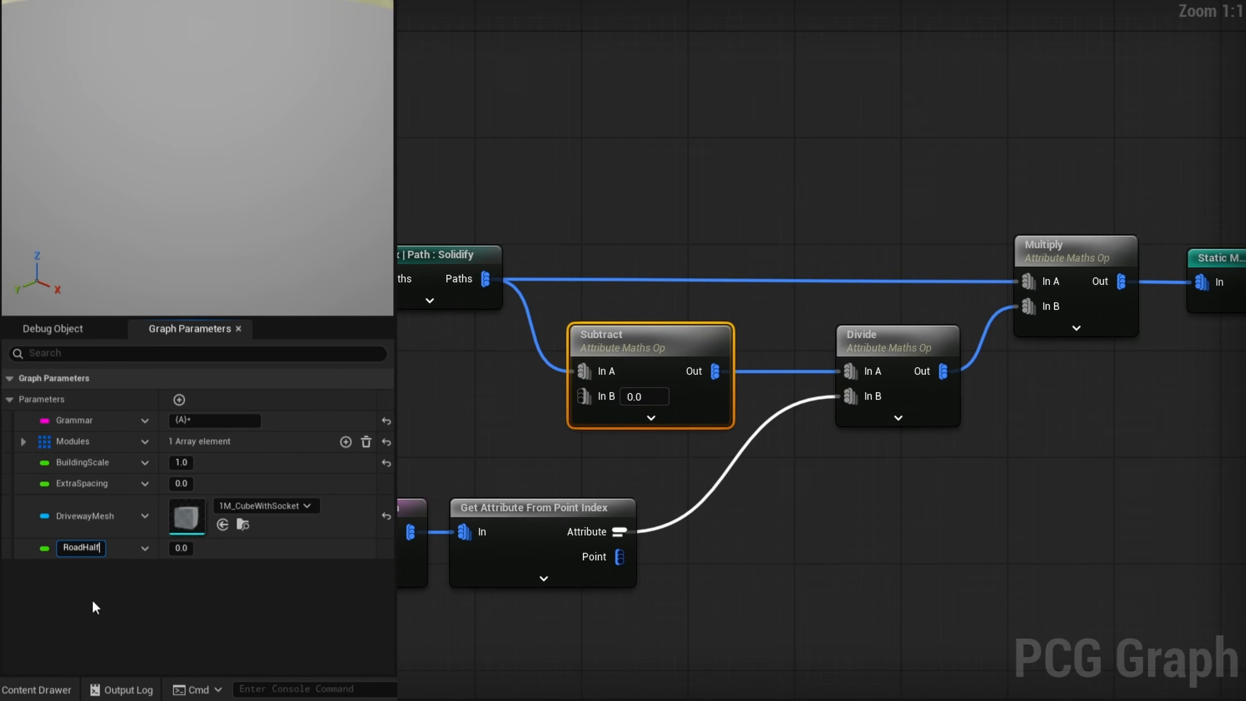
key("Return")
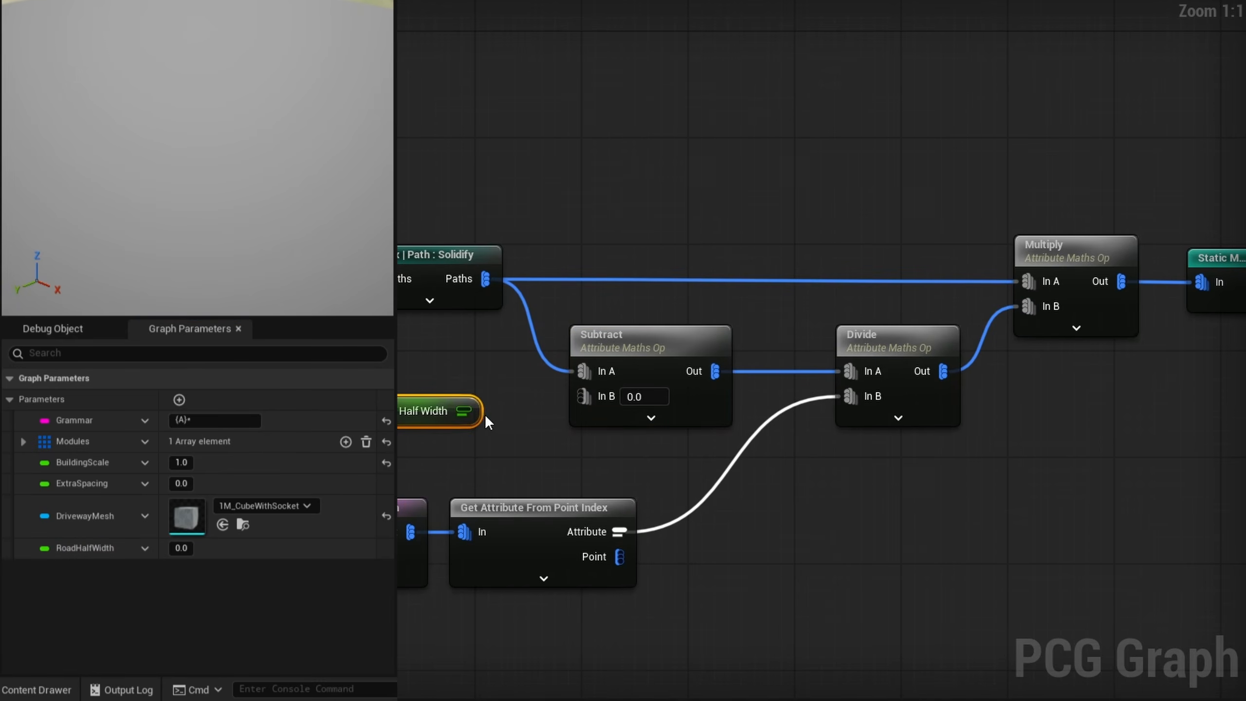
left_click_drag(464, 411, 583, 396)
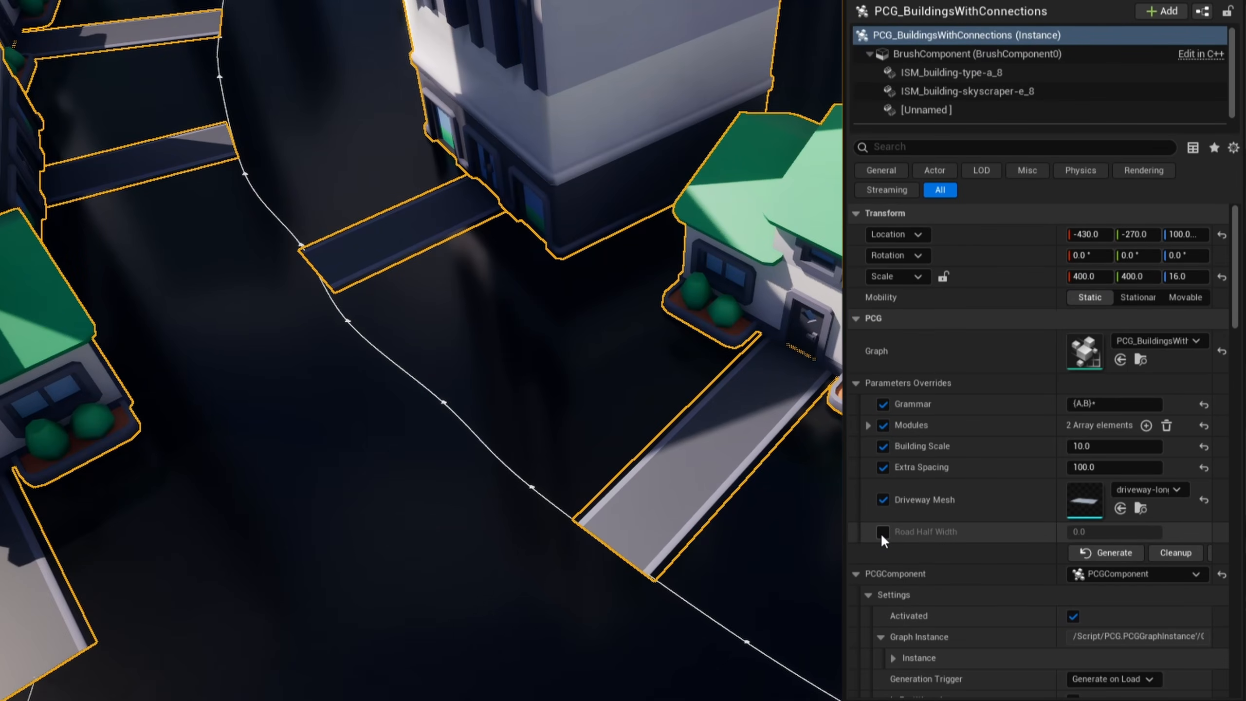
Step: Override Road Half Width on the PCG_BuildingsWithConnections instance, trying 5 before setting it to 20, and check the driveways in the viewport
left_click(882, 533)
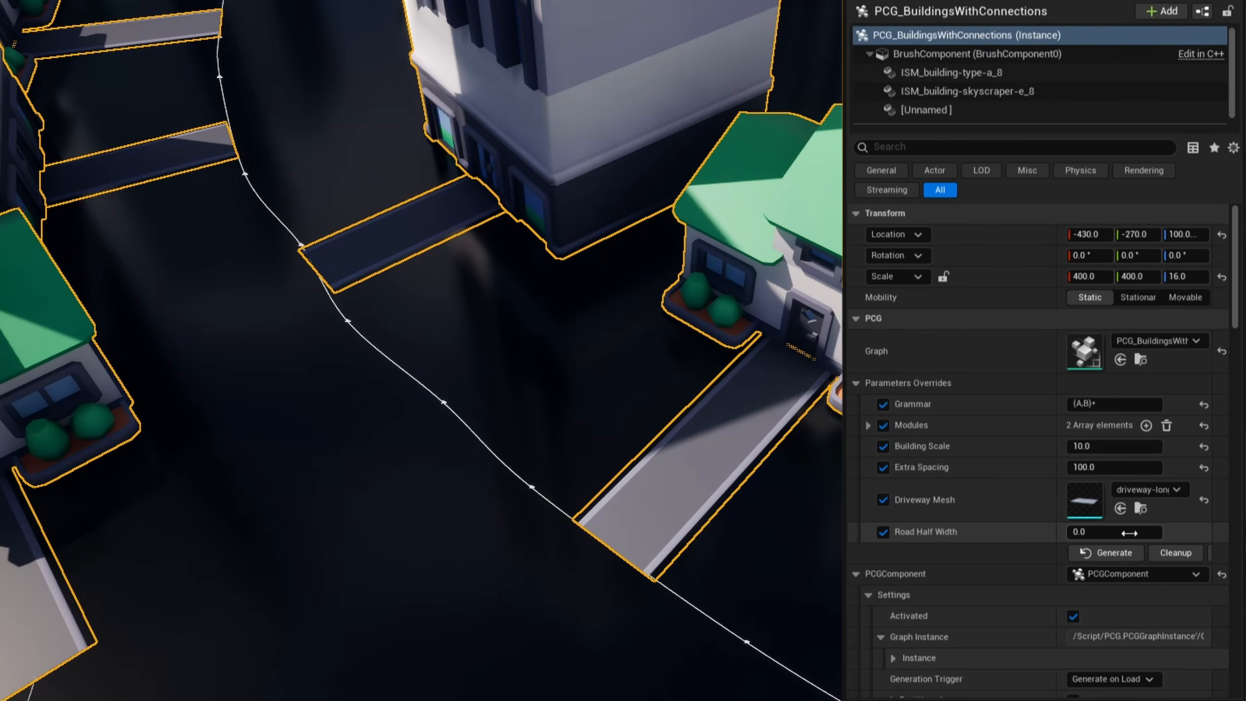
left_click(1115, 533)
type("5")
key("Return")
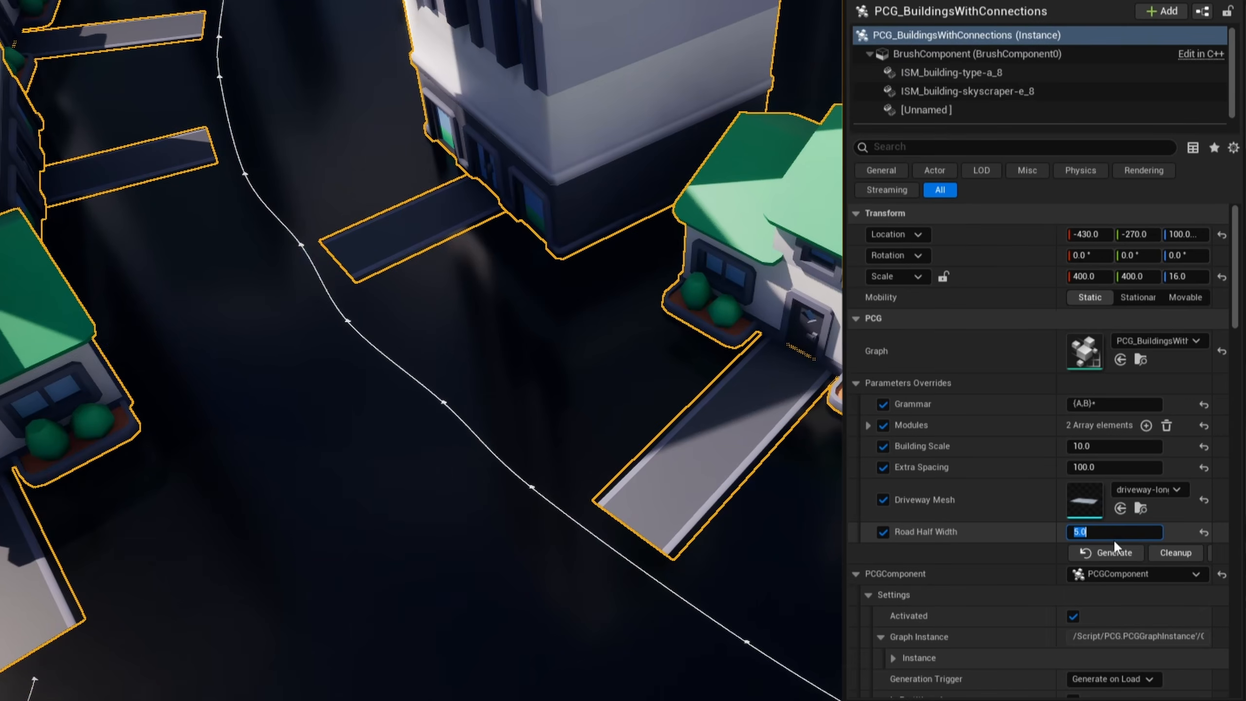
type("20")
key("Return")
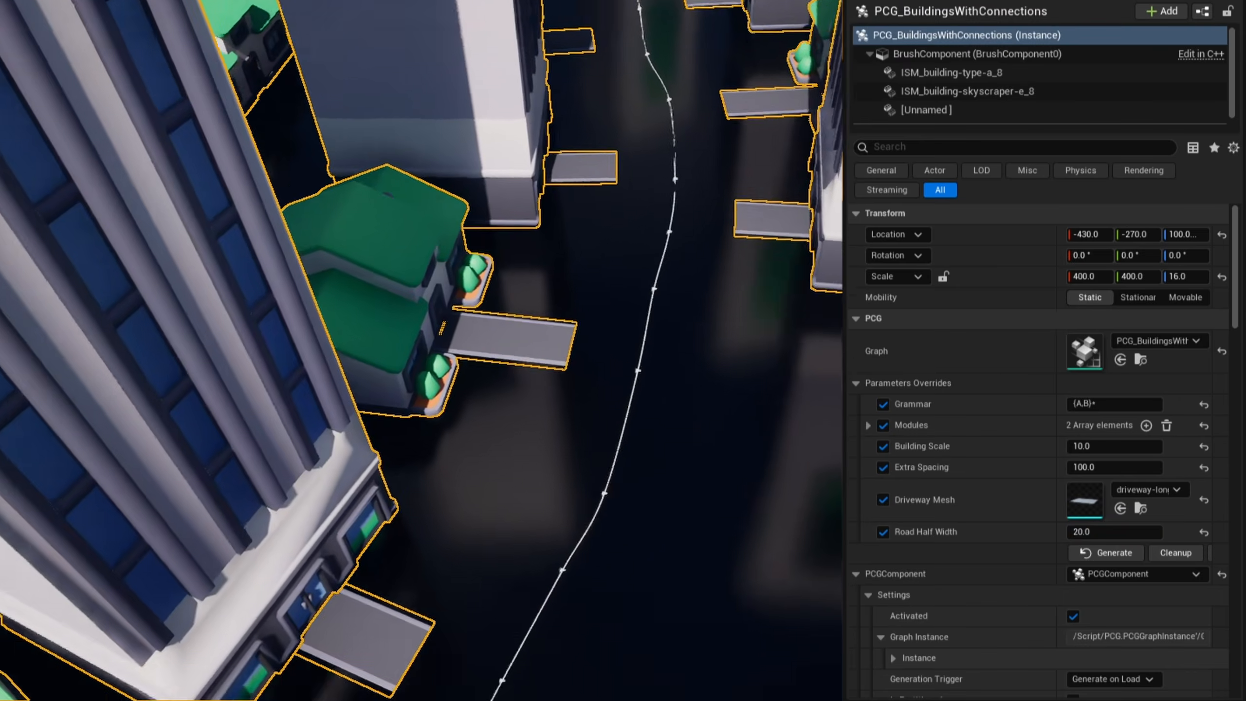
right_click_drag(727, 203, 741, 189)
key("g")
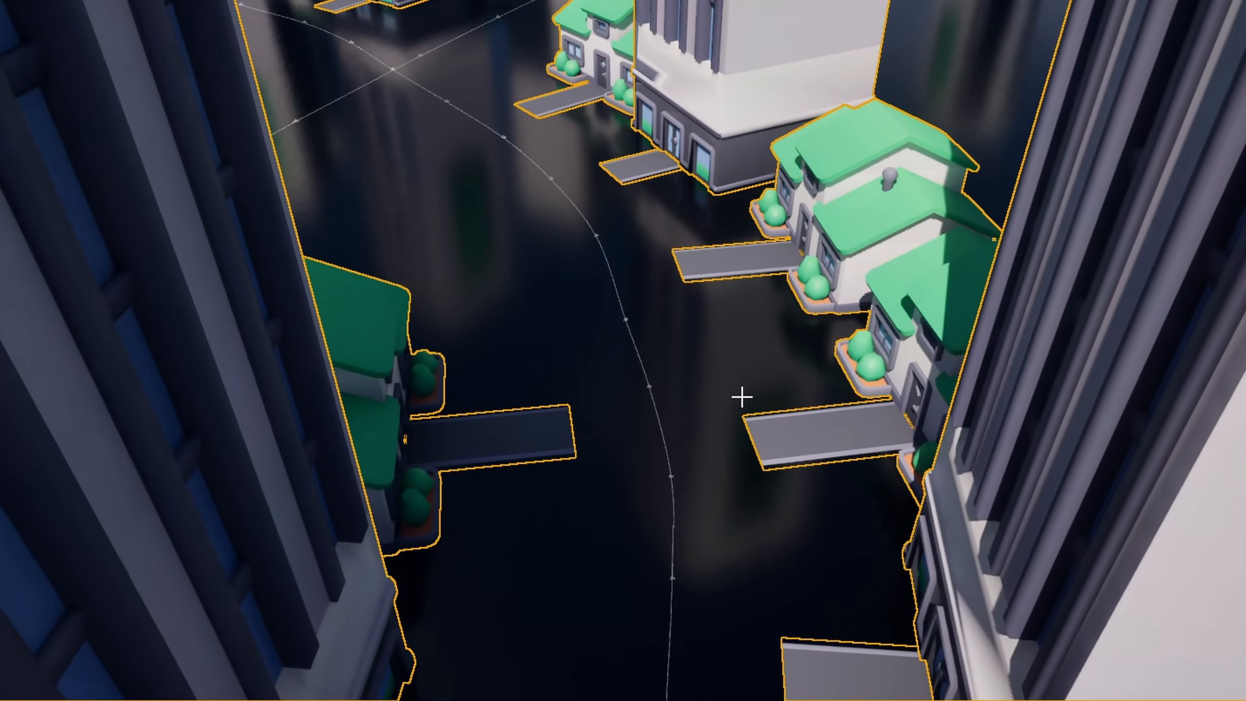
right_click_drag(583, 417, 584, 417)
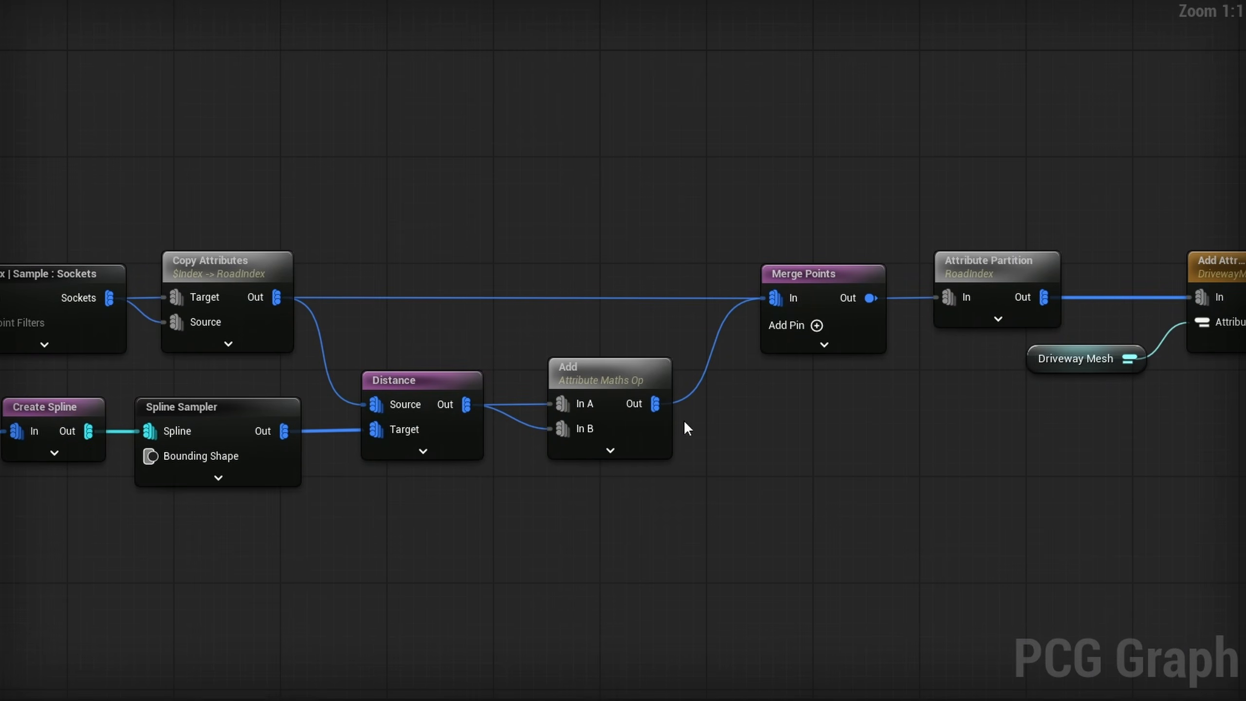
Step: Break the Merge Points input links, add a second input pin, and rewire Copy Attributes and Add into separate pins
right_click_drag(844, 486, 817, 484)
left_click(748, 296, "alt")
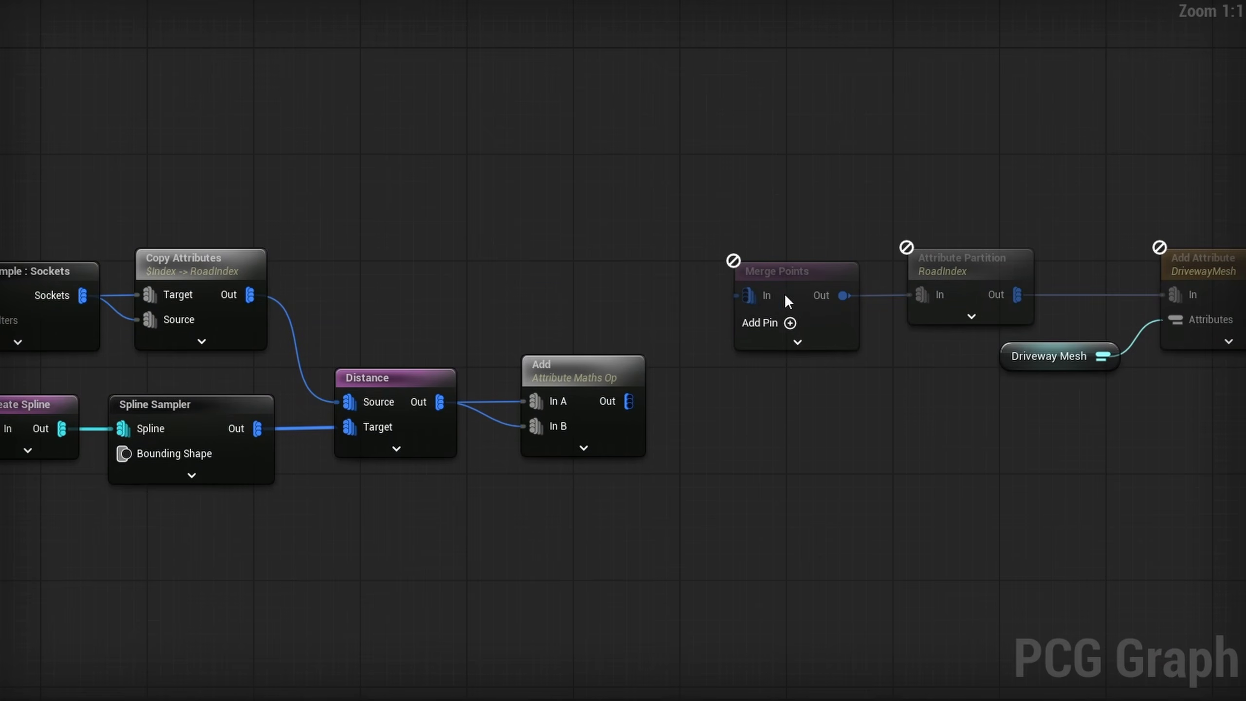
left_click(790, 323)
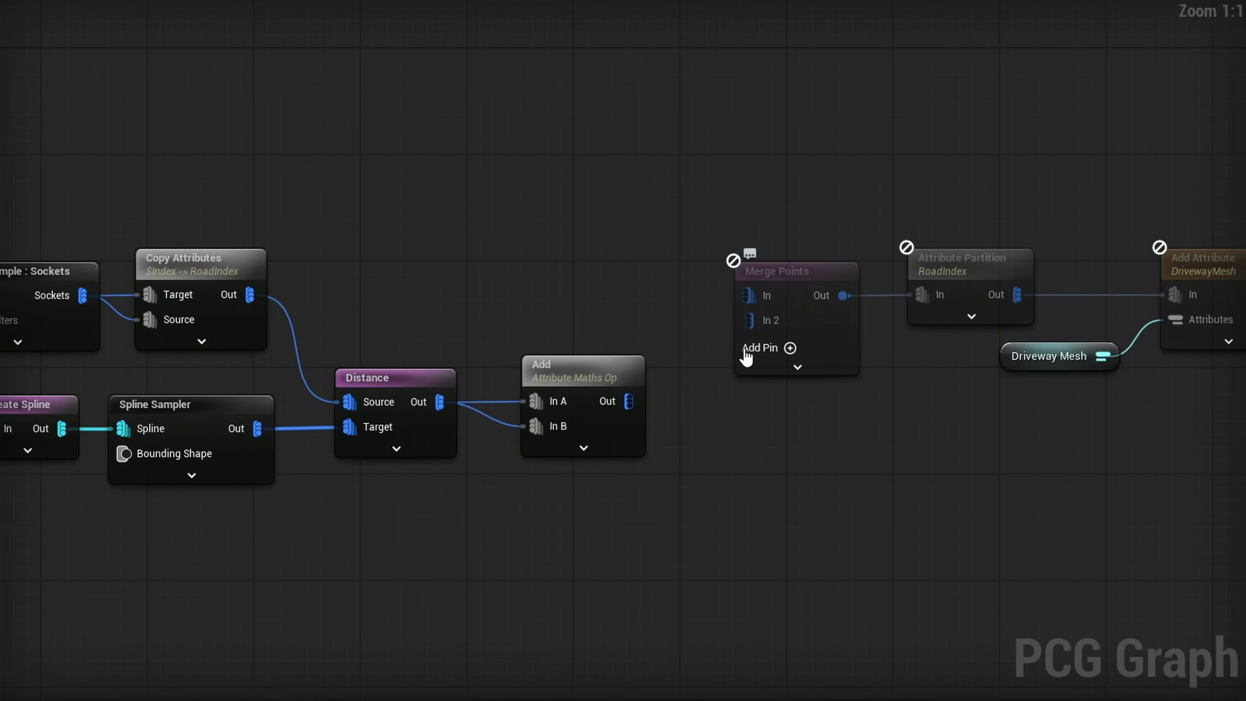
right_click_drag(808, 355, 912, 371)
right_click_drag(119, 303, 211, 284)
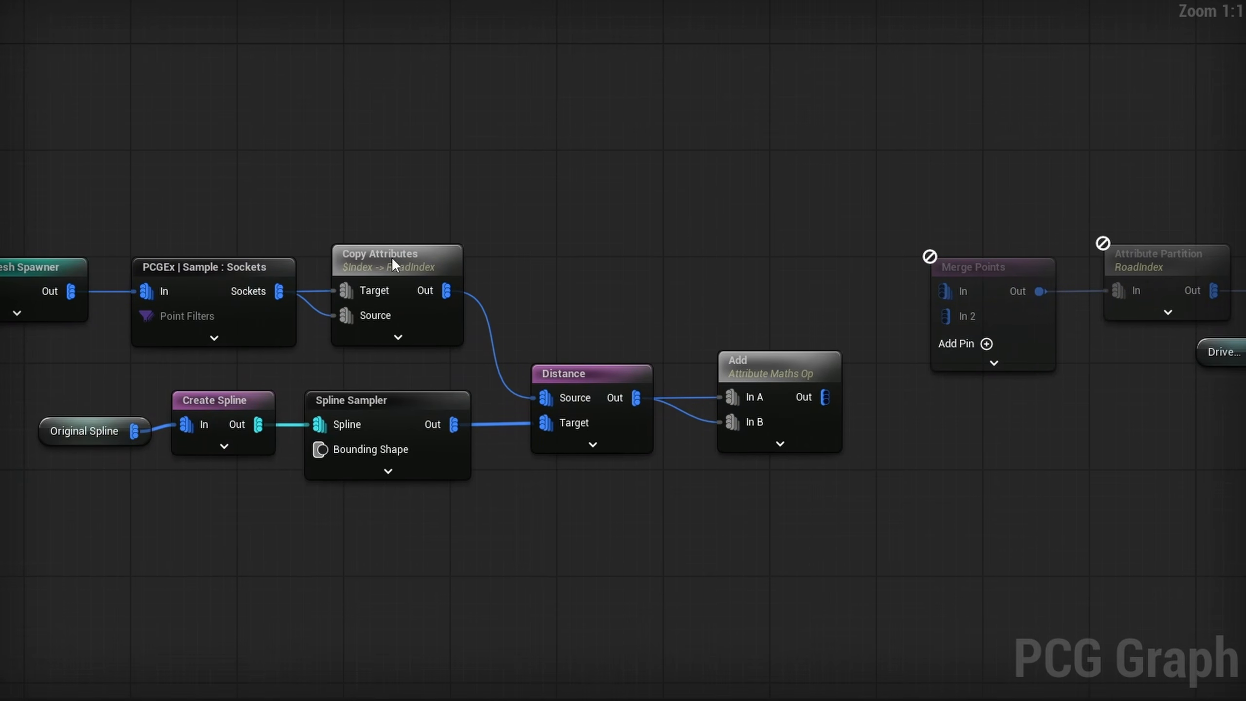
right_click_drag(416, 307, 315, 307)
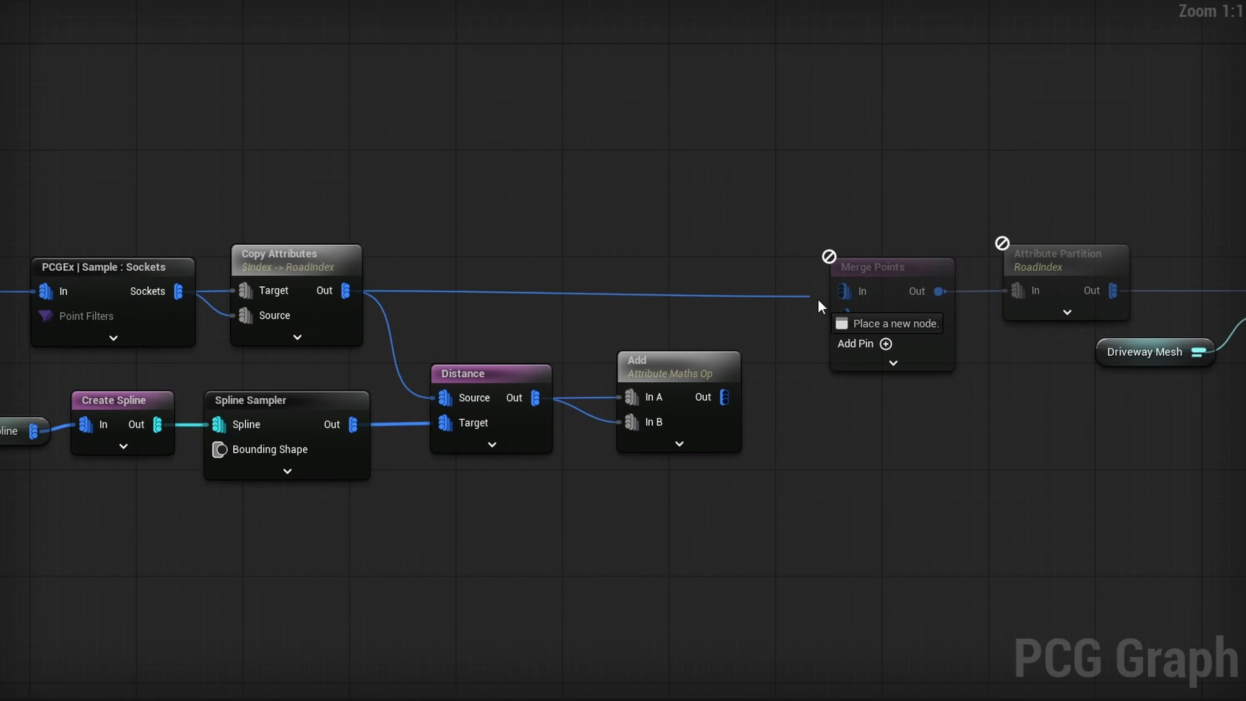
left_click_drag(846, 293, 844, 292)
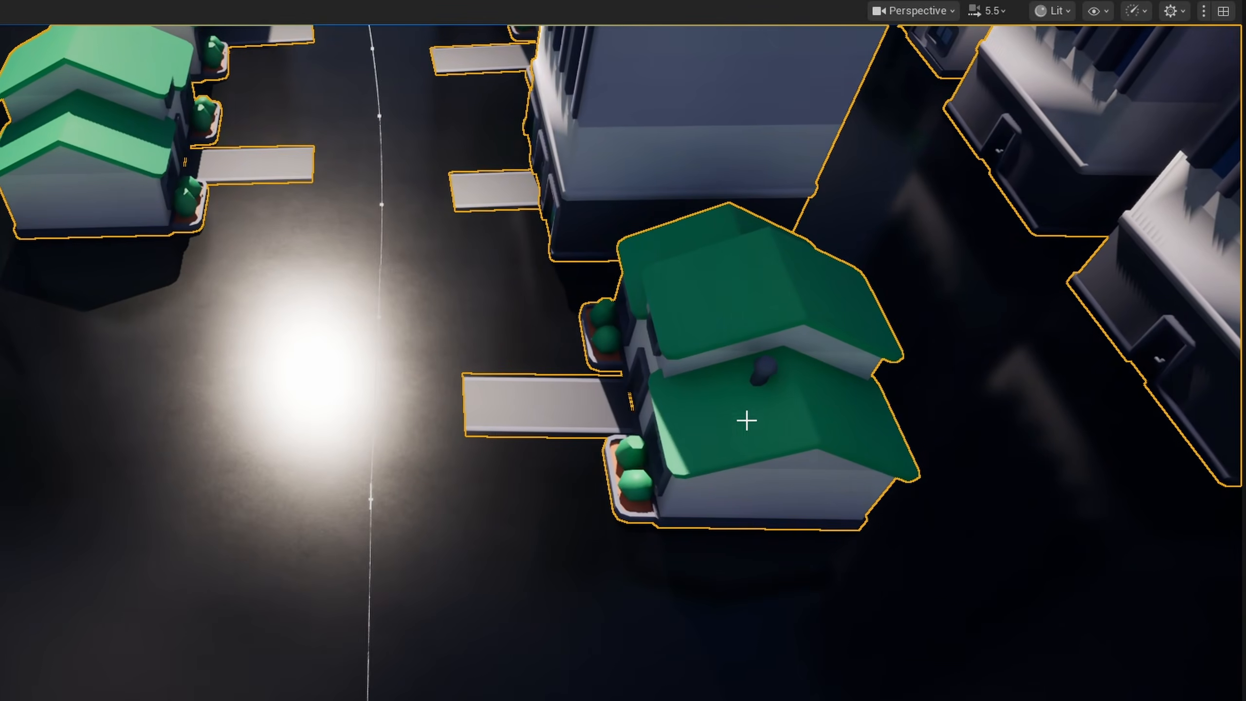
Step: Examine the buildings and driveways up close and across the whole generated area in the viewport
mouse_move(747, 420)
right_mouse_down()
mouse_move(506, 407)
mouse_move(760, 404)
right_mouse_up()
key("g")
key("s")
scroll(675, 408, "up", 3)
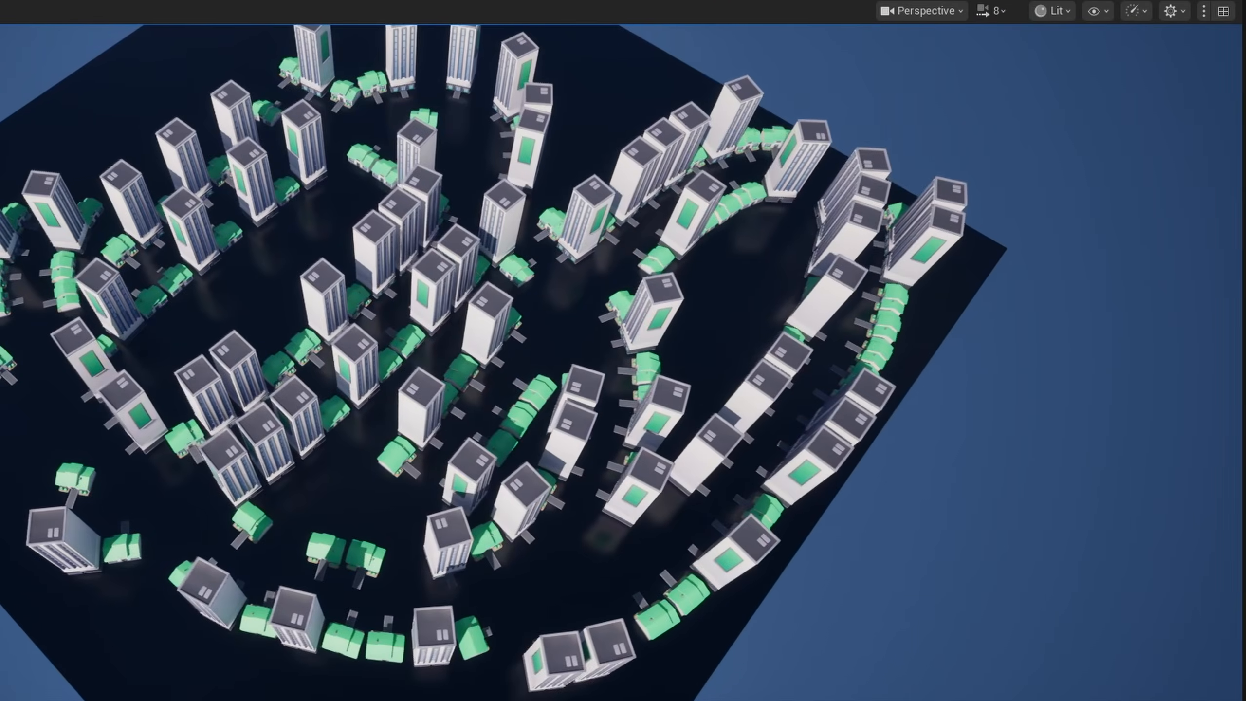
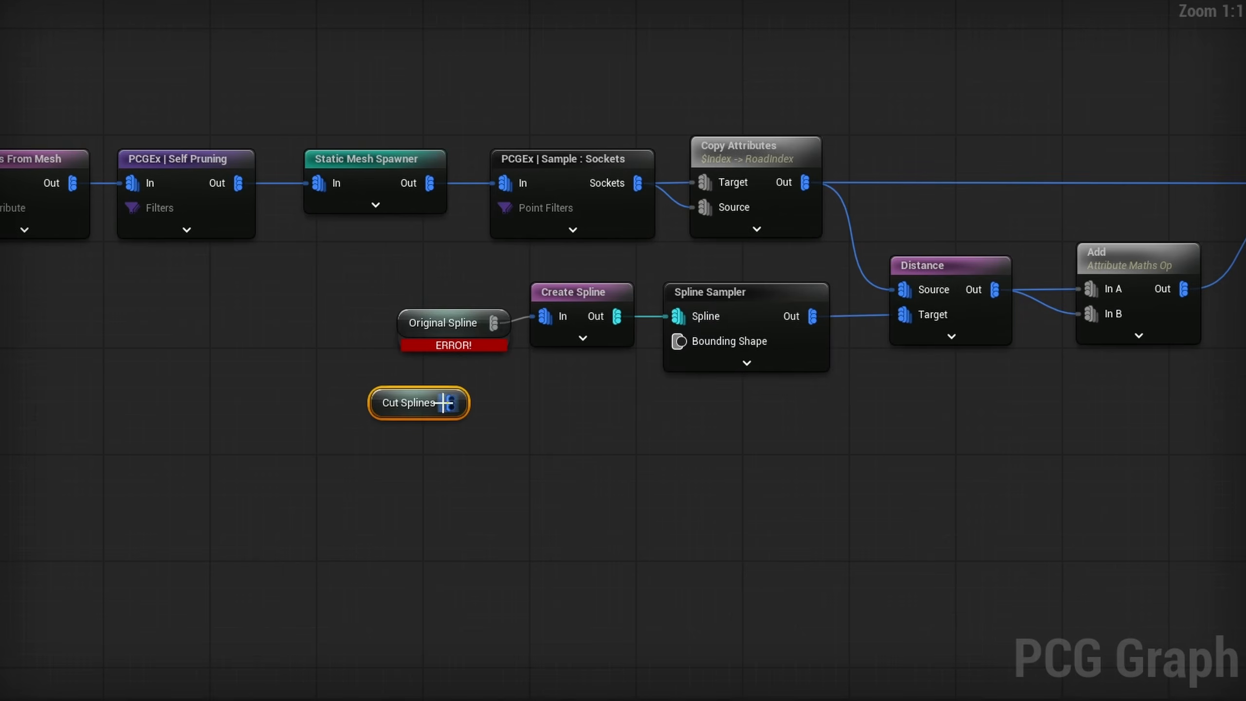
Step: Feed the Create Spline node from the Cut Splines node in place of the Original Spline node
left_click_drag(449, 406, 545, 316)
left_click(444, 323)
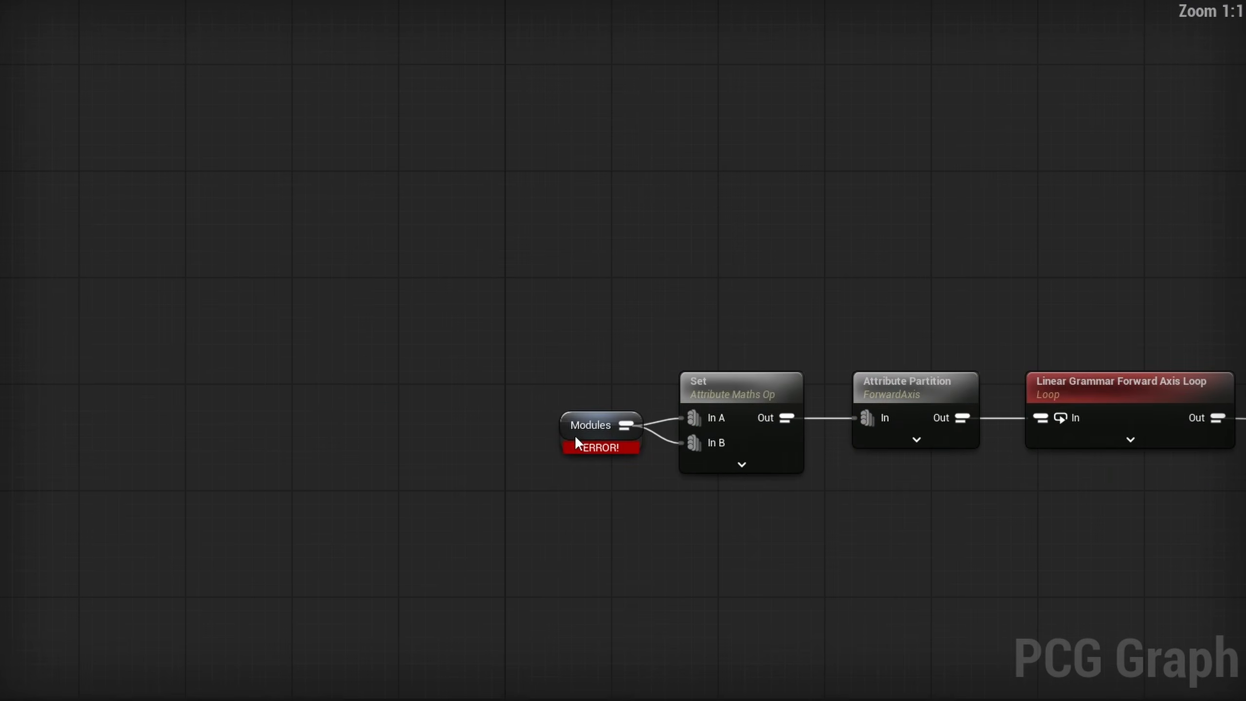
right_click(574, 432)
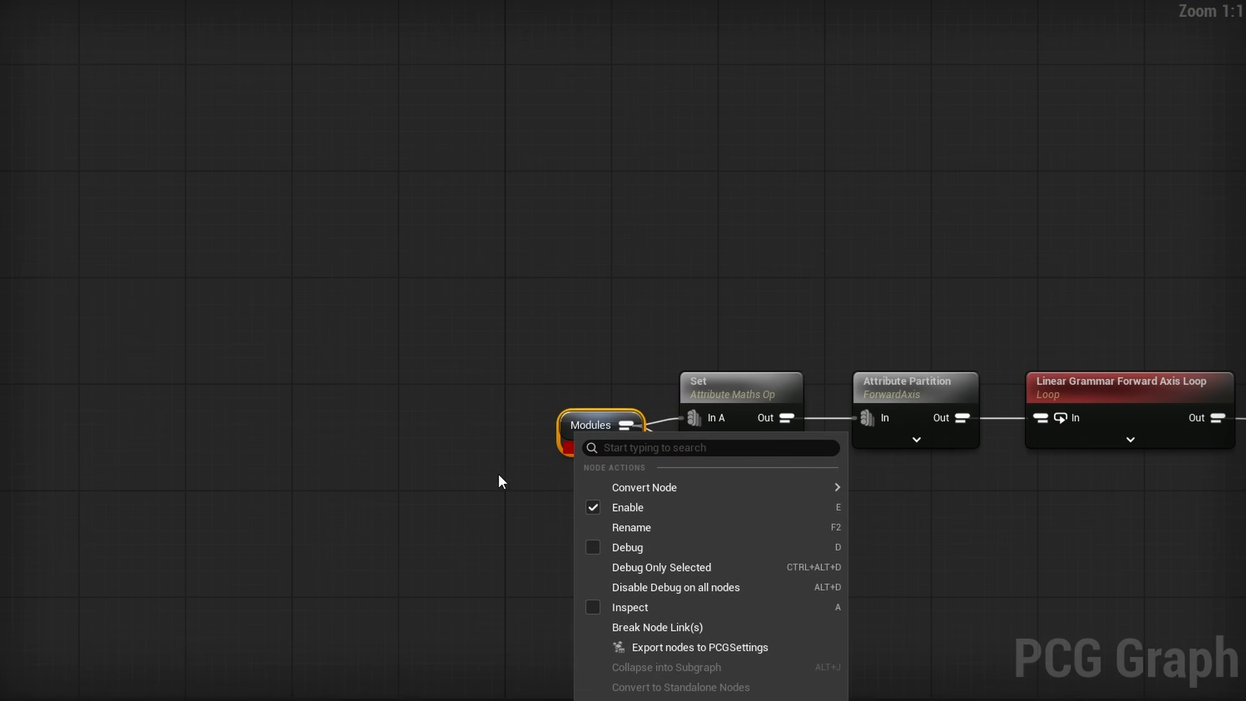
right_click_drag(487, 451, 308, 373)
right_click(414, 342)
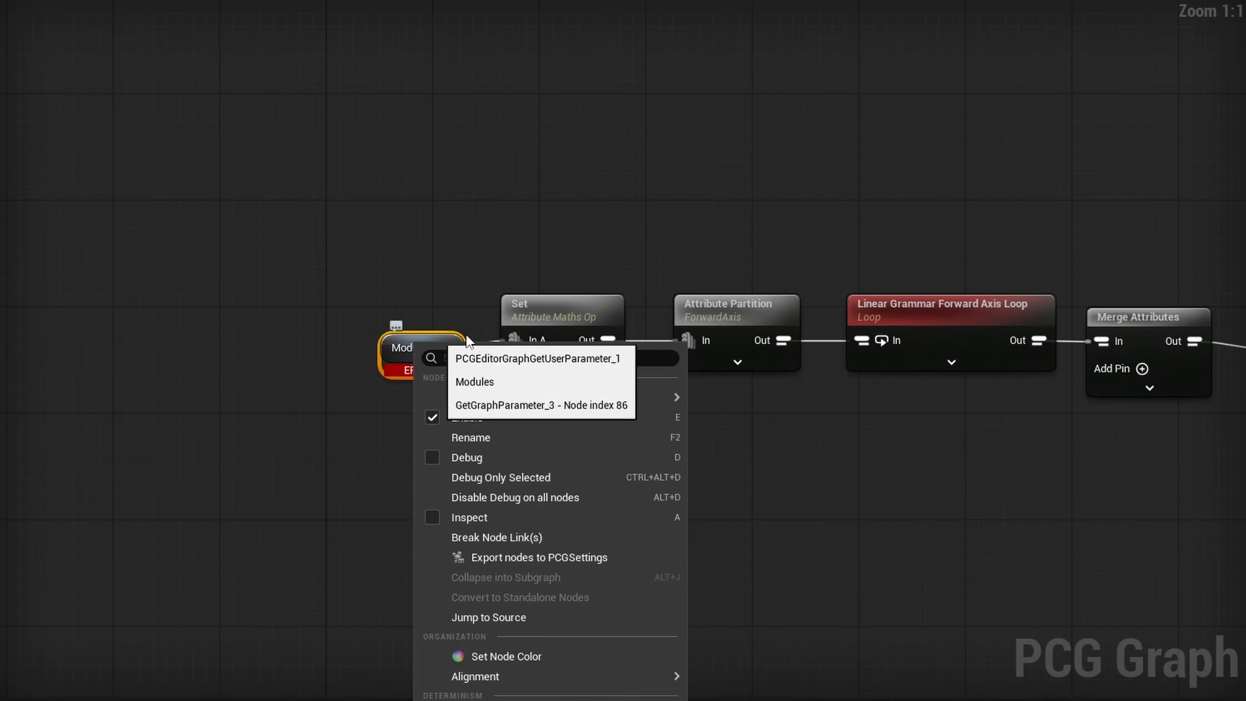
mouse_move(472, 400)
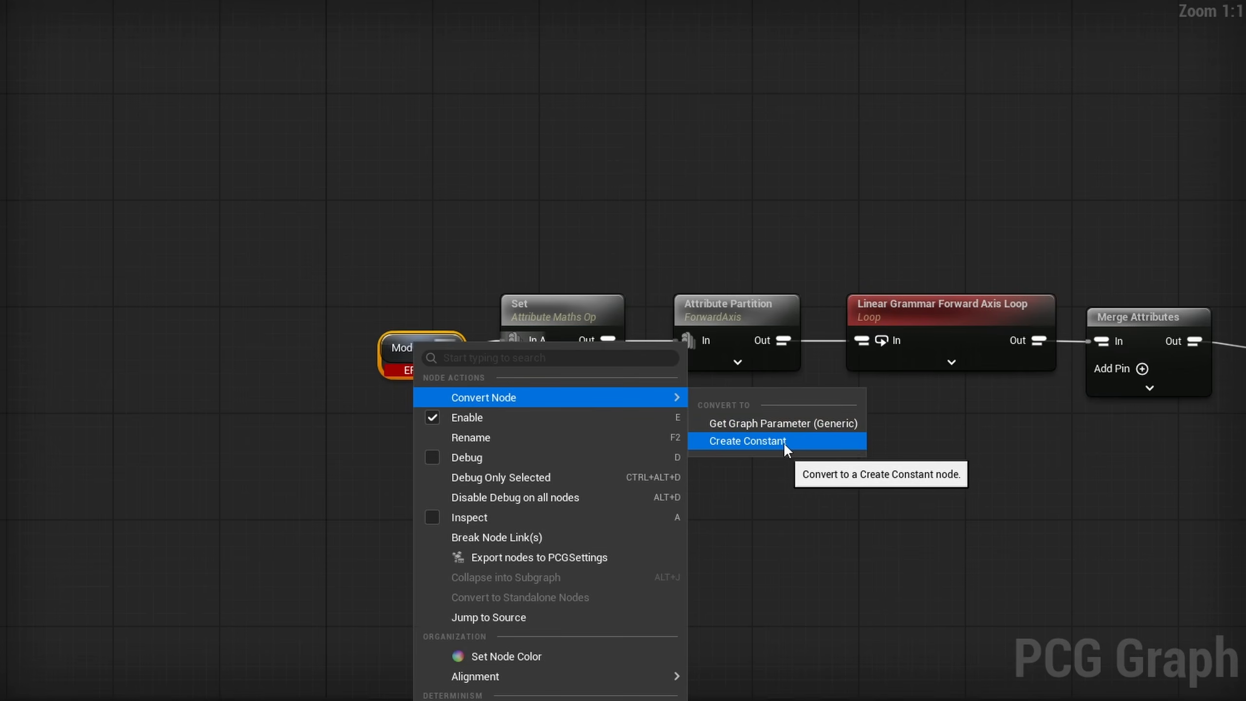
left_click(472, 283)
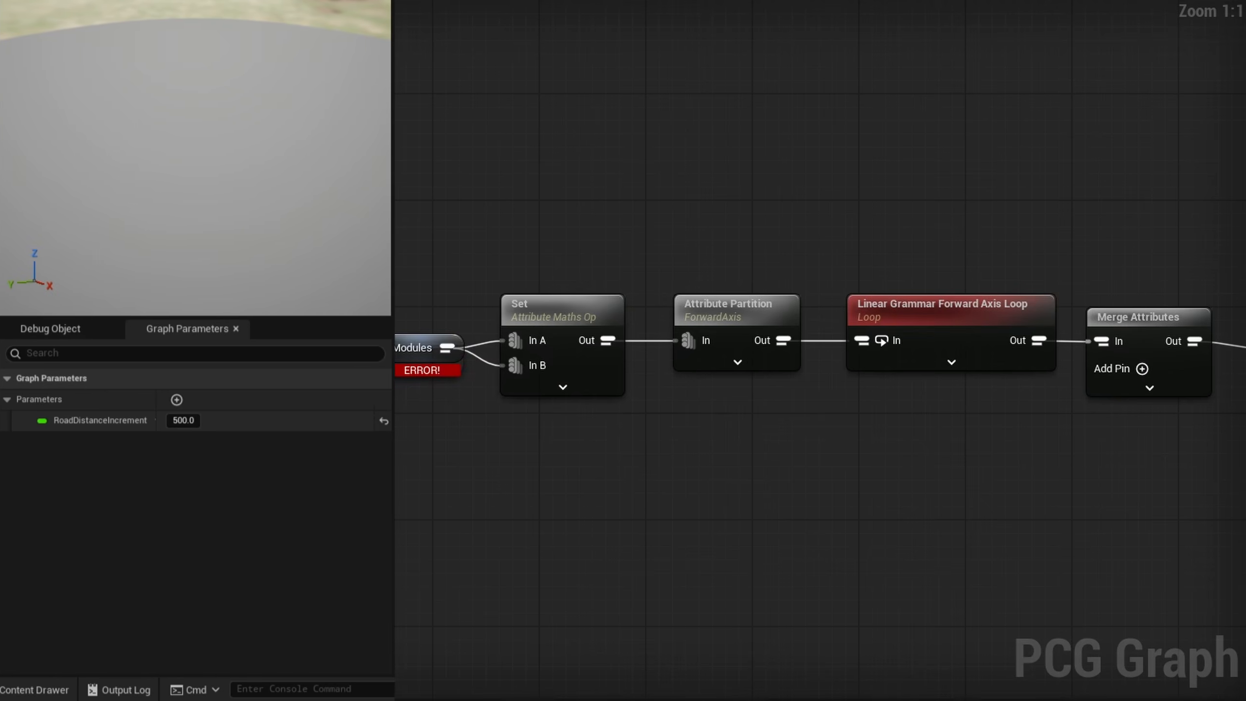
Step: Add the missing Modules, BuildingScale, ExtraSpacing, Grammar, DrivewayMesh and RoadHalfWidth graph parameters alongside RoadDistanceIncrement
left_click(179, 400)
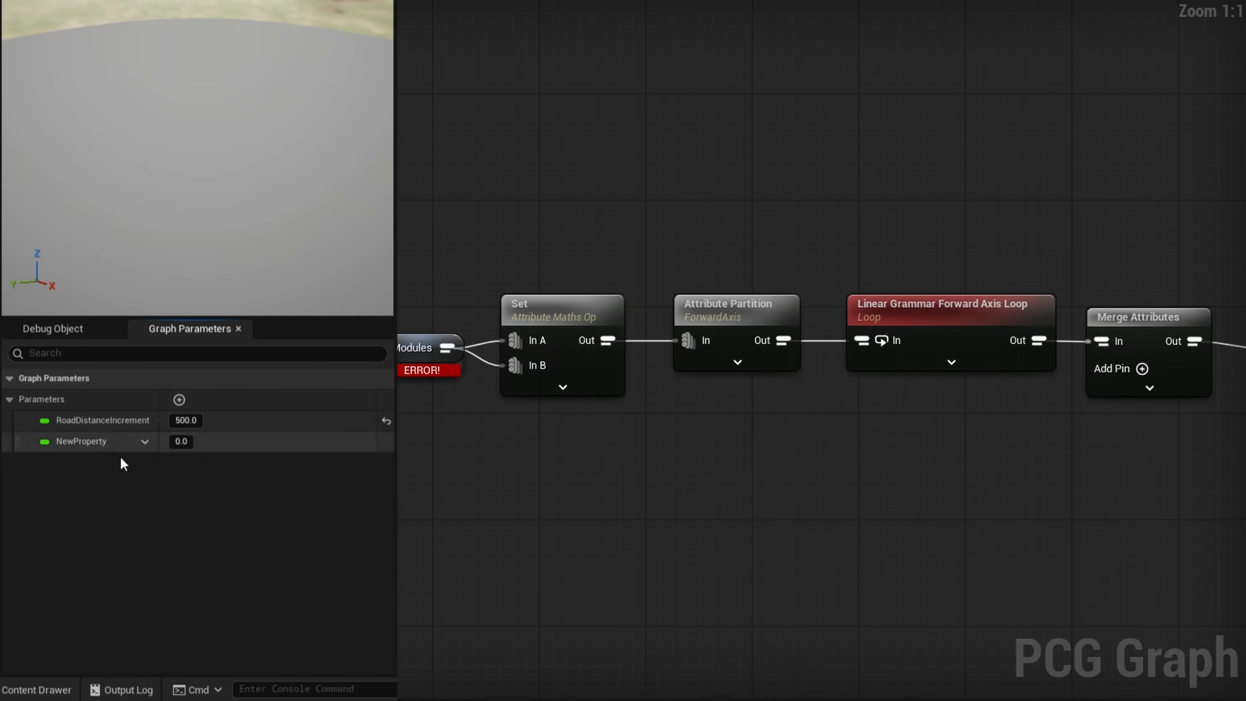
left_click(45, 442)
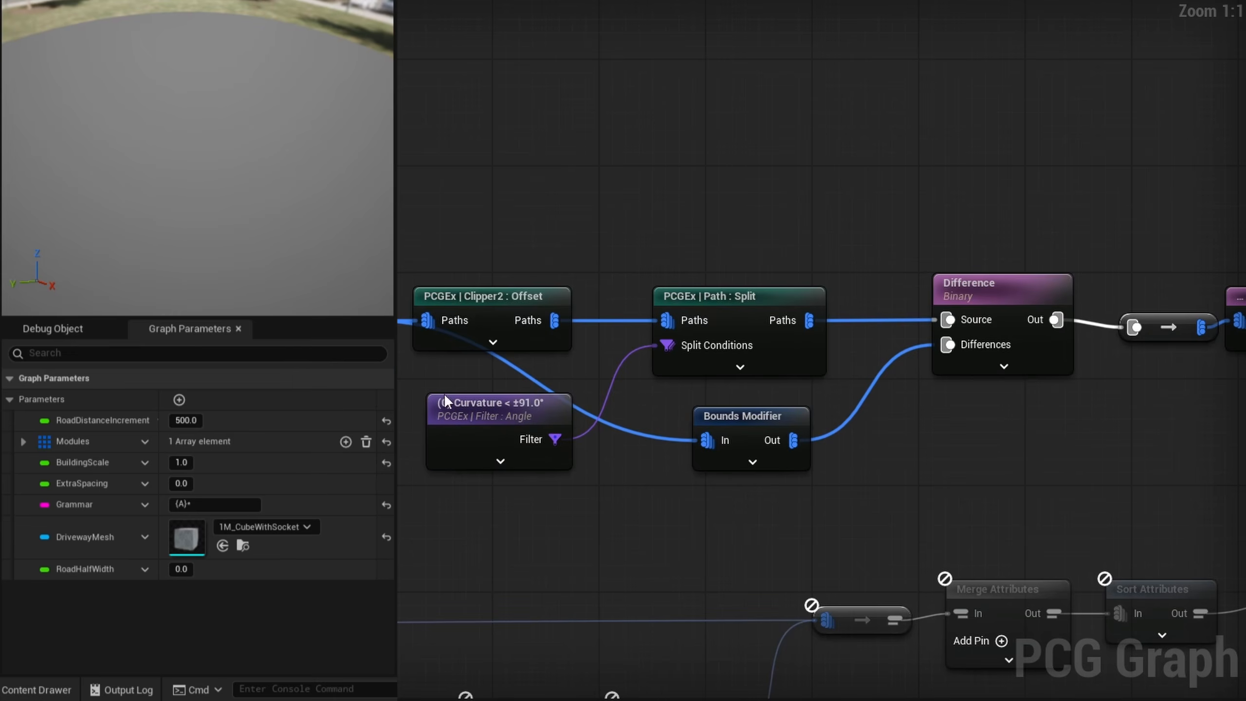
Step: Move the output links of the Bounds Modifier after Cut Splines directly onto Cut Splines, and delete that Bounds Modifier
left_click_drag(338, 300, 287, 394)
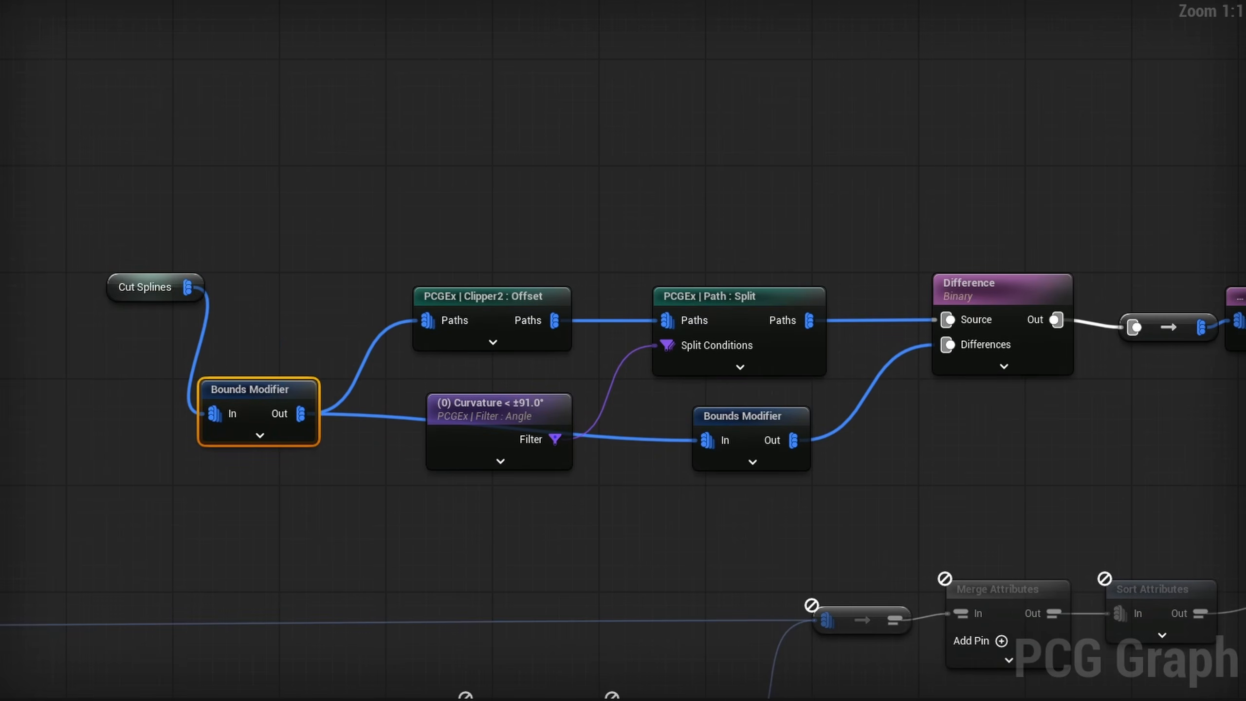
left_click_drag(301, 413, 182, 284, "ctrl")
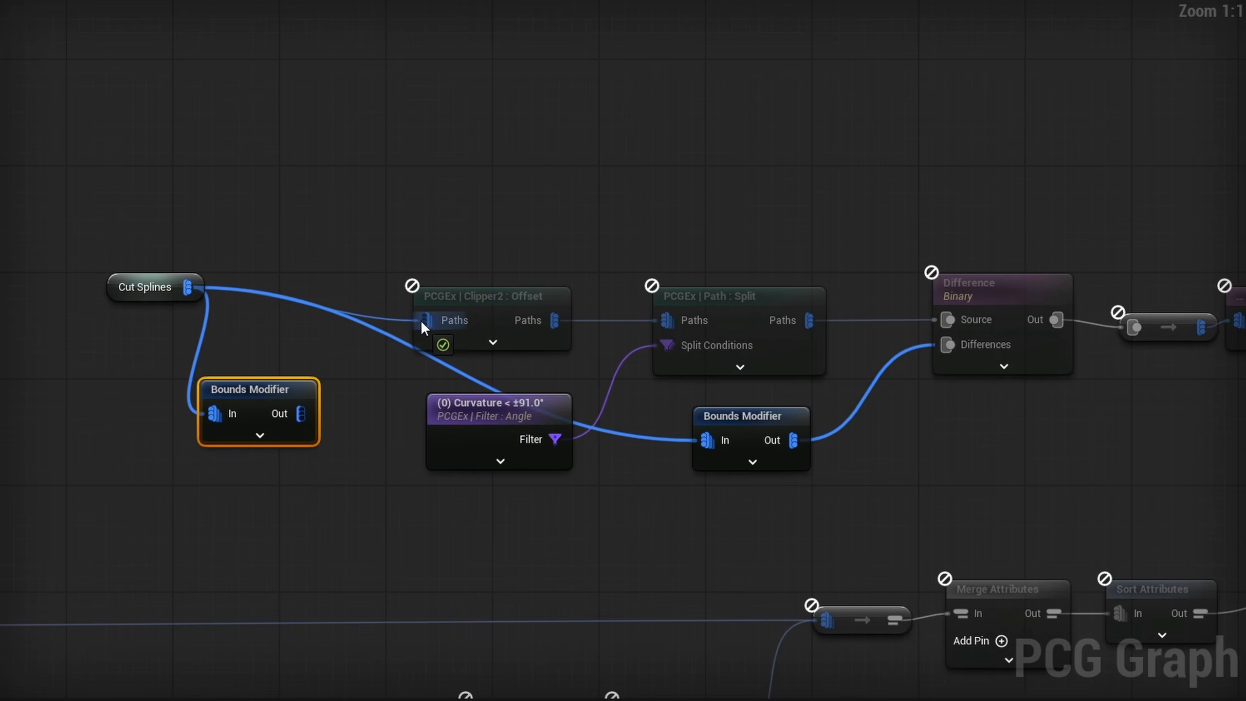
left_click_drag(417, 320, 423, 320)
key("Delete")
left_click_drag(124, 283, 263, 342)
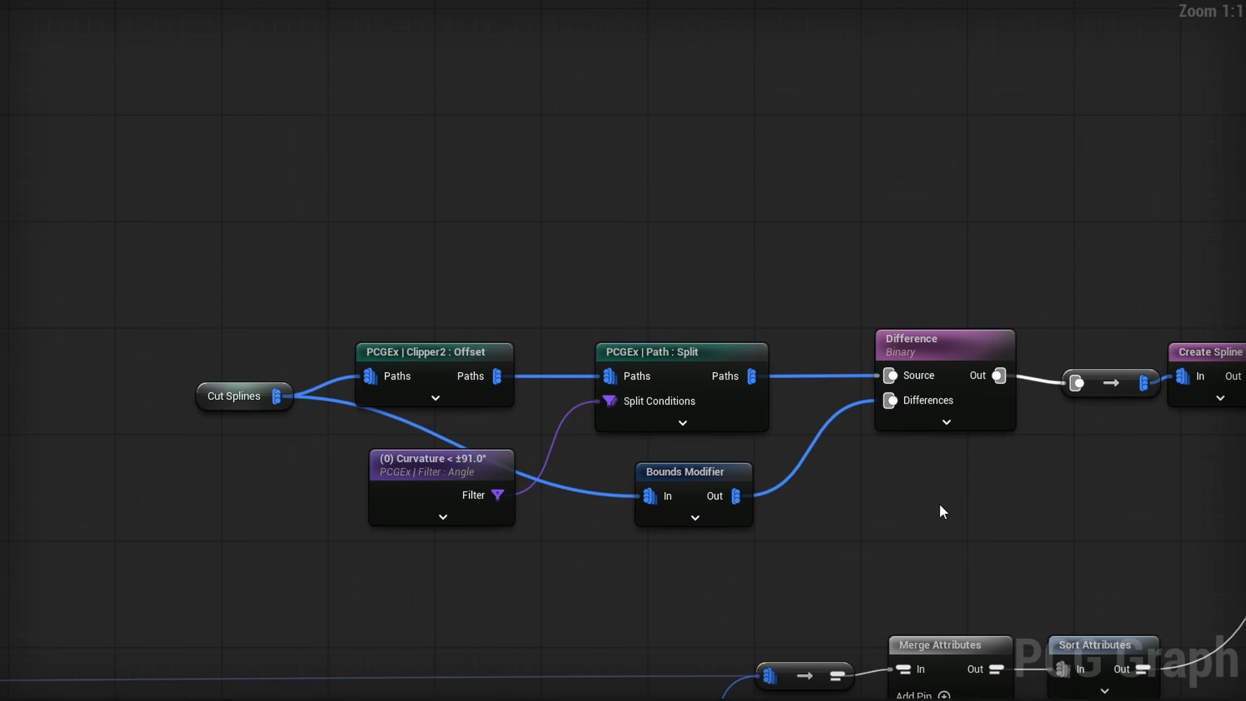
Step: Examine the rest of the combined graph and how the placeholder meshes line the generated roads in the viewport
right_click_drag(939, 505, 509, 361)
scroll(509, 361, "down", 4)
right_click_drag(910, 440, 0, 411)
right_click_drag(623, 351, 941, 351)
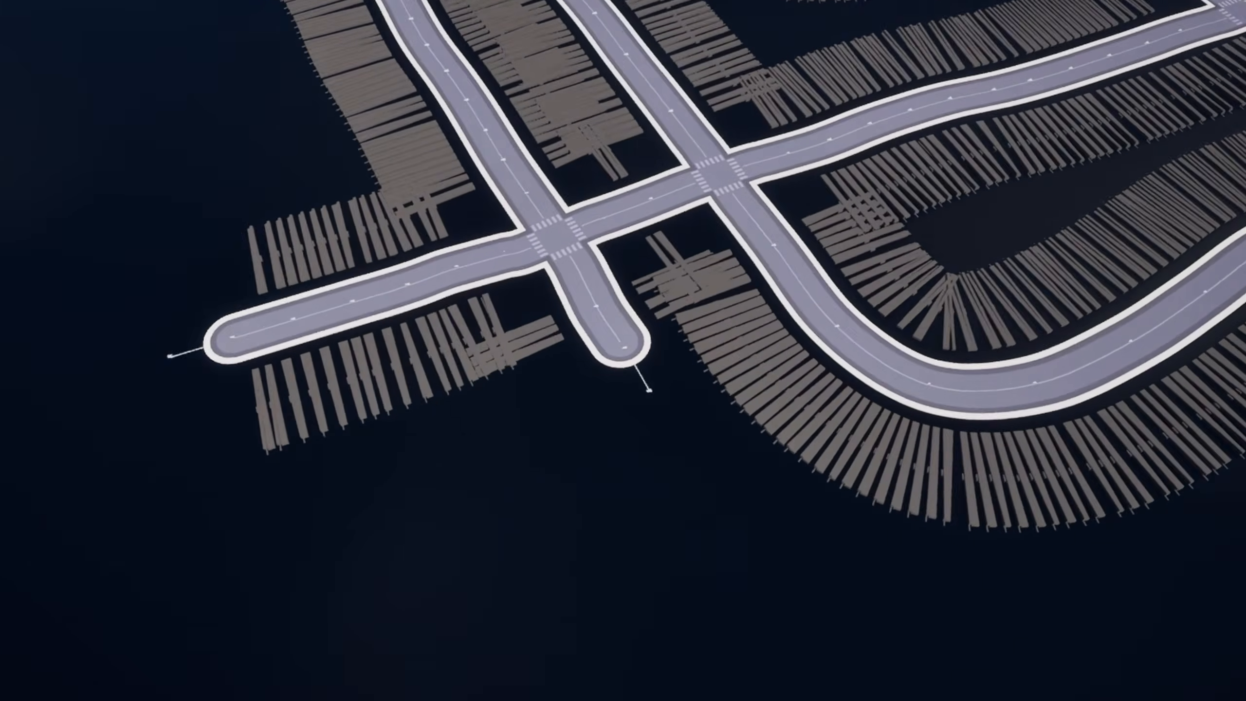
key("w")
right_click_drag(623, 350, 648, 255)
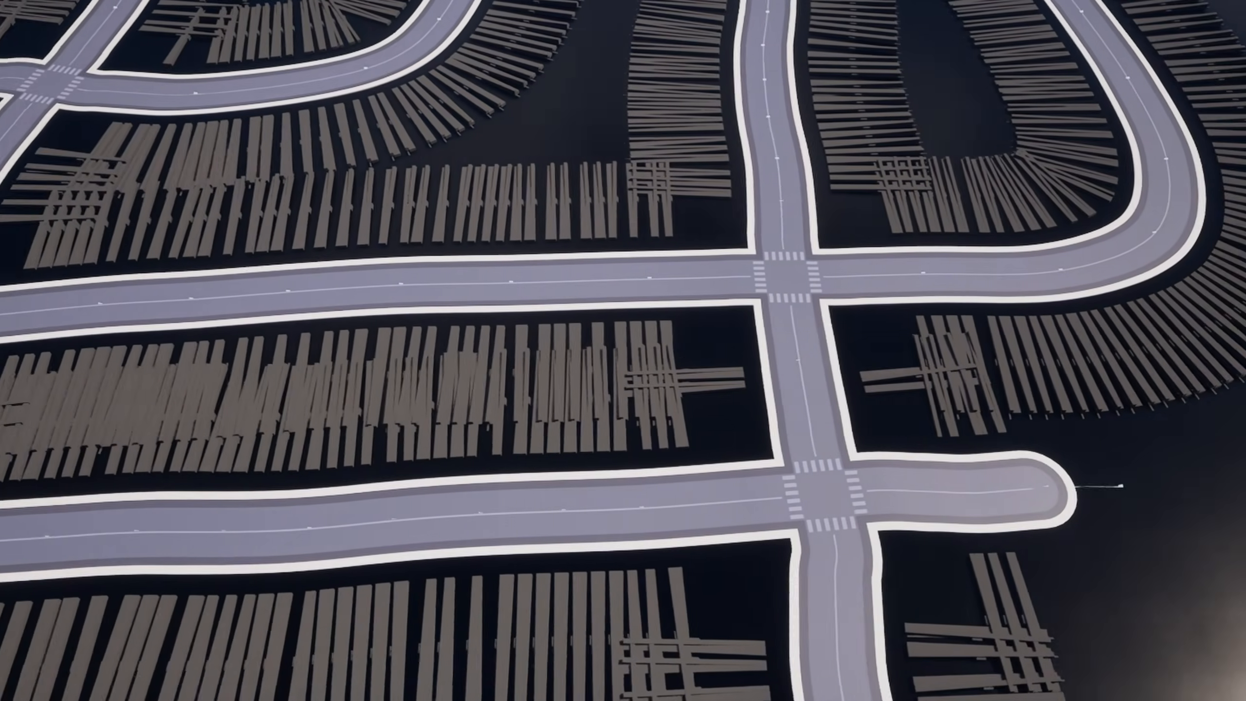
right_click_drag(827, 406, 658, 408)
Step: Select the PCG_CItyGen actor's PCG component and expand its Instance section to view the graph parameters
left_click(823, 334)
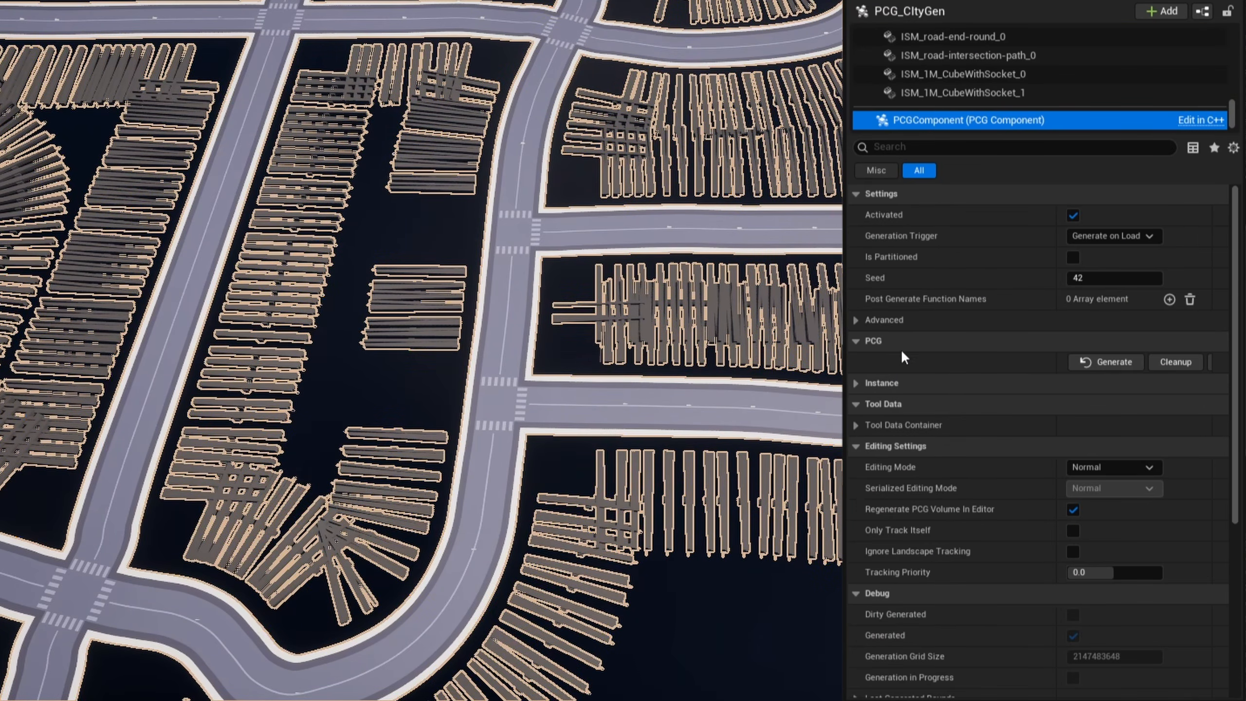
left_click(858, 384)
left_click(854, 470)
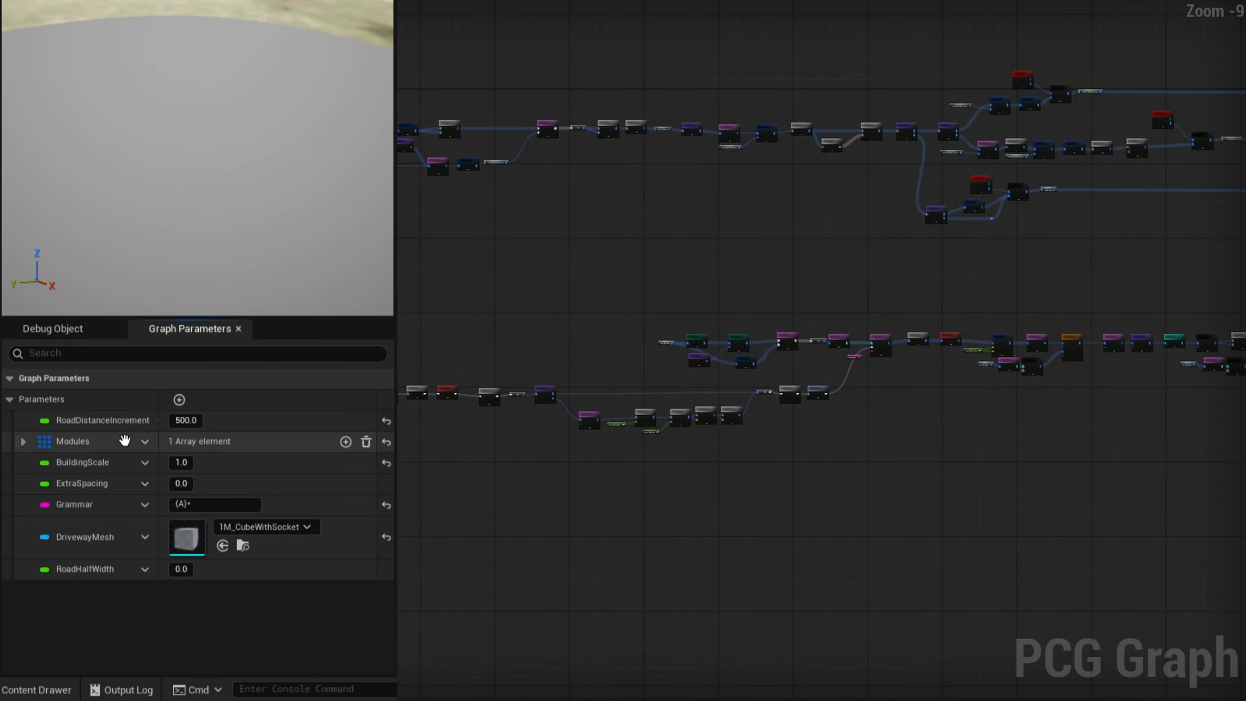
Step: Assign the Modules graph parameter to a new category named Buildings
left_click(144, 443)
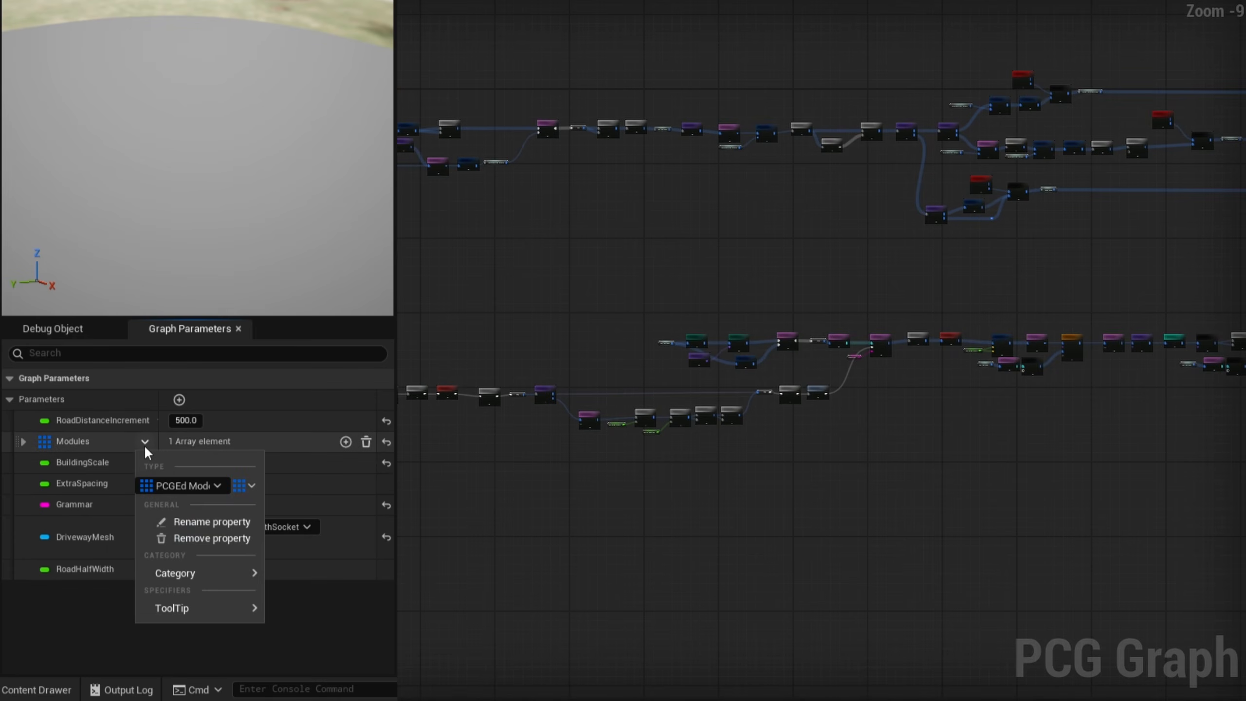
mouse_move(259, 573)
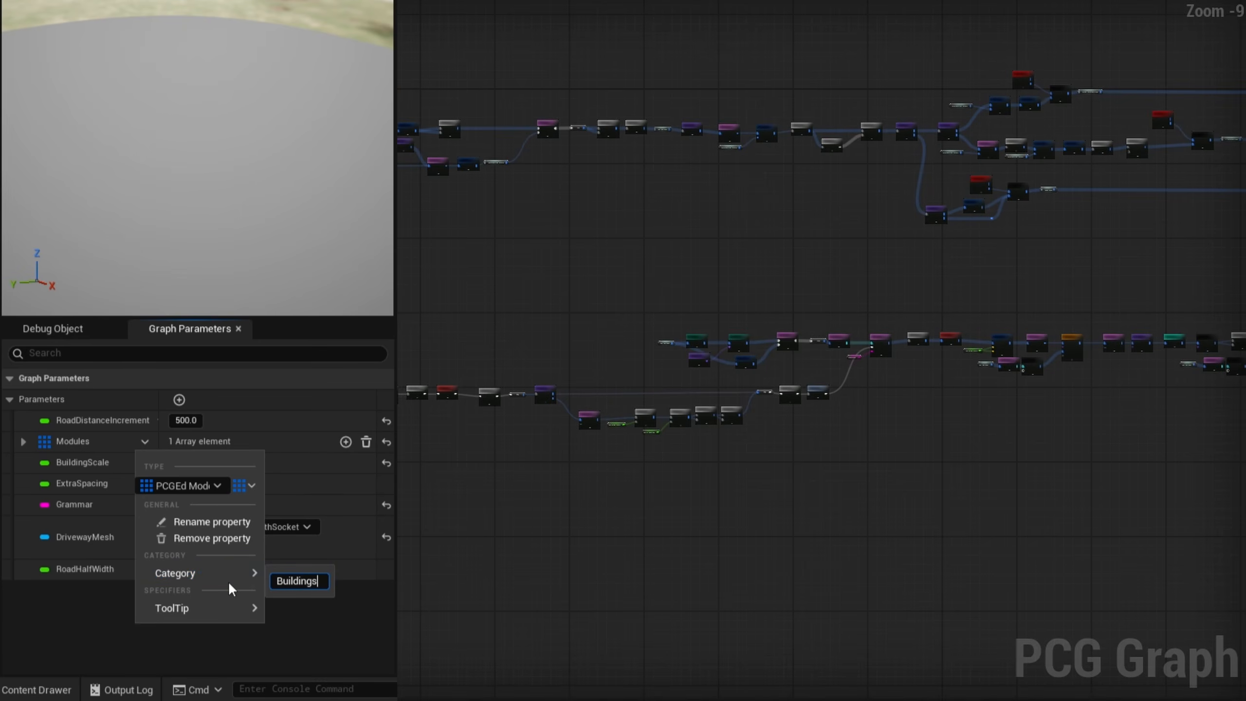
key("Return")
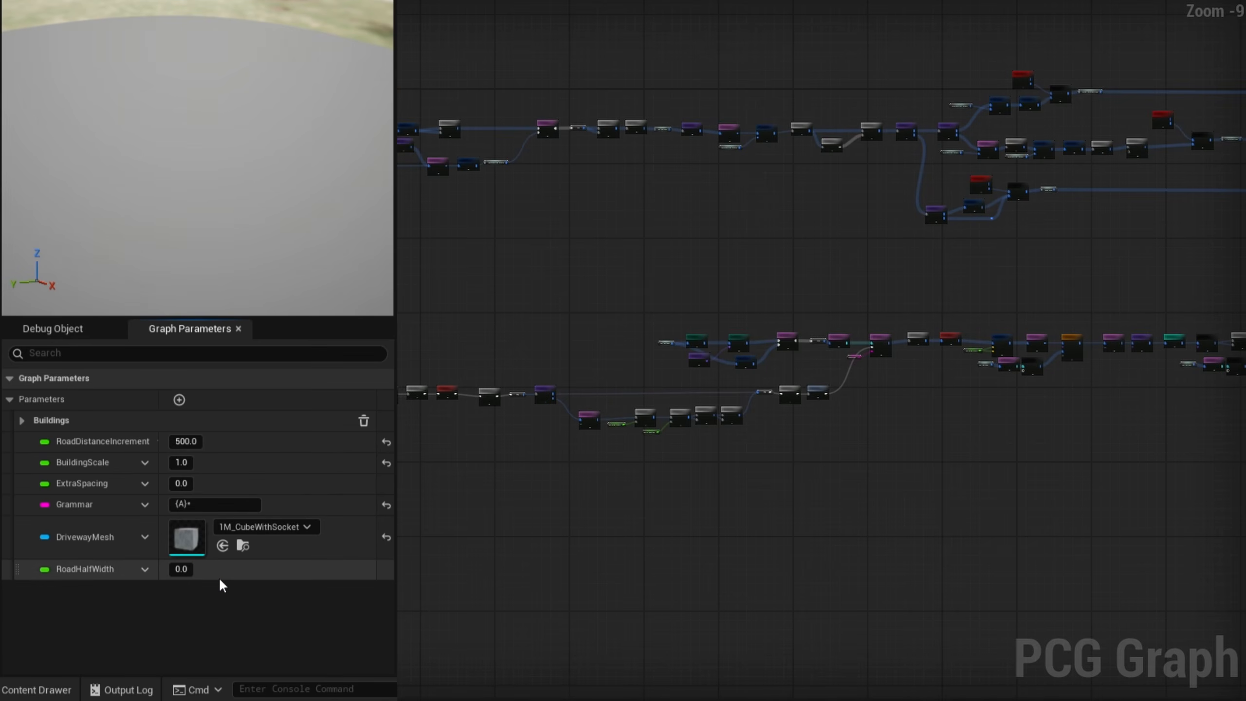
Step: Move BuildingScale, ExtraSpacing, Grammar, DrivewayMesh and RoadHalfWidth into the Buildings category below Modules, leaving RoadDistanceIncrement outside it
left_click(22, 420)
left_click_drag(114, 483, 66, 419)
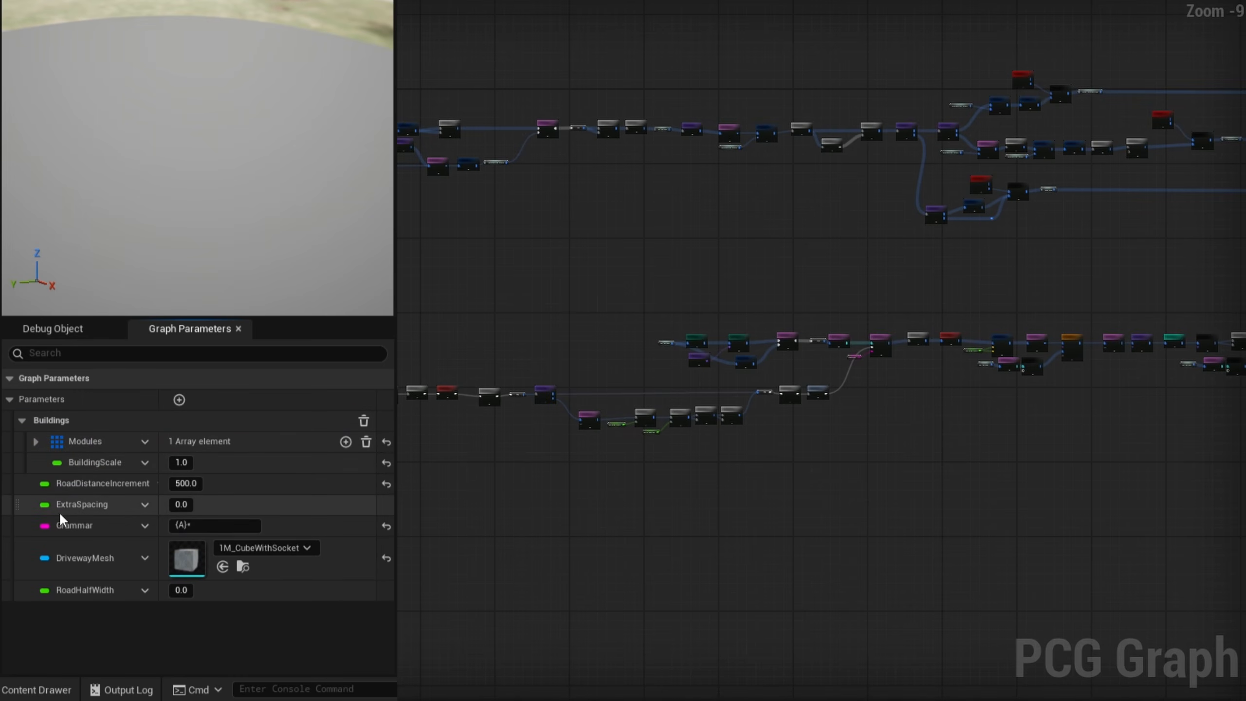
left_click_drag(18, 503, 49, 421)
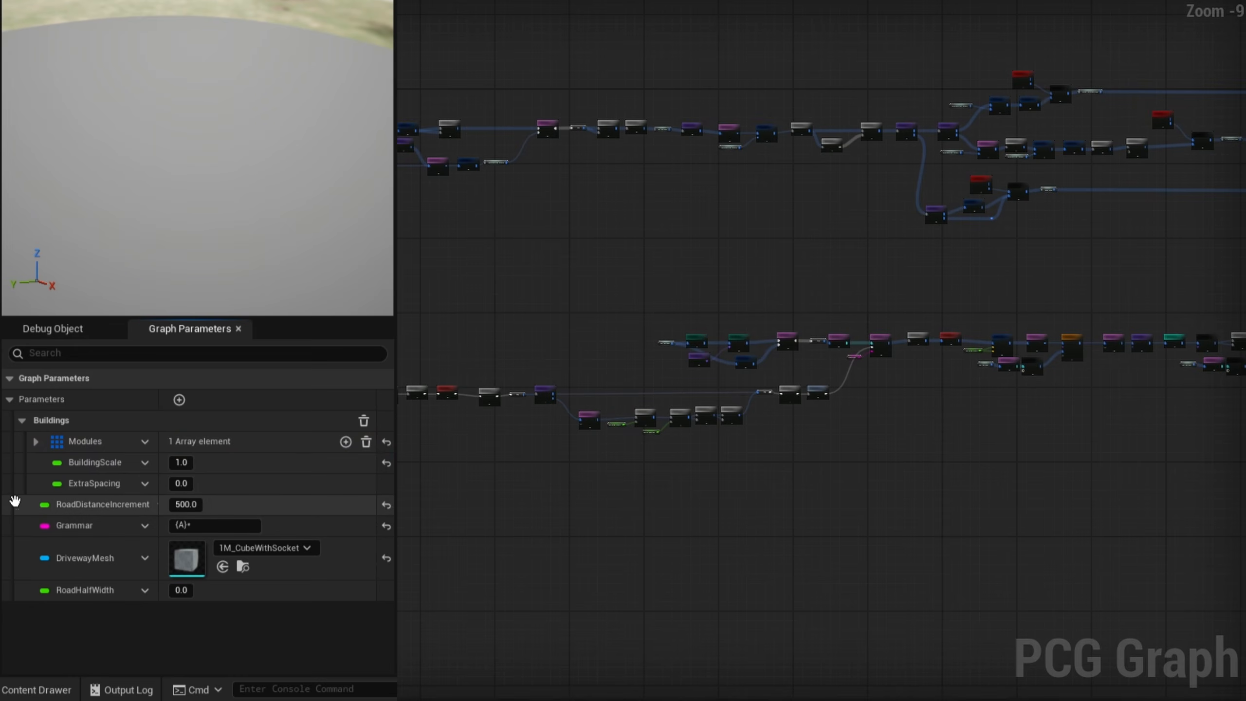
left_click_drag(46, 491, 52, 417)
left_click_drag(13, 559, 147, 421)
left_click_drag(14, 590, 76, 448)
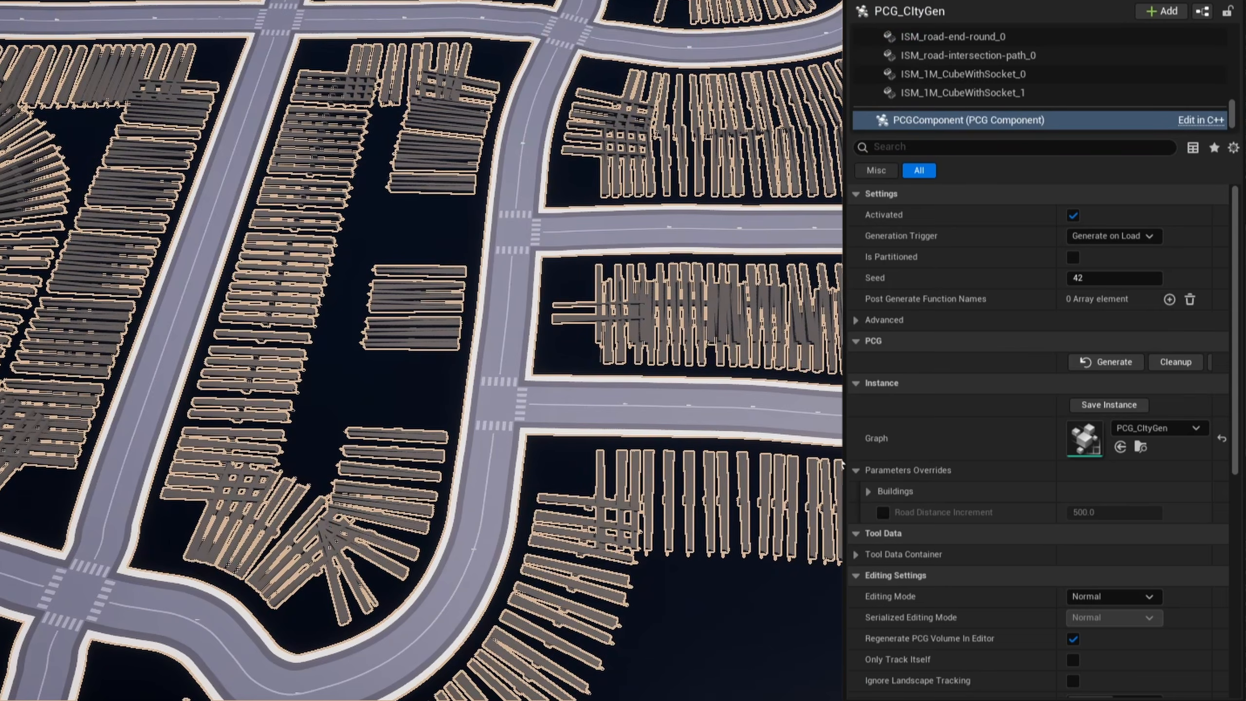
Step: Enable the Modules override in the PCG component's Buildings parameters and override Building Scale with 10
left_click(869, 491)
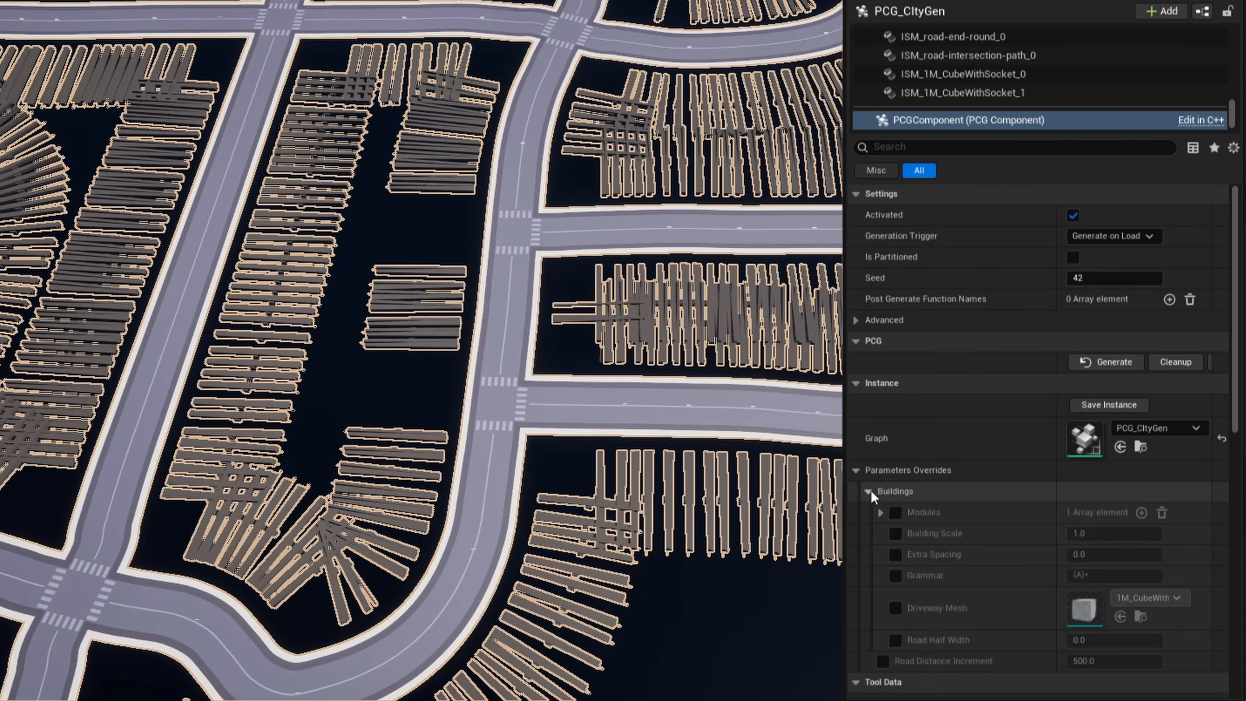
left_click(896, 513)
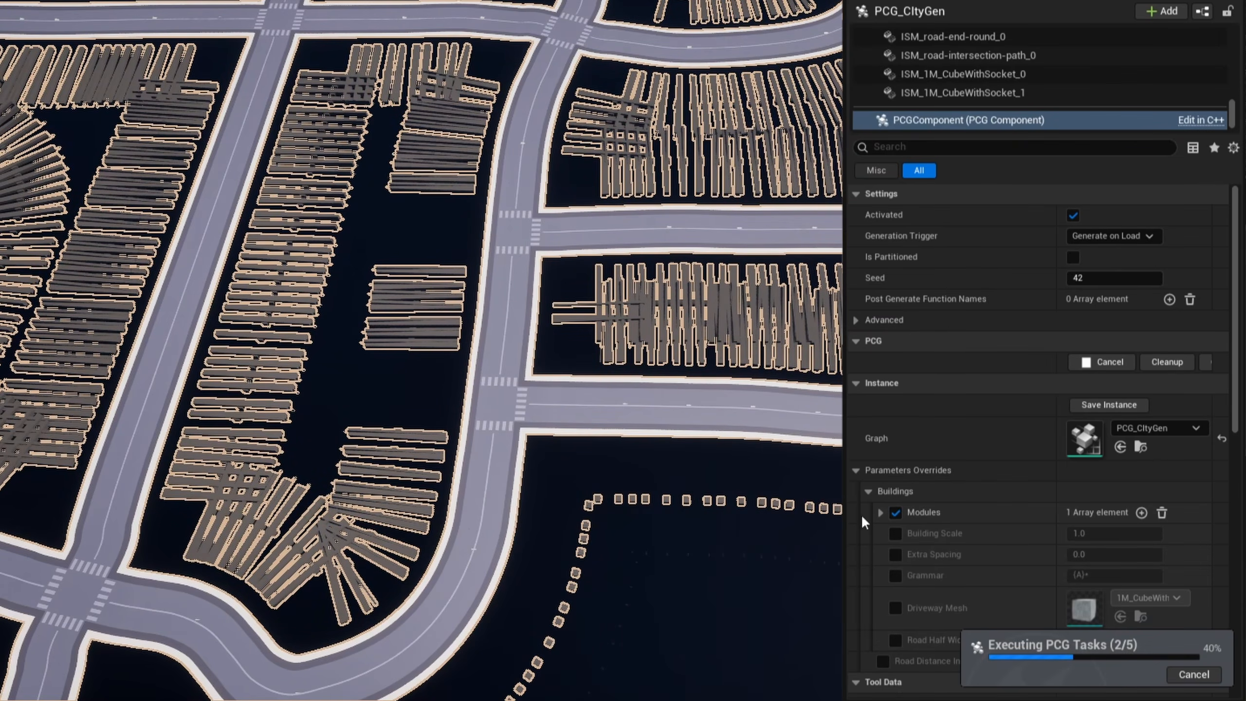
scroll(1012, 566, "down", 4)
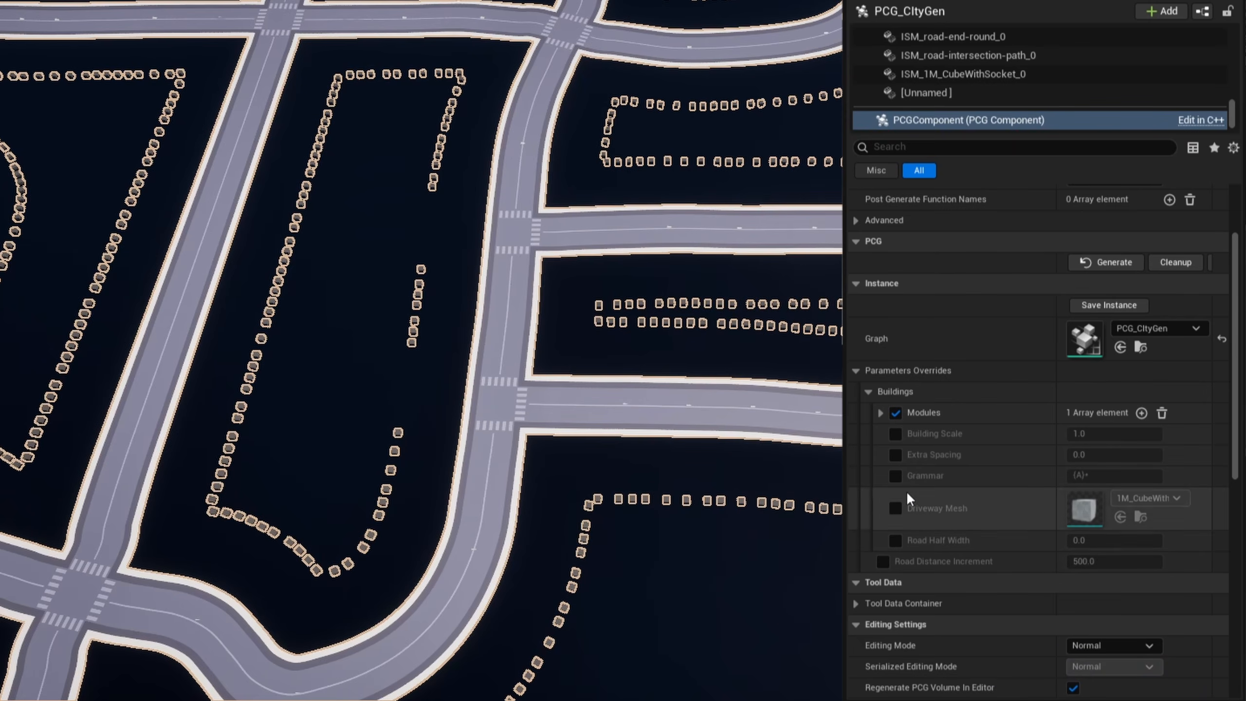
left_click(895, 434)
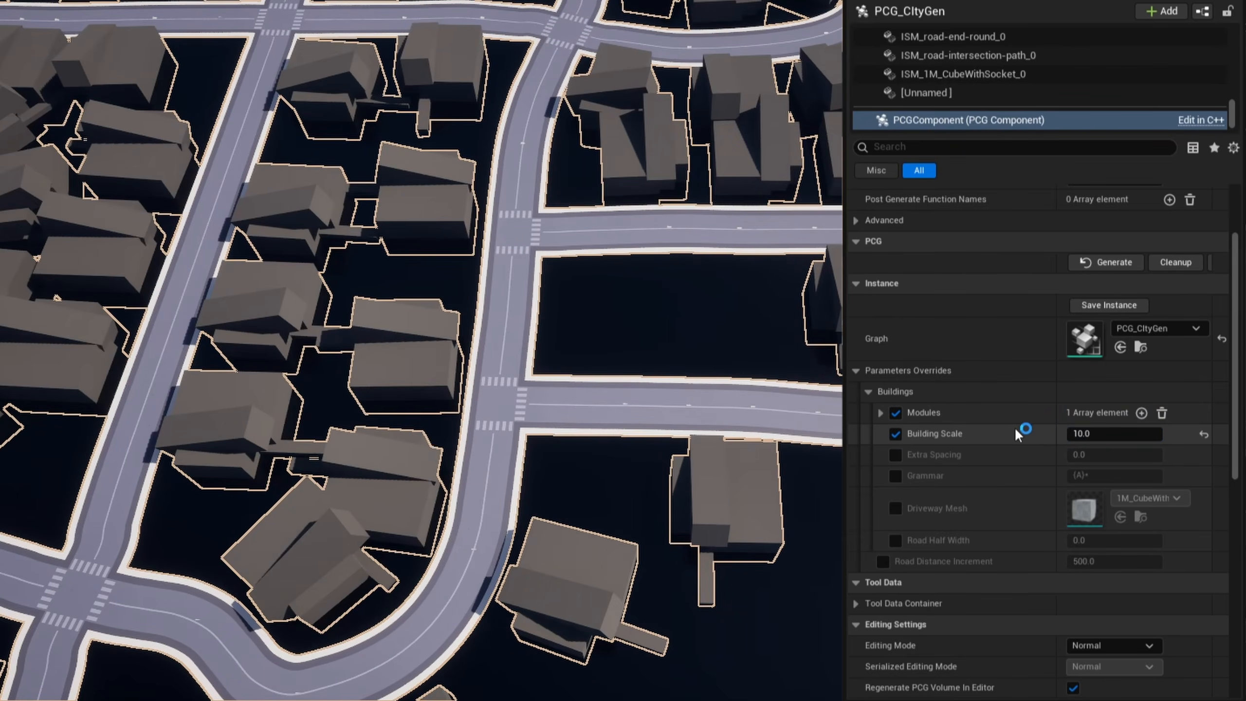
Step: Set the static mesh of the first Modules entry to building-type-a
left_click(880, 413)
left_click(1121, 476)
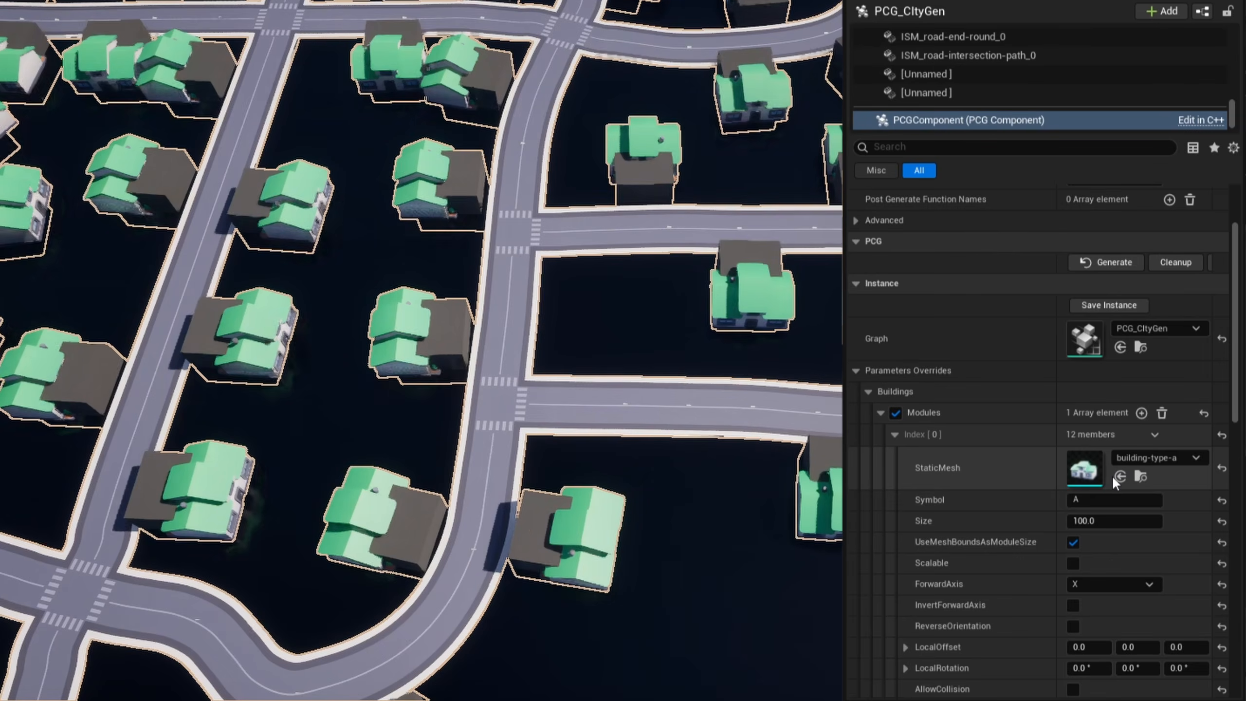
left_click(894, 436)
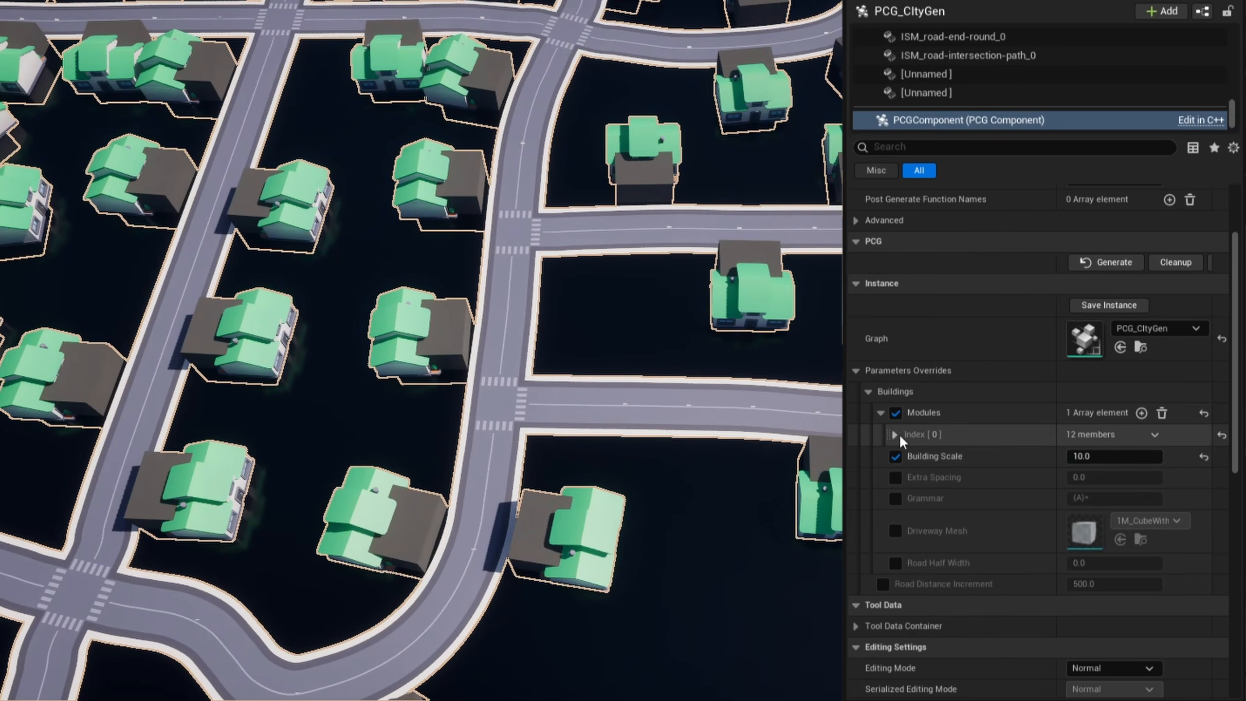
Step: Add a second Modules entry with static mesh building-type-b, symbol B and UseMeshBoundsAsModuleSize enabled
left_click(1141, 413)
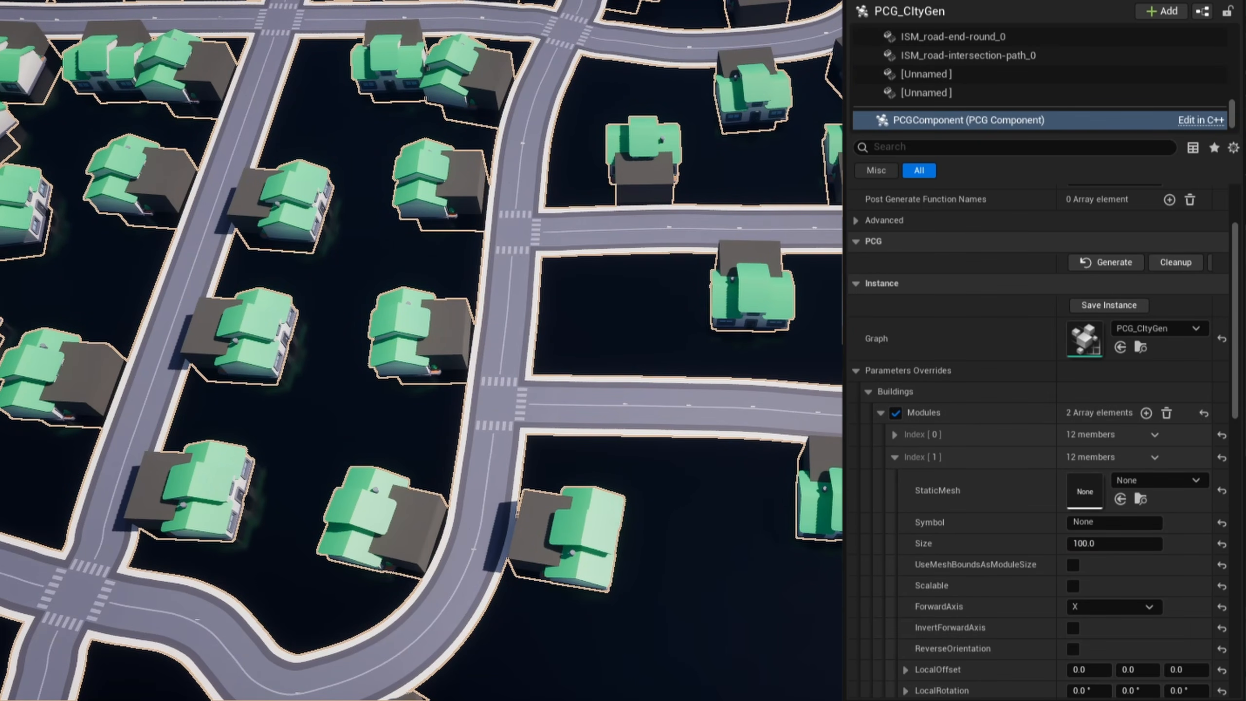
left_click(1121, 500)
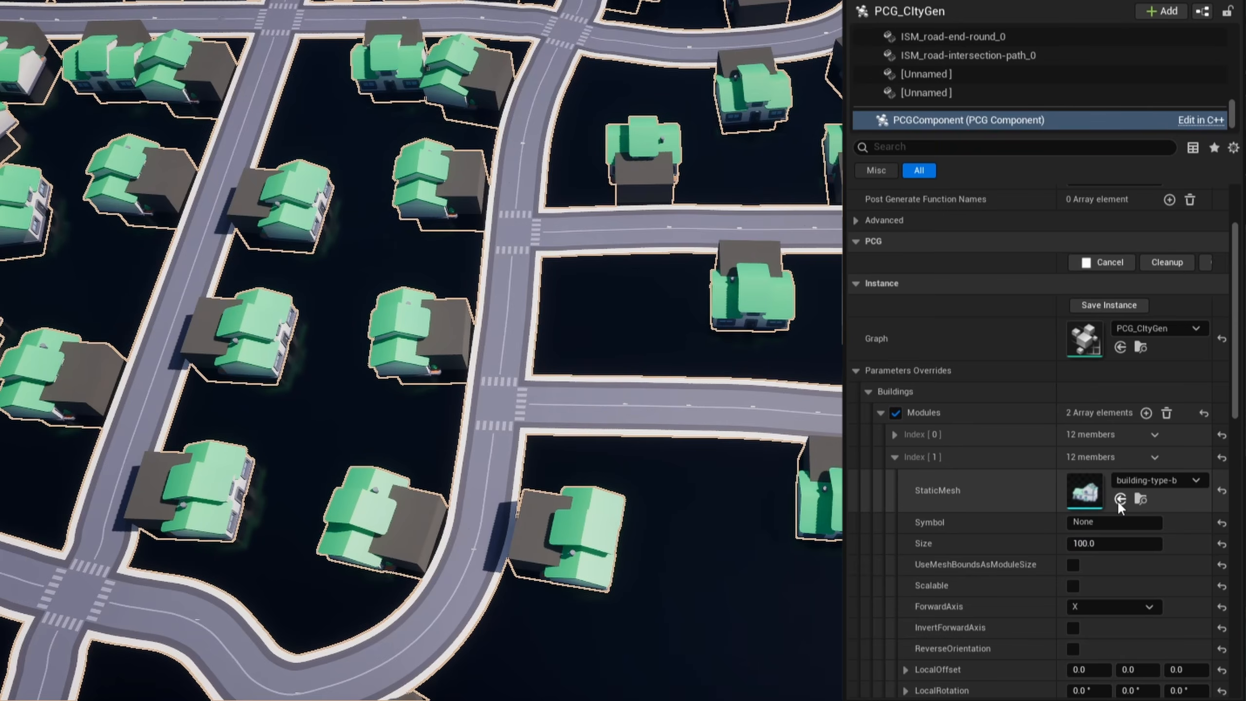
left_click(1082, 522)
type("B")
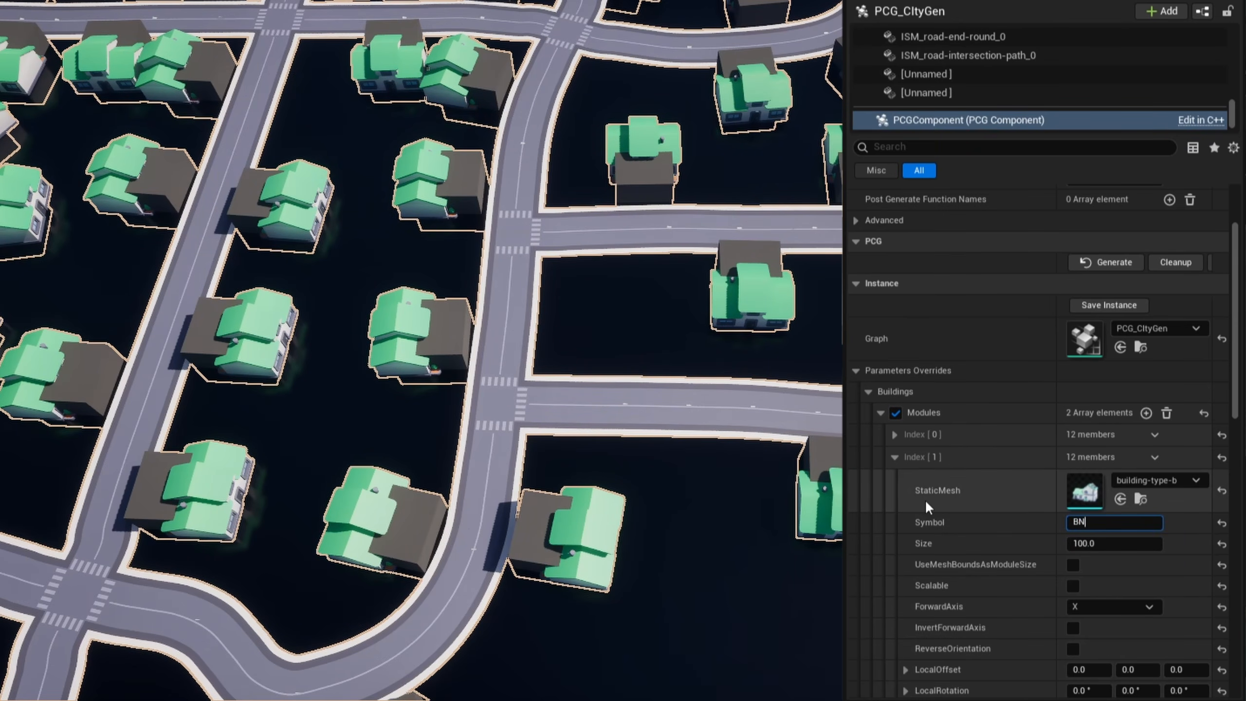
left_click(1078, 565)
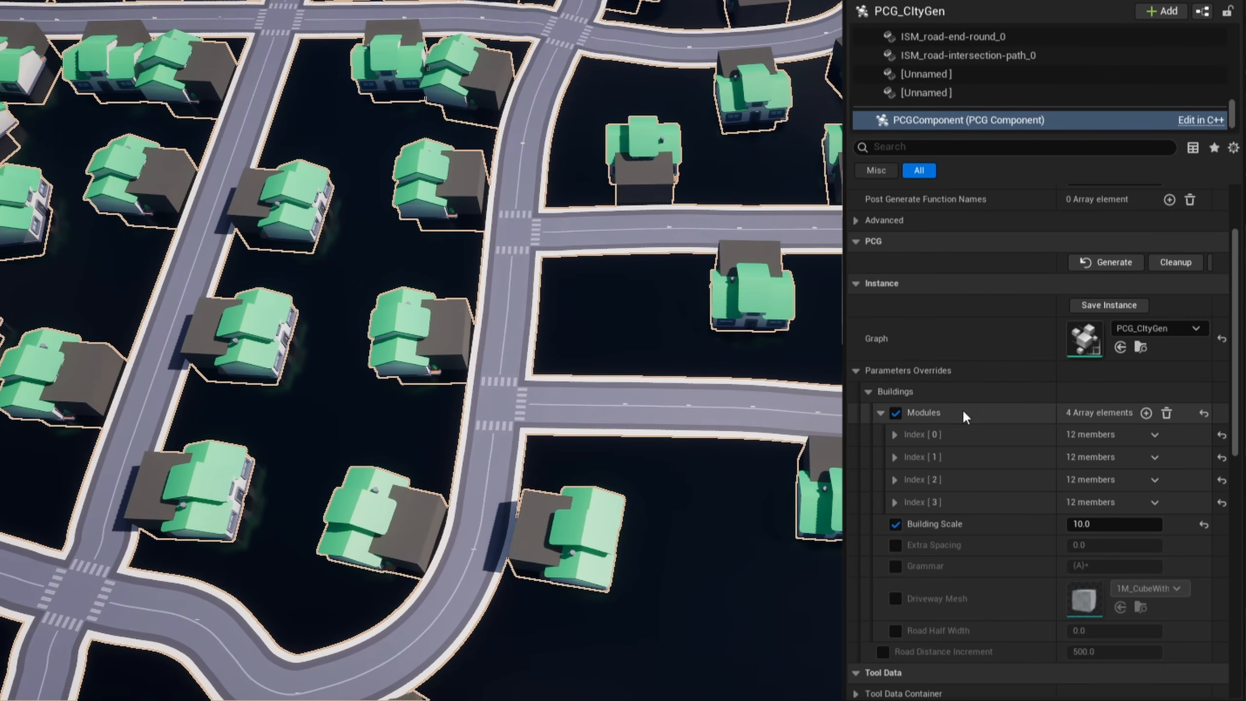
Step: Override Grammar with {A,B,C,D}* so all four modules are used, and enable the Extra Spacing override
left_click(880, 414)
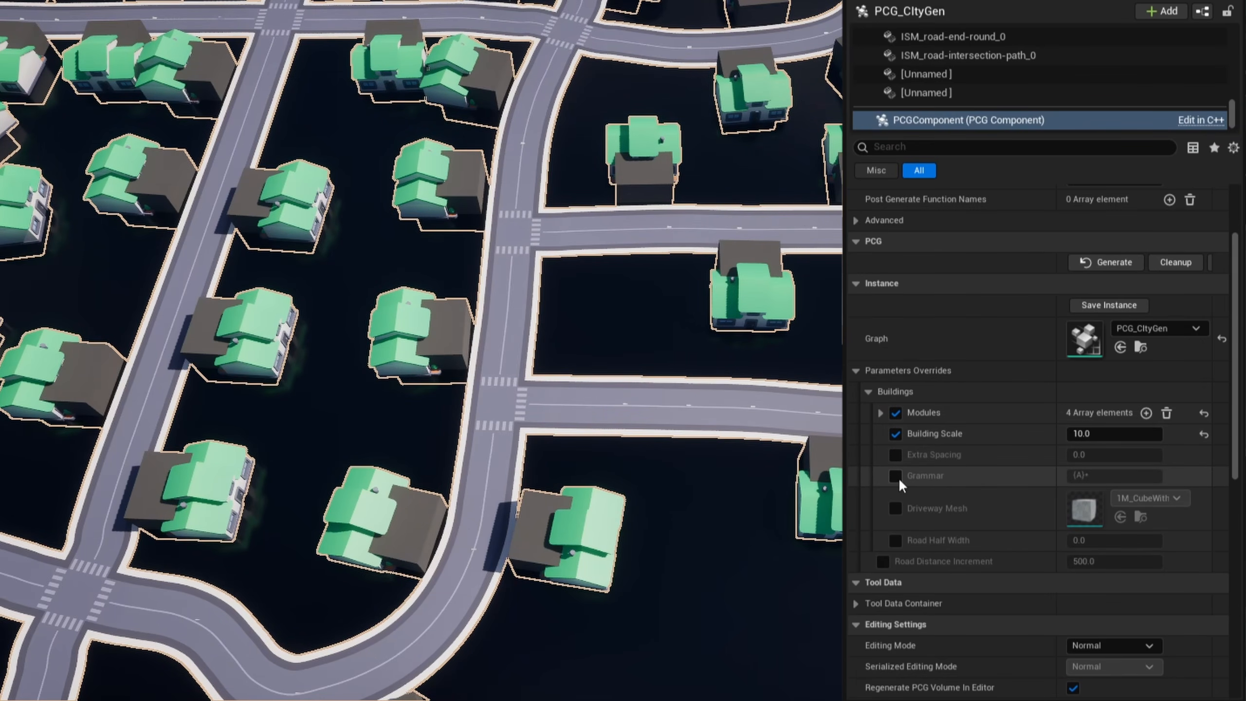
left_click(1112, 476)
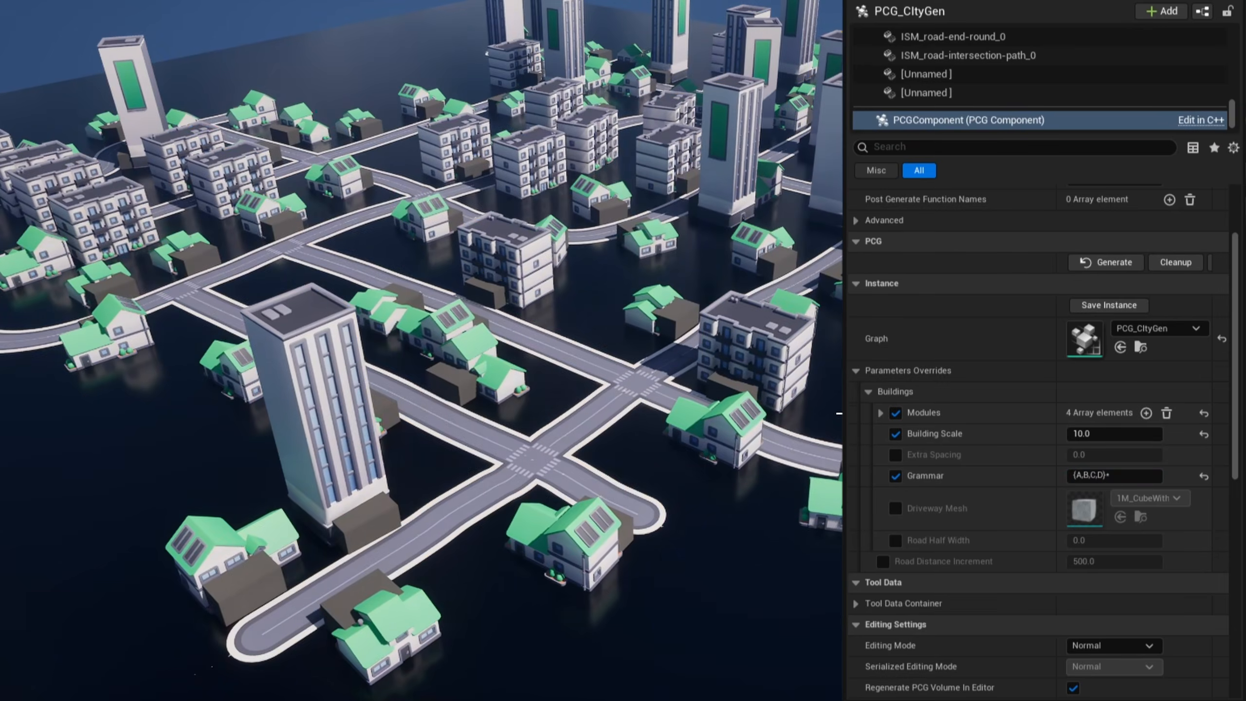
right_click_drag(422, 350, 305, 363)
right_click_drag(649, 423, 638, 417)
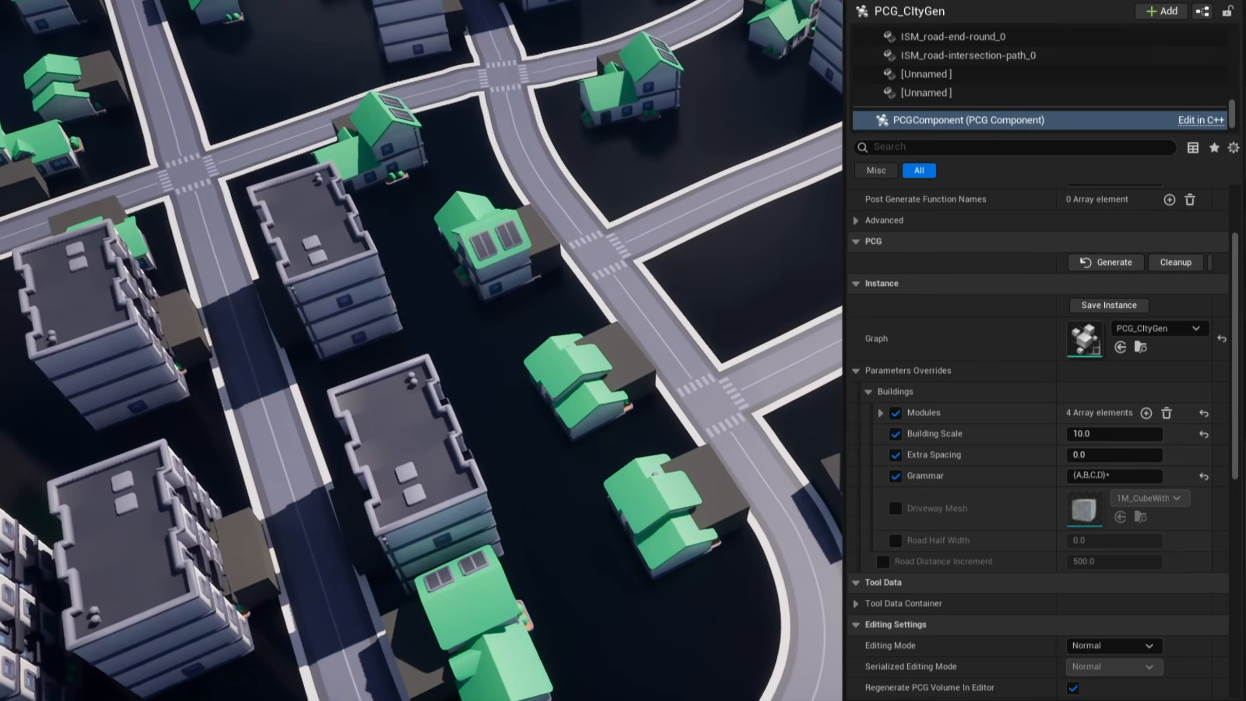
Step: Enable the Driveway Mesh override and assign the driveway-long_XForward mesh in place of the placeholder cube
right_click_drag(638, 417, 649, 423)
right_click_drag(528, 473, 520, 511)
left_click(895, 508)
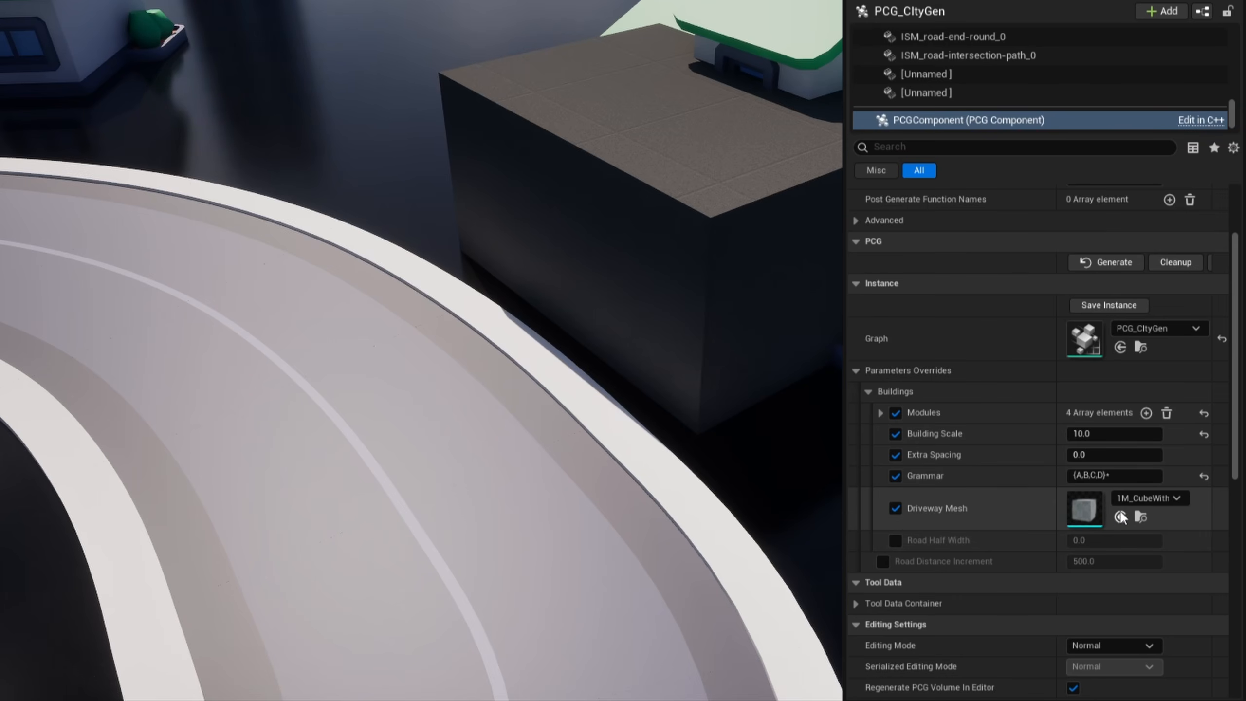
left_click(1121, 516)
Step: Enable the Road Half Width override, try a value of 30, and set it to 20
left_click(896, 540)
left_click(1111, 541)
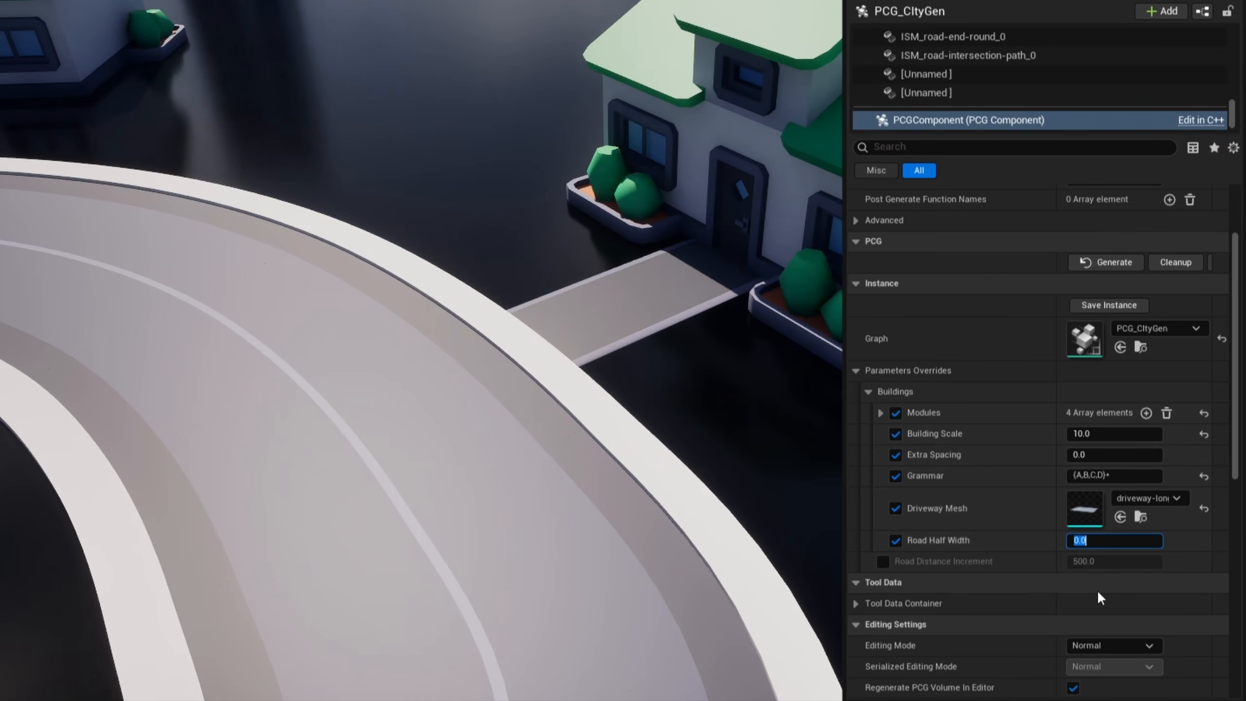
type("30")
key("Return")
type("20")
key("Return")
right_click_drag(793, 215, 755, 331)
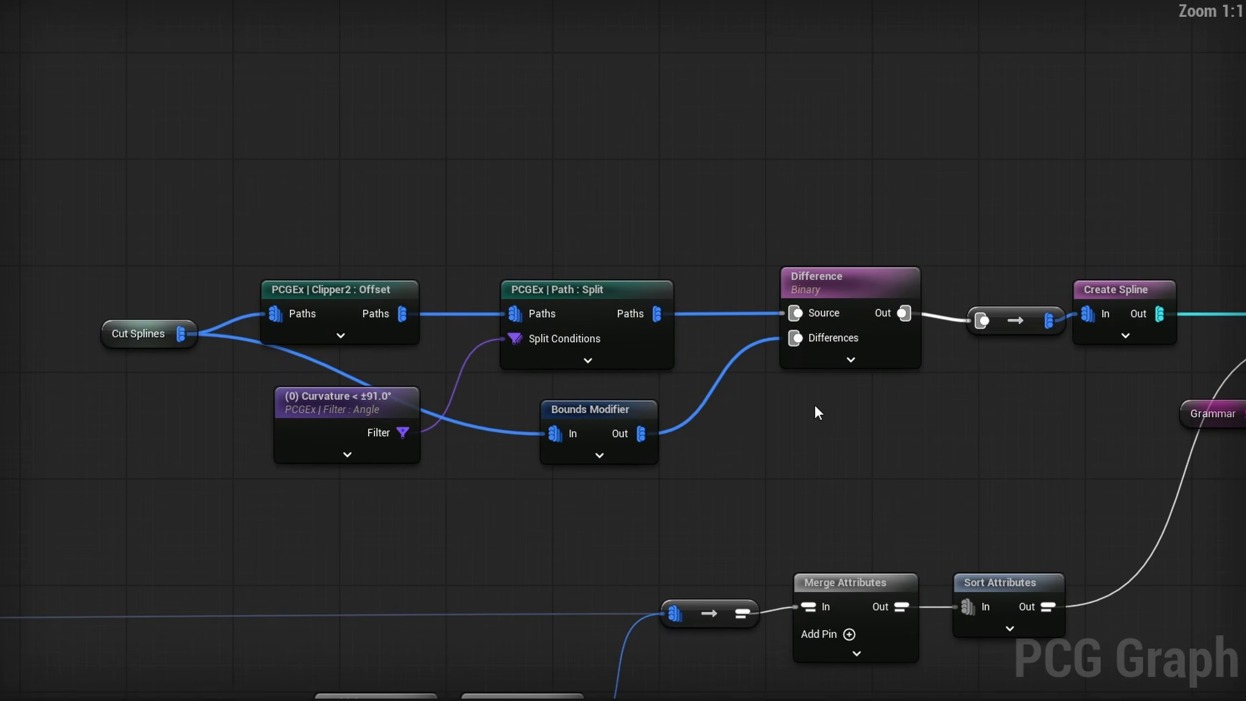
Step: Disable and re-enable the Bounds Modifier that feeds the Difference node, and select the Difference node
left_click_drag(726, 479, 542, 399)
key("e")
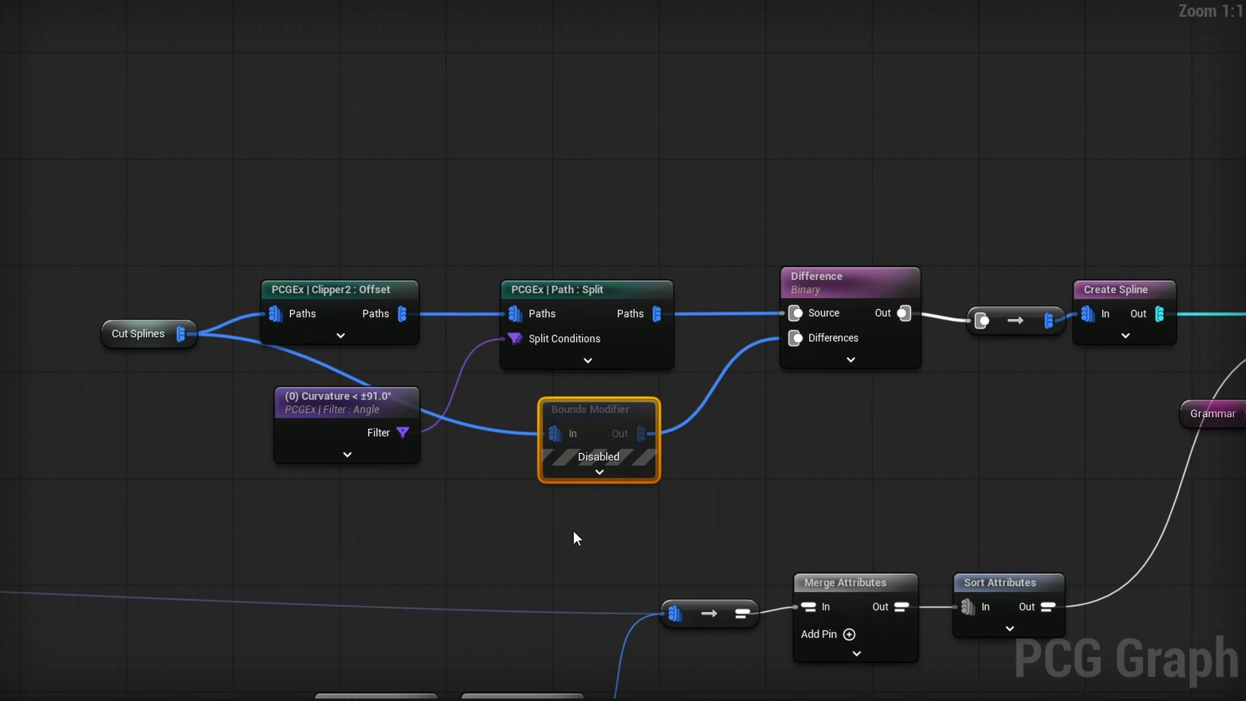
key("e")
left_click(850, 282)
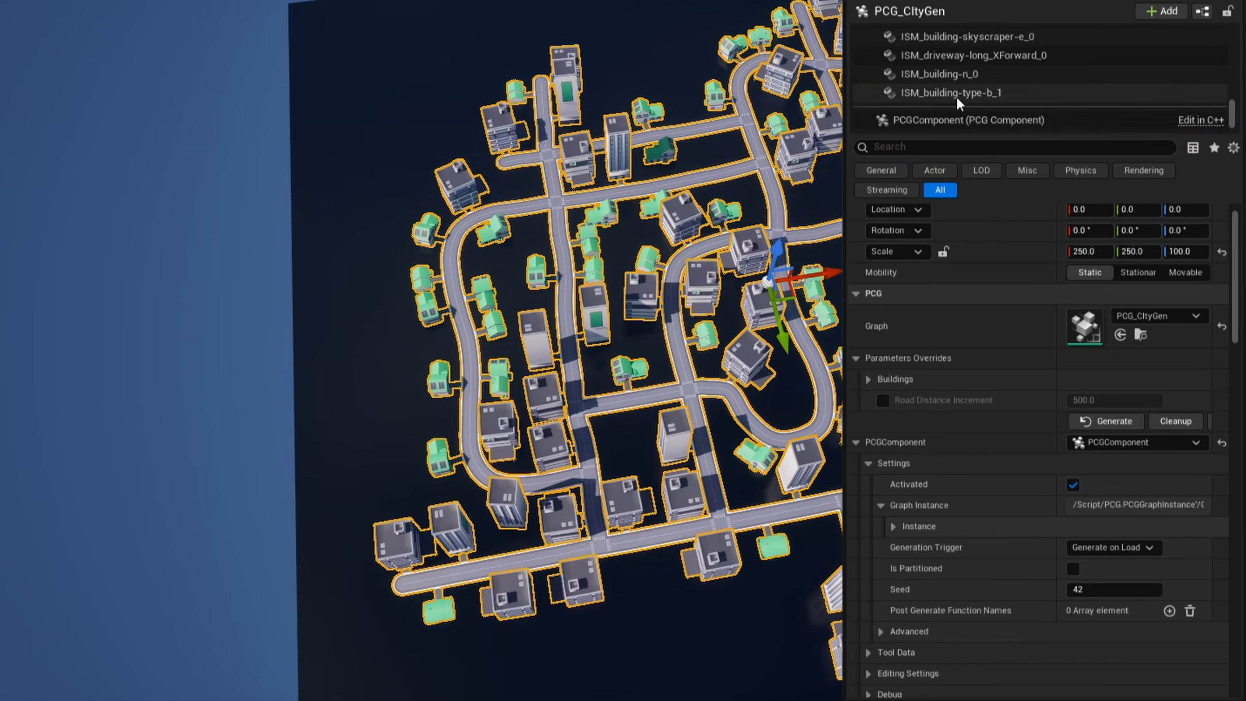
Step: Change the Seed of the PCG_CItyGen actor's PCG component to generate a different building layout
left_click(1017, 127)
left_click_drag(1094, 257, 1110, 258)
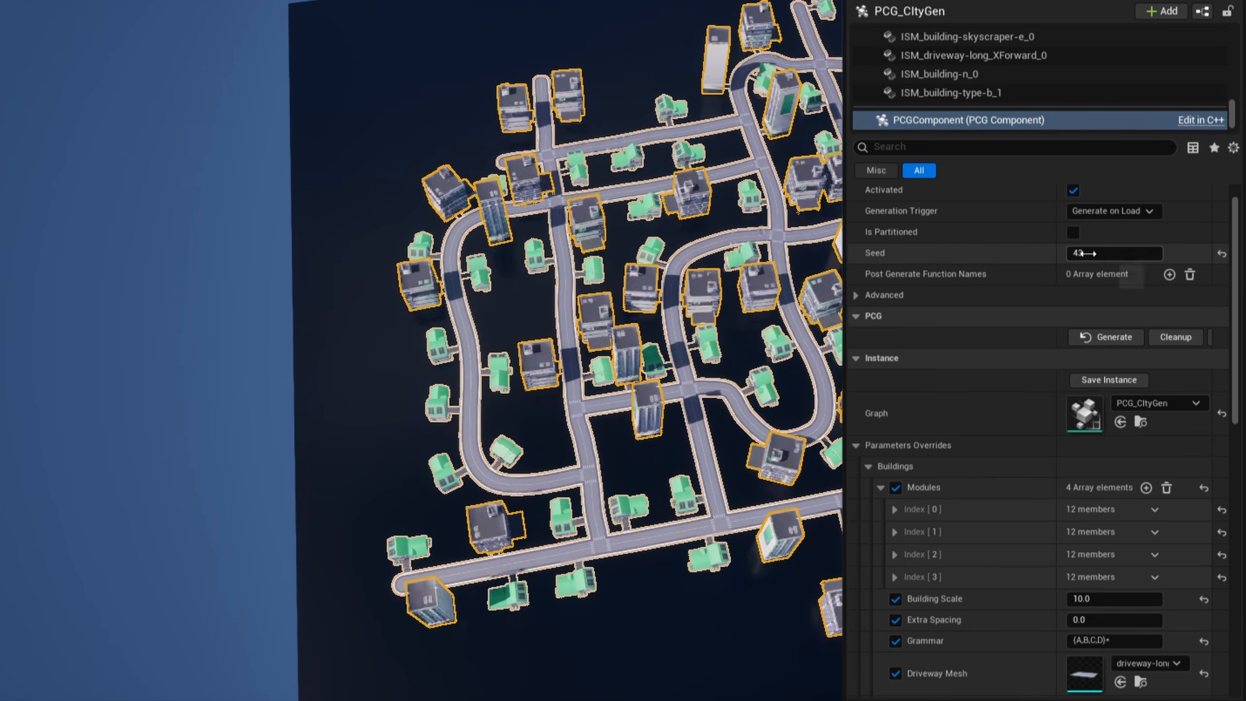